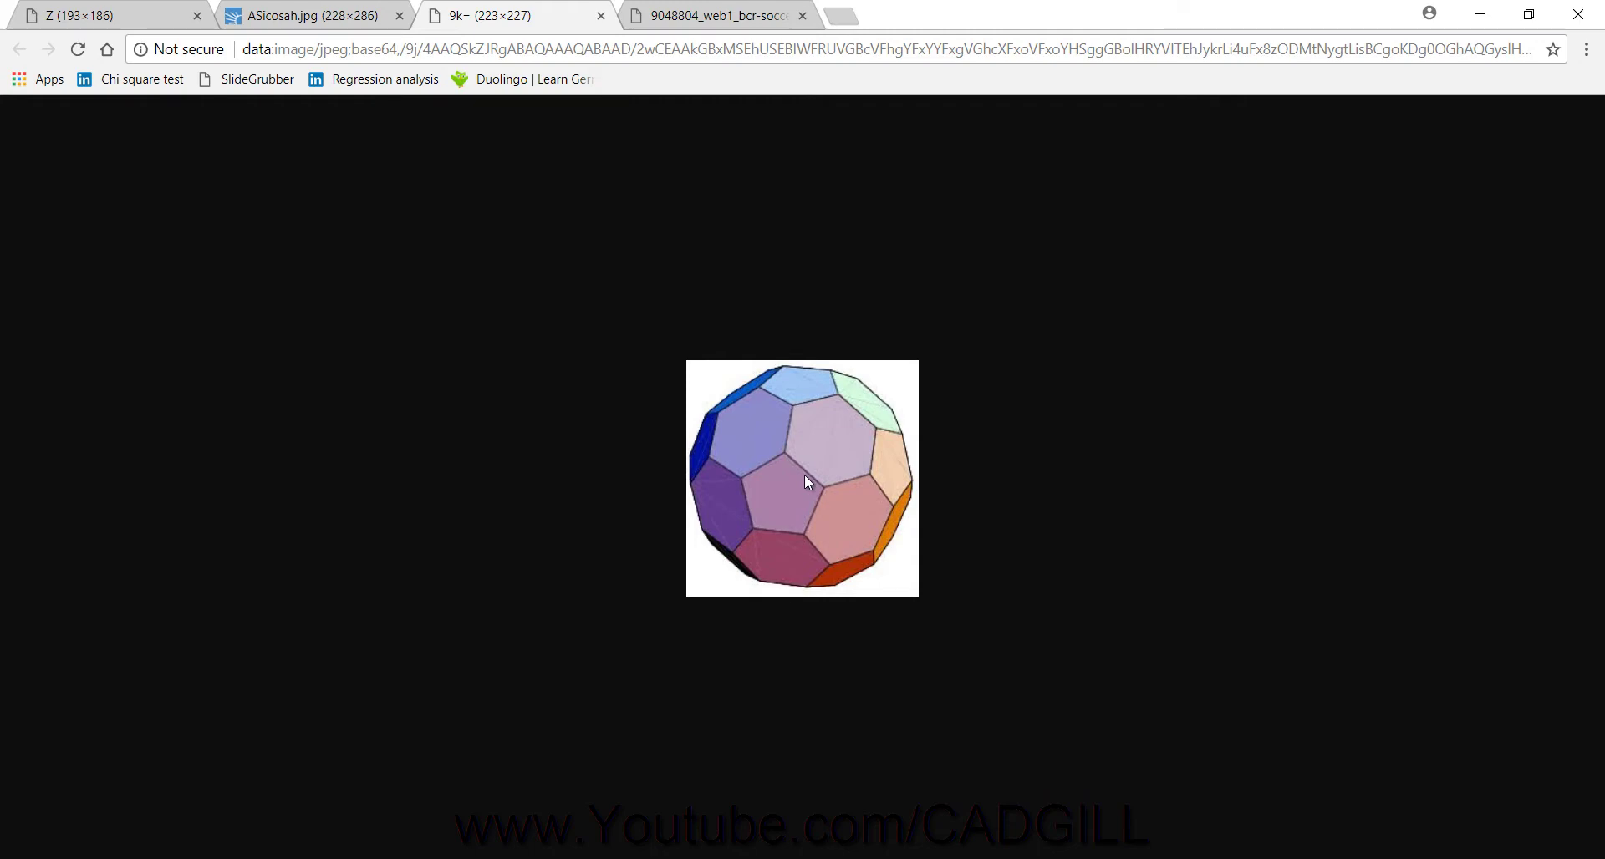
Switch to the icosahedron part in SOLIDWORKS and examine its corner vertices.
click(824, 858)
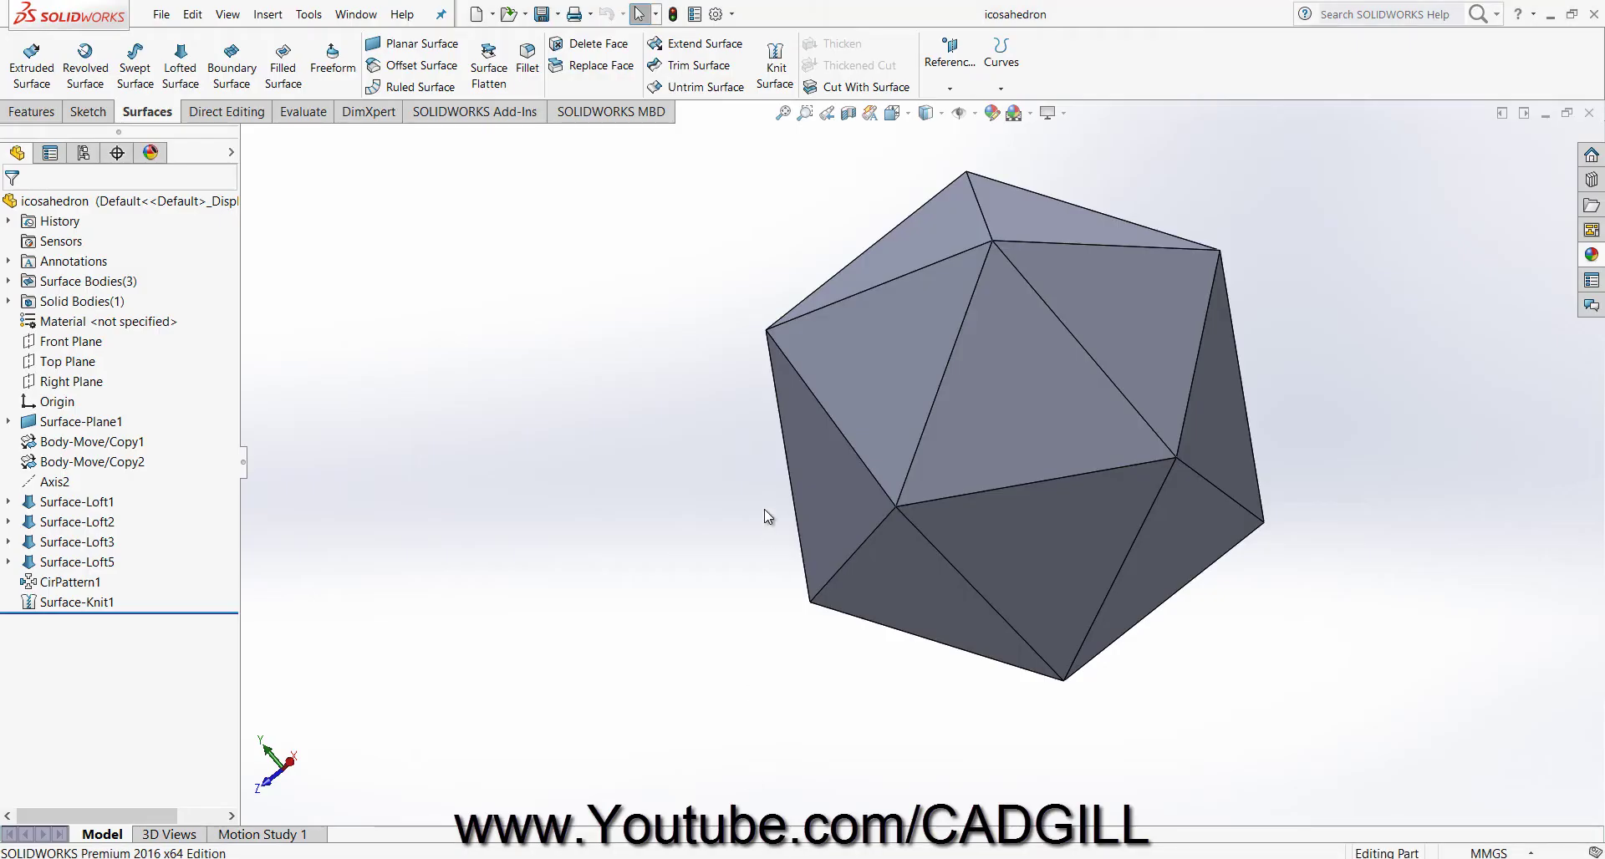
scroll(897, 490, up, 4)
middle_drag(897, 490, 1019, 380)
scroll(944, 440, down, 2)
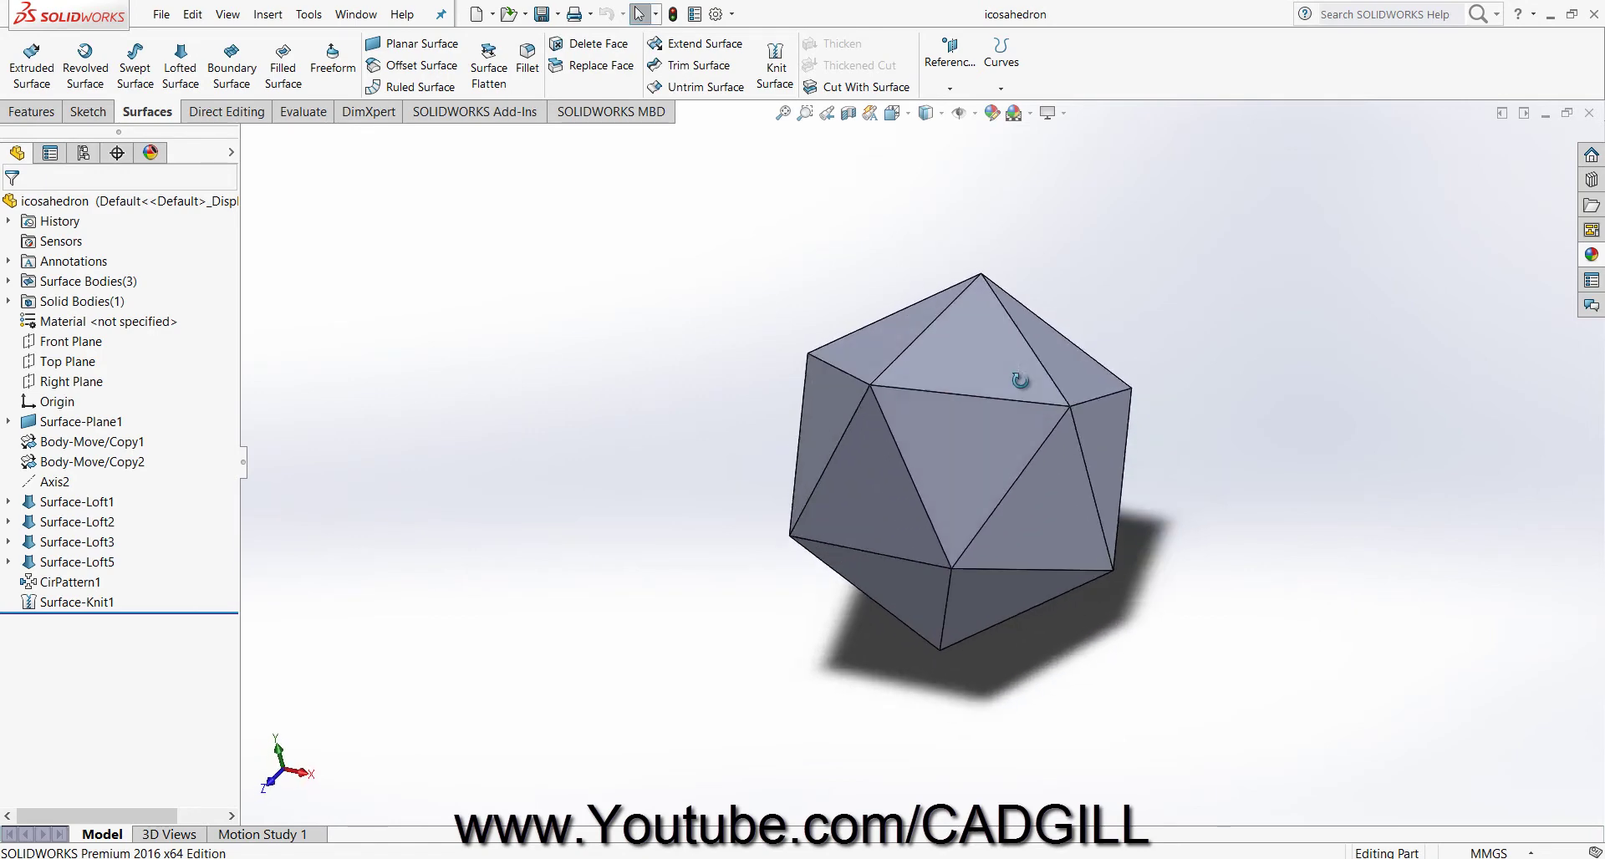
scroll(1056, 457, down, 1)
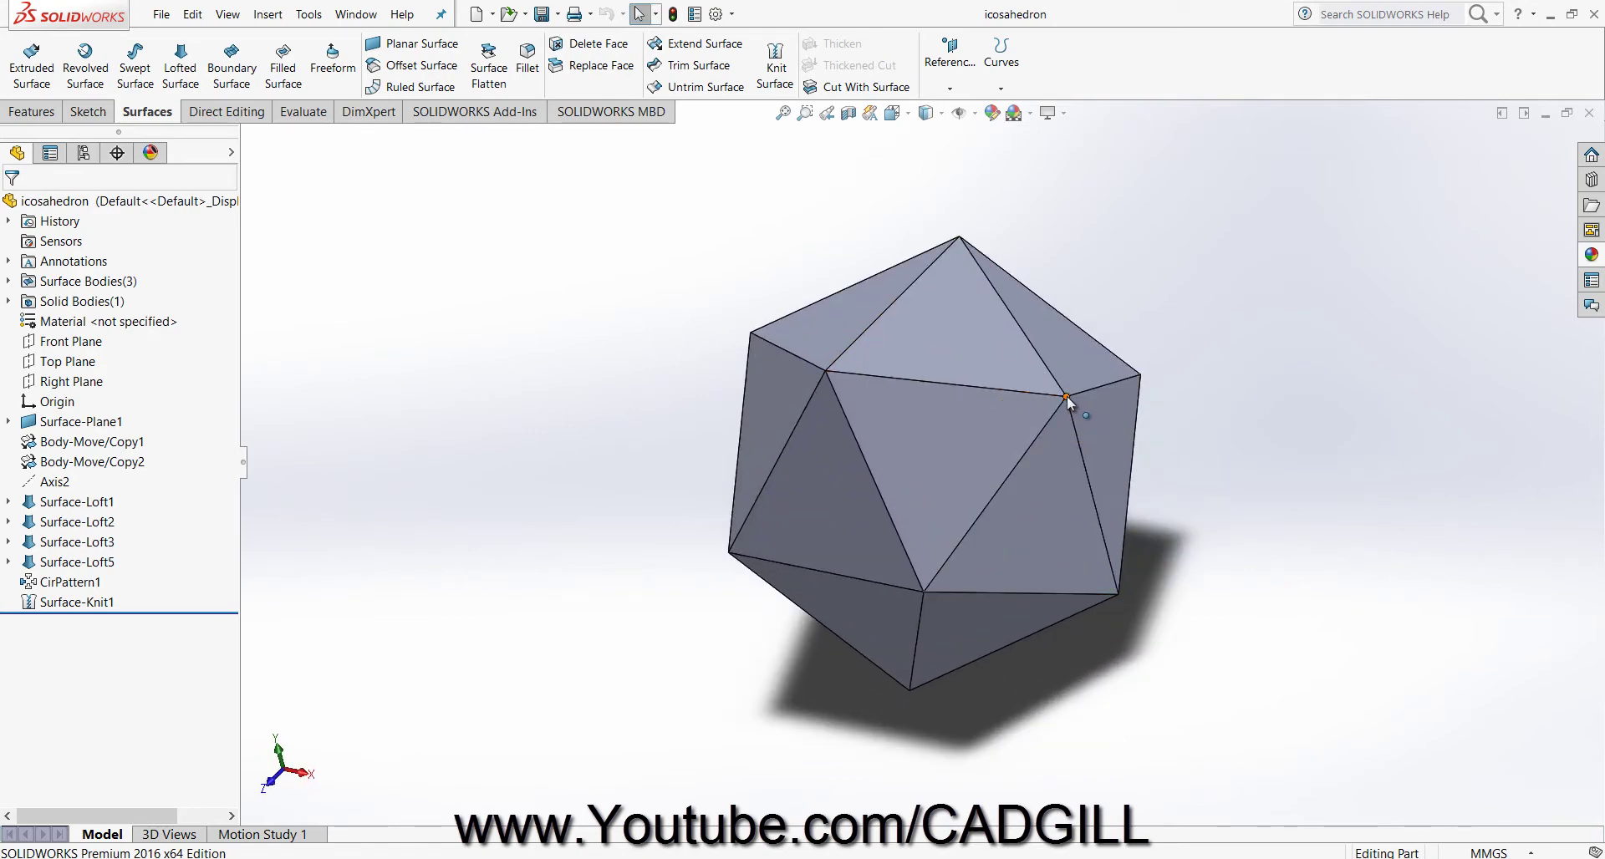
click(1066, 397)
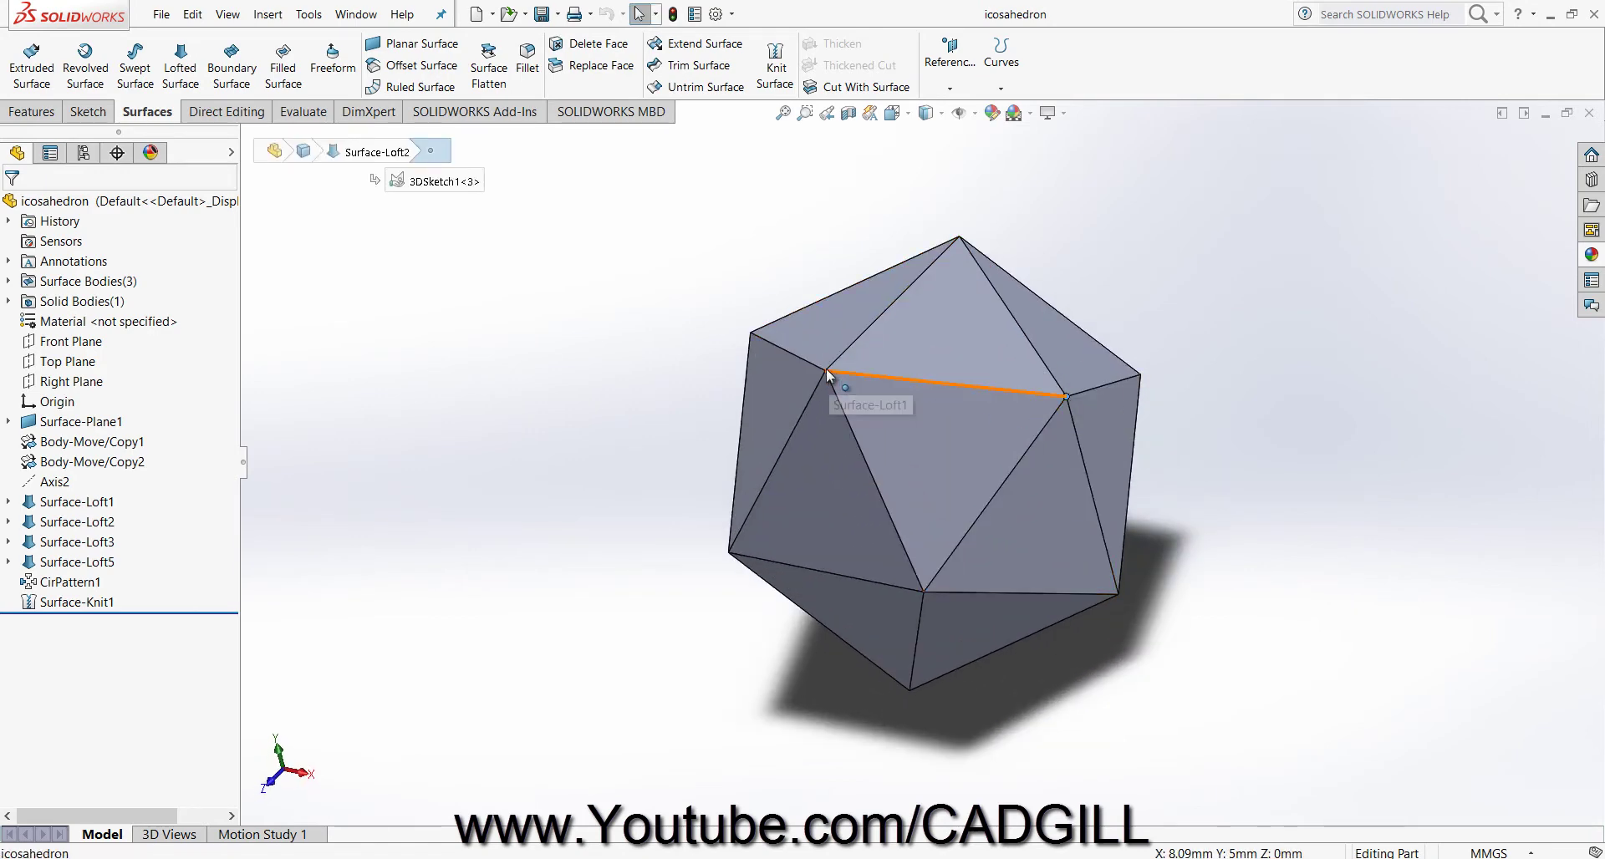
click(827, 371)
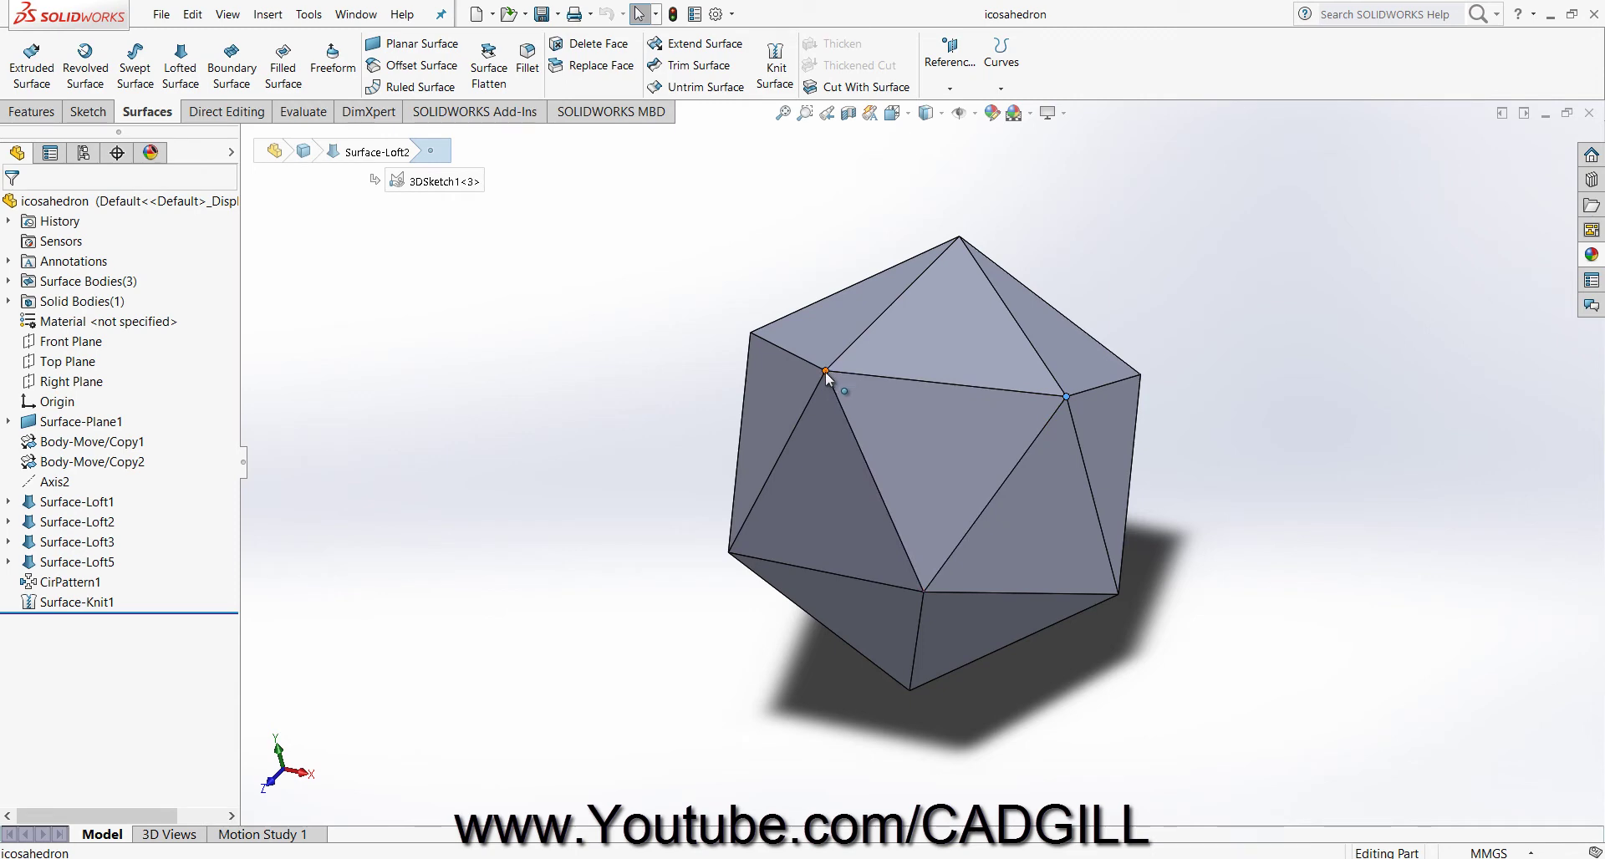
click(959, 239)
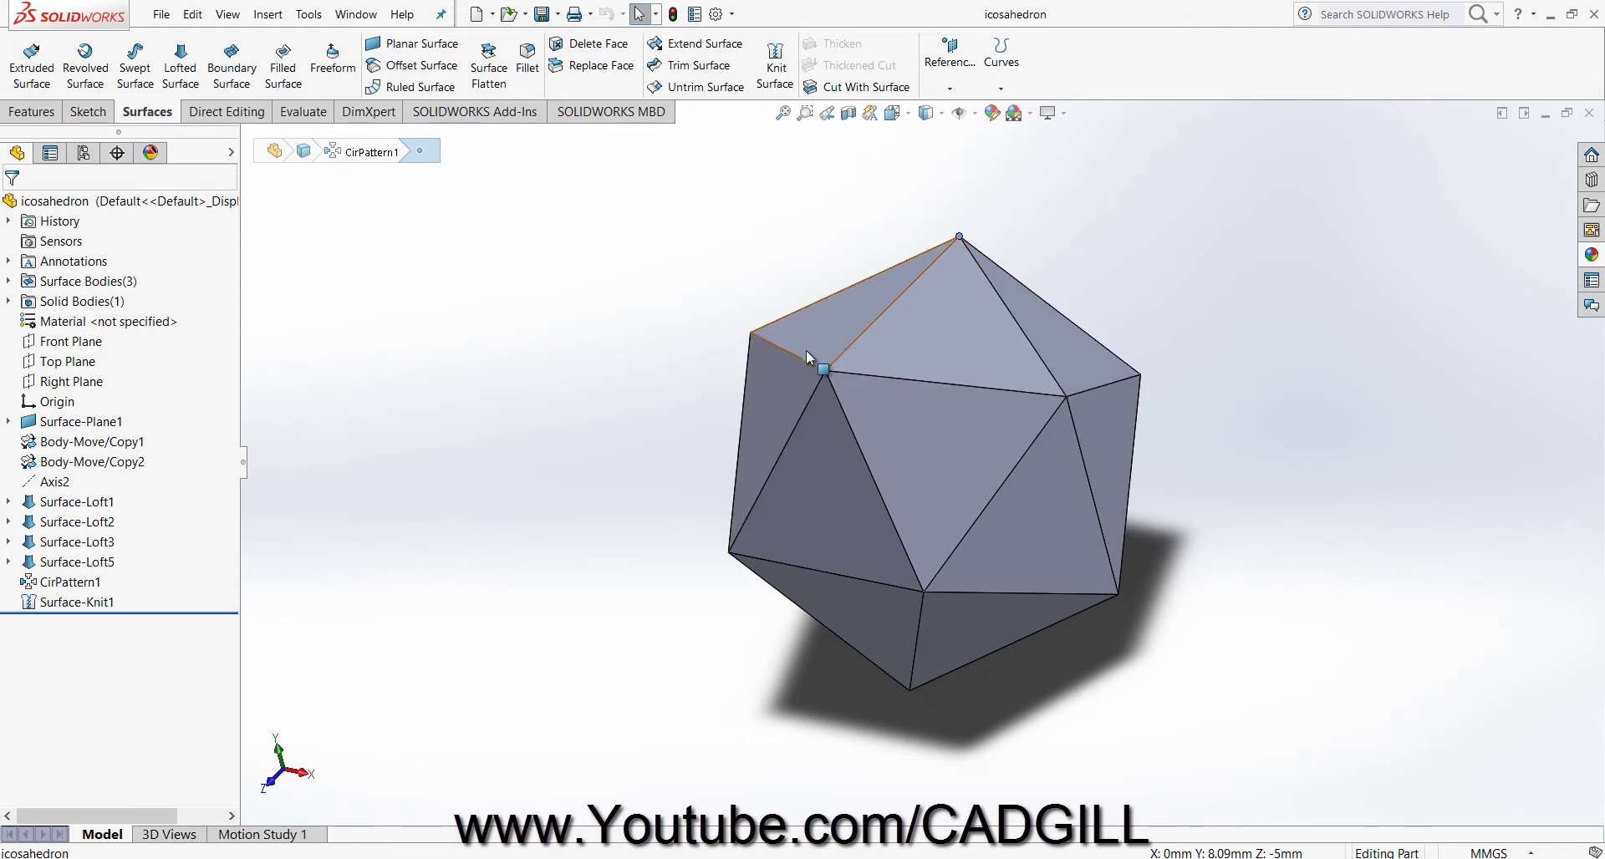
Examine the triangular faces that meet at one vertex of the icosahedron and inspect the solid from several sides.
middle_drag(817, 357, 844, 401)
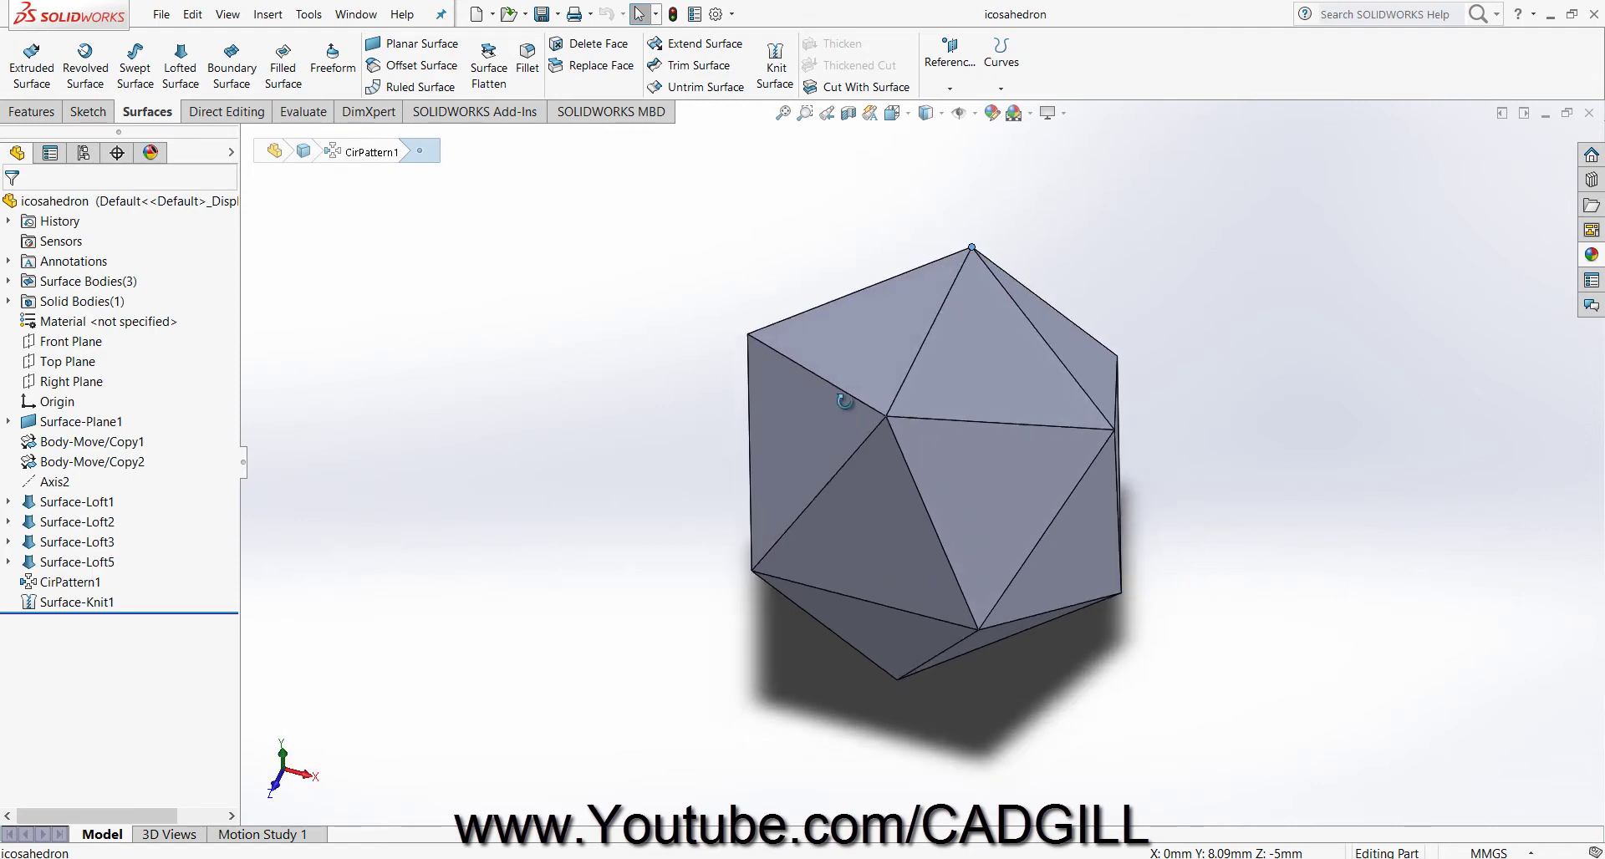
click(885, 415)
click(839, 353)
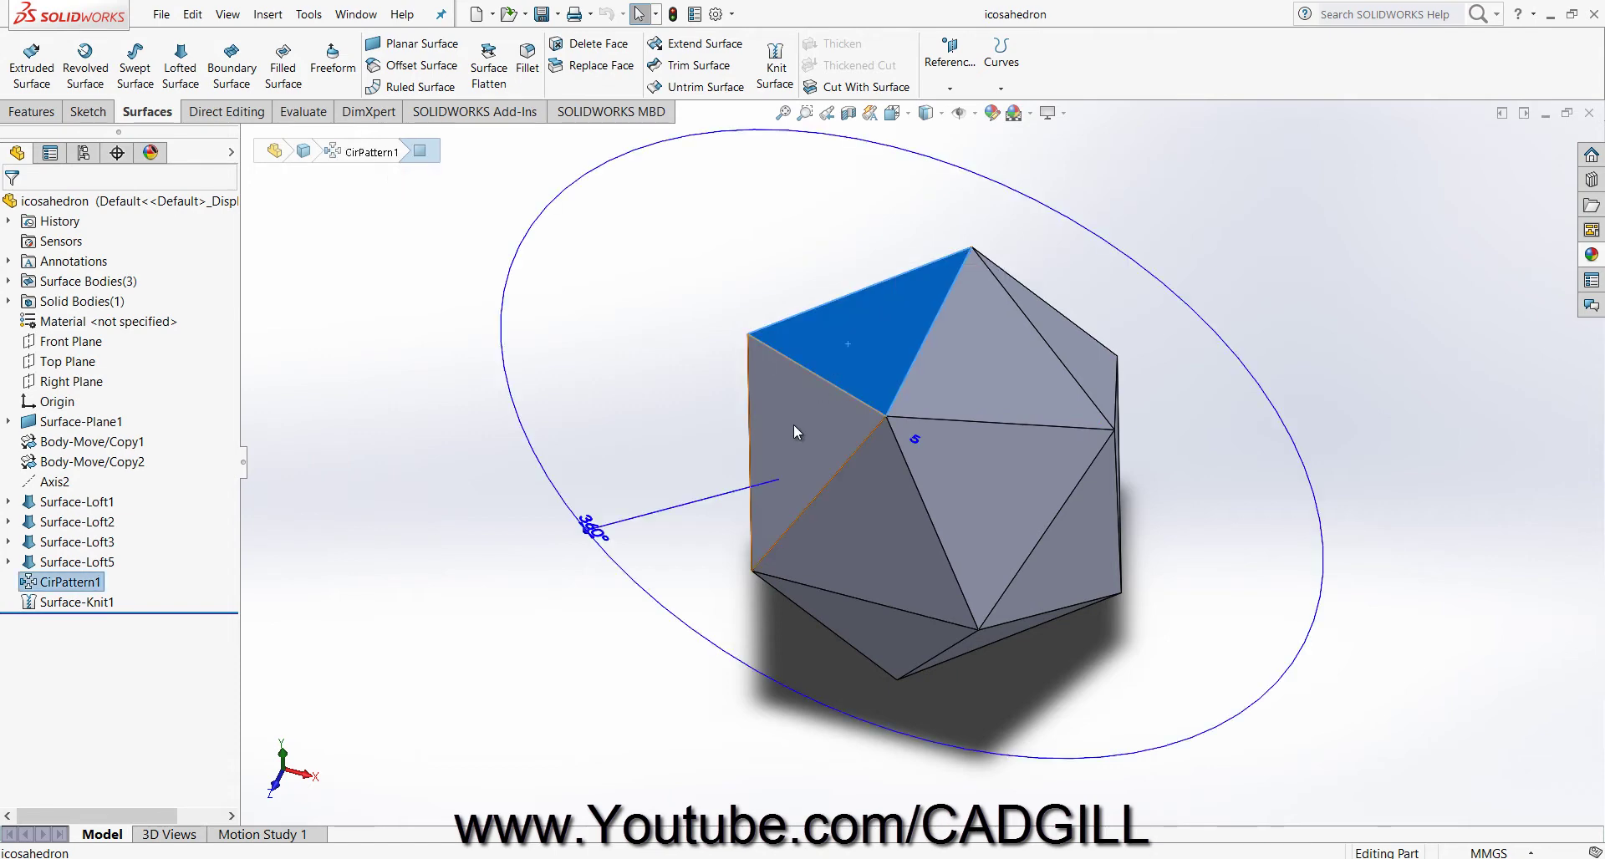
click(847, 504)
click(983, 486)
click(971, 377)
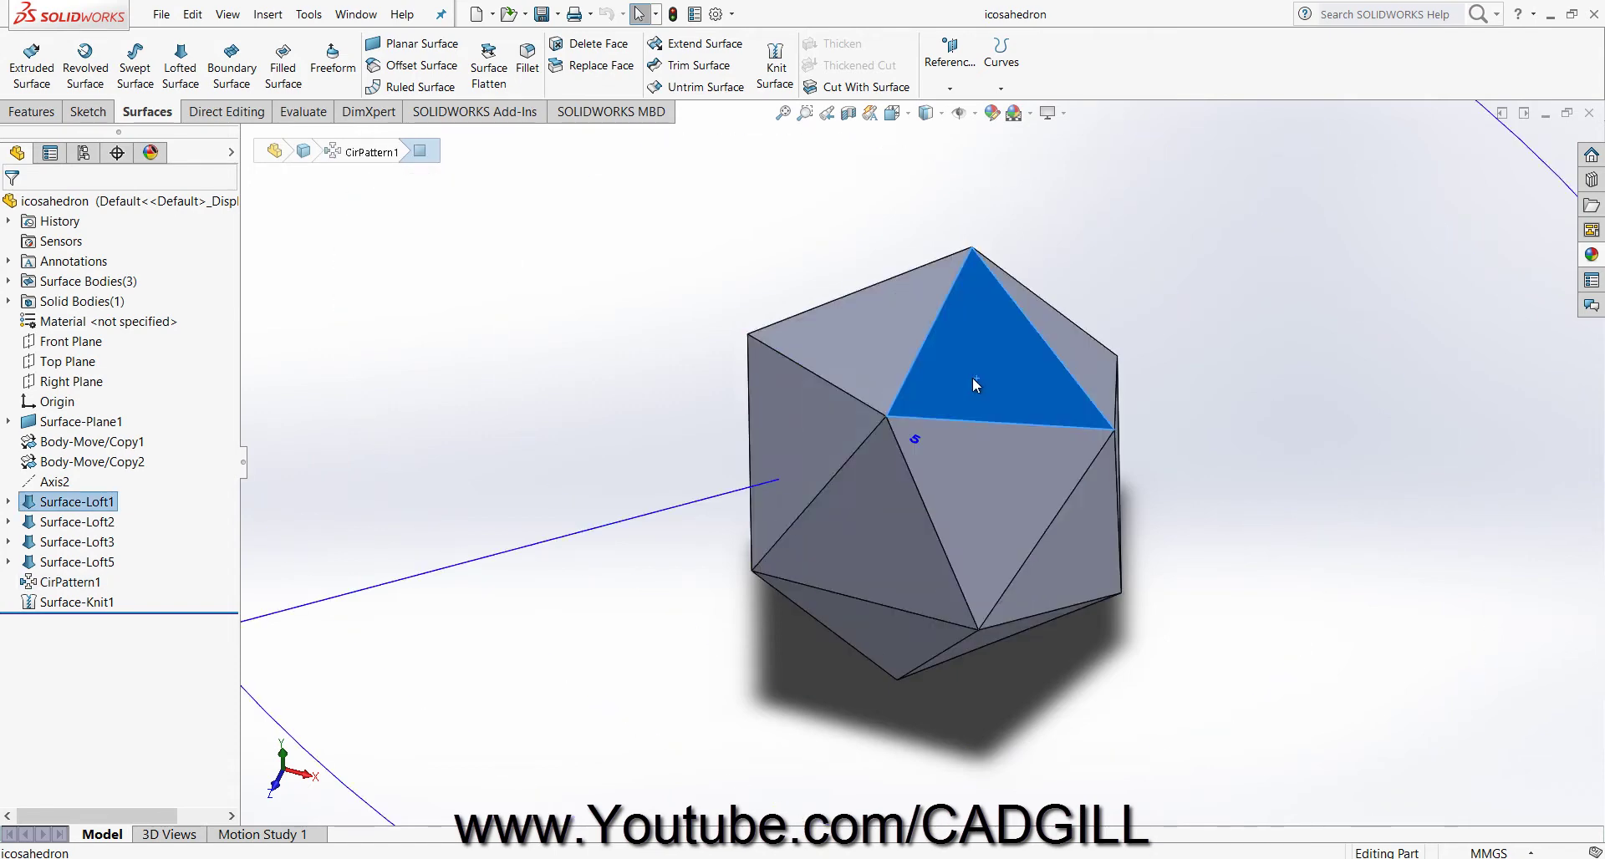
click(694, 382)
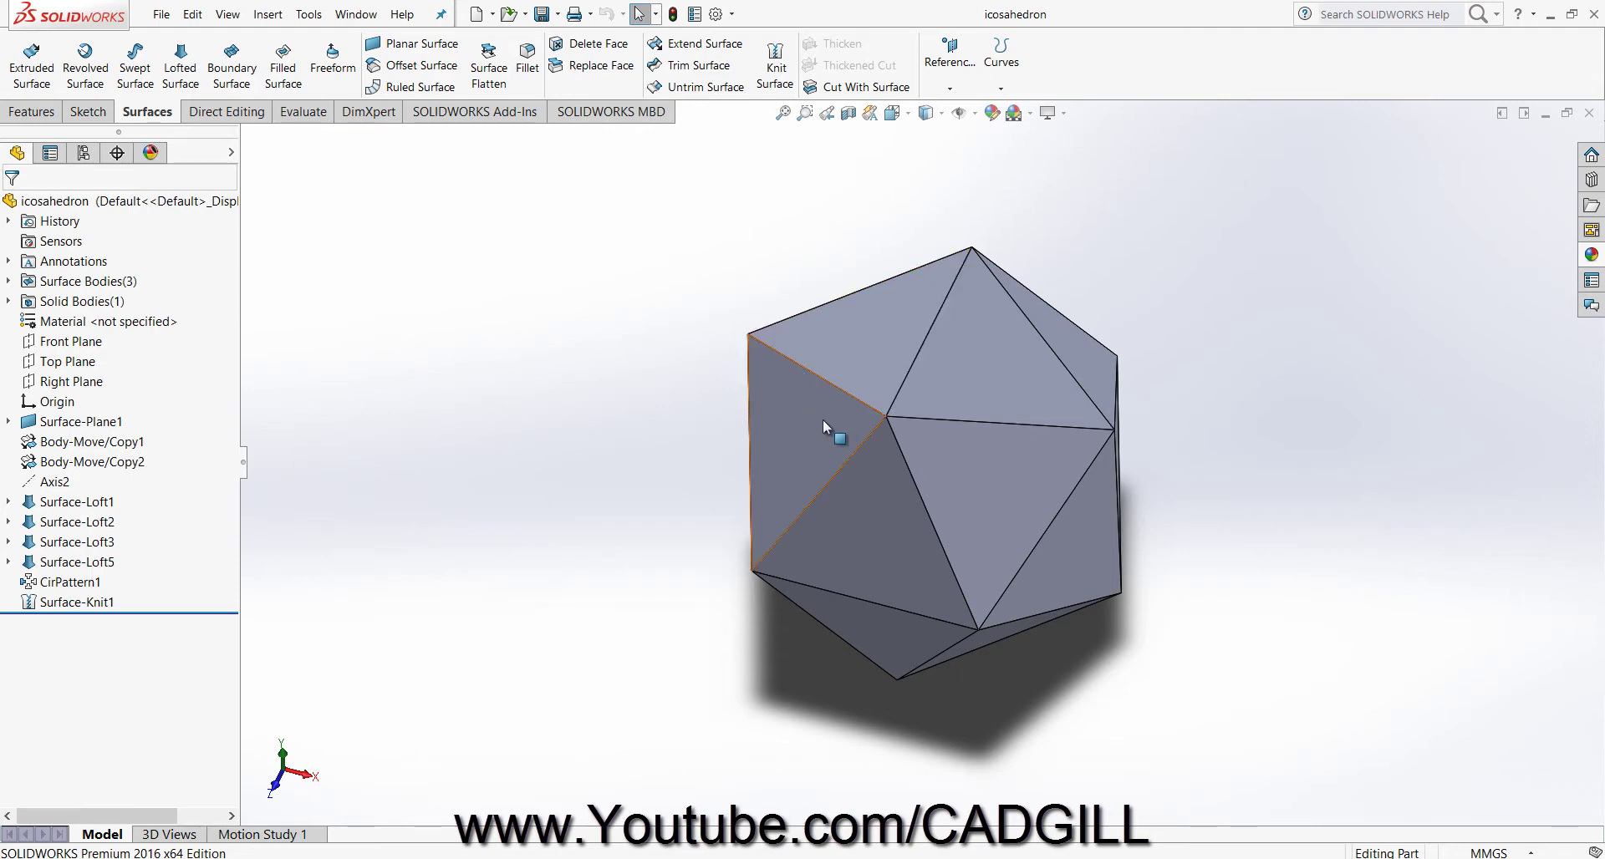
middle_drag(902, 501, 849, 478)
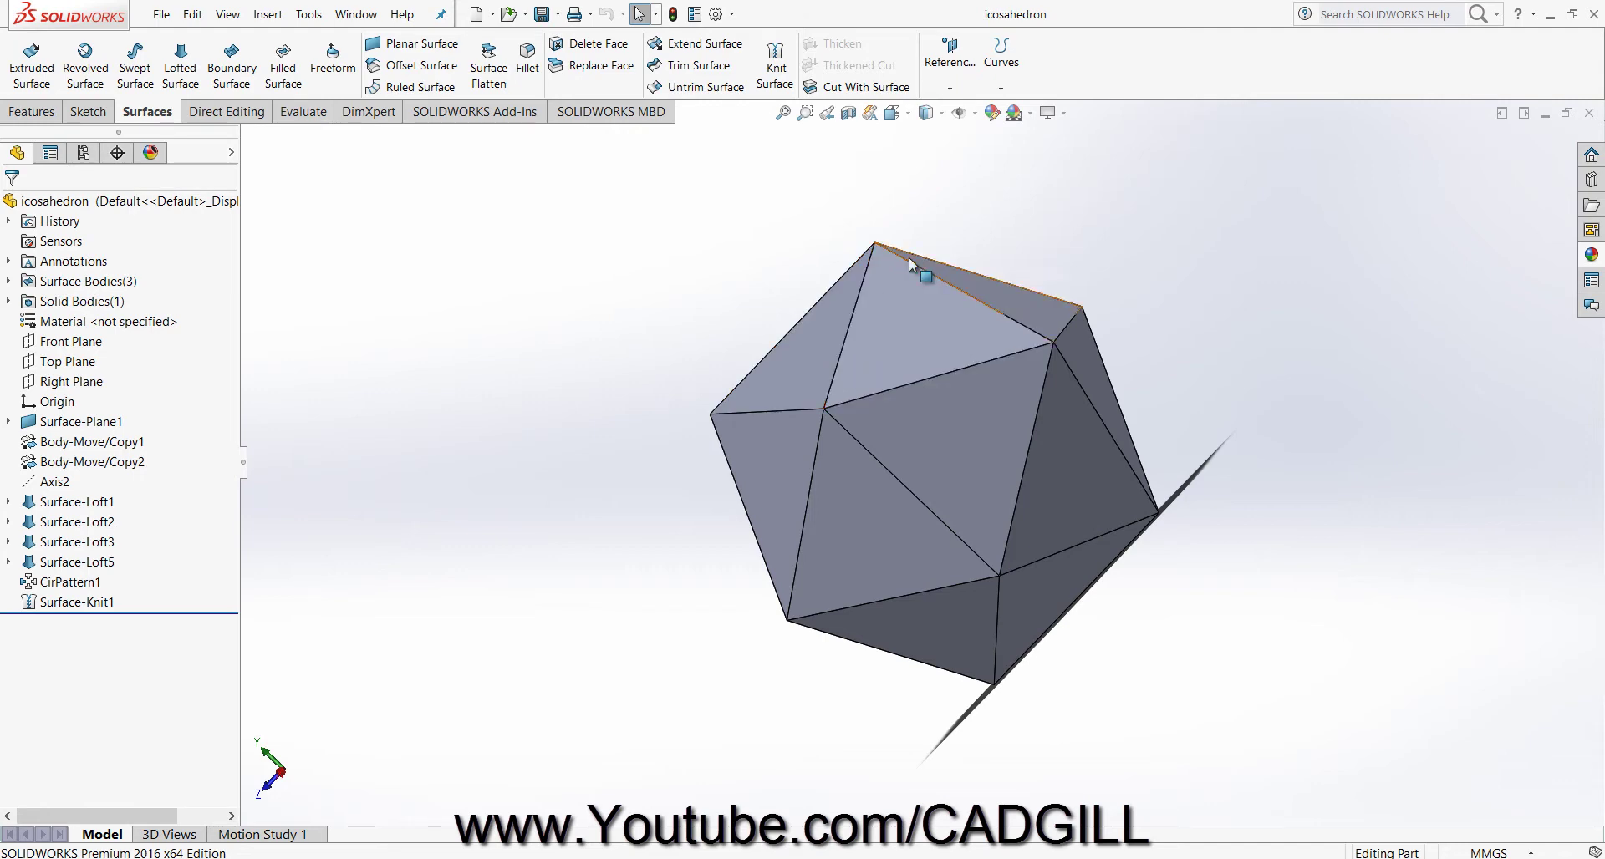
middle_drag(840, 503, 960, 464)
scroll(886, 490, down, 4)
scroll(781, 506, up, 4)
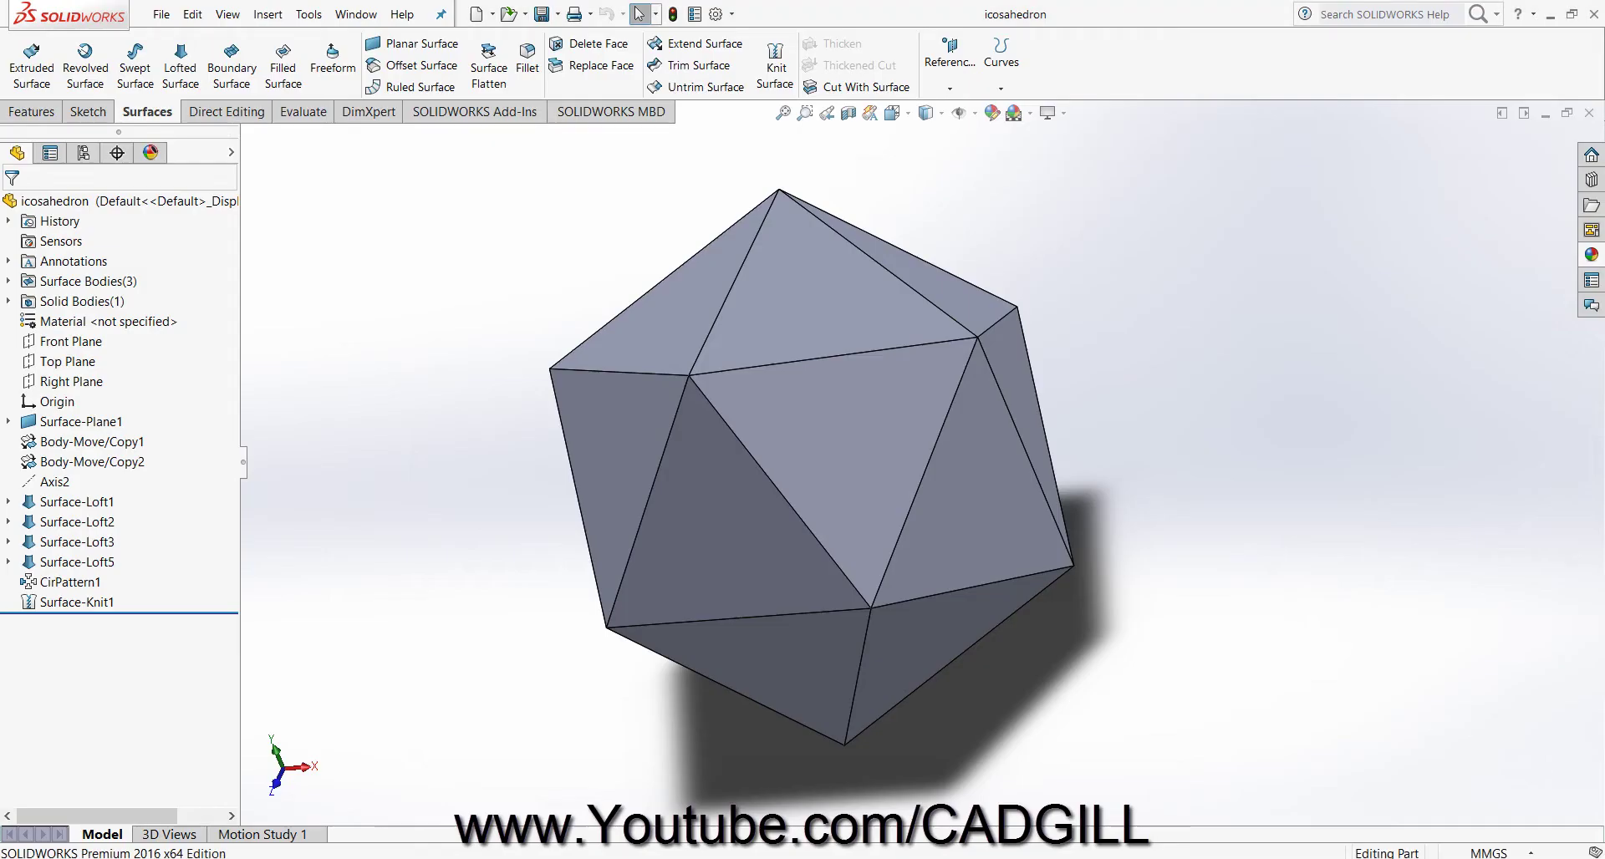
Create a reference axis through the icosahedron's top vertex and the vertex diametrically opposite it.
click(943, 60)
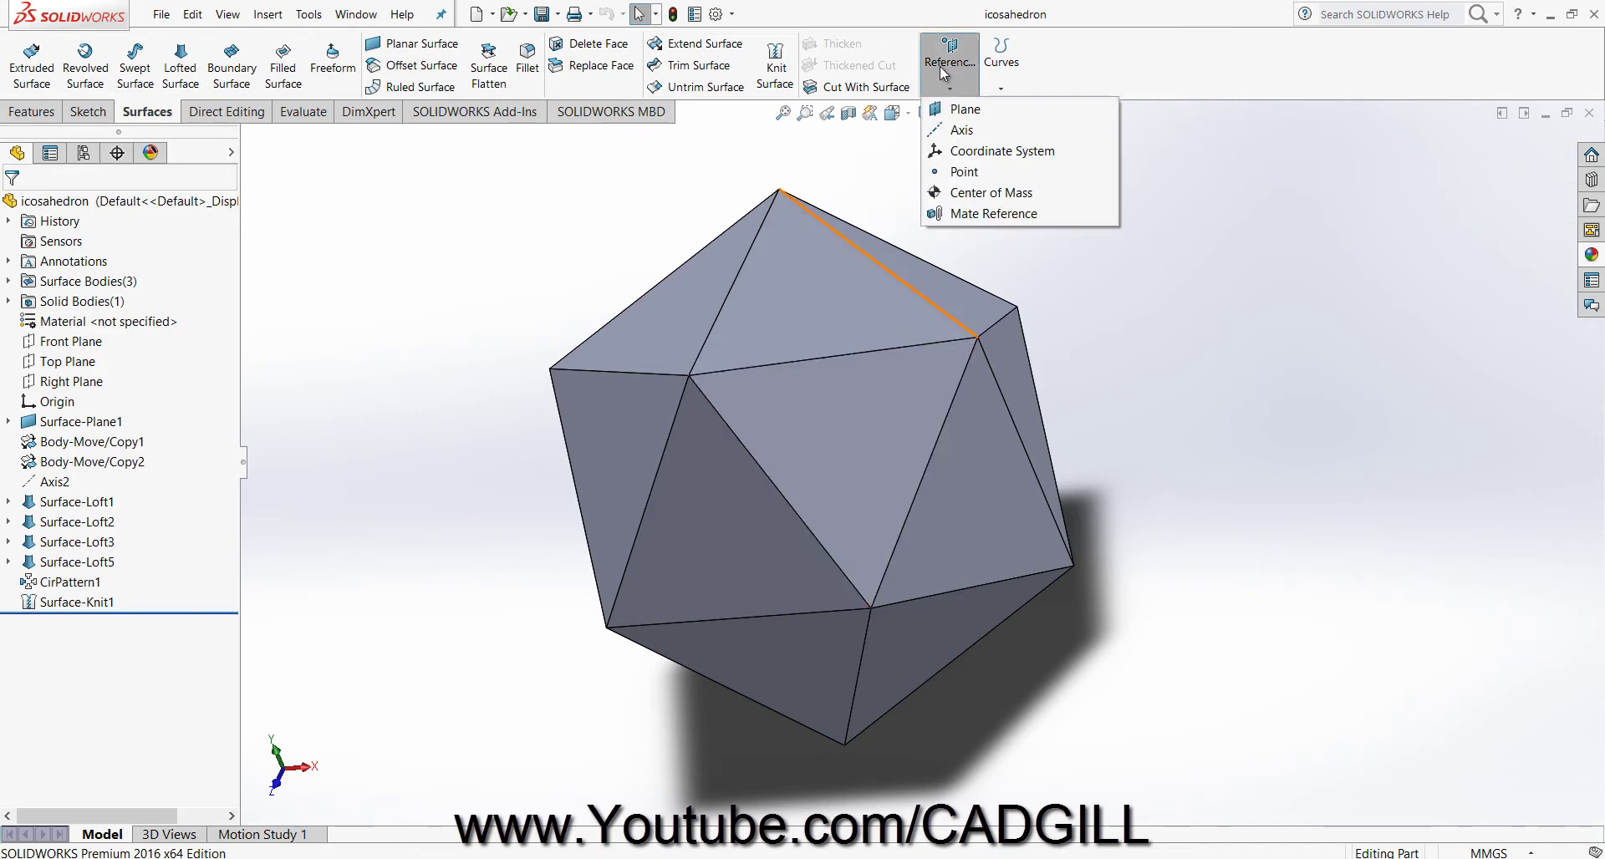
click(806, 209)
middle_drag(806, 209, 806, 373)
click(786, 253)
scroll(806, 378, down, 5)
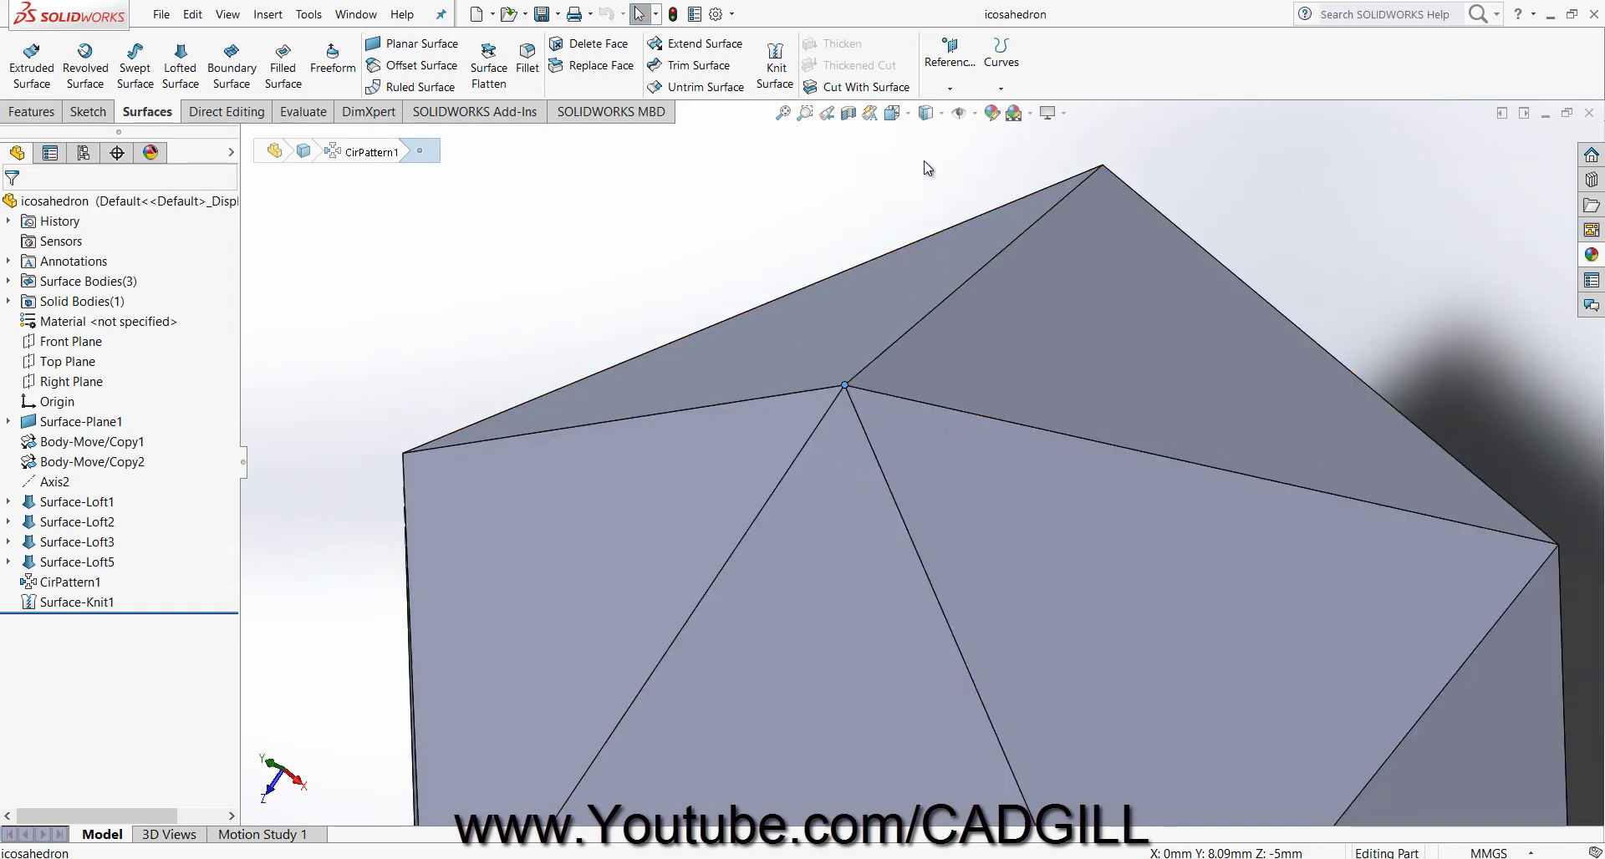
click(949, 87)
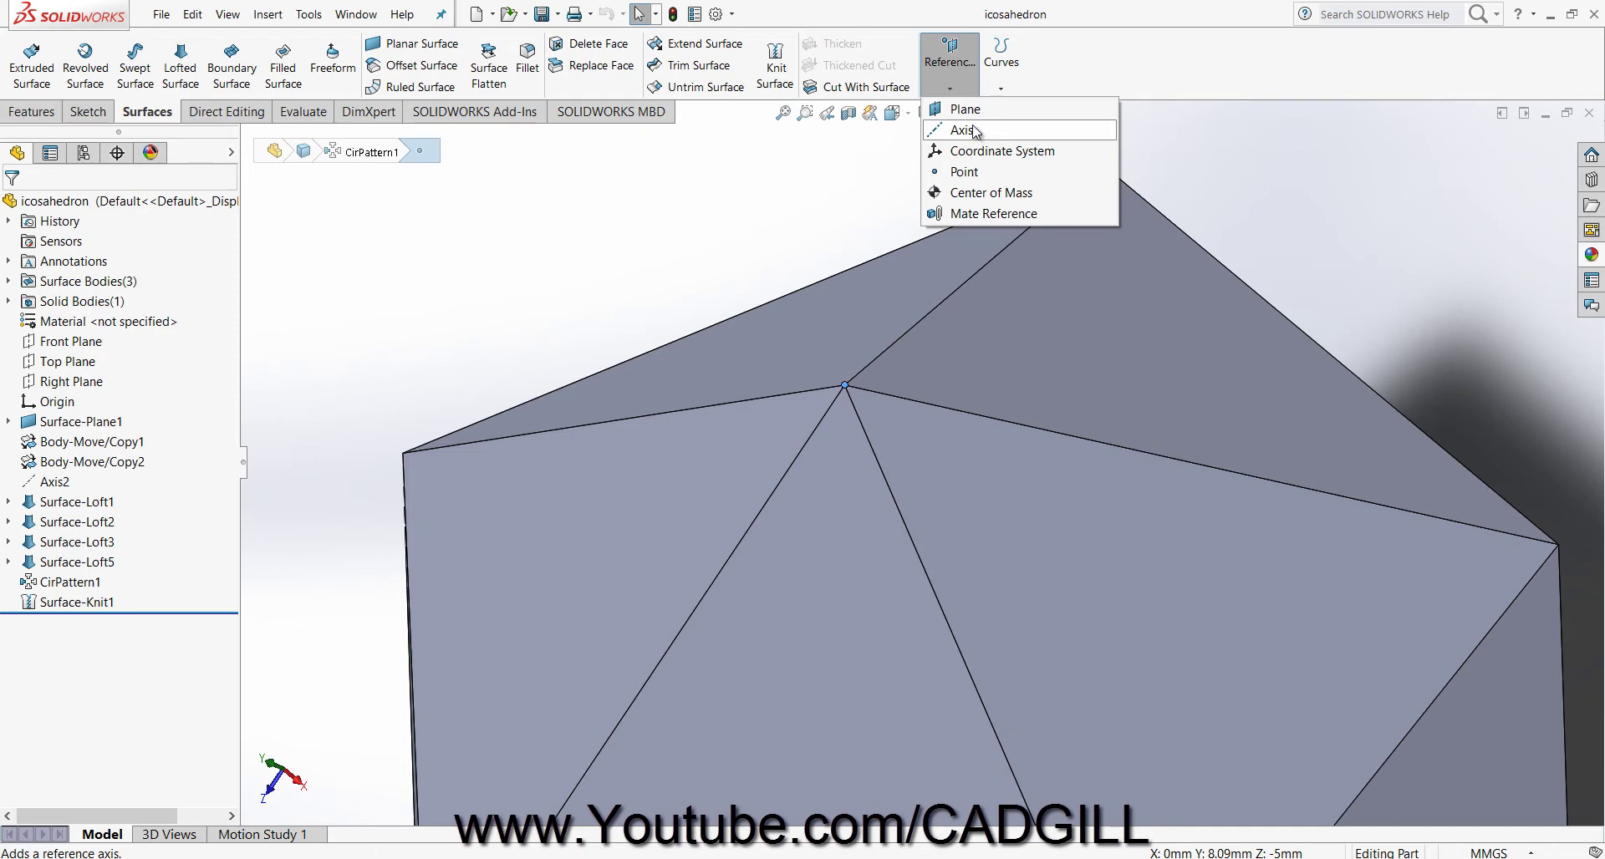
click(973, 131)
scroll(877, 434, up, 8)
middle_drag(1045, 608, 970, 354)
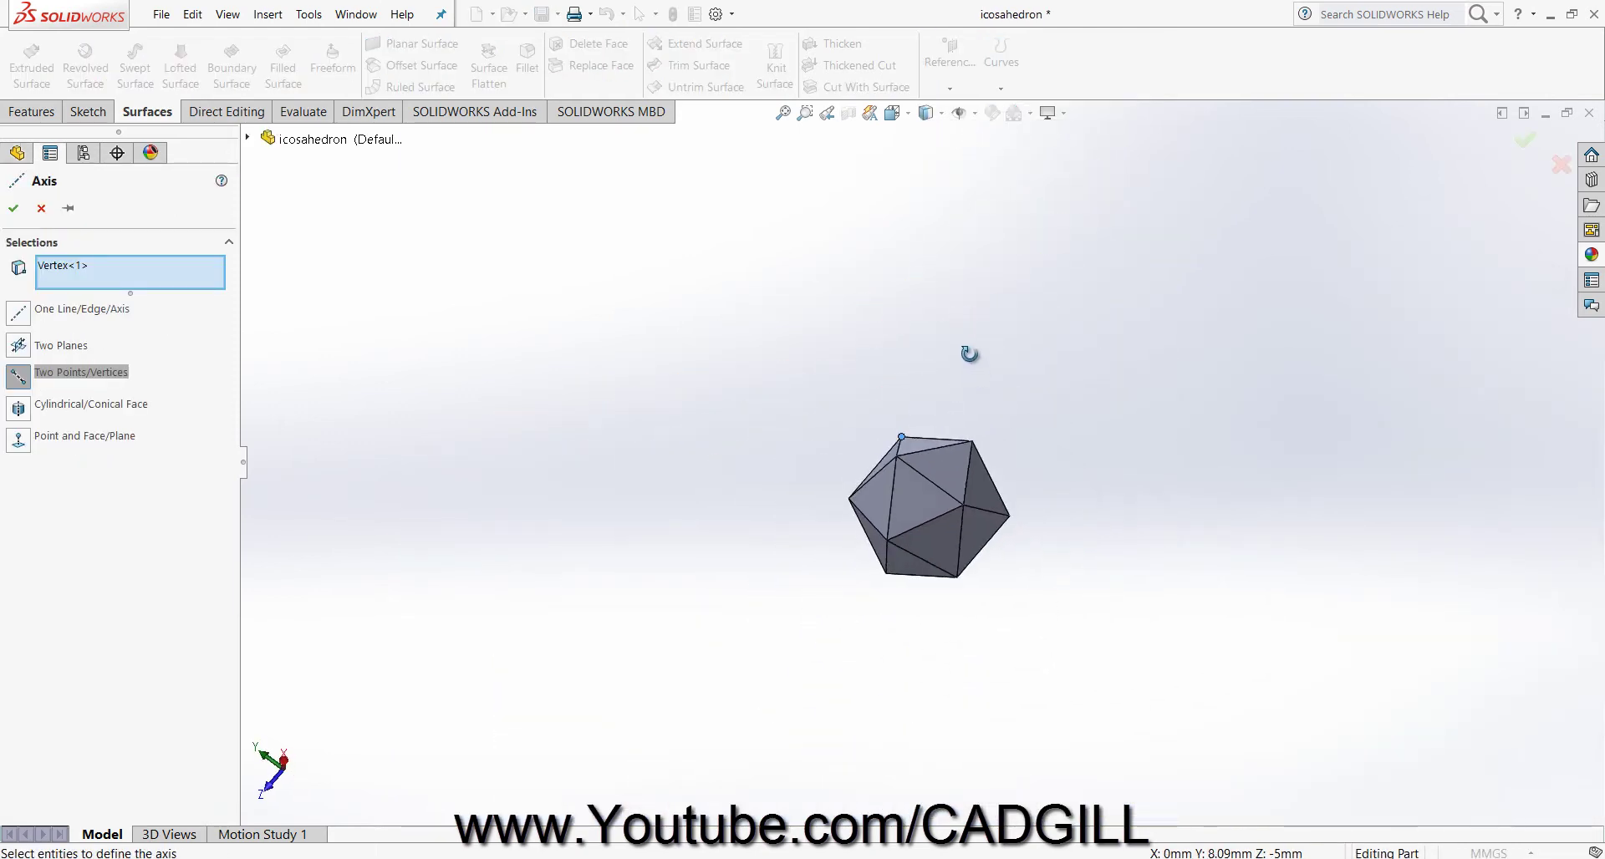
click(961, 583)
scroll(974, 568, down, 4)
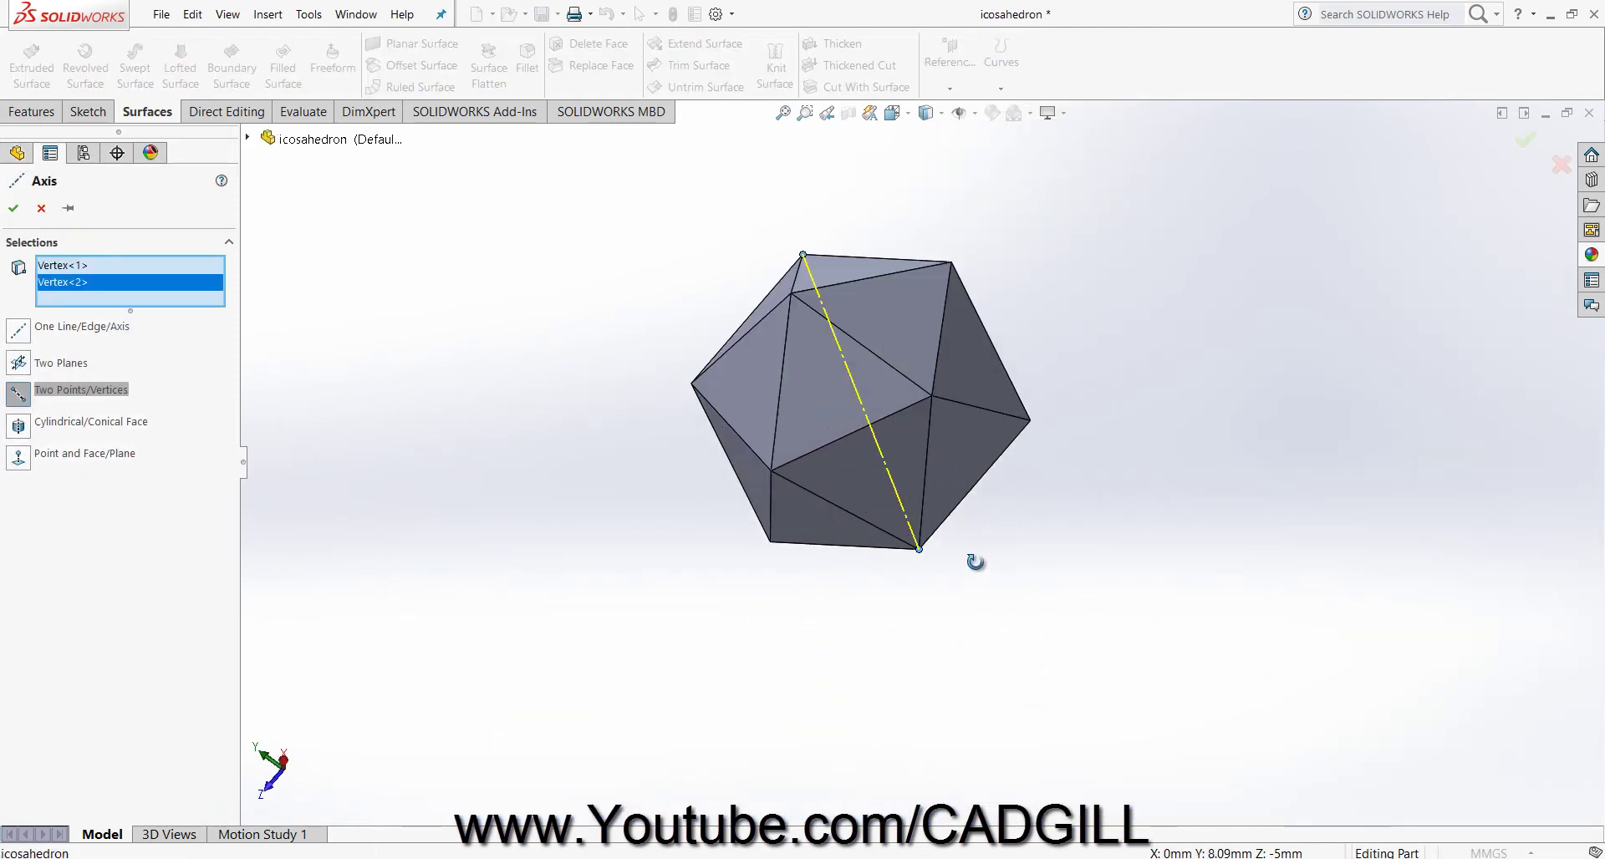
middle_drag(976, 562, 1027, 605)
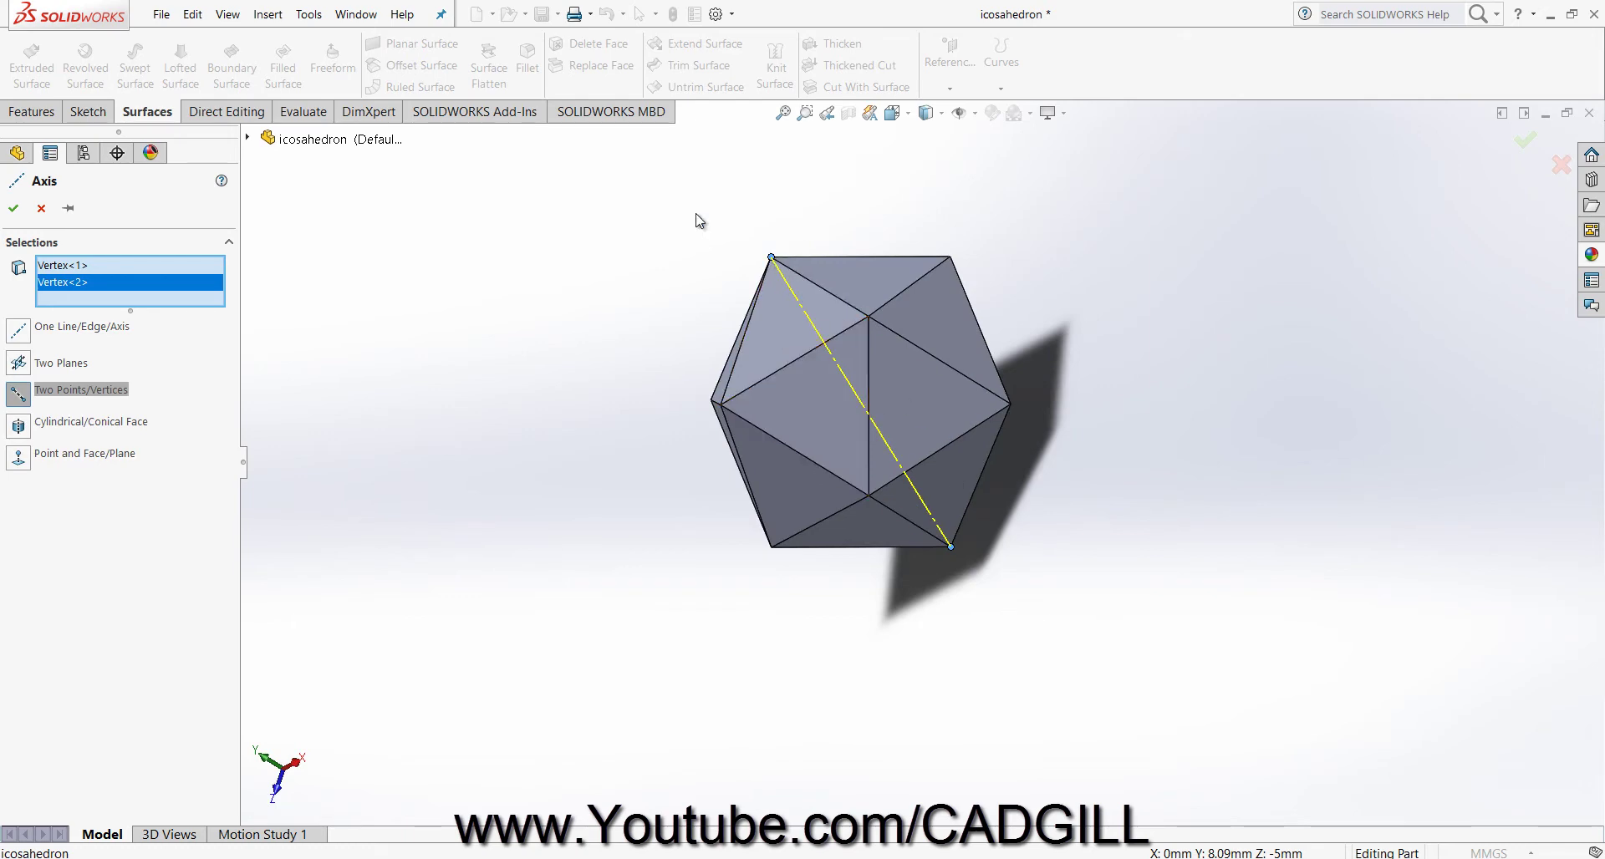
scroll(814, 302, down, 3)
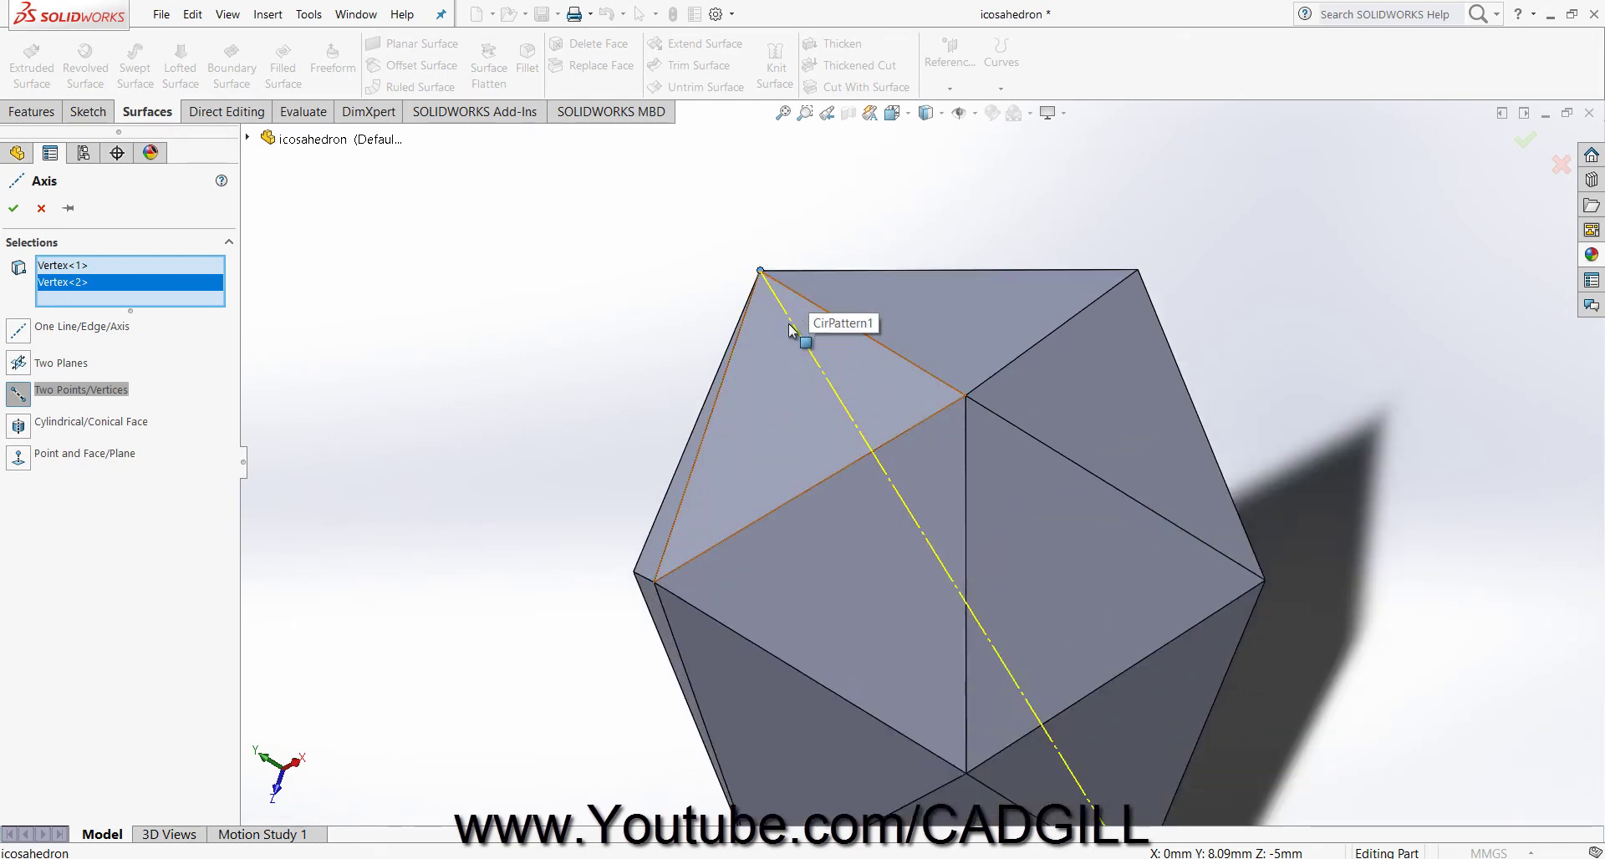
middle_drag(823, 404, 839, 451)
scroll(841, 449, up, 4)
middle_drag(889, 347, 916, 361)
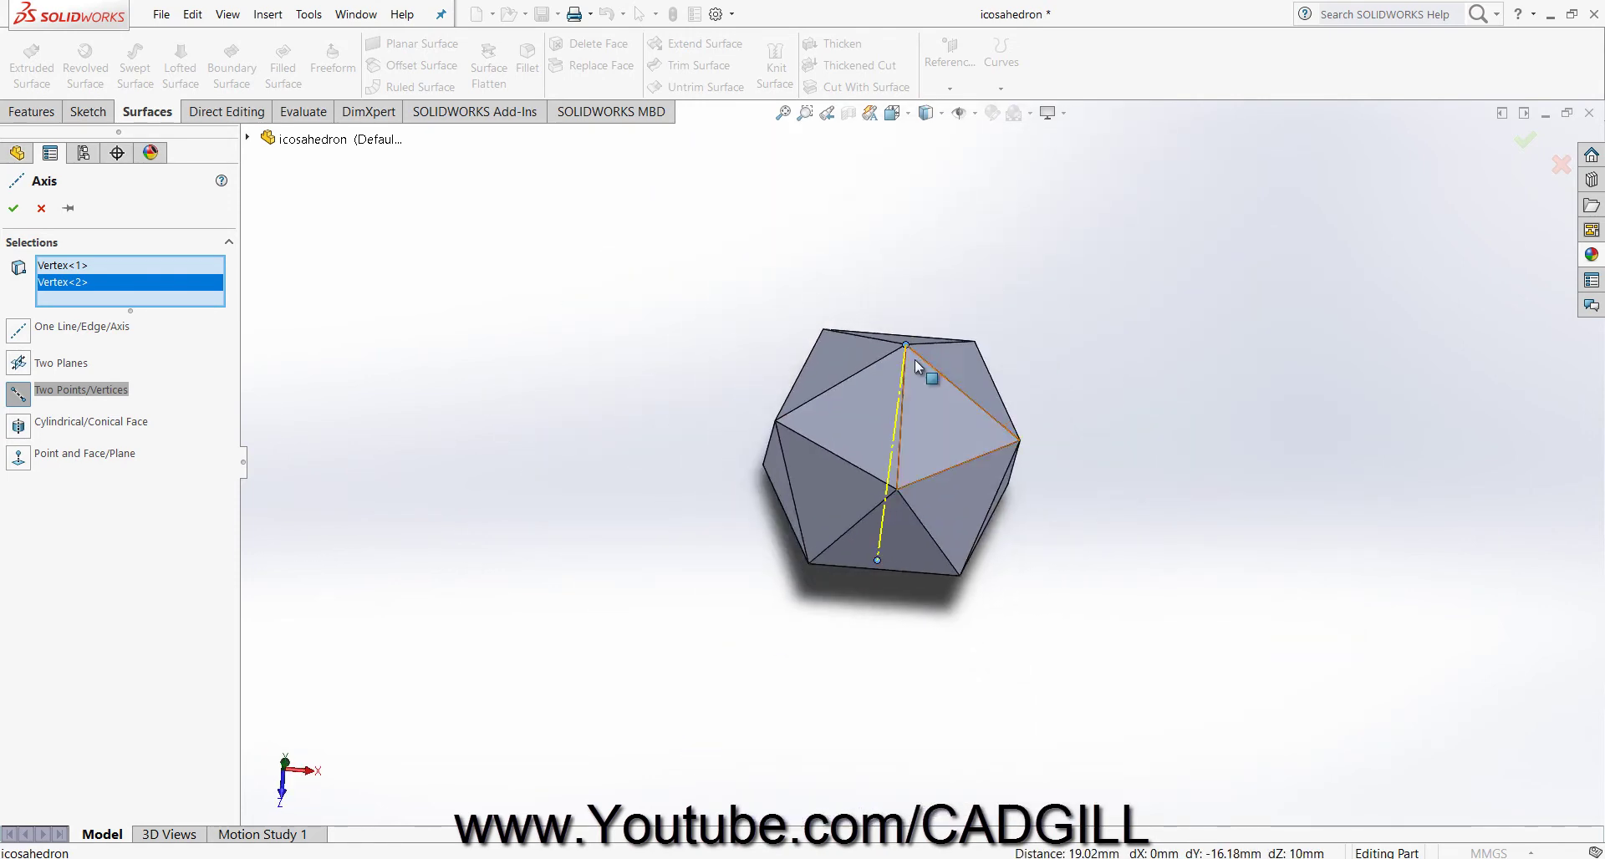
scroll(911, 356, down, 4)
click(14, 211)
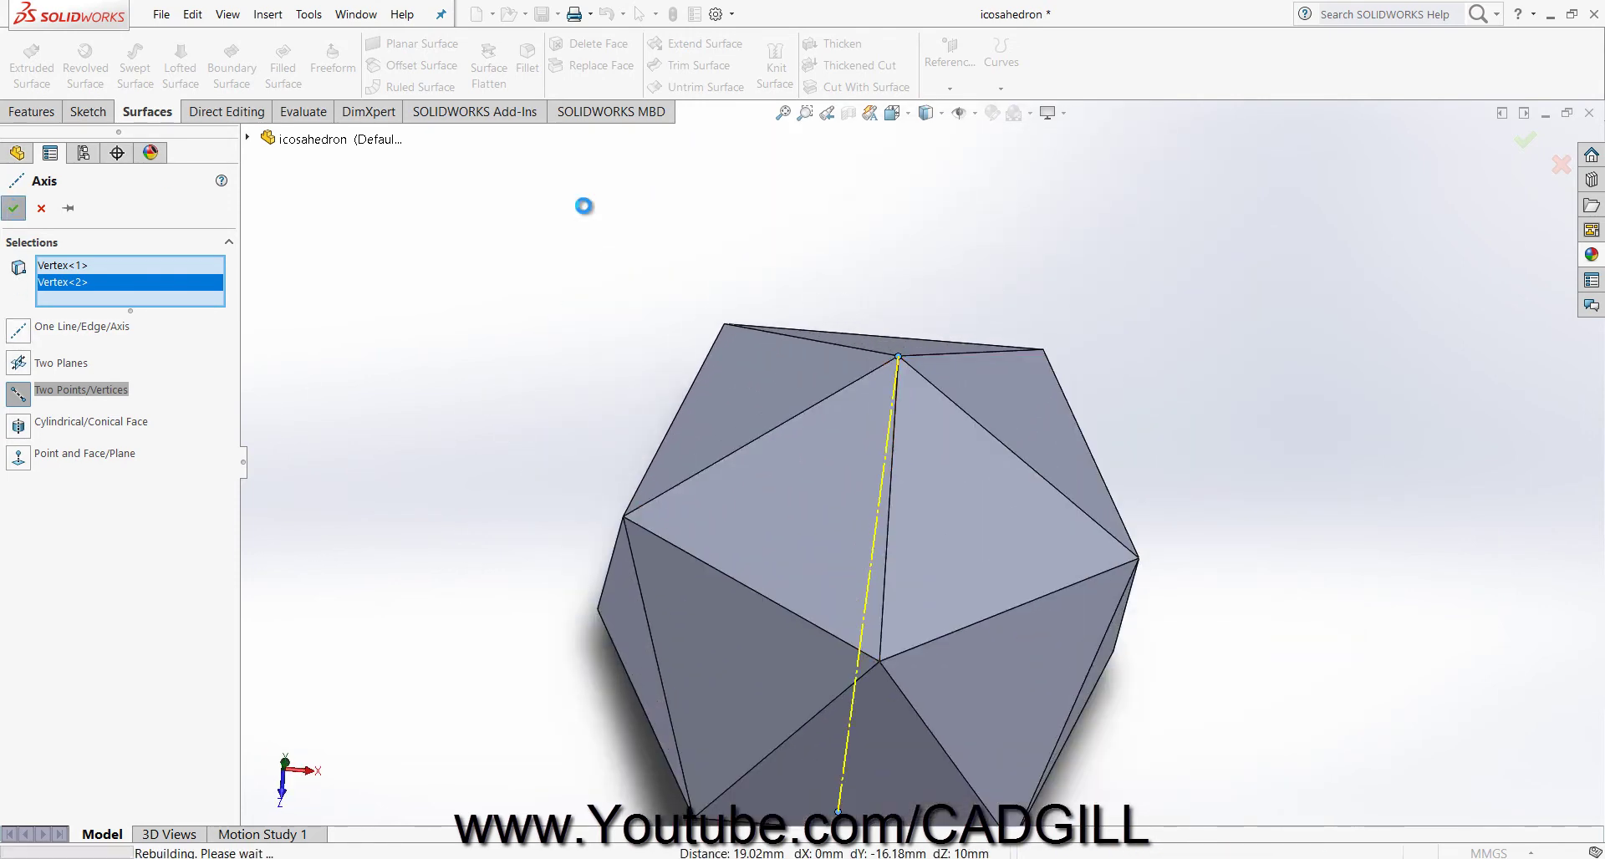
Shorten the displayed upper end of the new axis so that it stops short of the top vertex.
scroll(941, 388, down, 3)
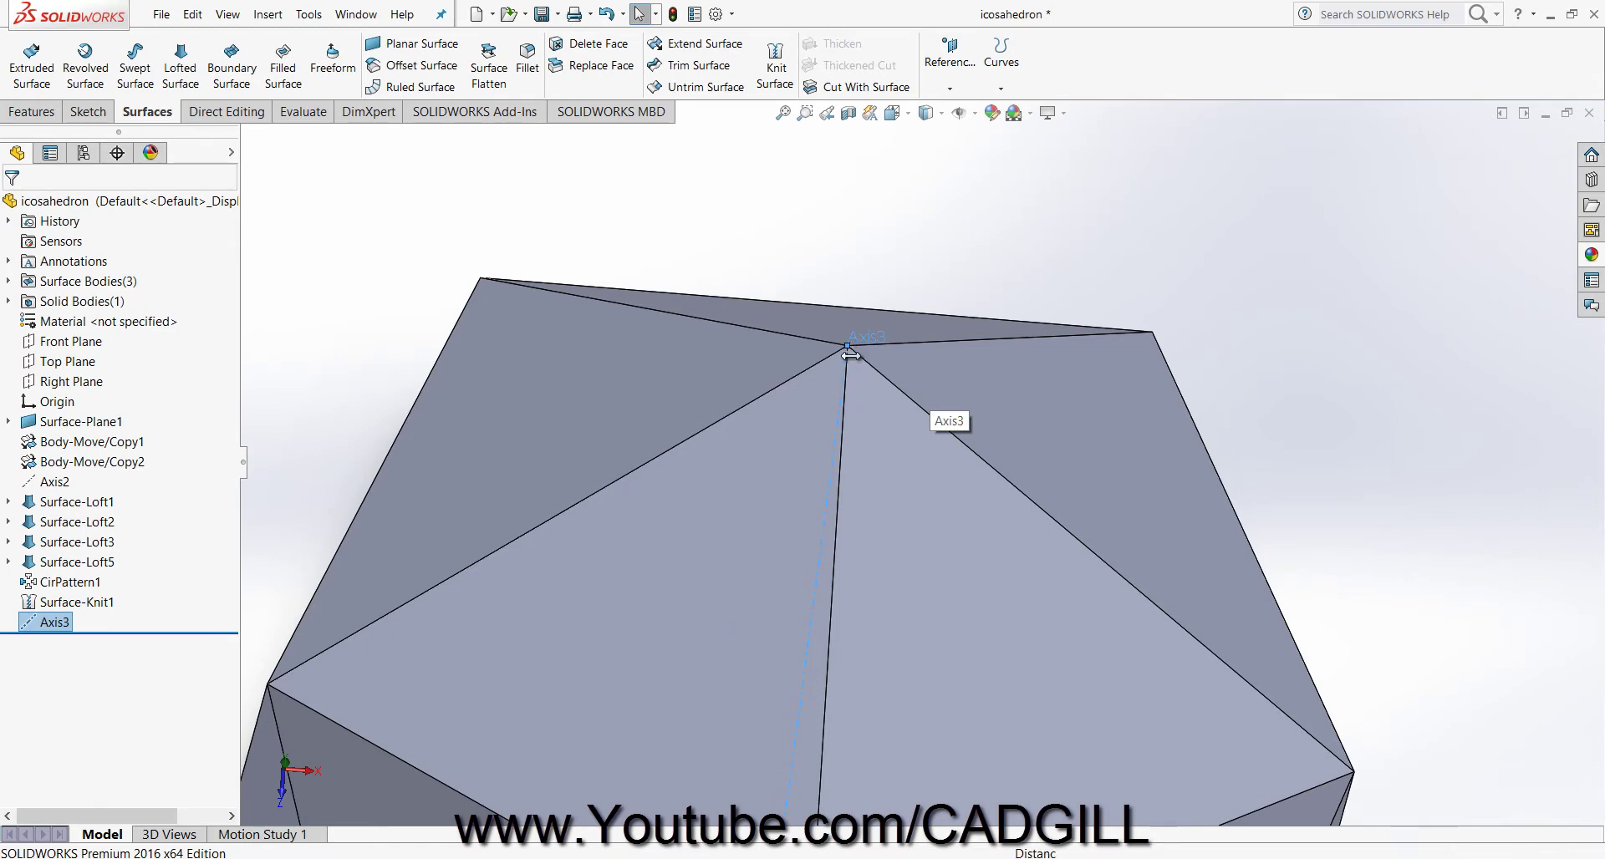
drag(849, 345, 848, 397)
middle_drag(1190, 422, 1175, 378)
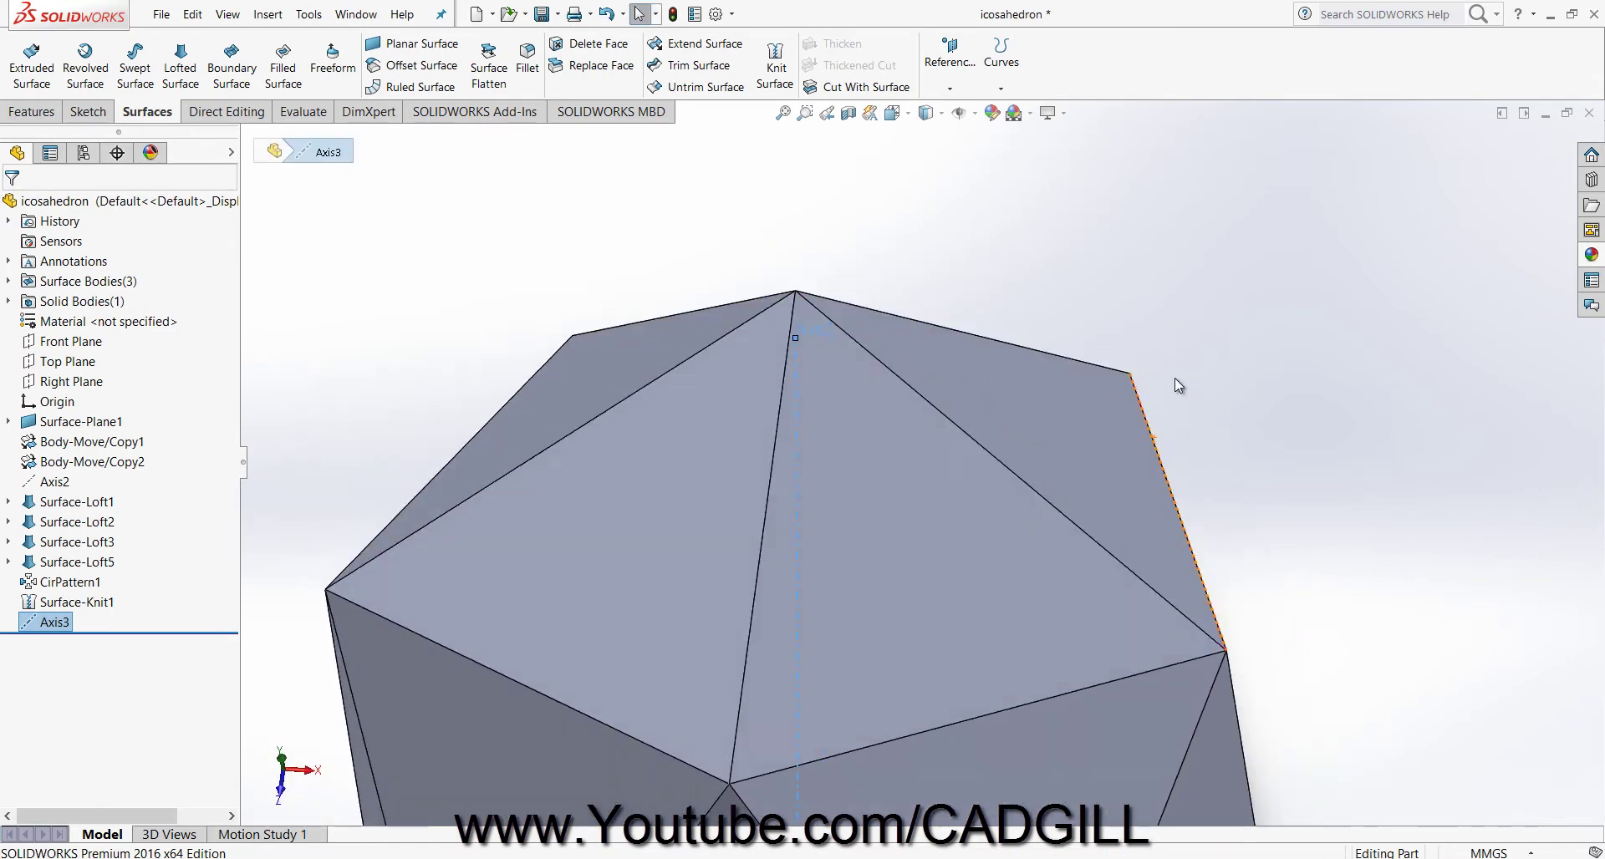
click(1175, 378)
Create a reference plane coincident with the top vertex and perpendicular to Axis3.
scroll(851, 311, down, 2)
click(947, 86)
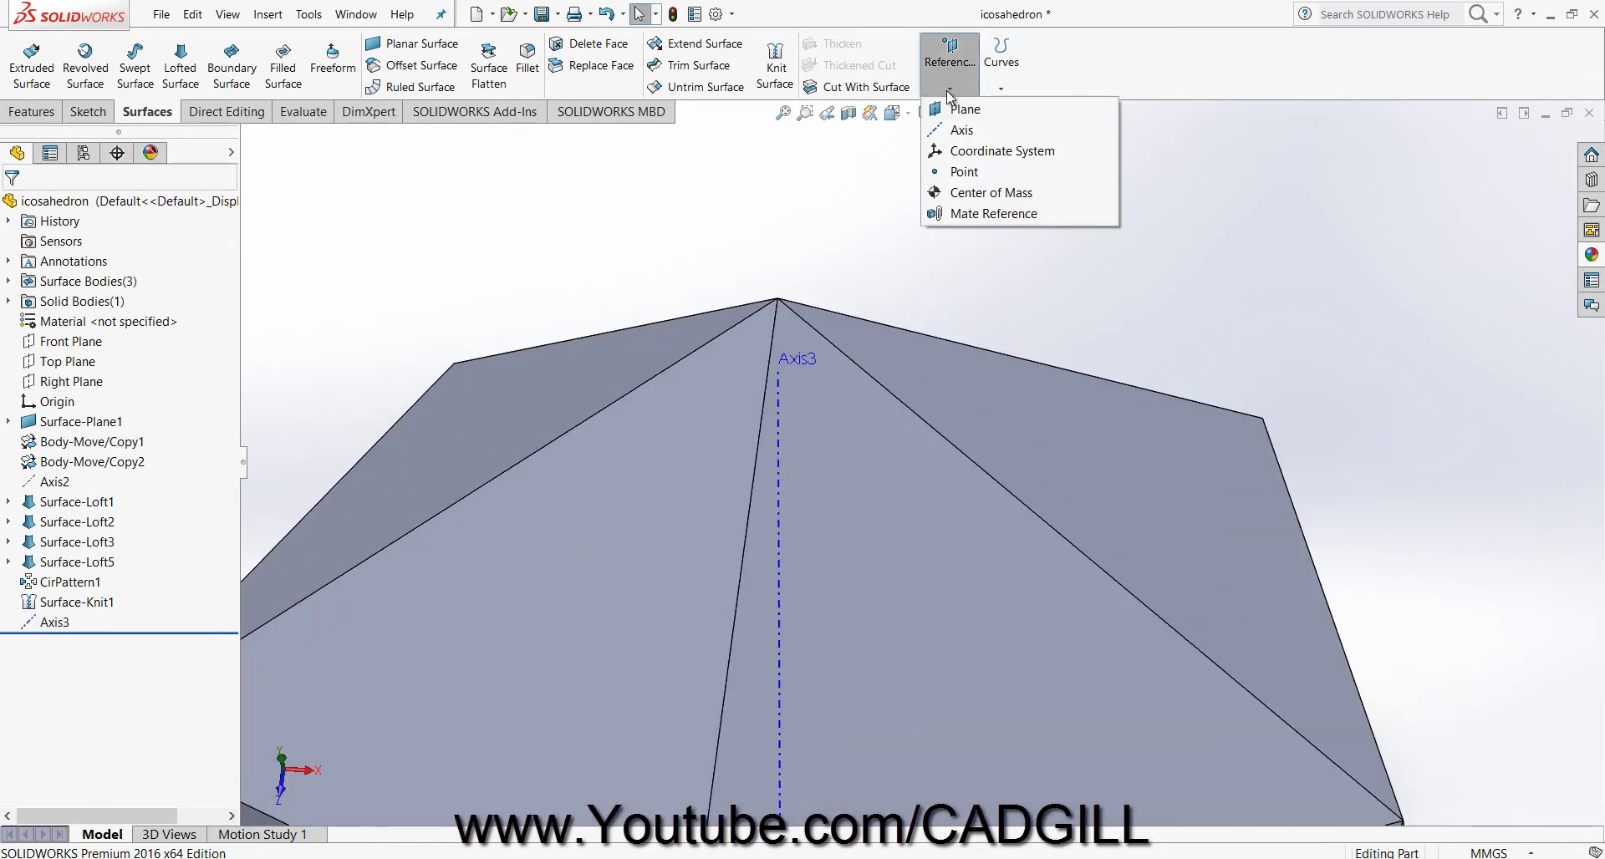
click(951, 112)
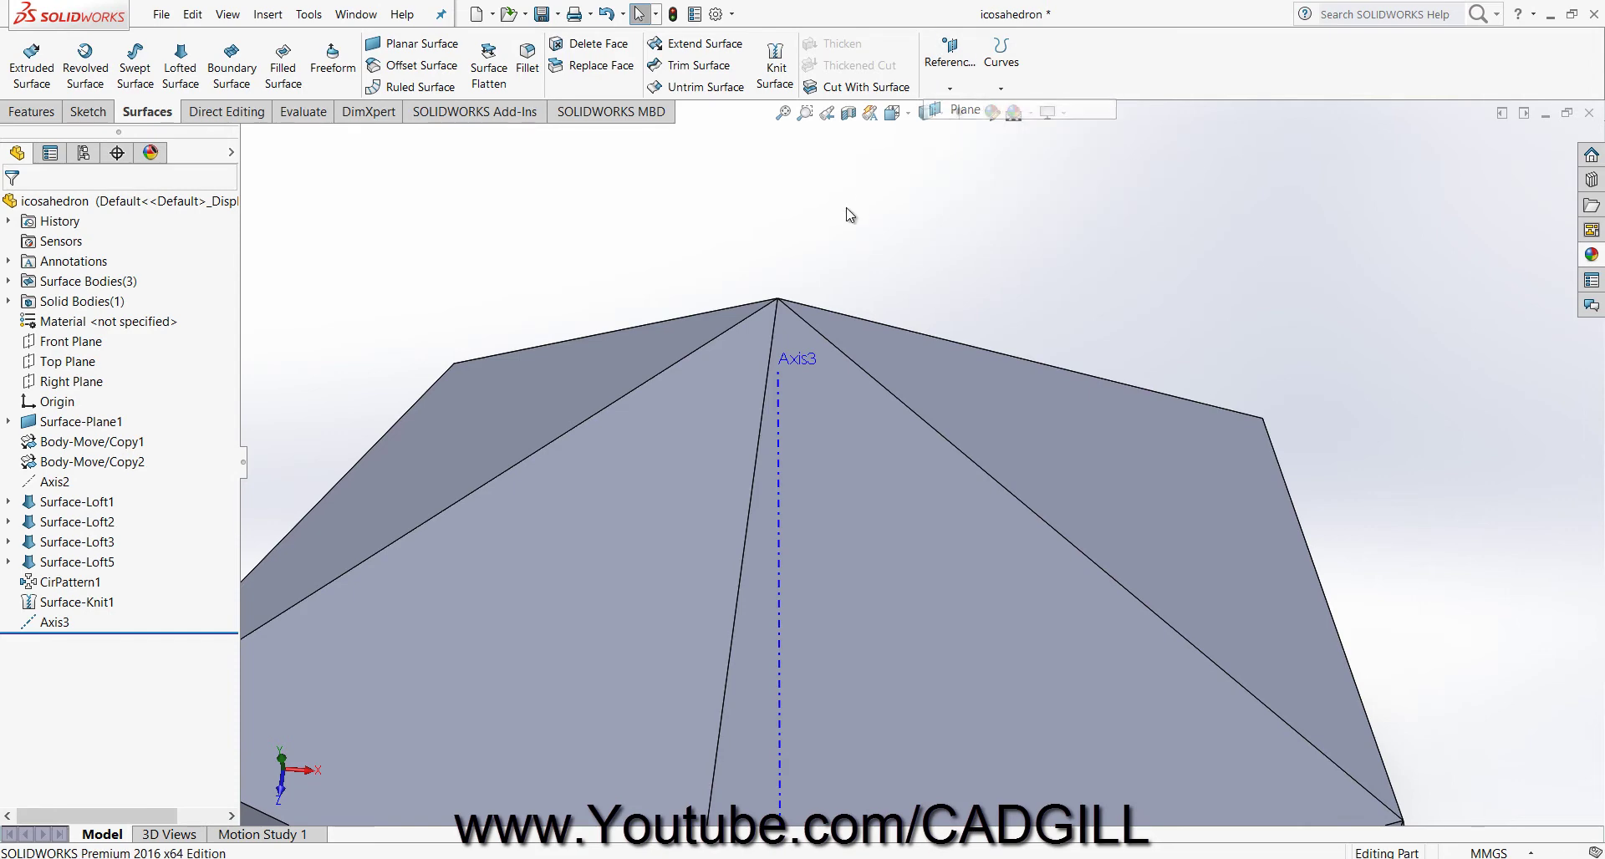
click(777, 300)
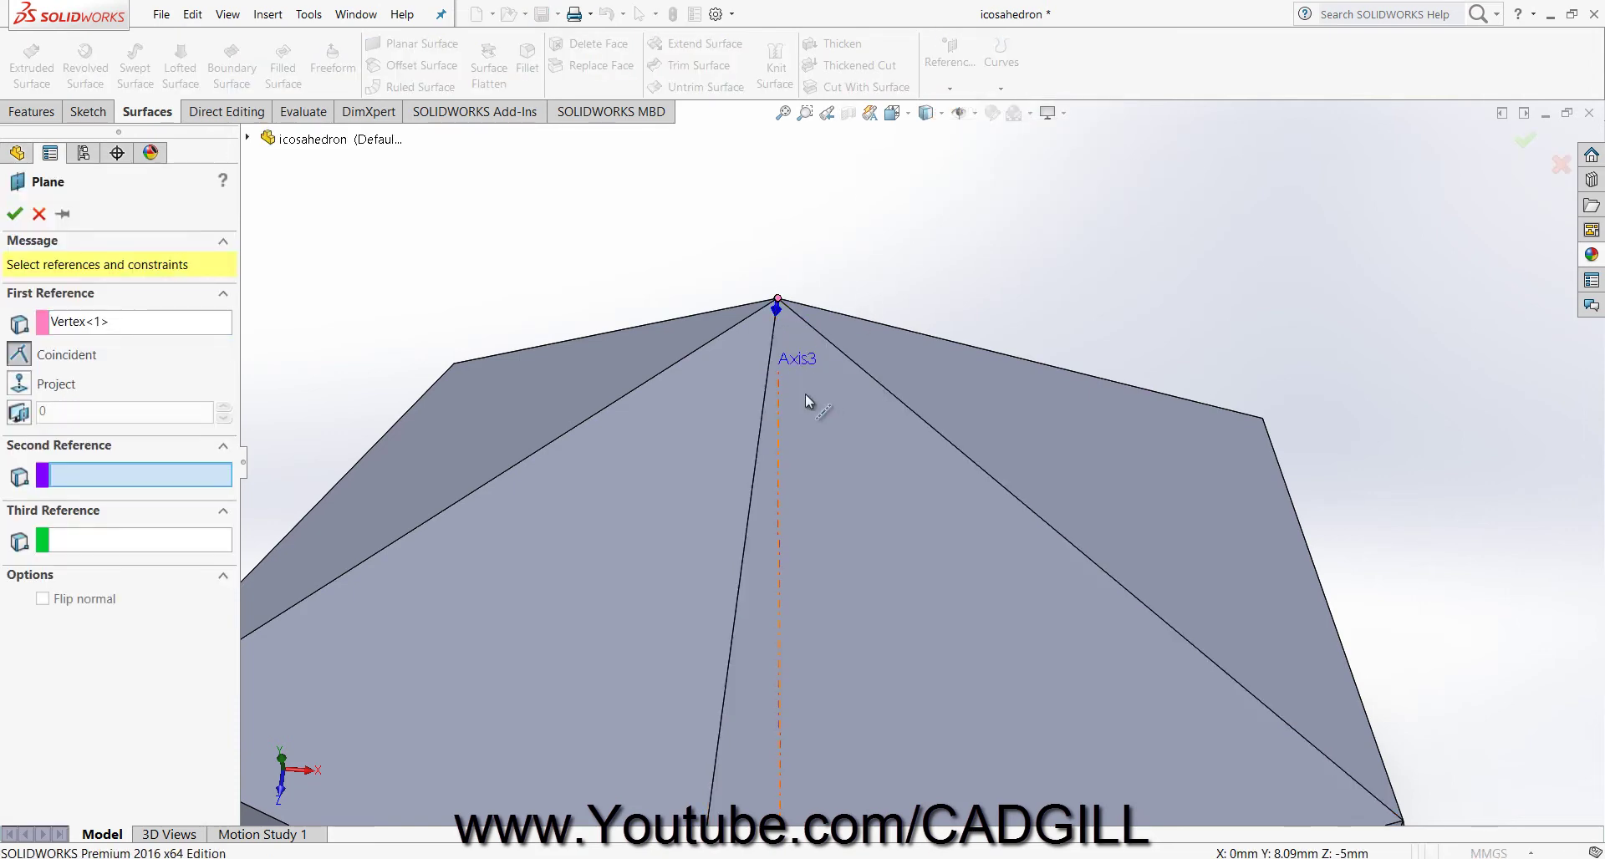
click(781, 398)
scroll(784, 400, up, 6)
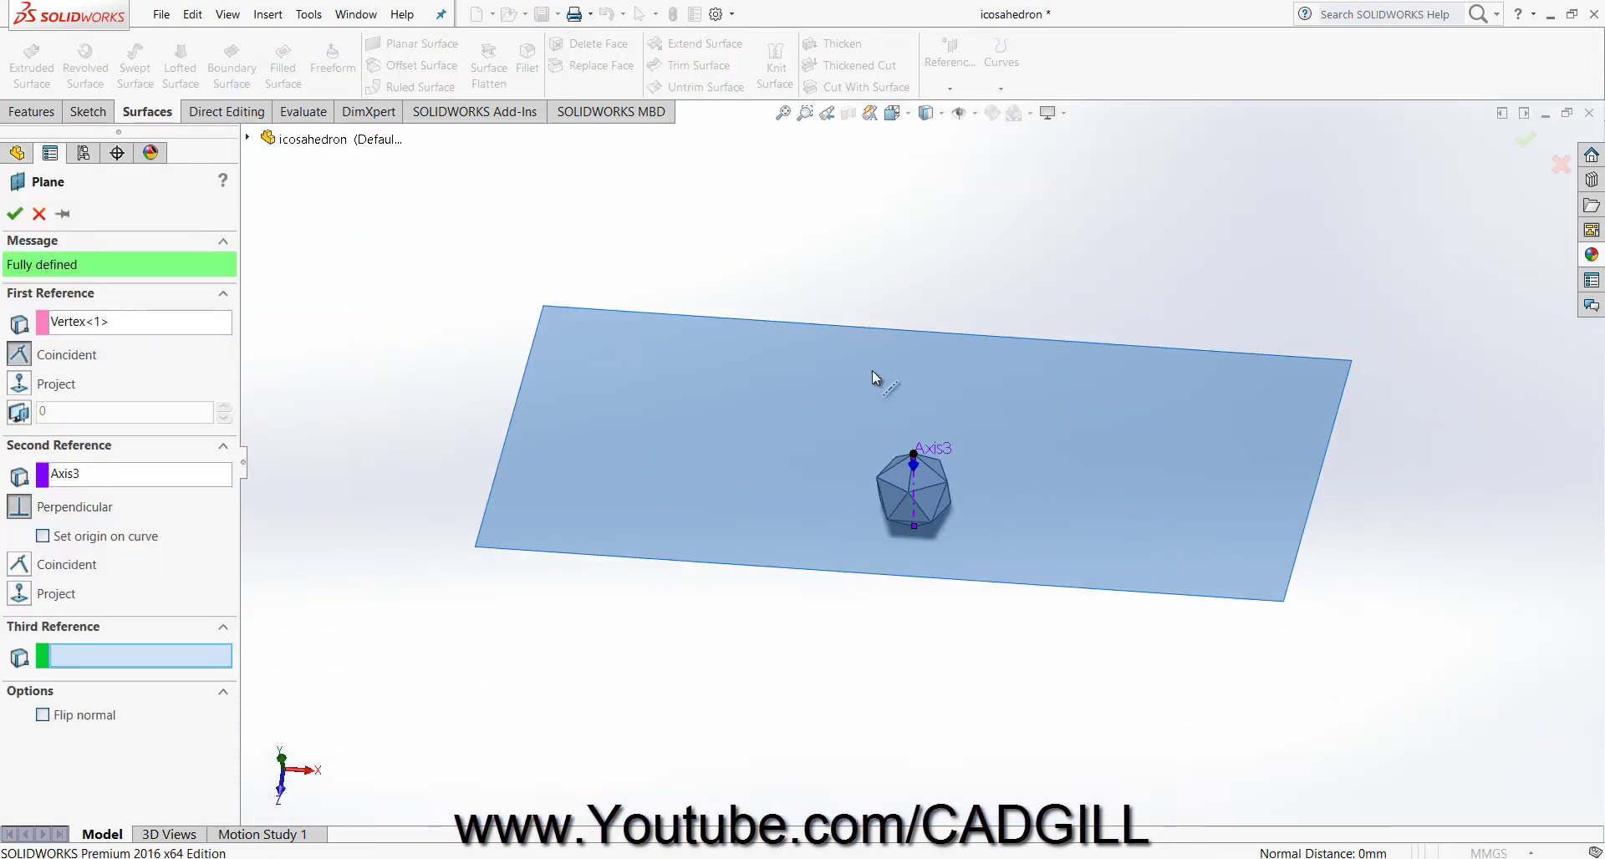
click(1526, 139)
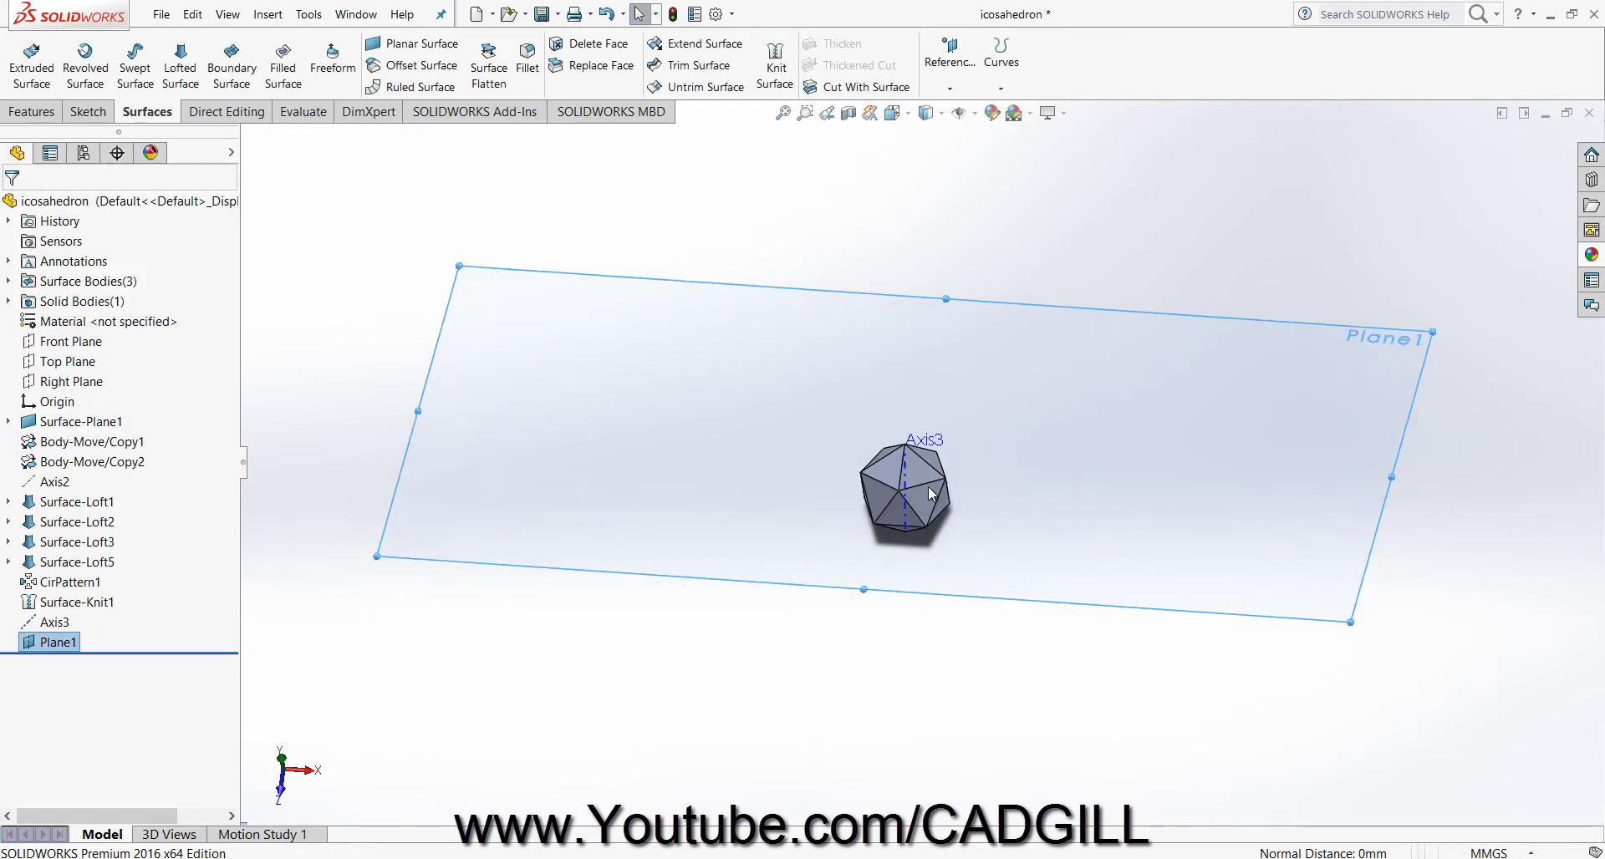
Shrink the displayed outline of Plane1 to a small rectangle around the top vertex.
drag(1432, 330, 909, 443)
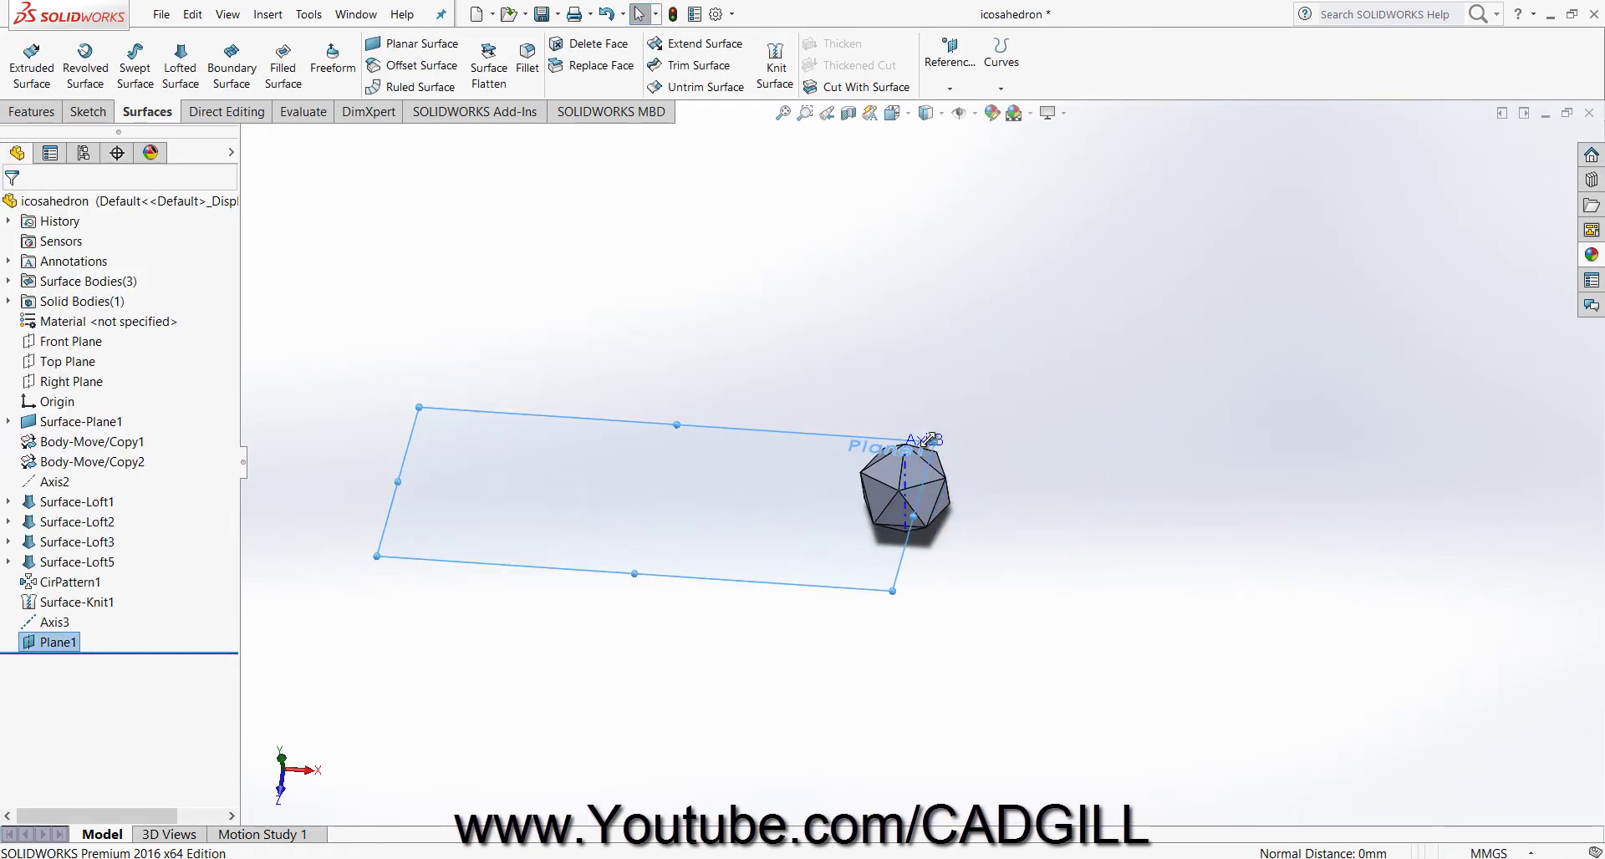
drag(377, 552, 886, 468)
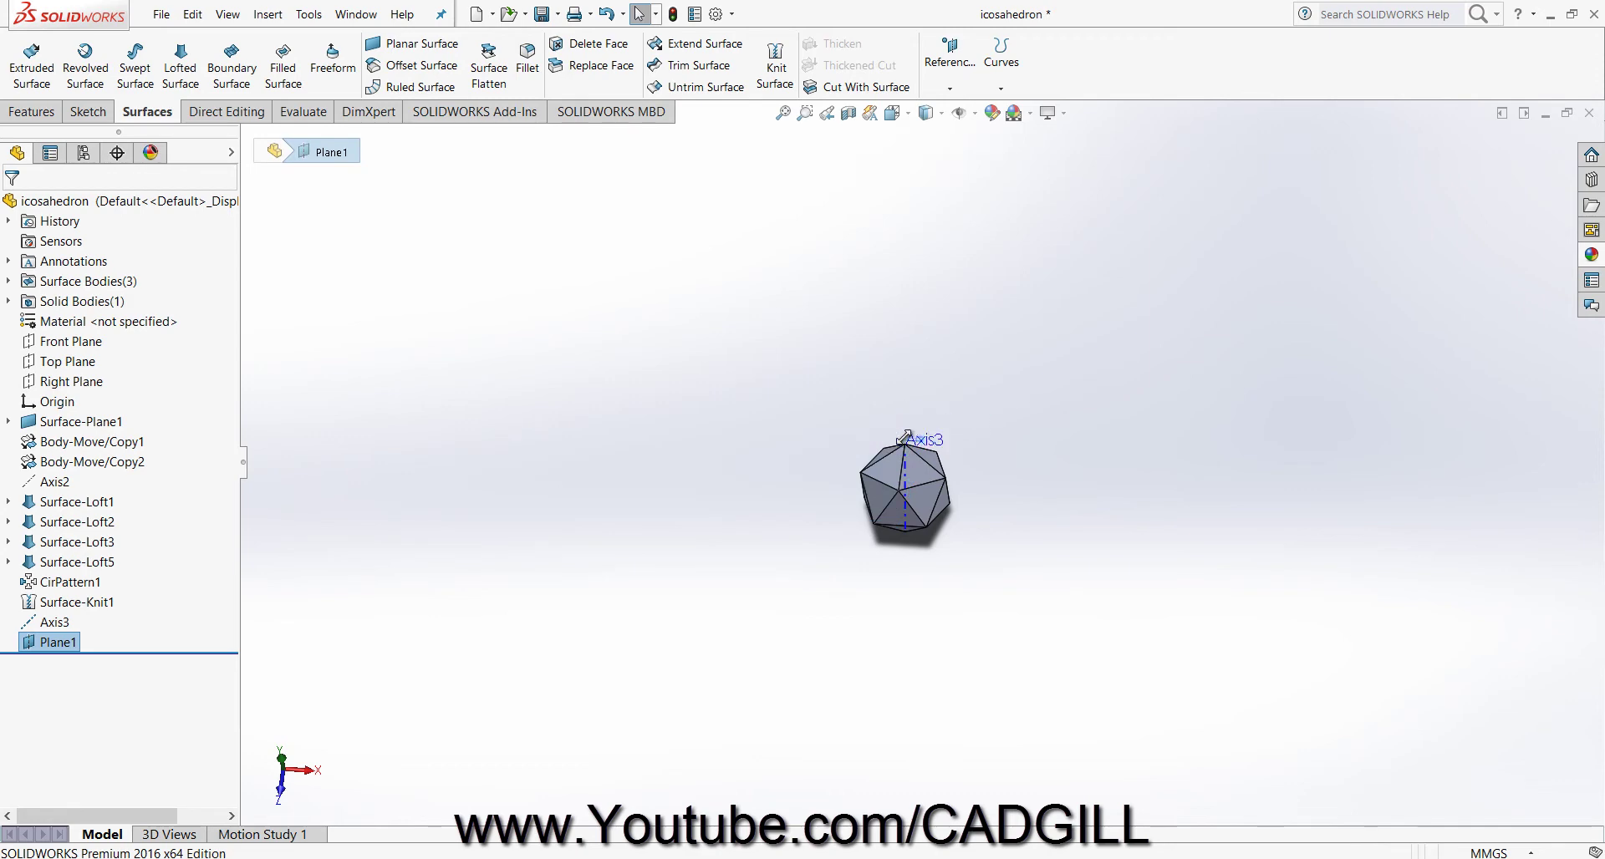
scroll(926, 473, down, 5)
scroll(869, 503, down, 4)
scroll(925, 454, up, 2)
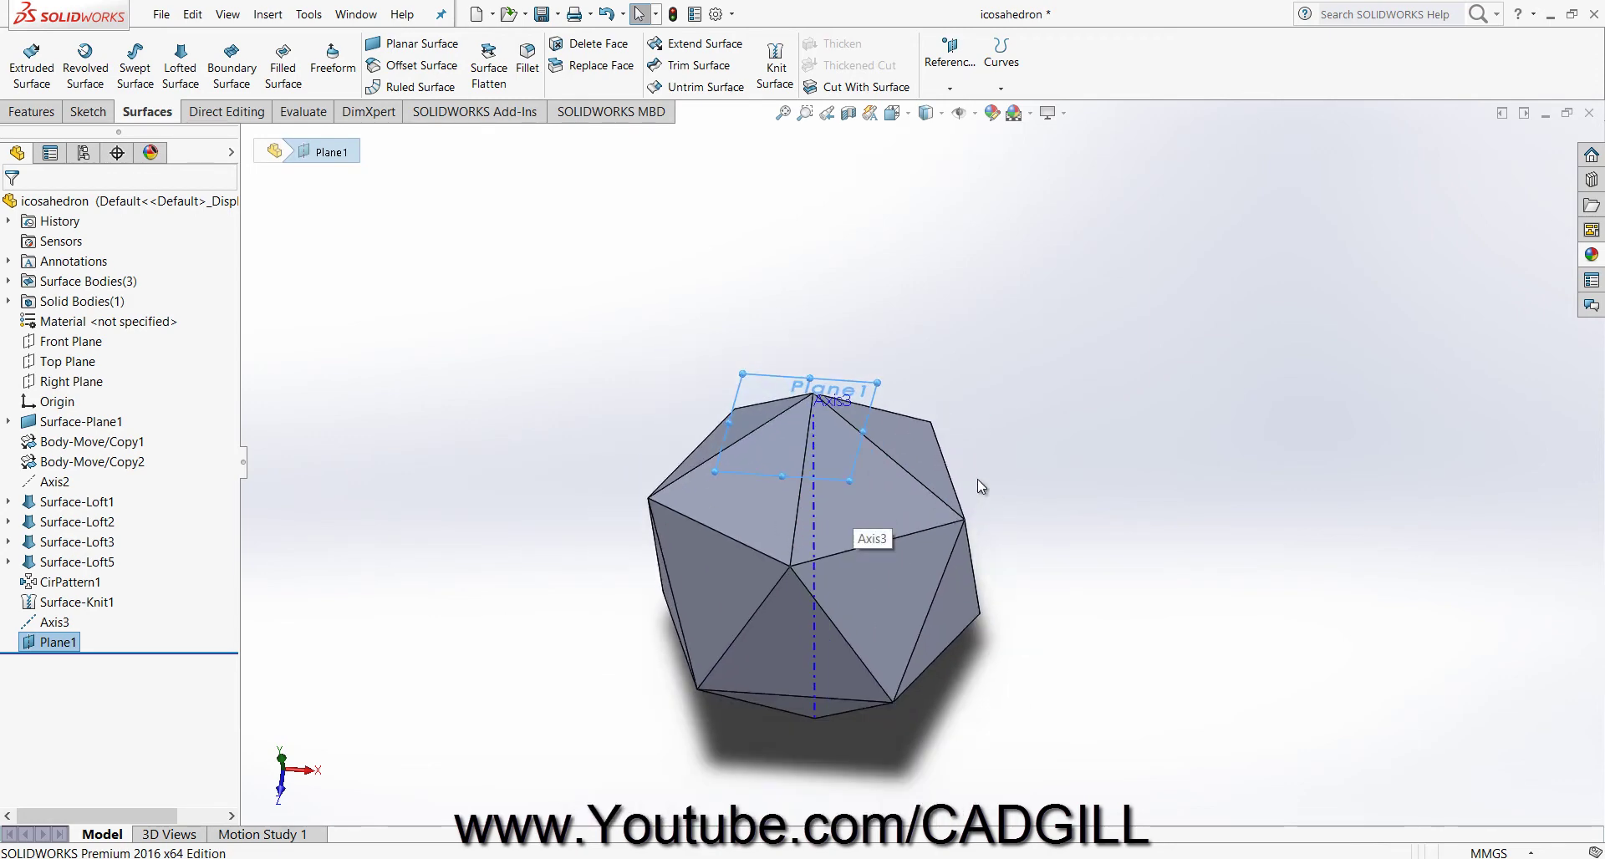
click(976, 479)
Create a reference axis through a vertex neighbouring the top vertex and the vertex diametrically opposite it.
scroll(679, 607, down, 2)
middle_drag(679, 607, 814, 485)
click(949, 59)
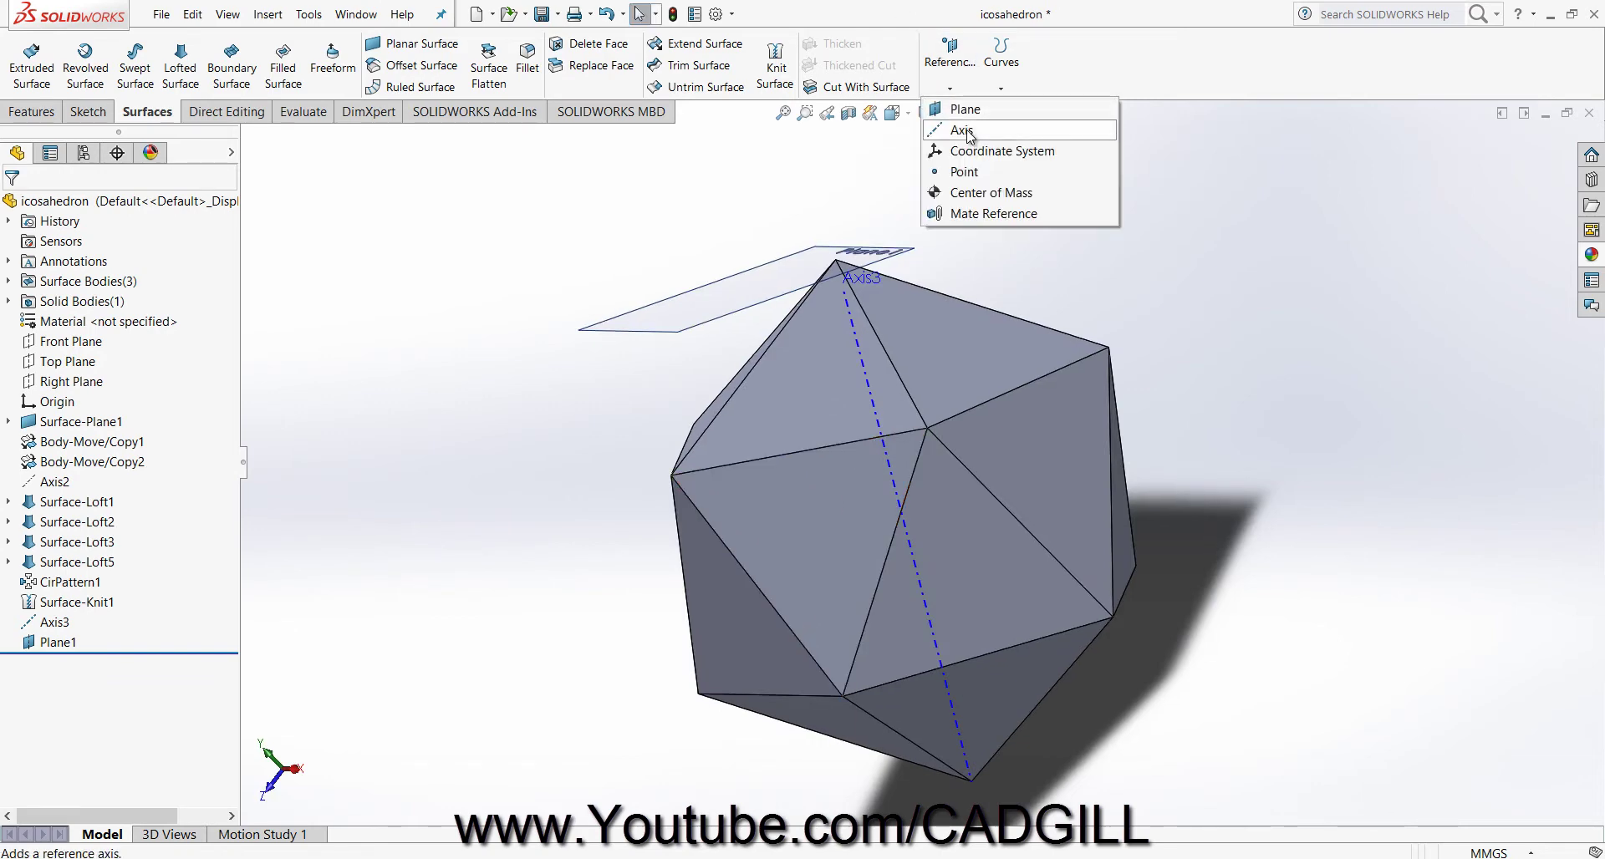
click(969, 138)
click(671, 476)
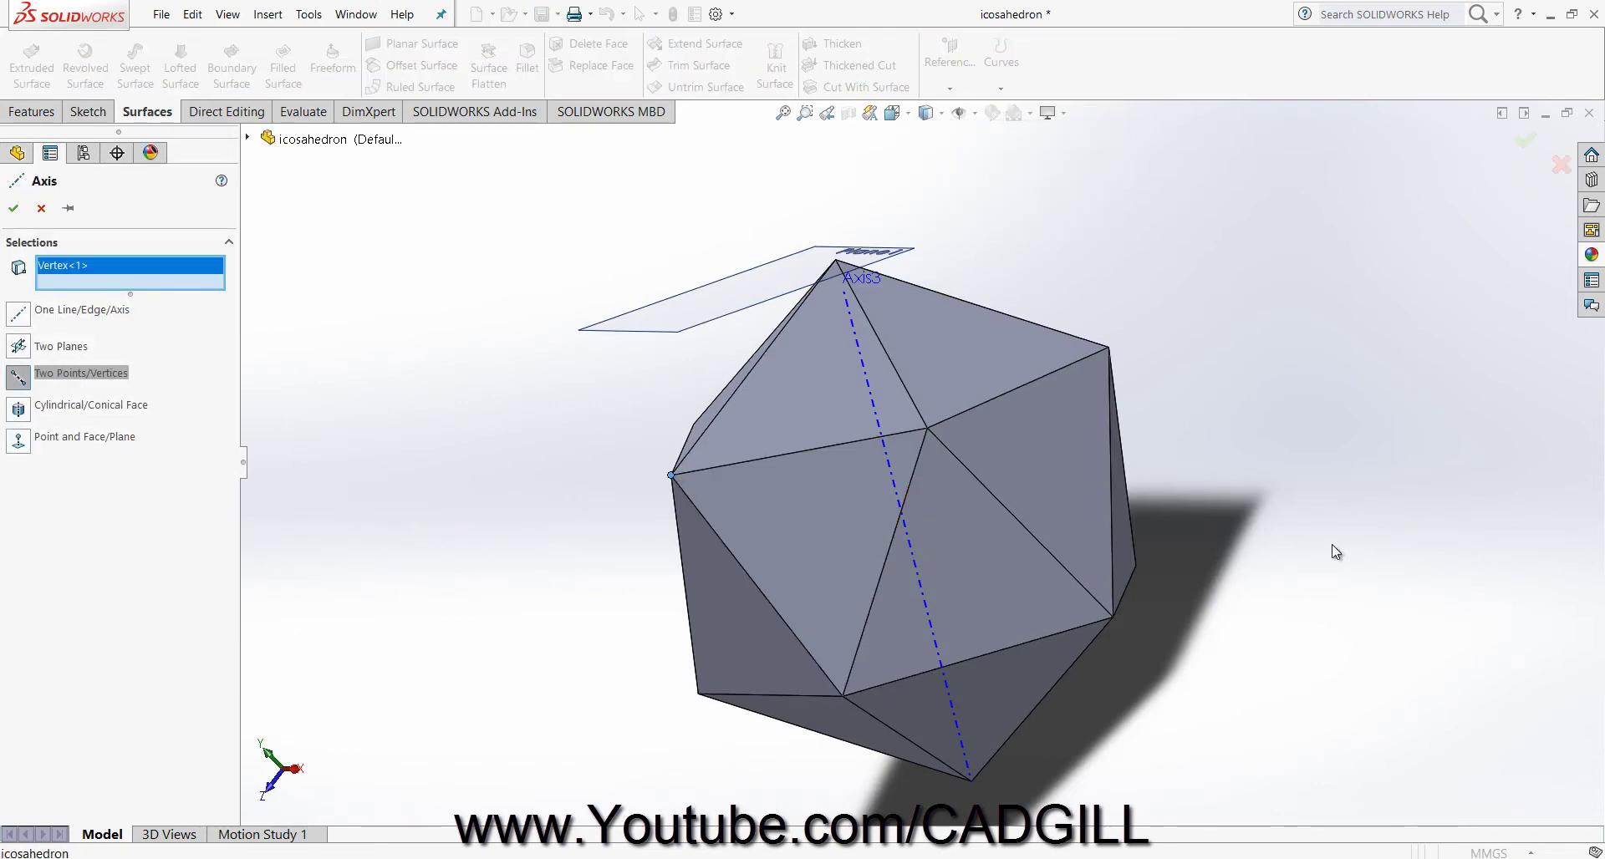
middle_drag(1332, 547, 1275, 528)
click(1171, 570)
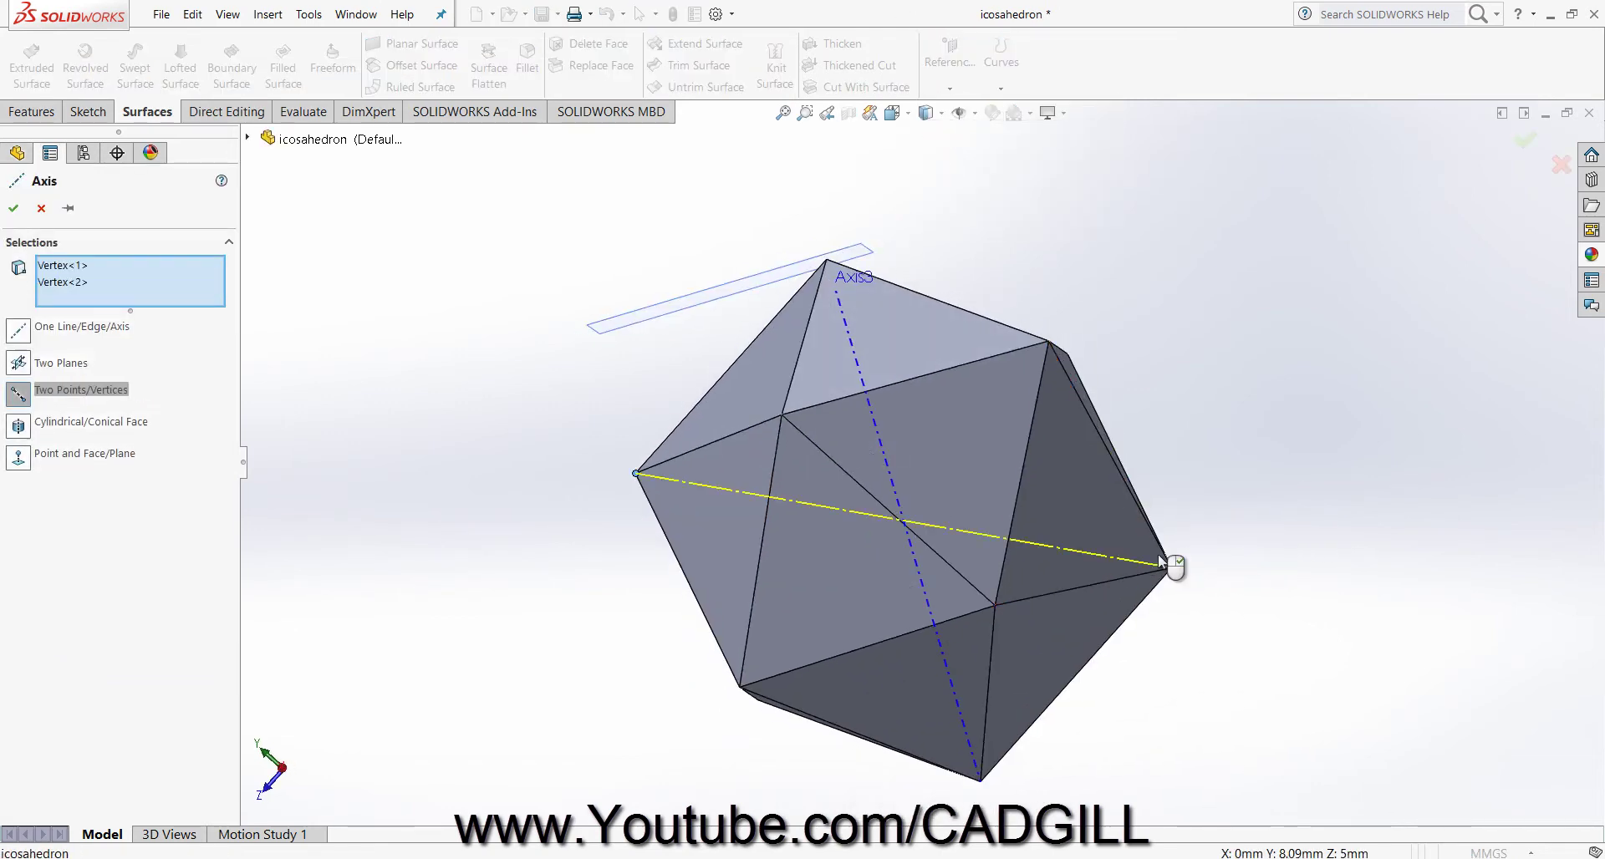
middle_drag(1173, 571, 1078, 299)
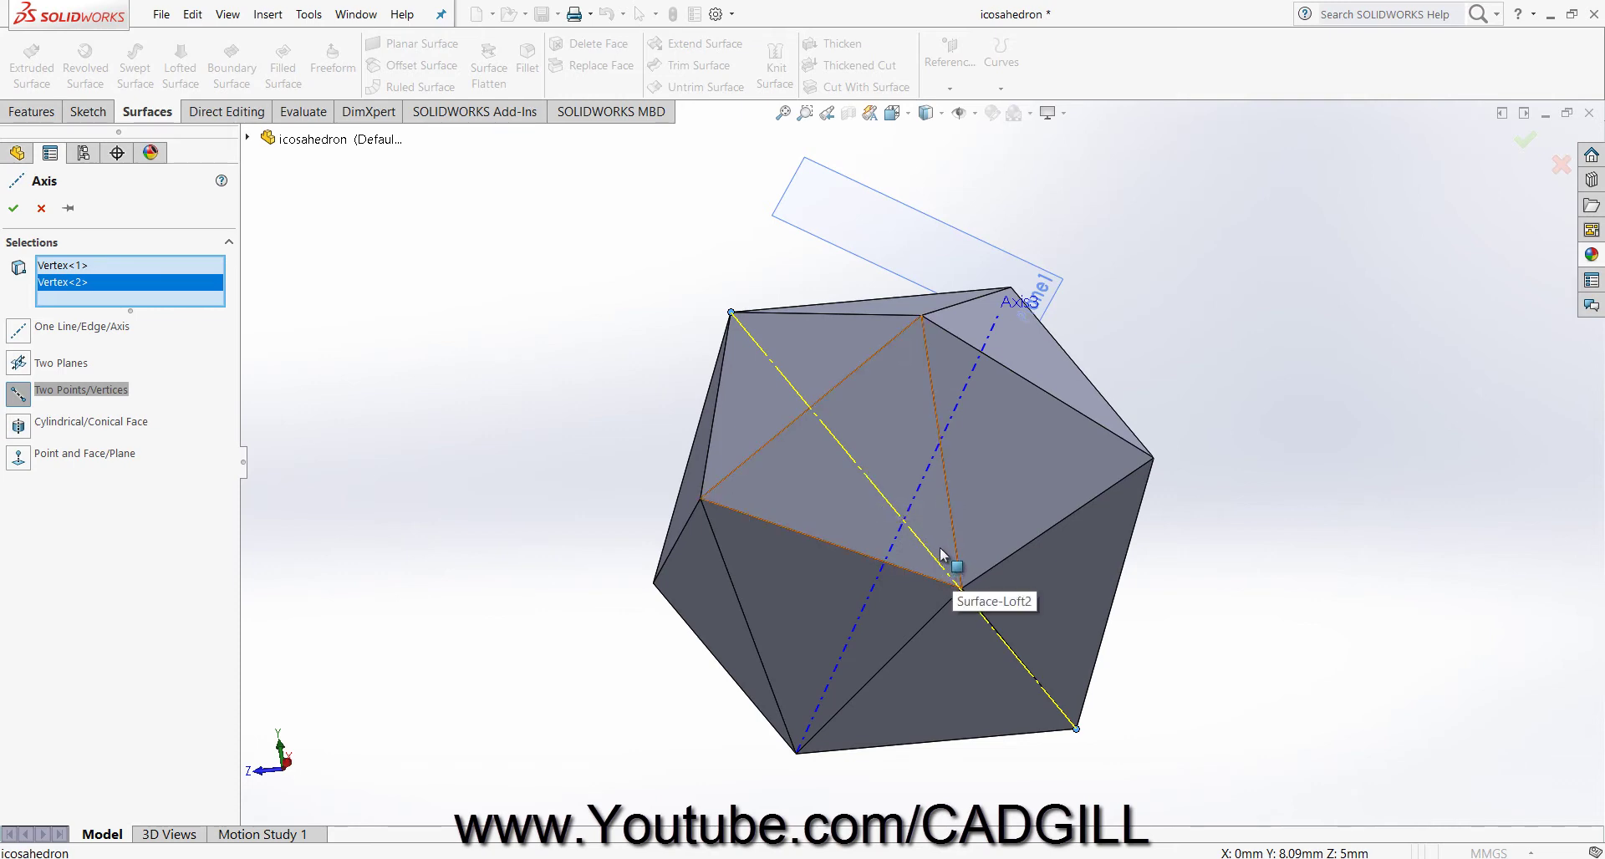
mouse_move(948, 536)
middle_down()
mouse_move(994, 576)
mouse_move(976, 524)
middle_up()
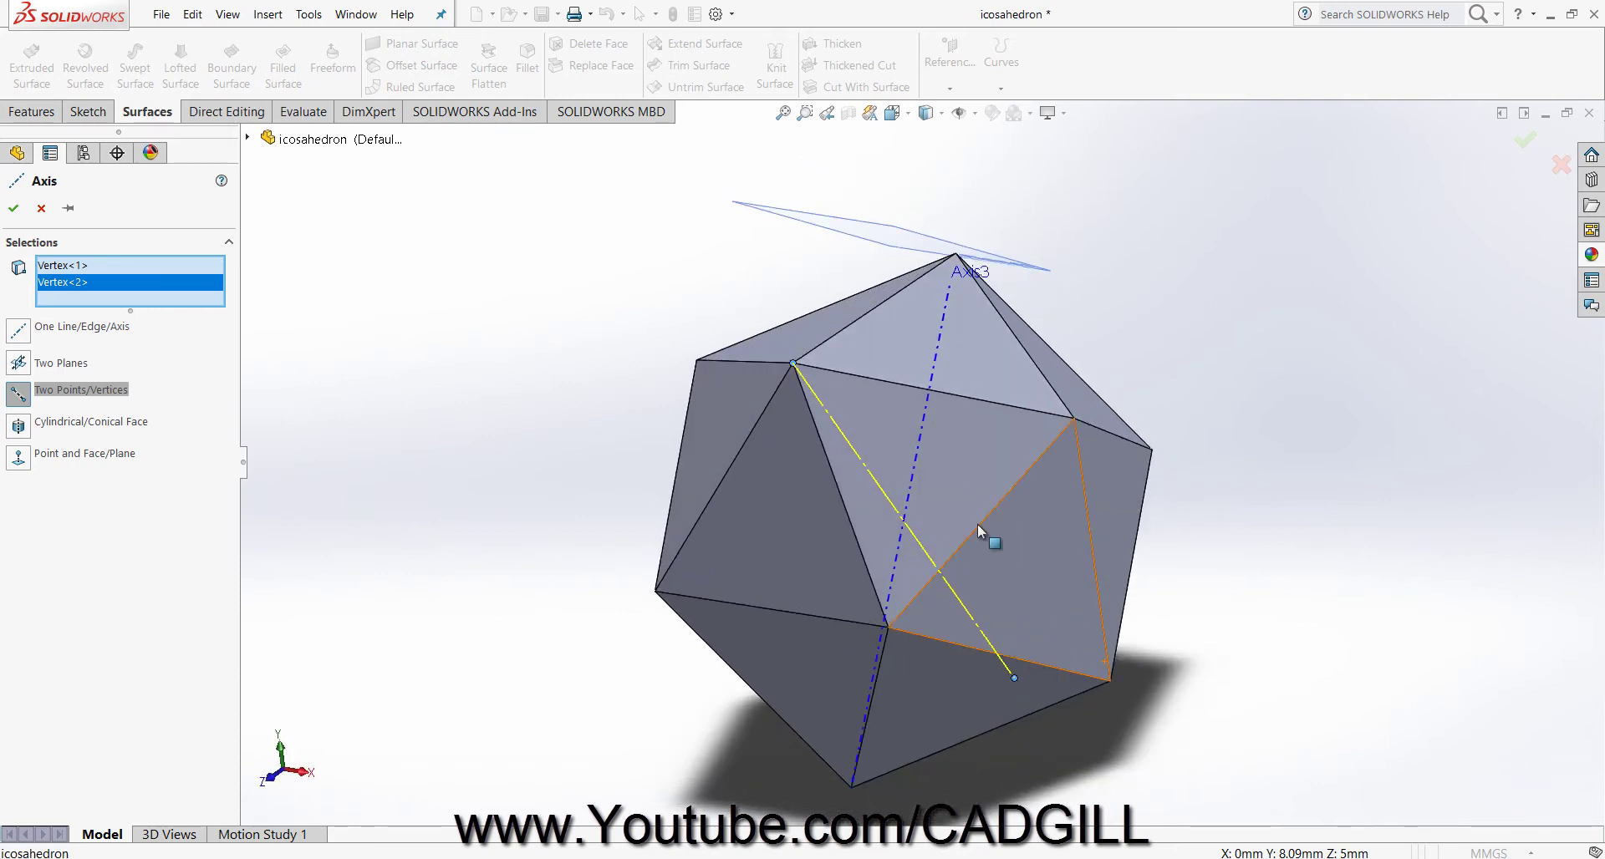
click(14, 209)
Shorten the displayed end of Axis4 so that it stops short of the side vertex.
middle_drag(801, 347, 674, 383)
click(715, 401)
scroll(717, 402, down, 3)
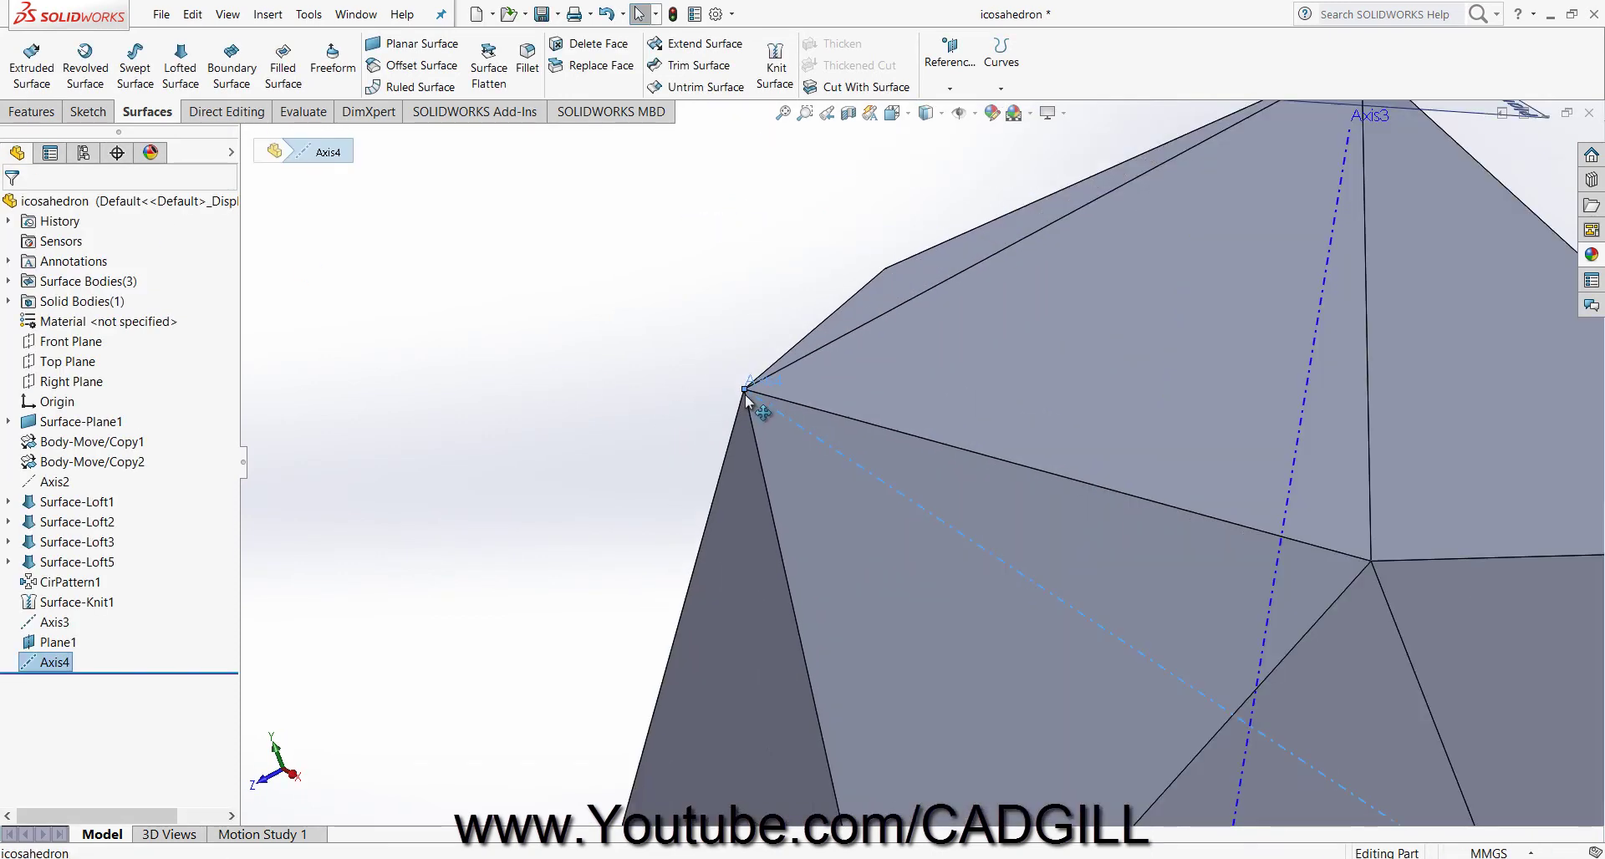
click(623, 365)
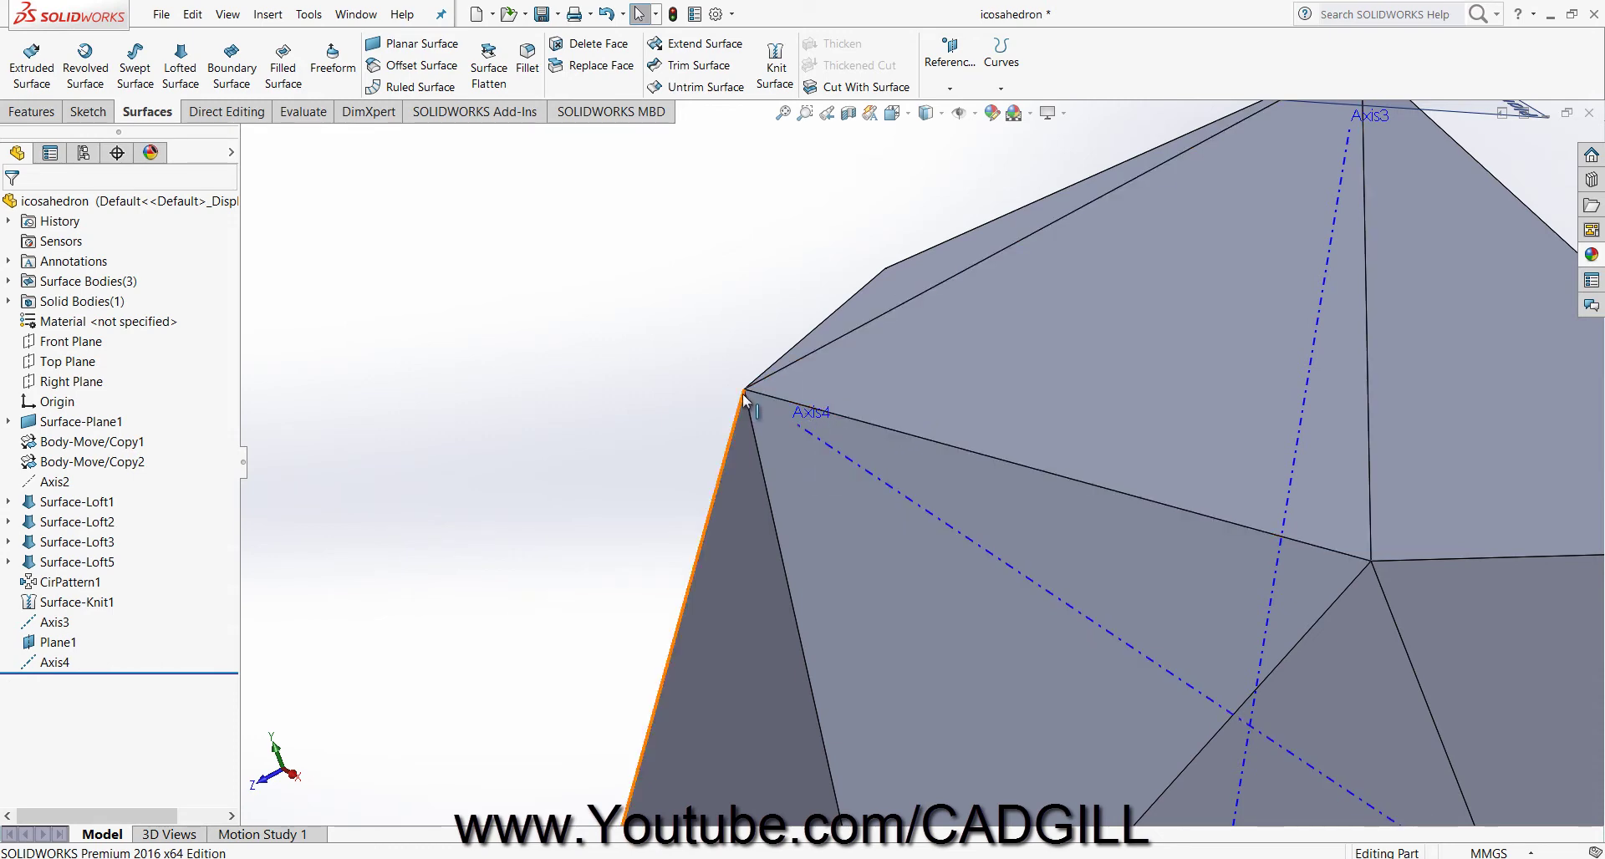
Create a reference plane coincident with the side vertex at the end of Axis4 and perpendicular to Axis4.
click(966, 81)
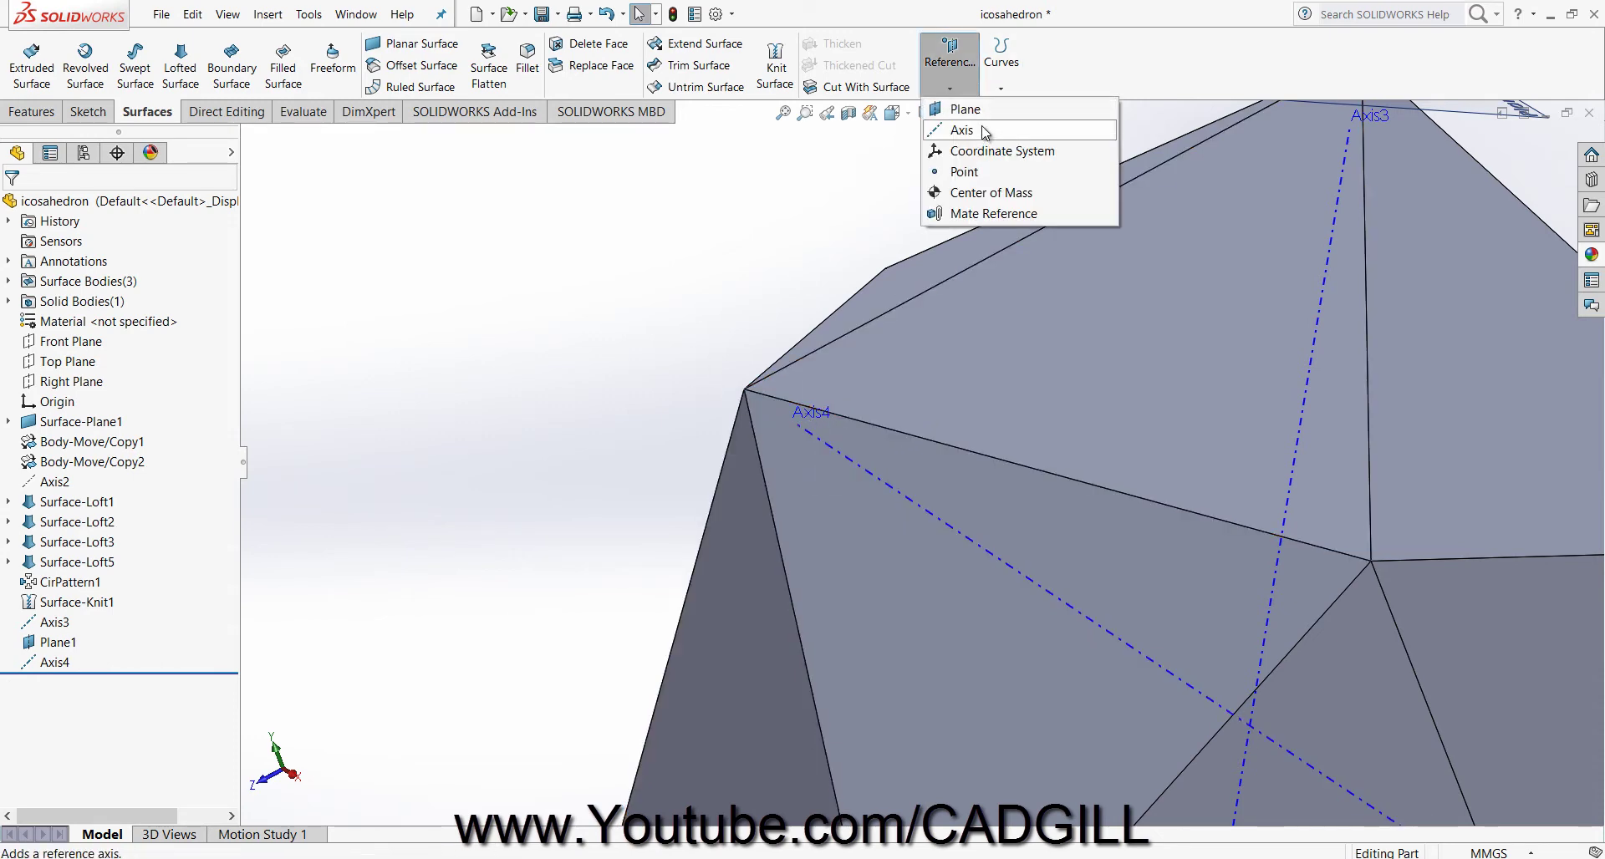
click(962, 109)
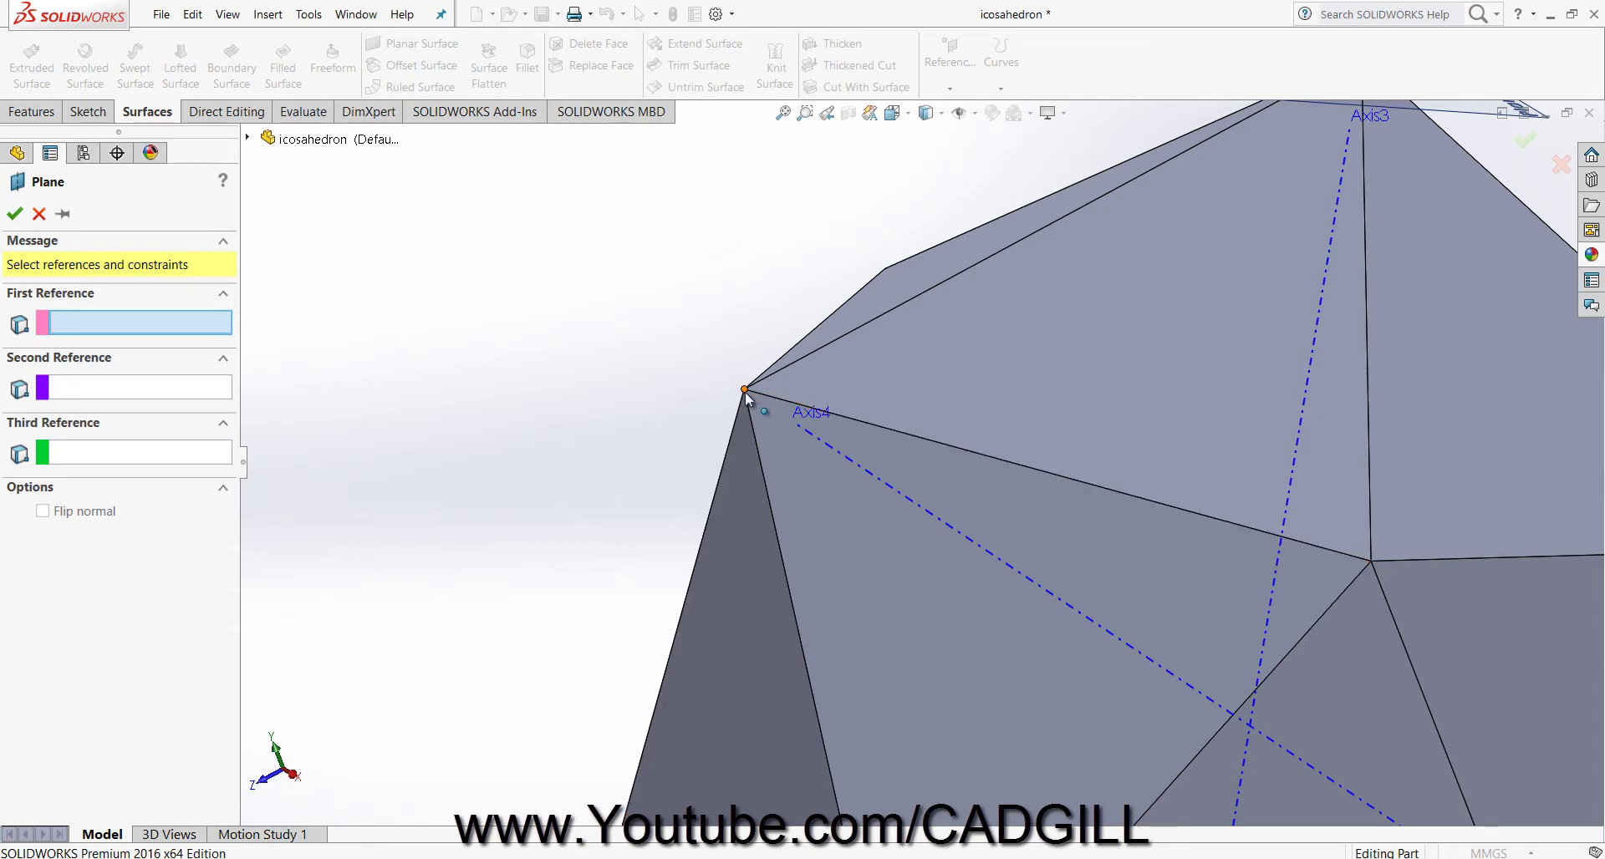
click(745, 391)
click(824, 440)
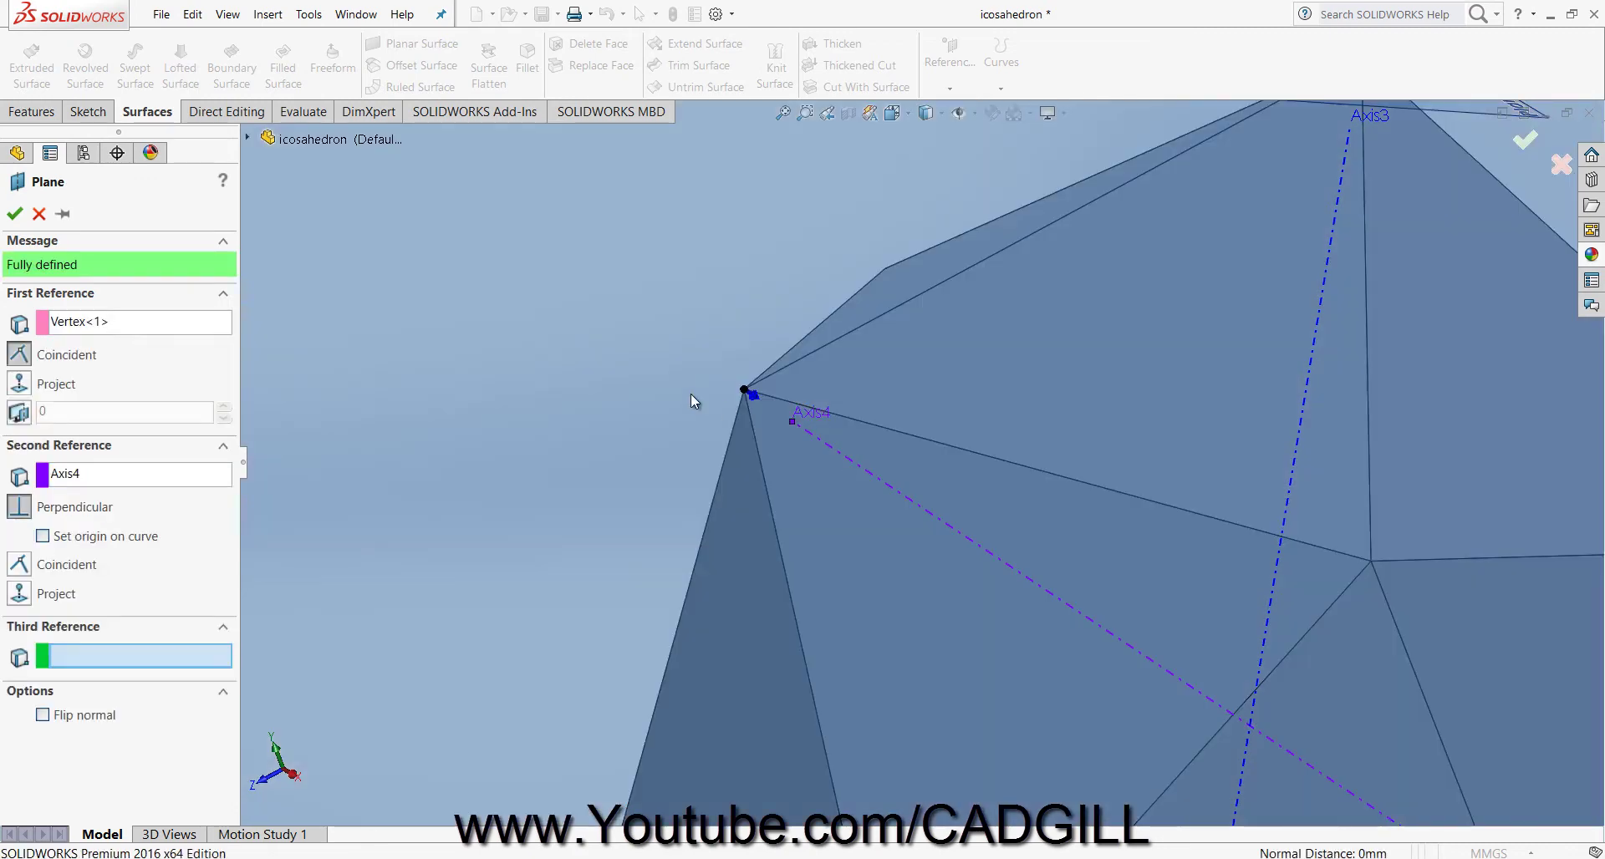
click(7, 215)
Shrink the displayed outline of Plane2 to a small rectangle around its vertex.
key(f)
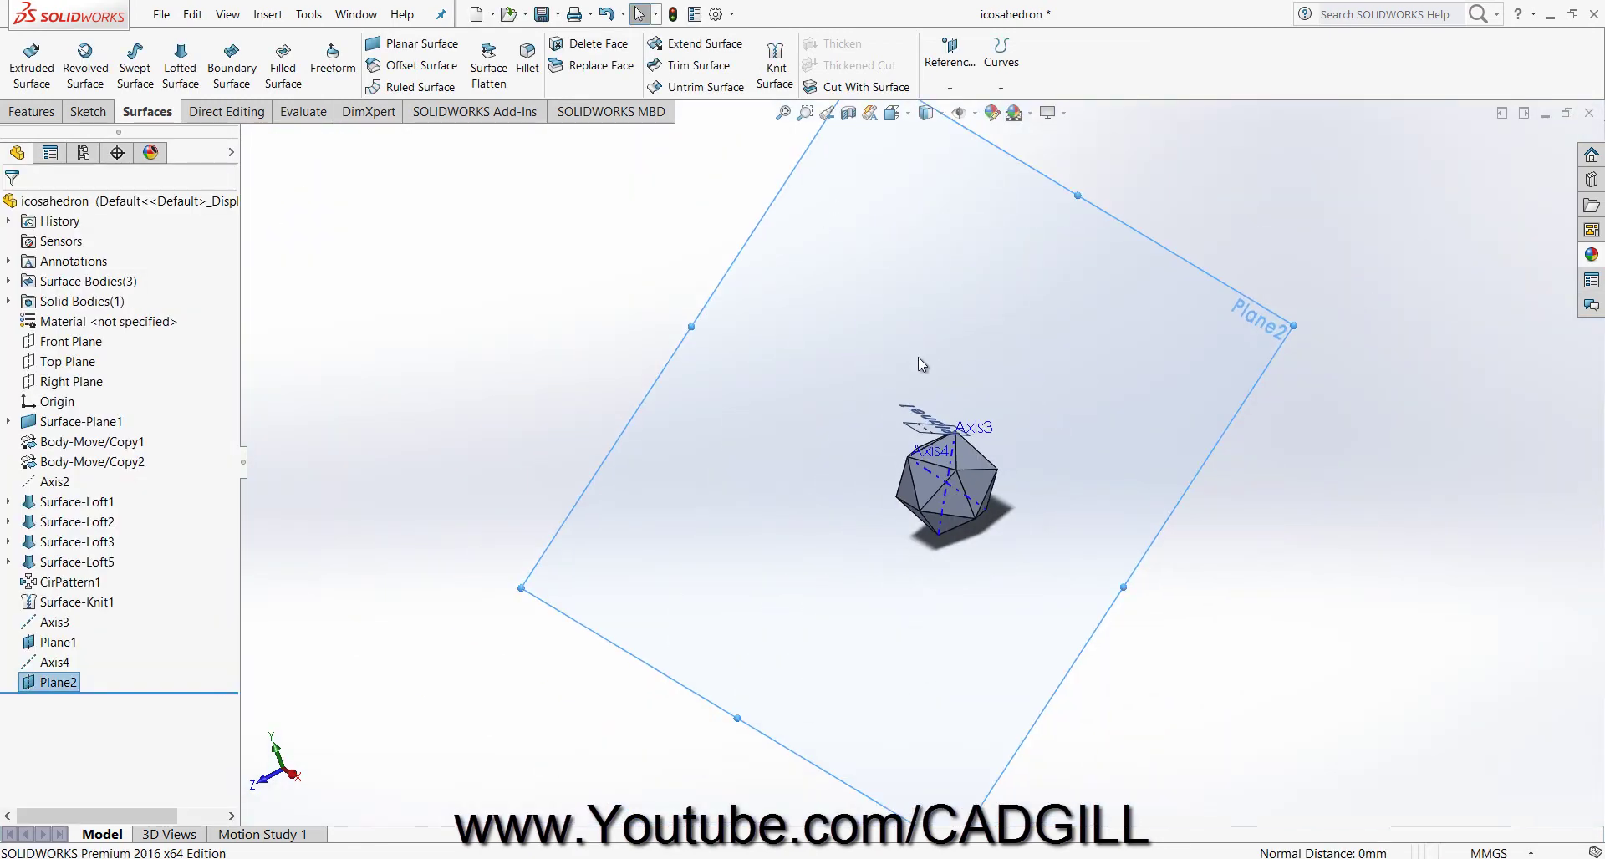
drag(1182, 369, 926, 450)
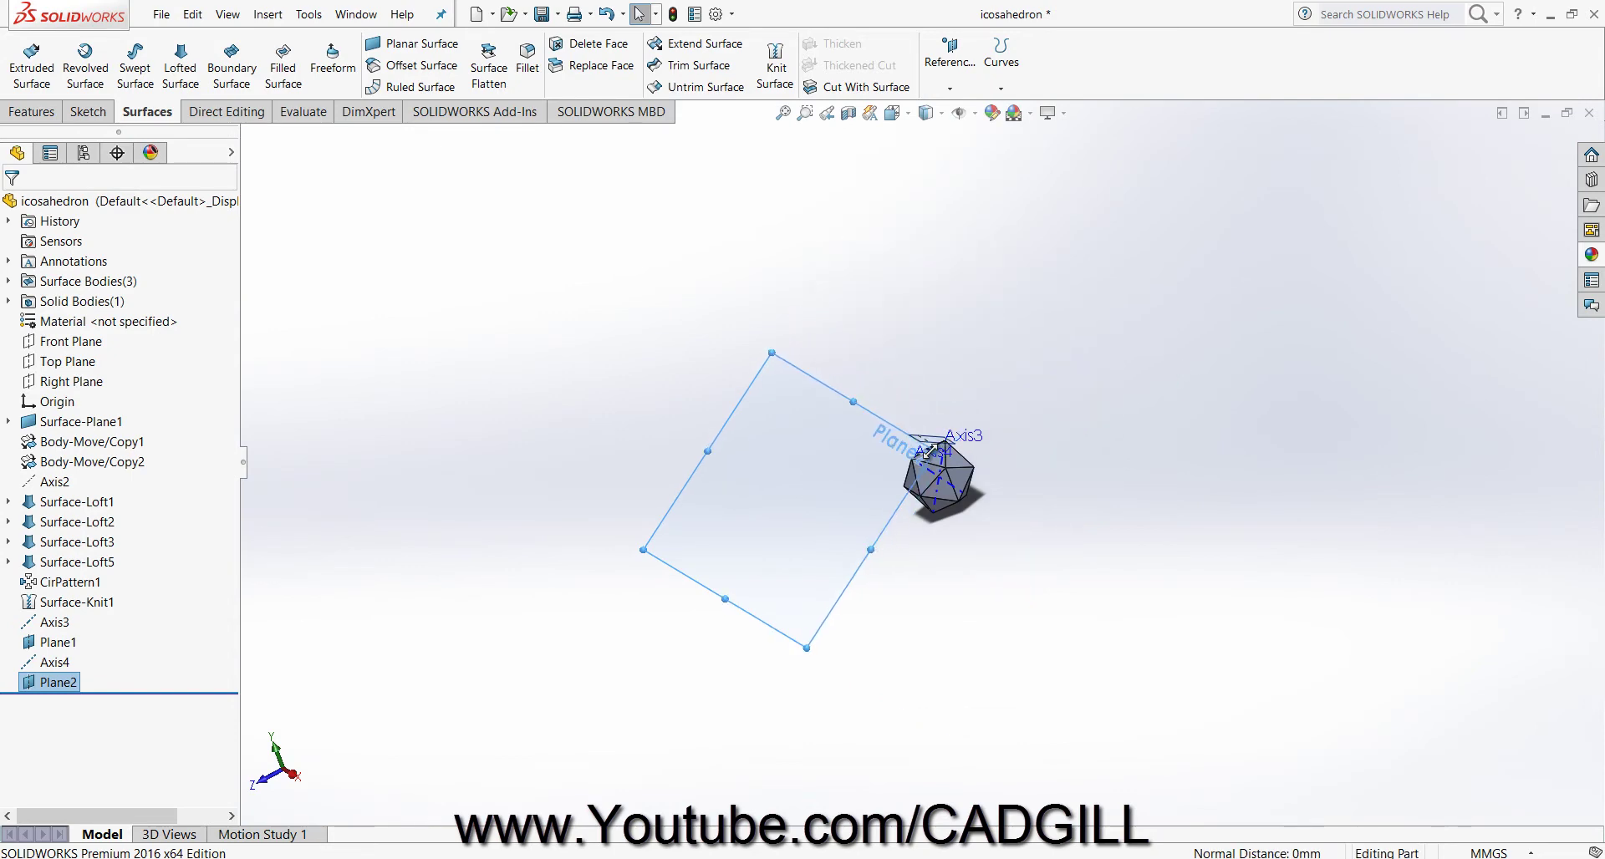
drag(642, 549, 887, 461)
scroll(911, 451, down, 8)
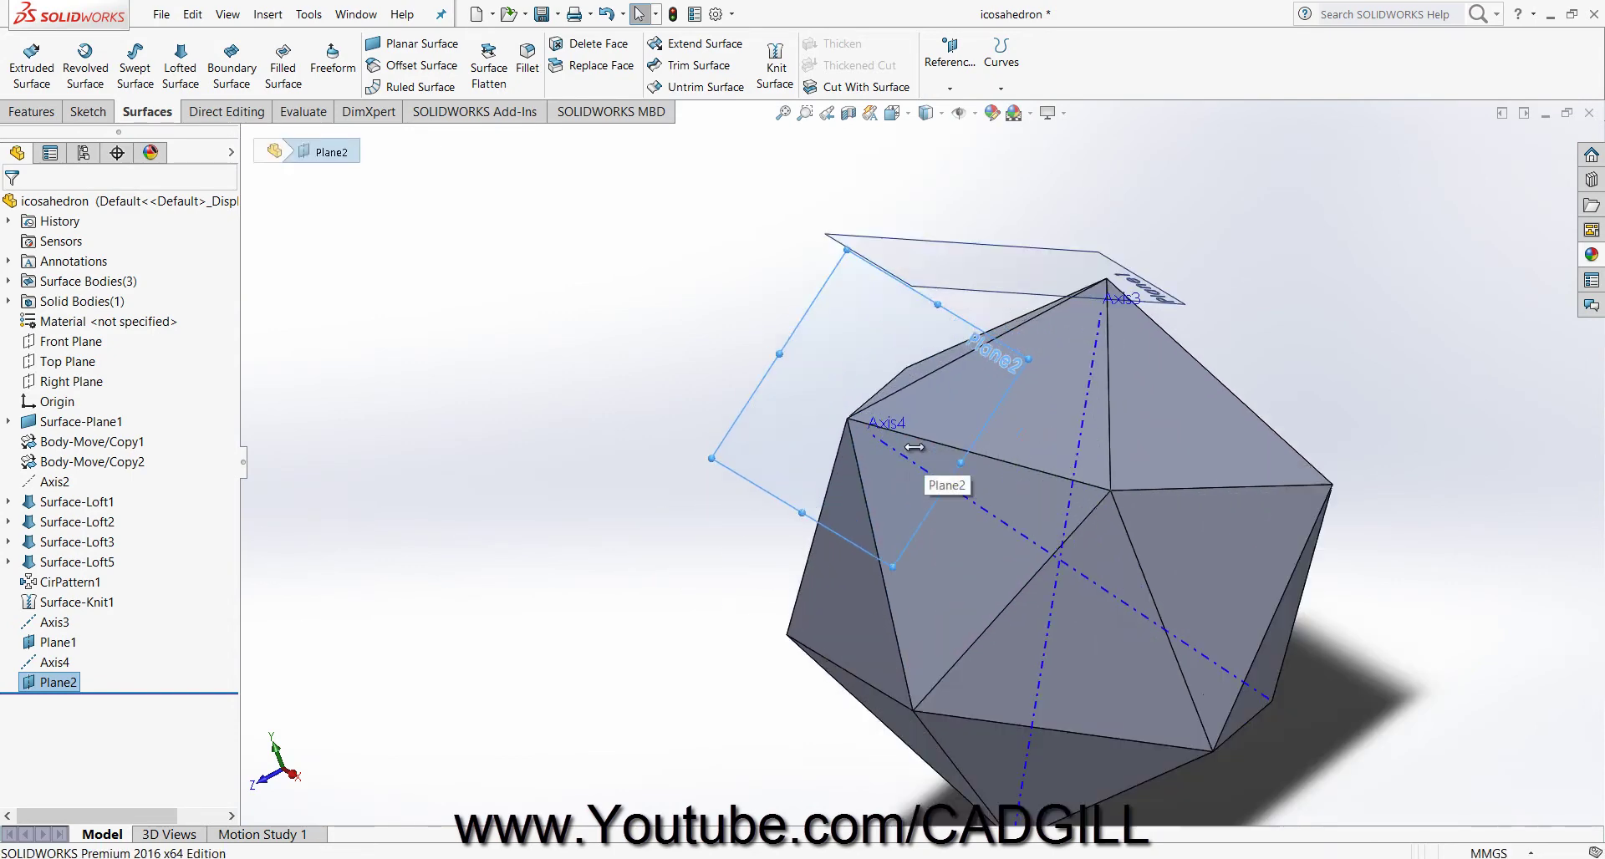
middle_drag(914, 447, 969, 433)
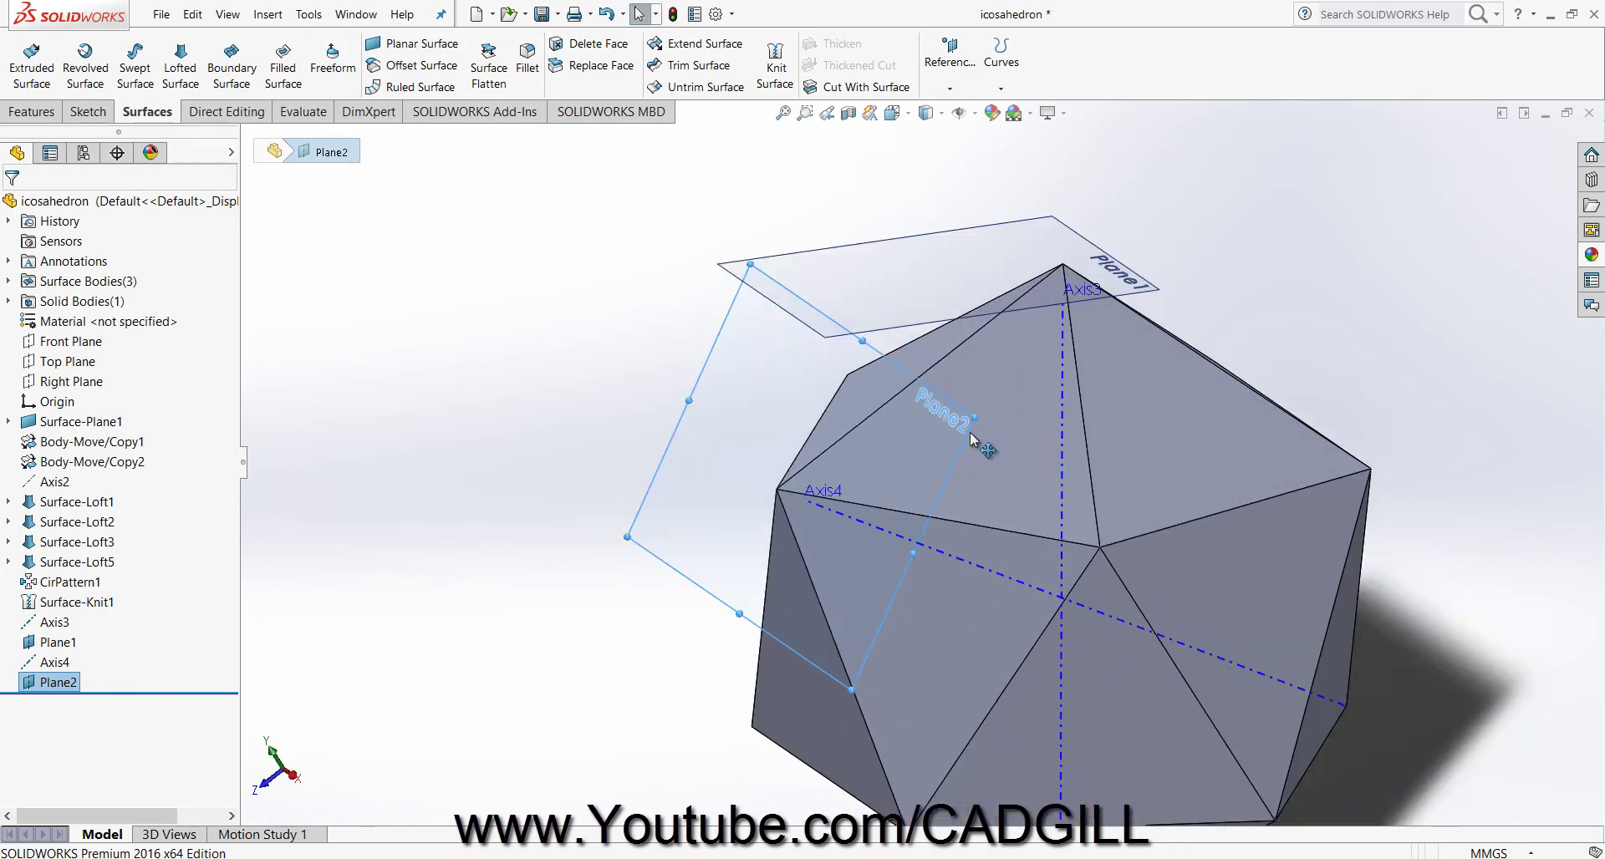
scroll(979, 424, down, 2)
drag(971, 414, 793, 474)
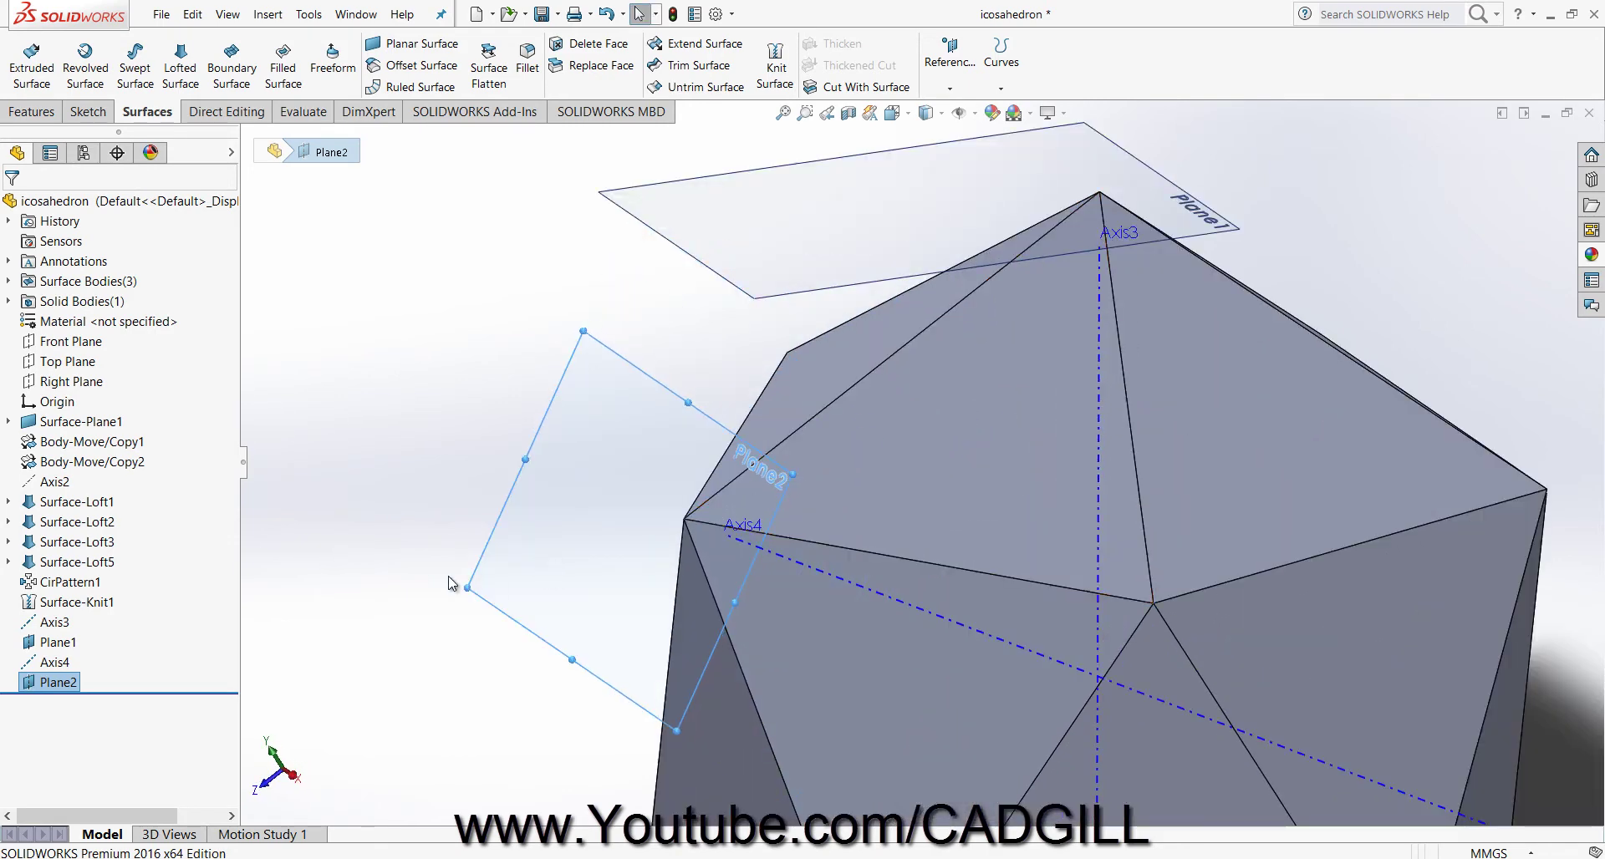
drag(469, 588, 591, 551)
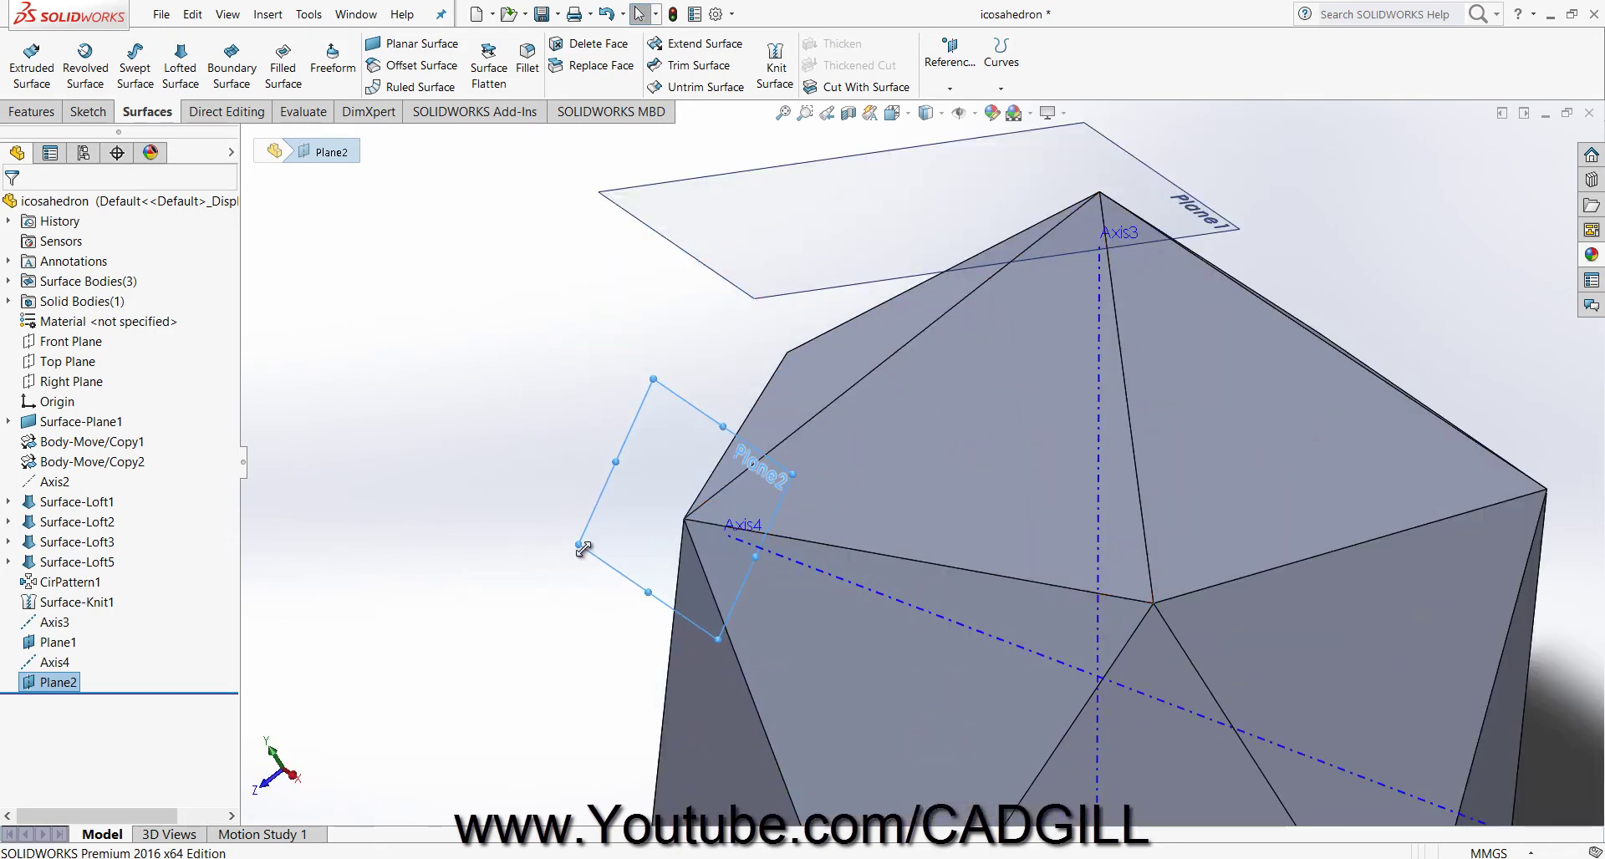
Reduce the displayed outline of Plane1 further so that it closely surrounds the top vertex.
click(809, 229)
drag(598, 194, 932, 174)
click(801, 247)
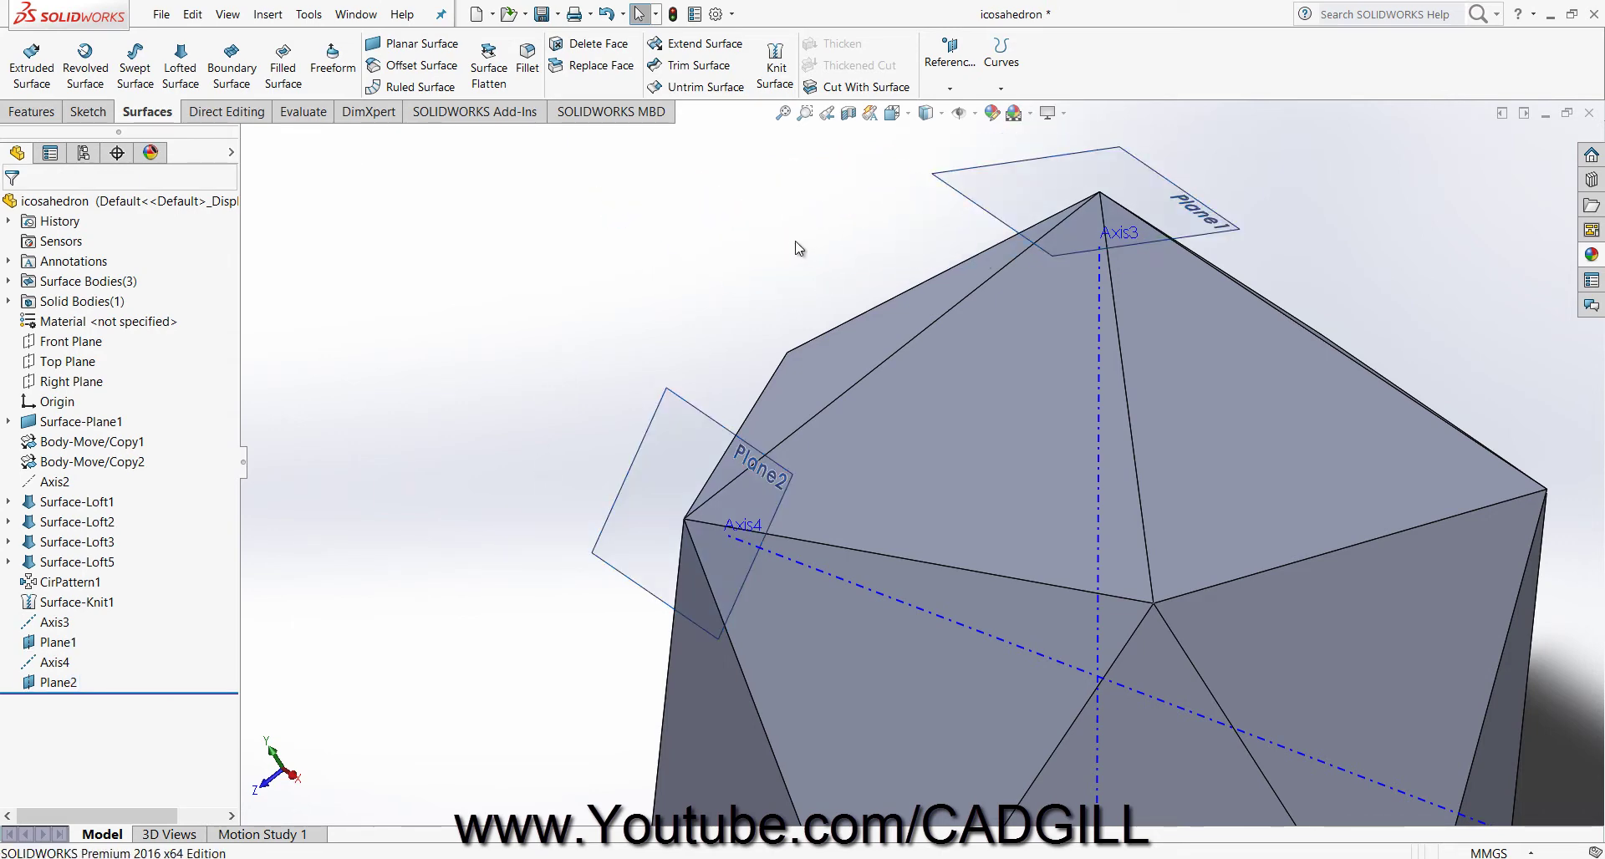
Start a new sketch on Plane1.
click(1154, 170)
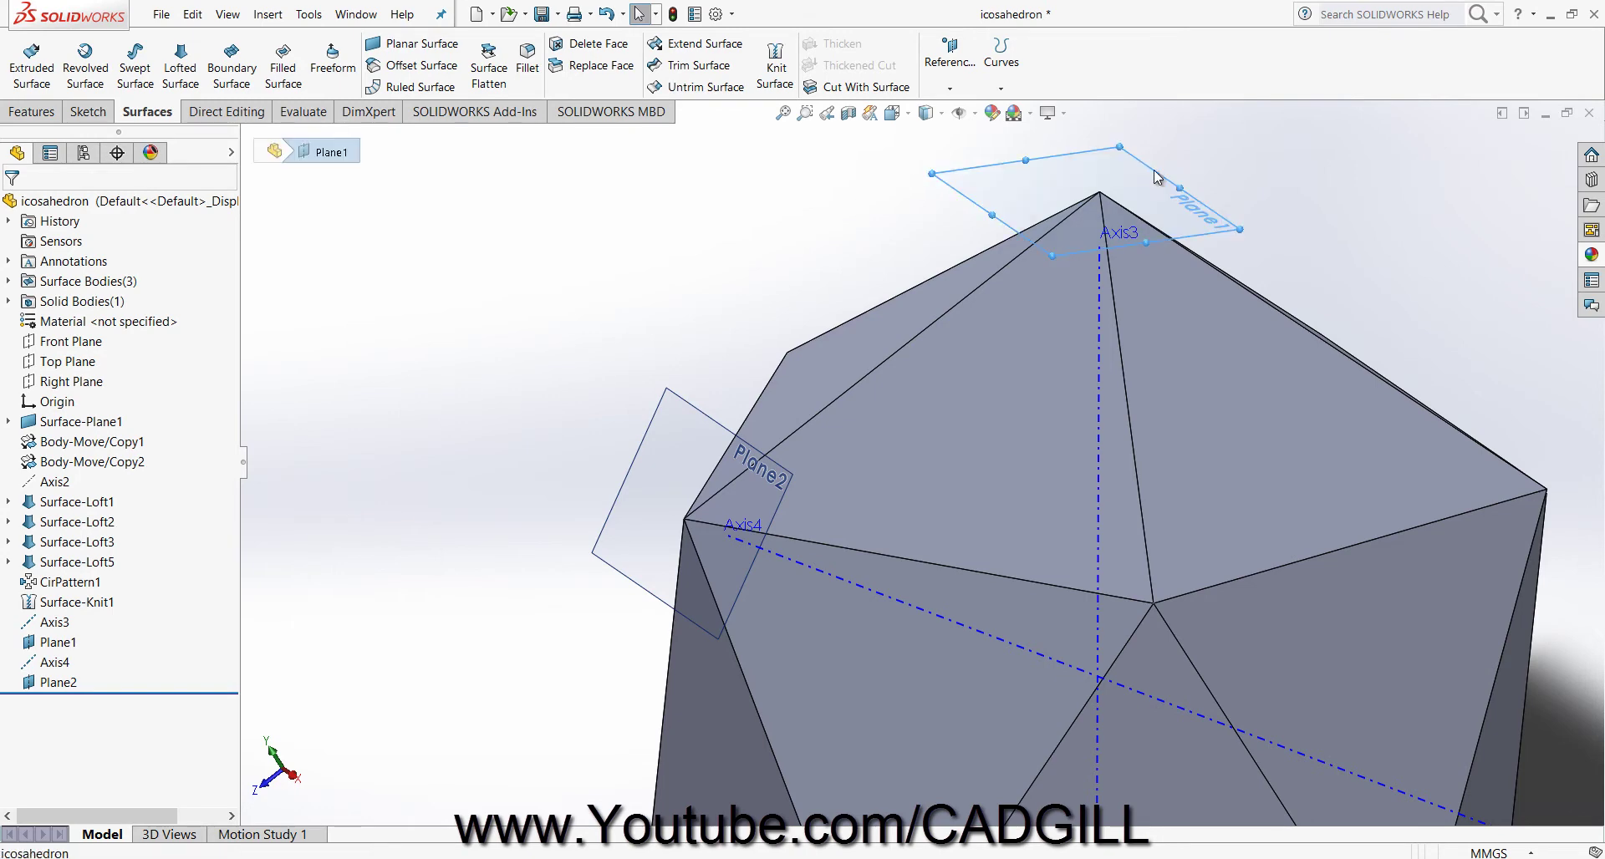
click(1204, 121)
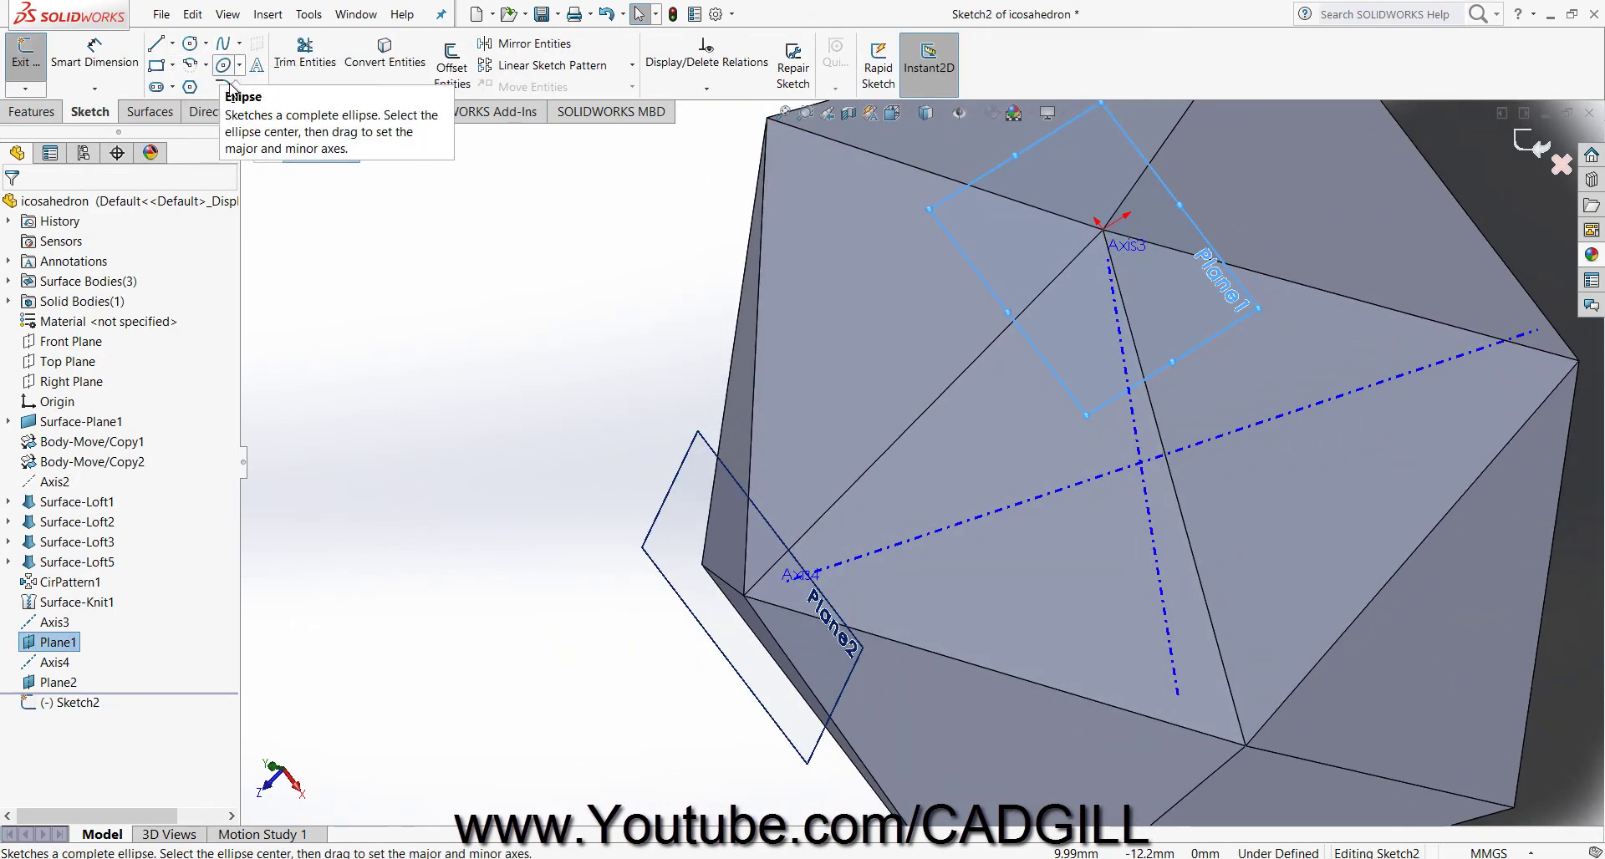
click(189, 87)
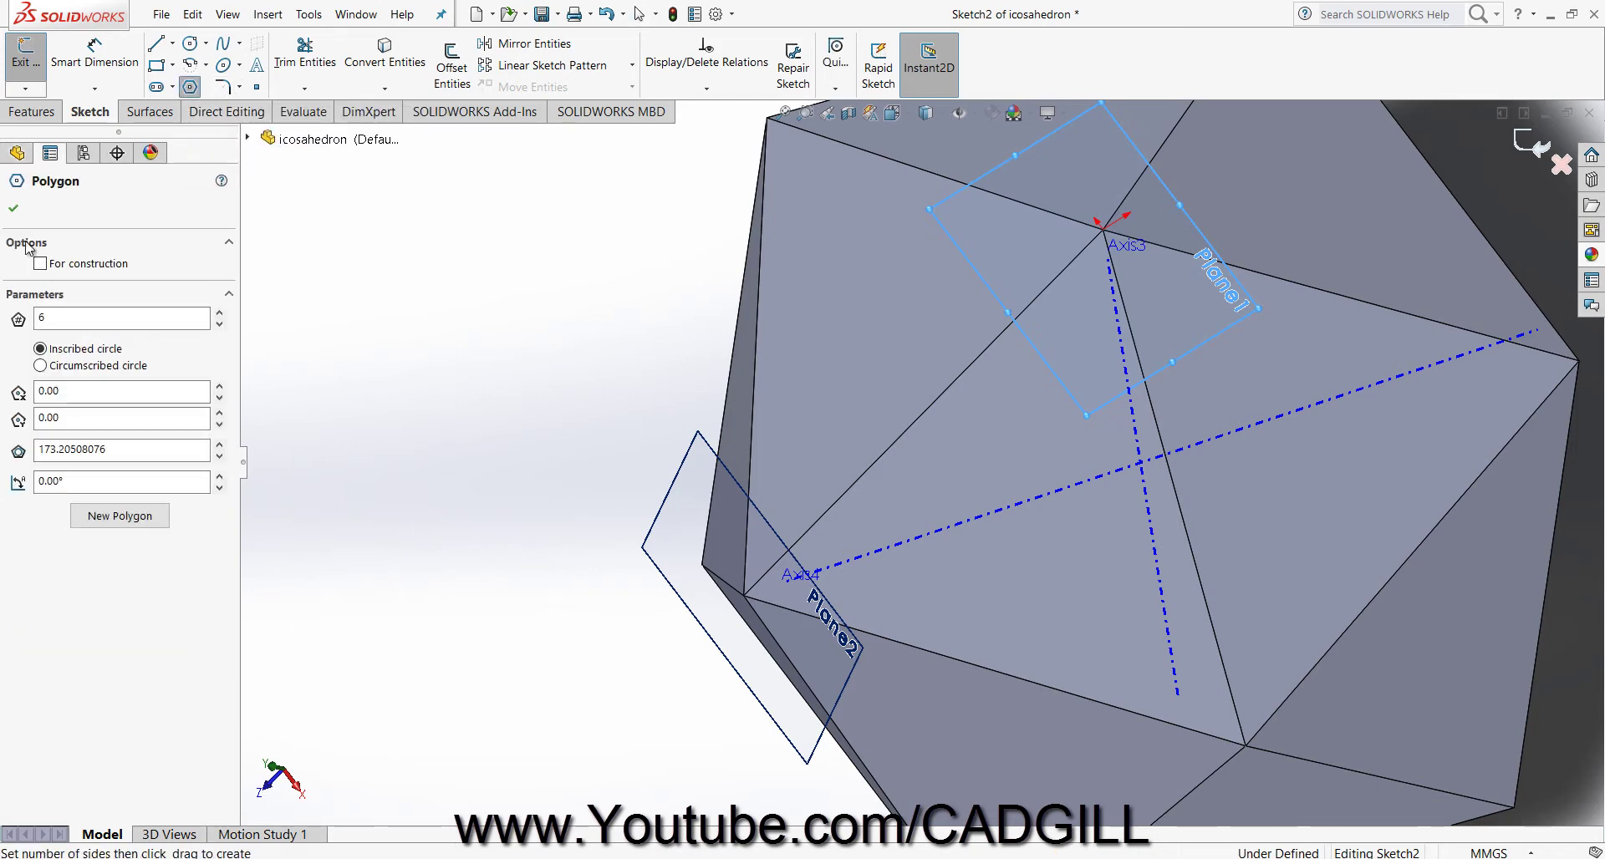
click(172, 42)
click(192, 83)
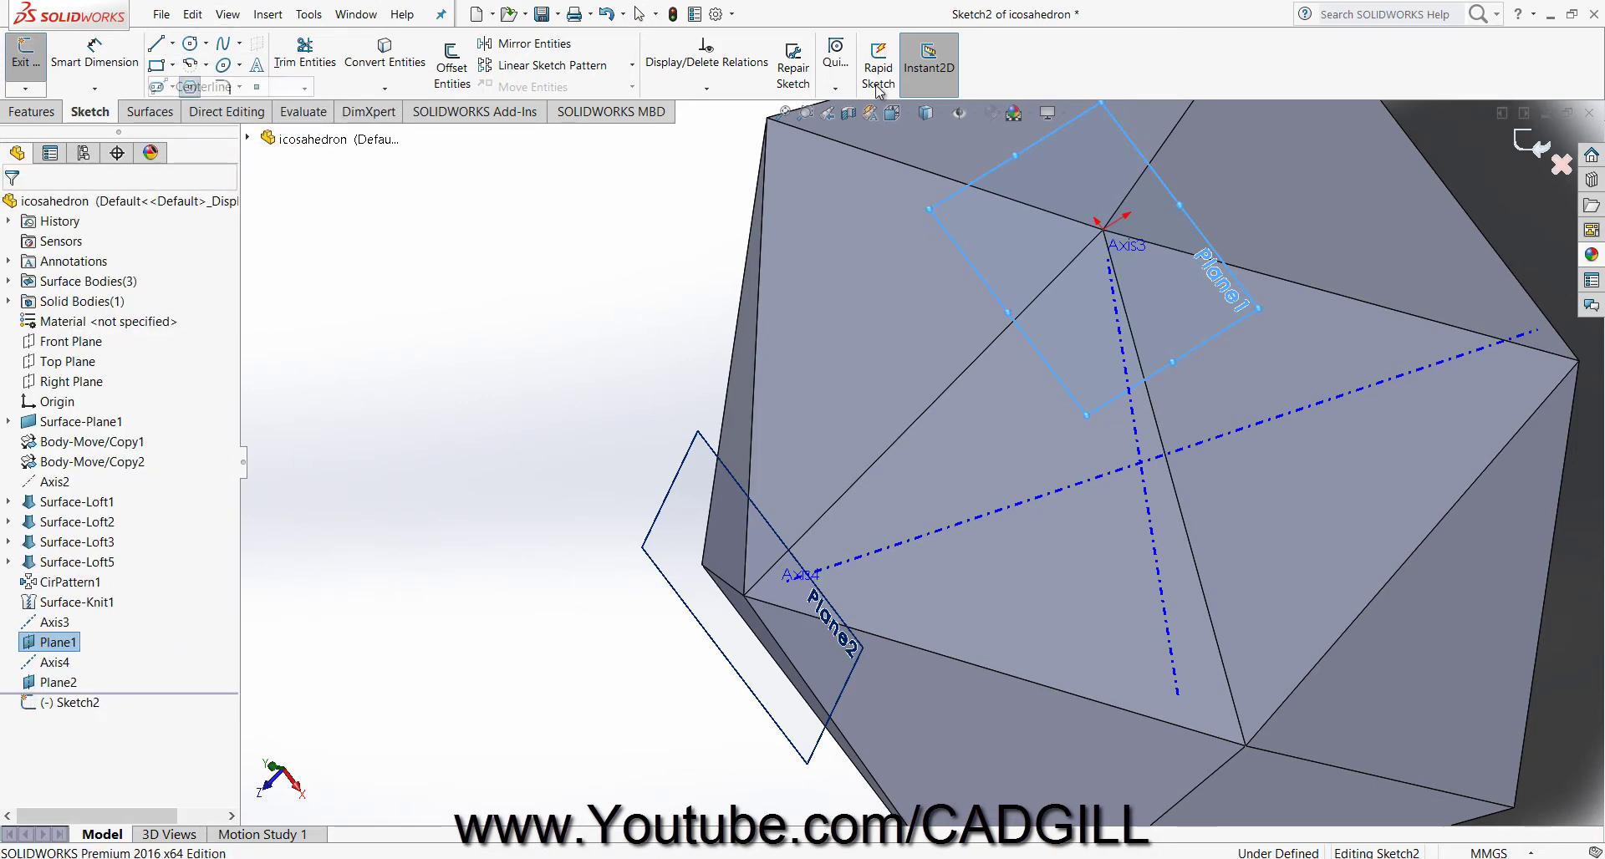
click(891, 113)
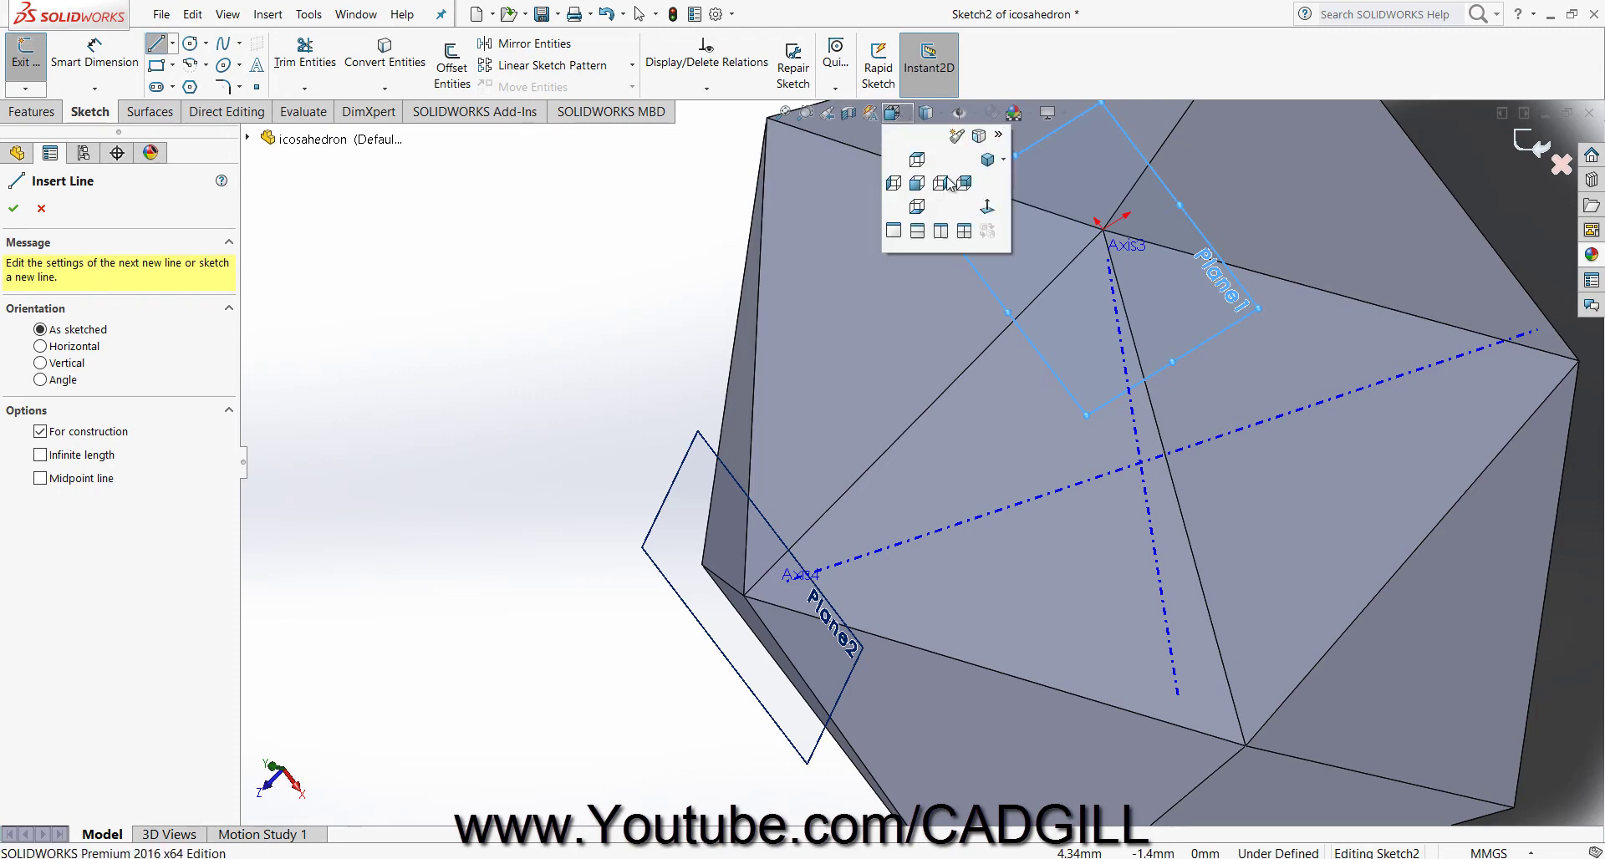
click(987, 207)
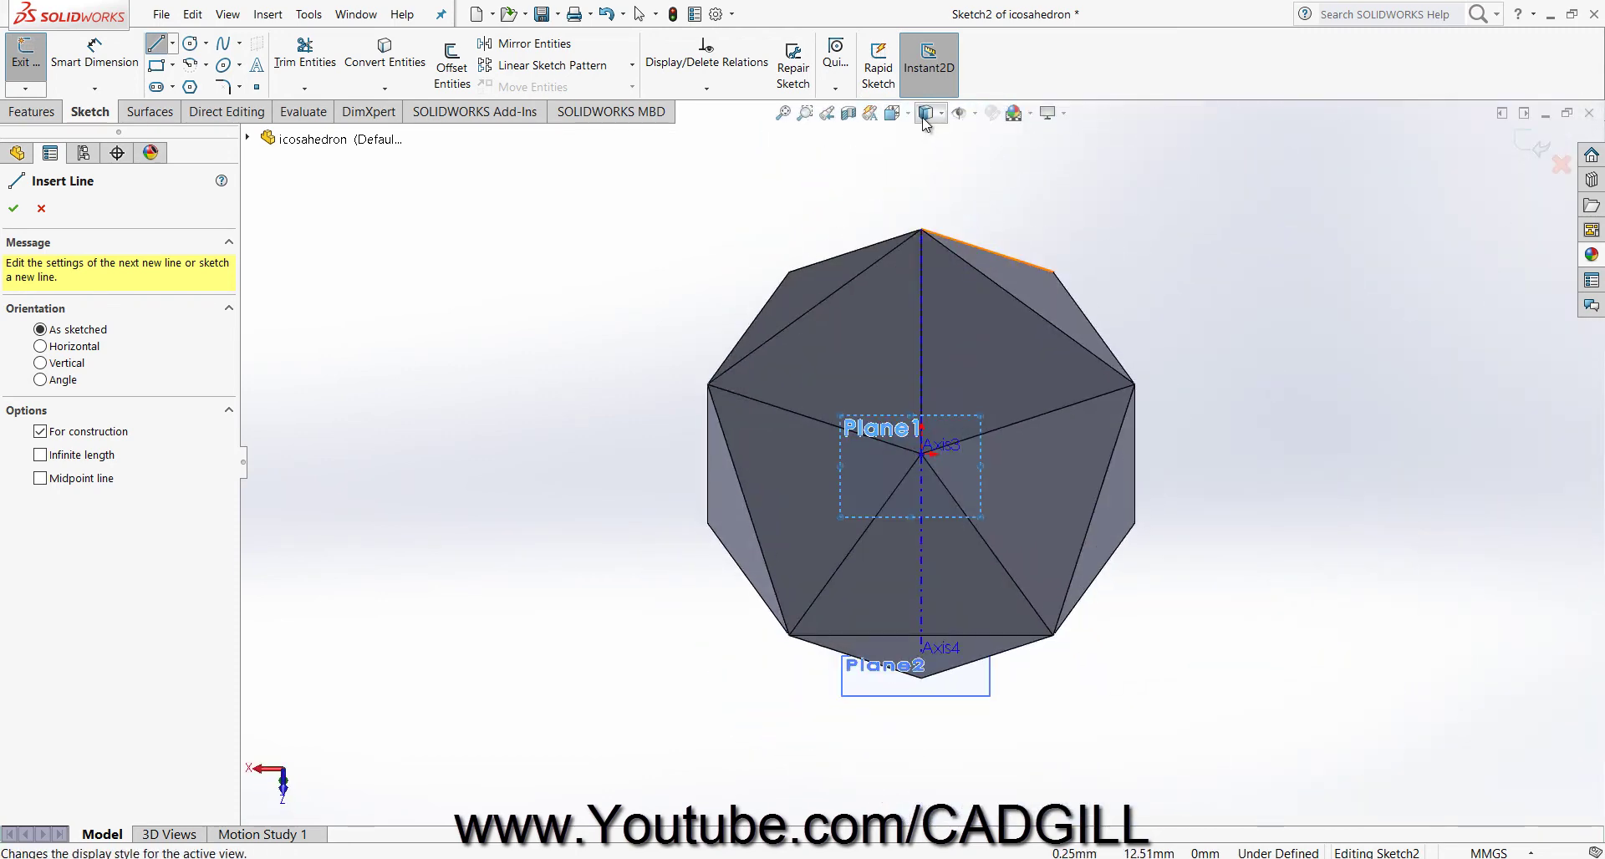
click(984, 214)
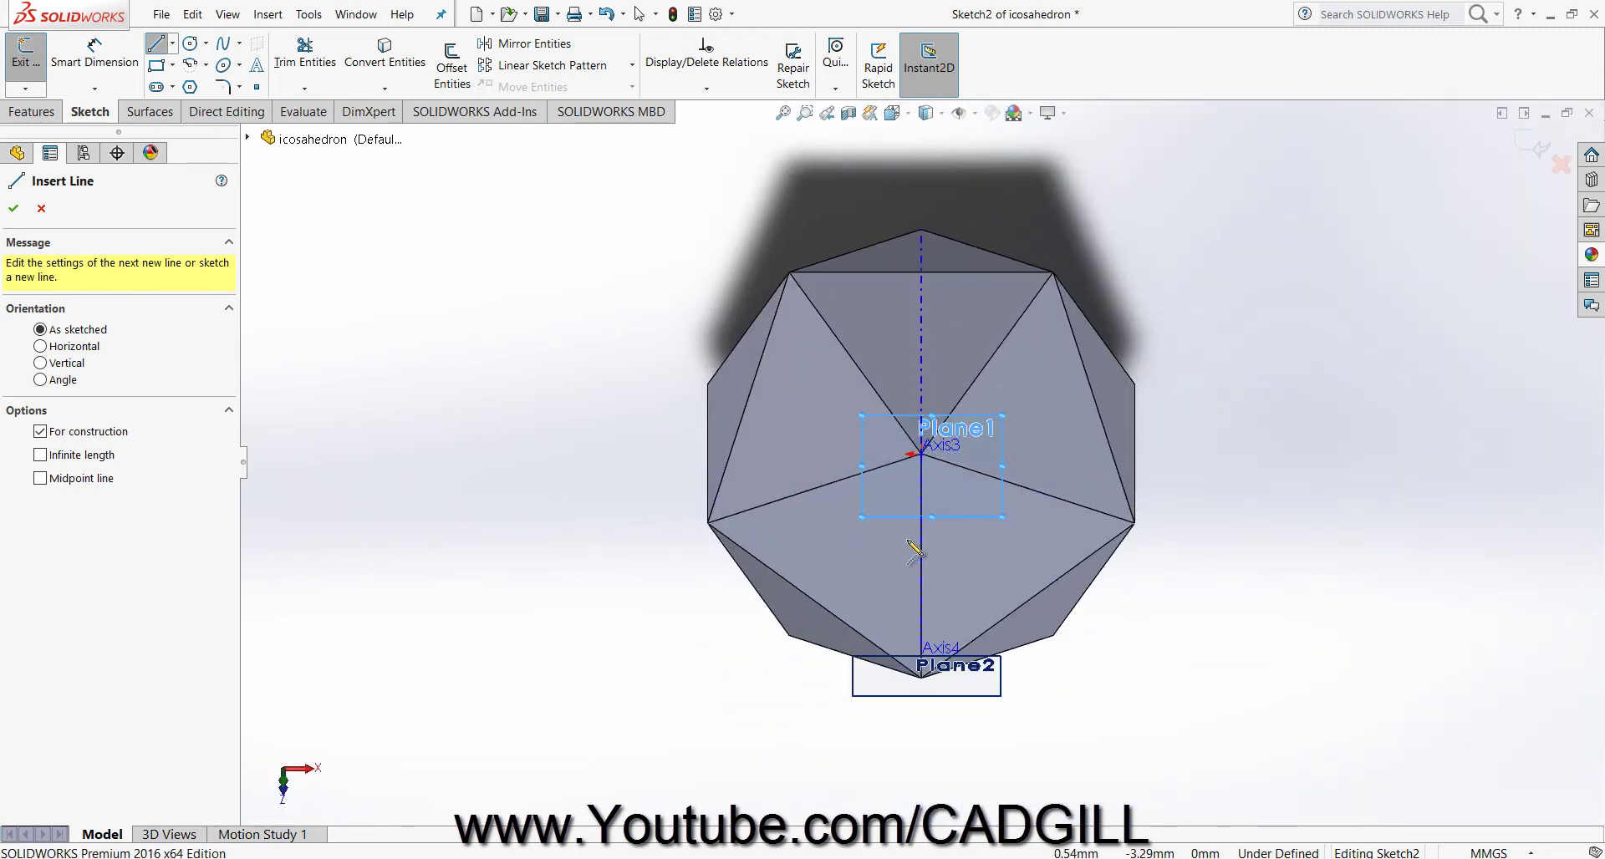
scroll(905, 548, down, 4)
click(941, 340)
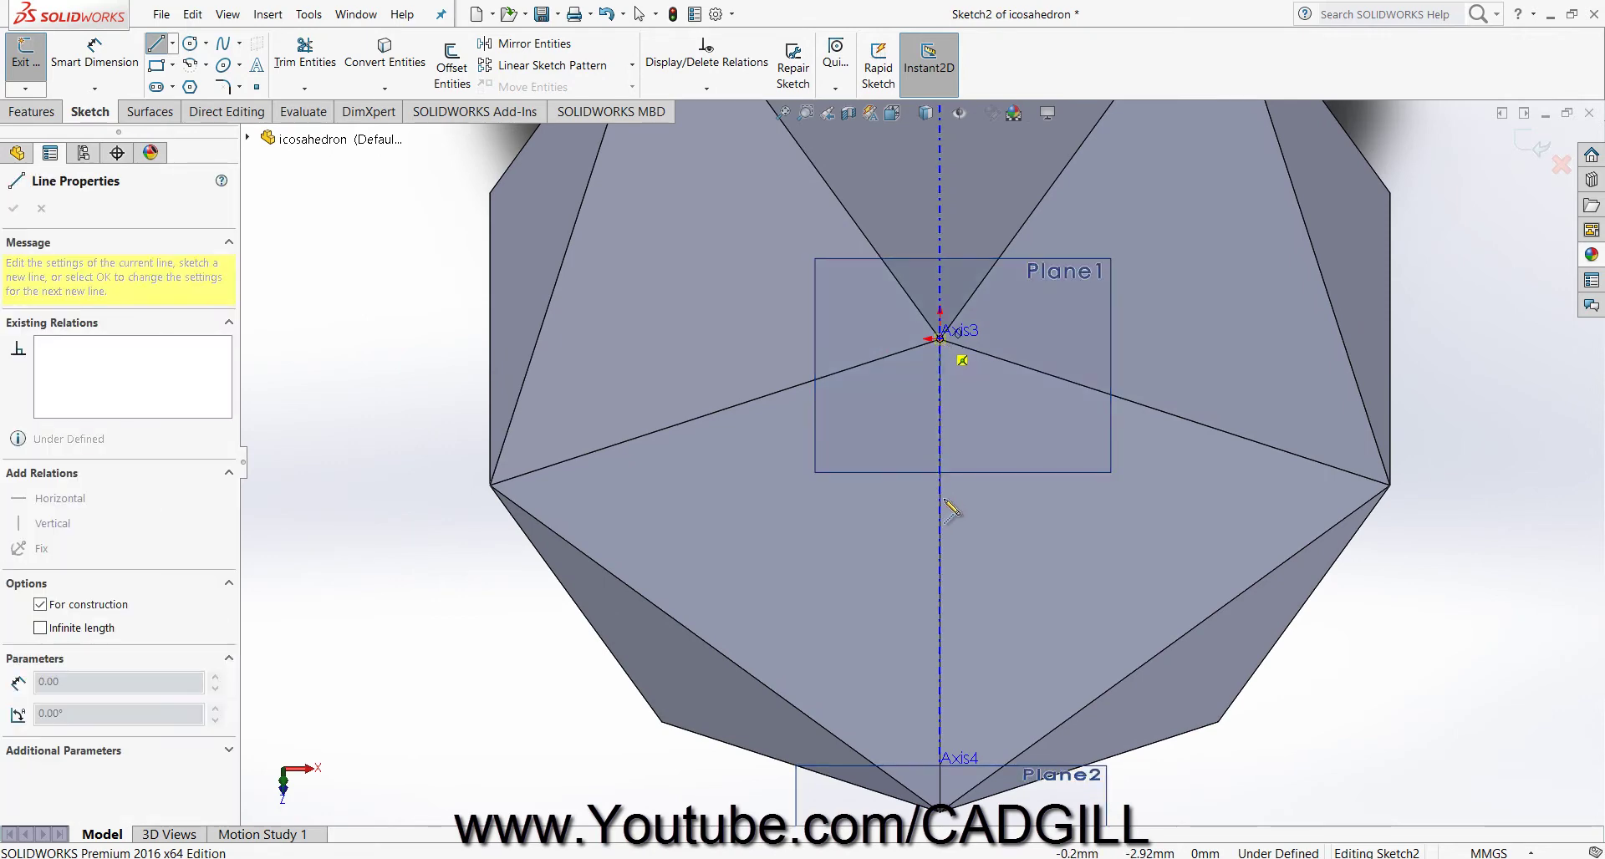
right_click(1136, 301)
key(Escape)
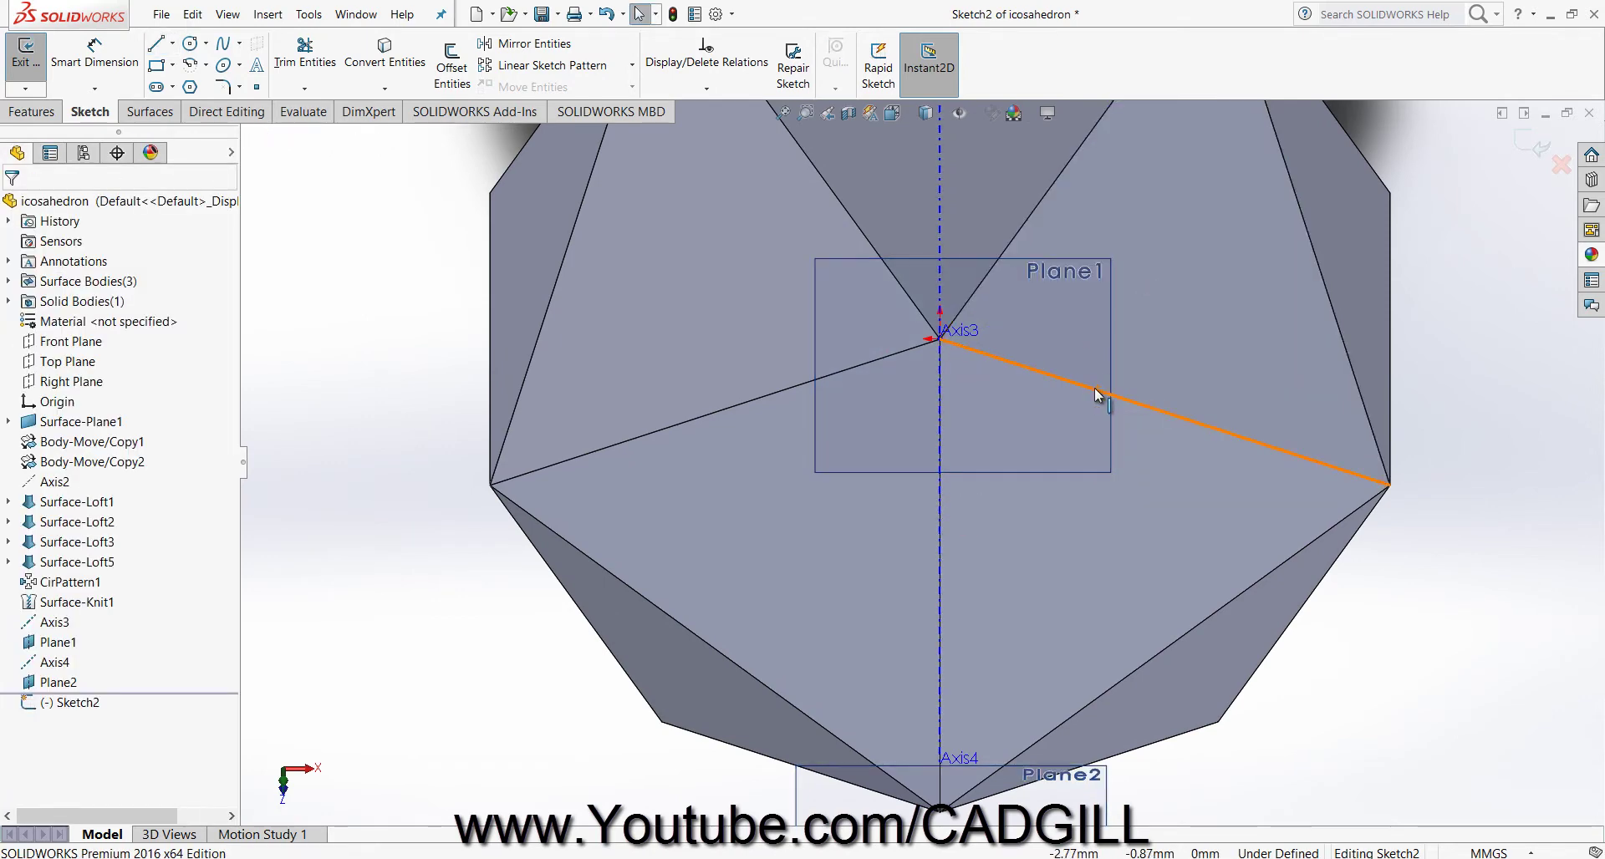
Convert the five edges meeting at the top vertex into lines of the Plane1 sketch and finish the sketch.
click(824, 376)
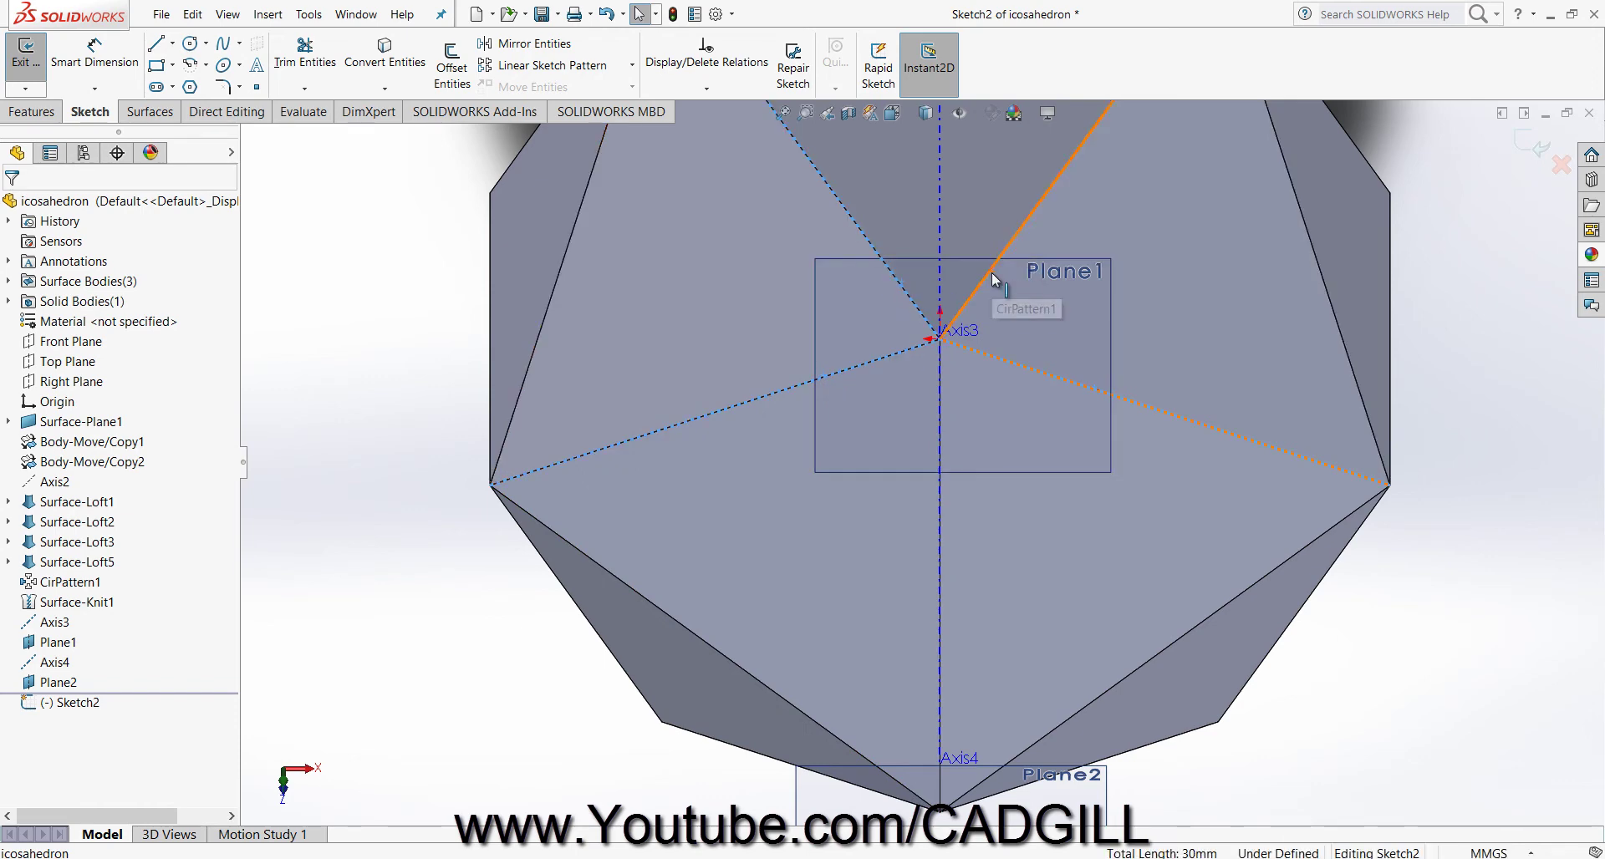
middle_drag(944, 485, 985, 443)
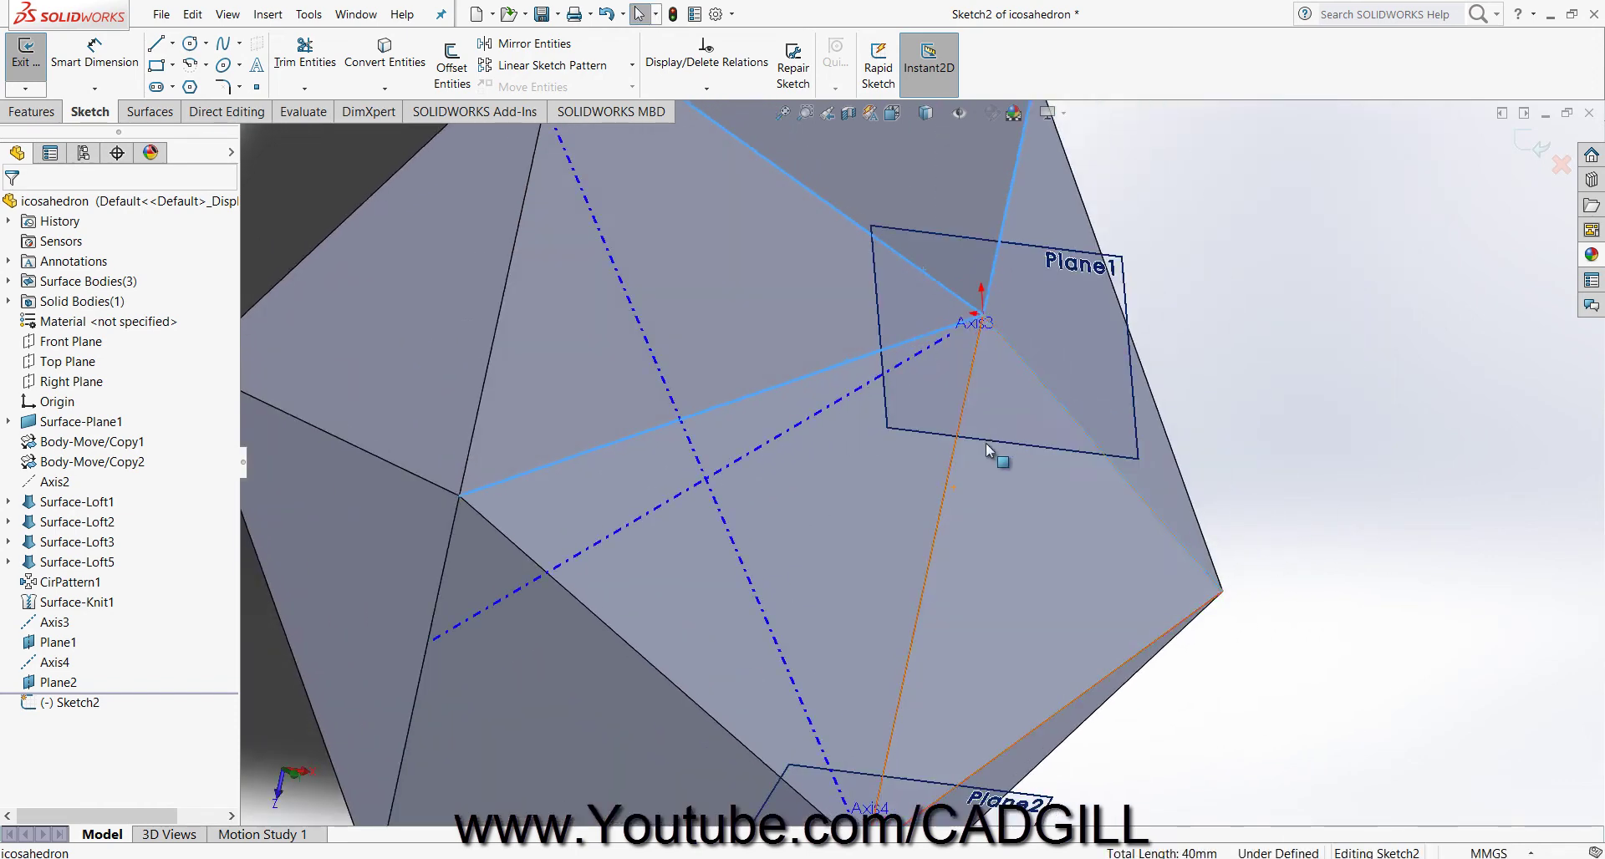
ctrl+click(954, 458)
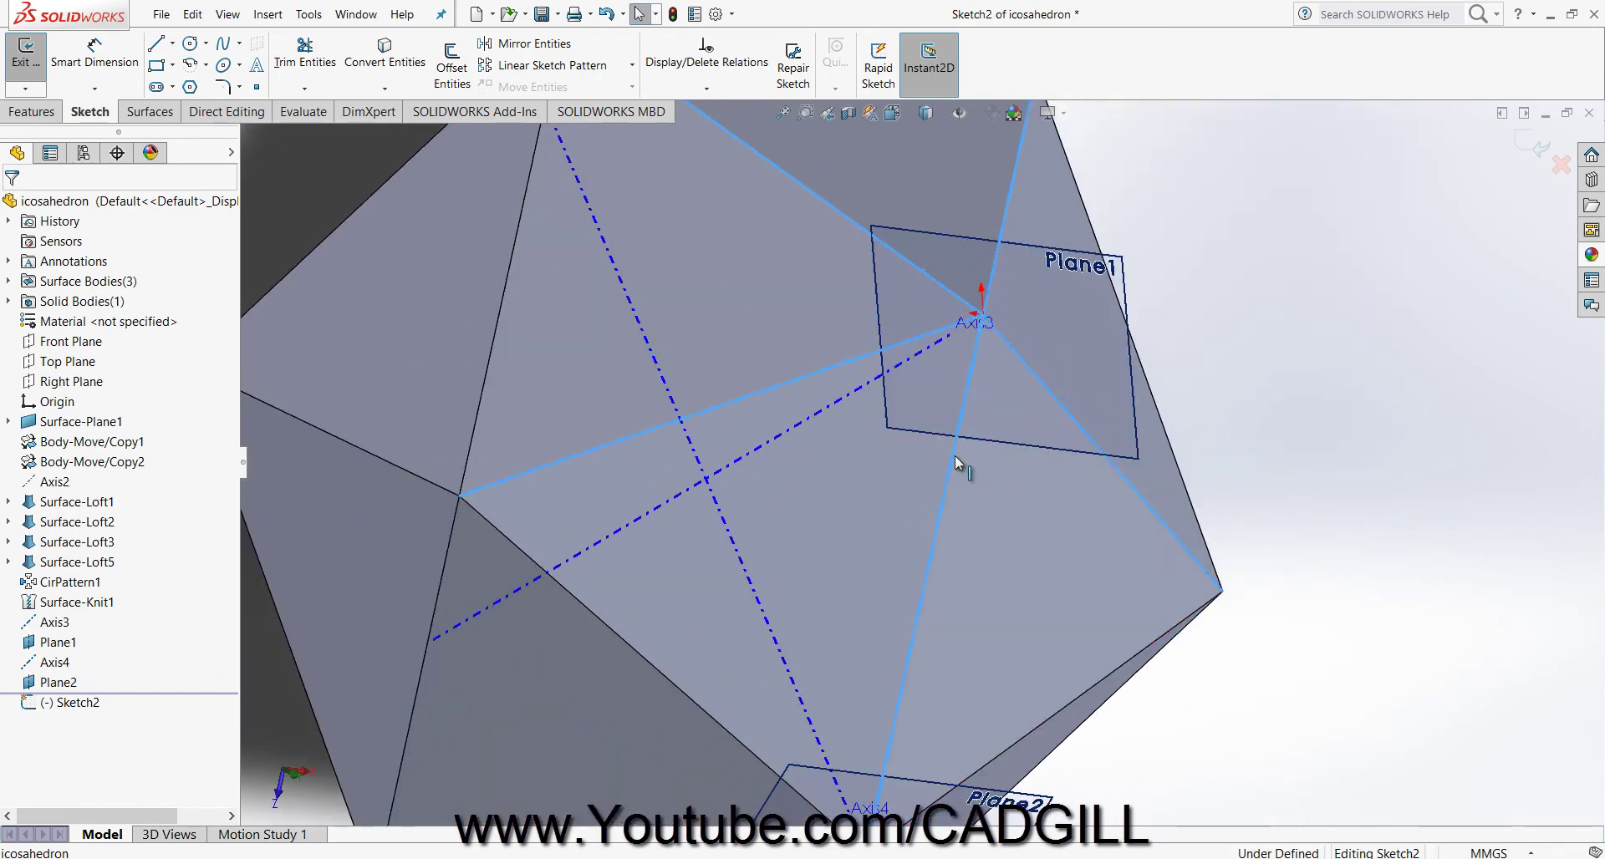
click(414, 82)
key(f)
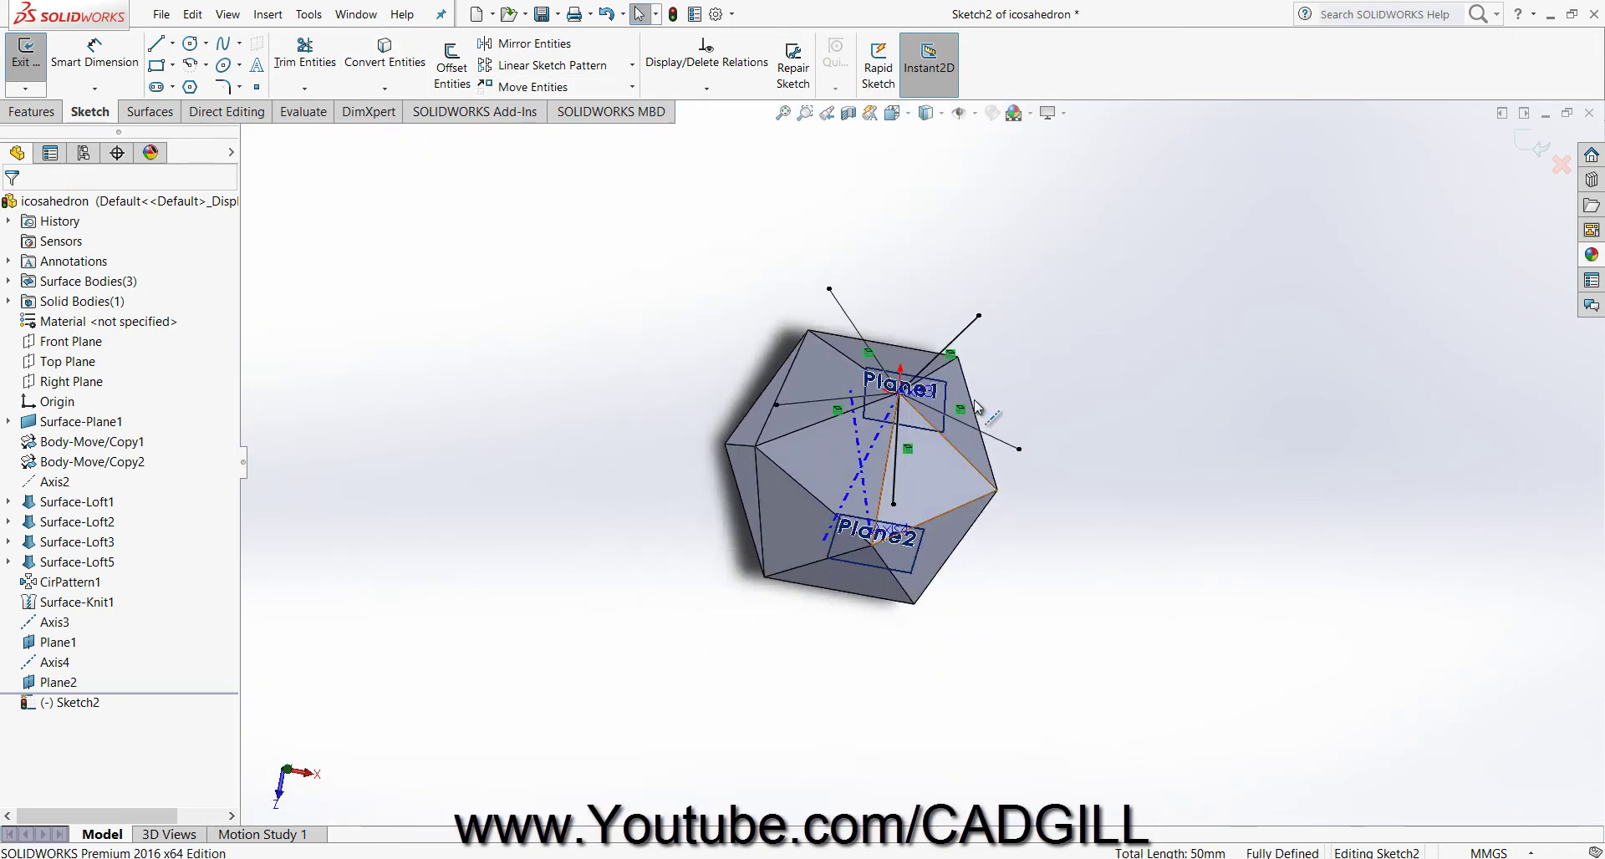
scroll(978, 407, down, 5)
click(1536, 149)
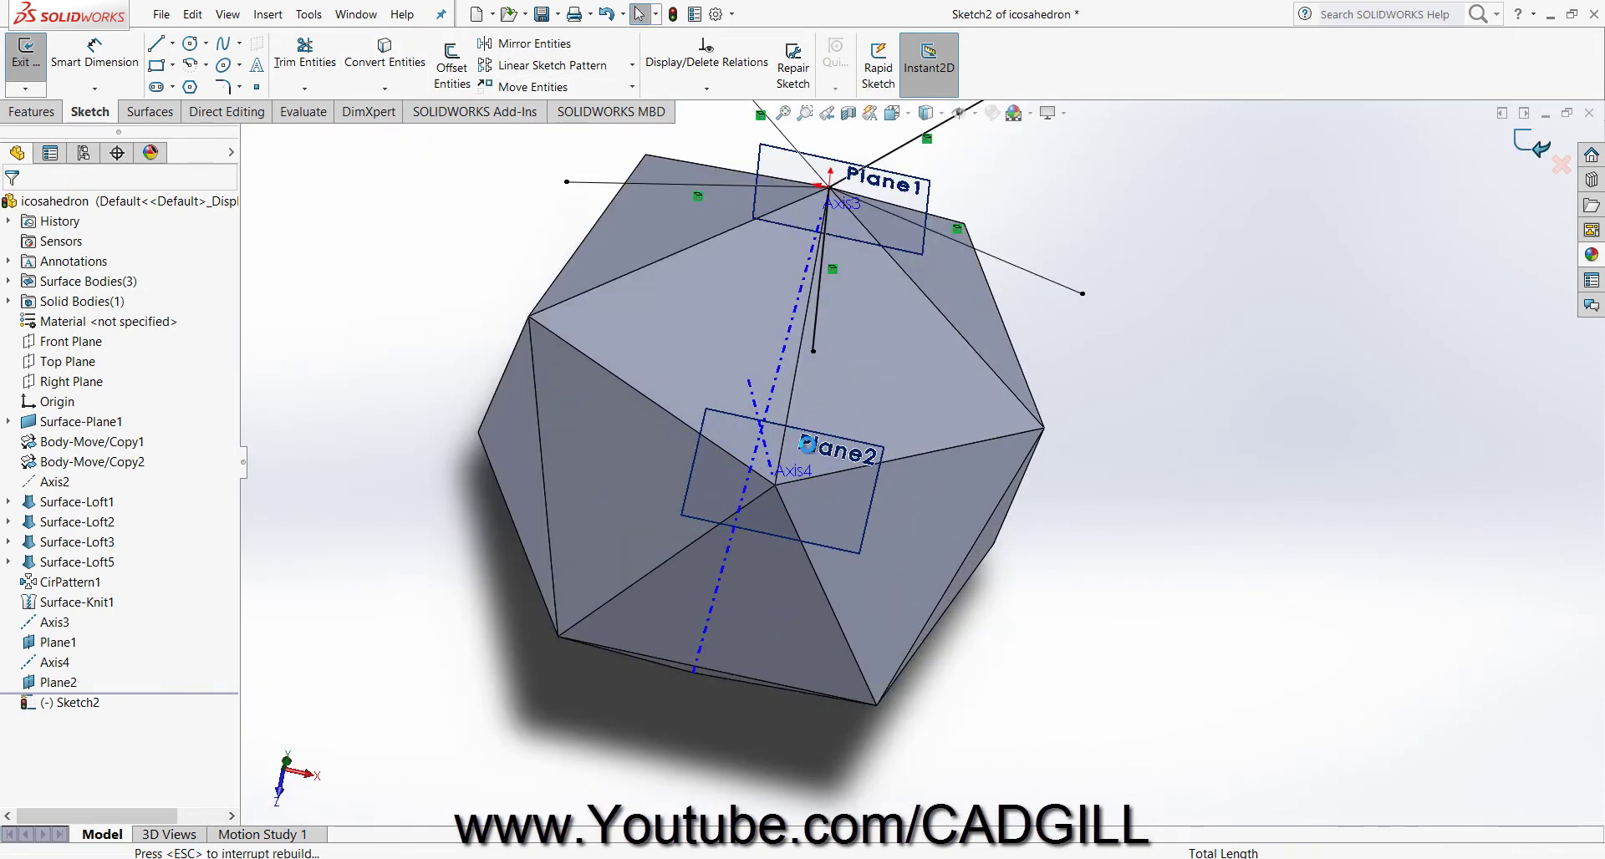
Create a sketch on Plane2 containing the five converted edges that meet at its vertex, and finish the sketch.
click(860, 451)
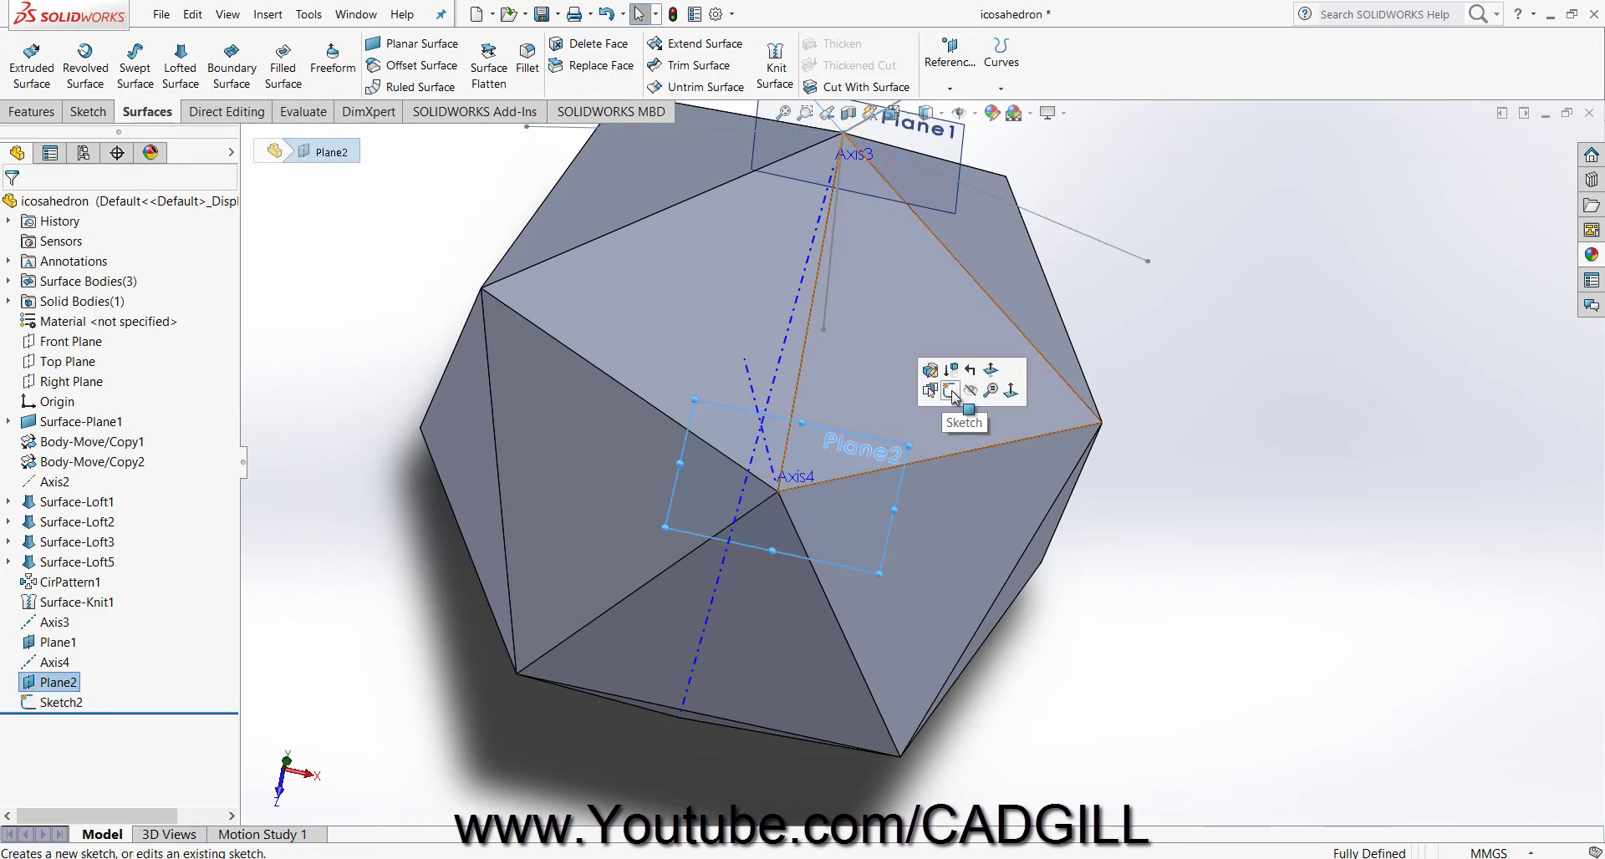
click(950, 392)
click(600, 372)
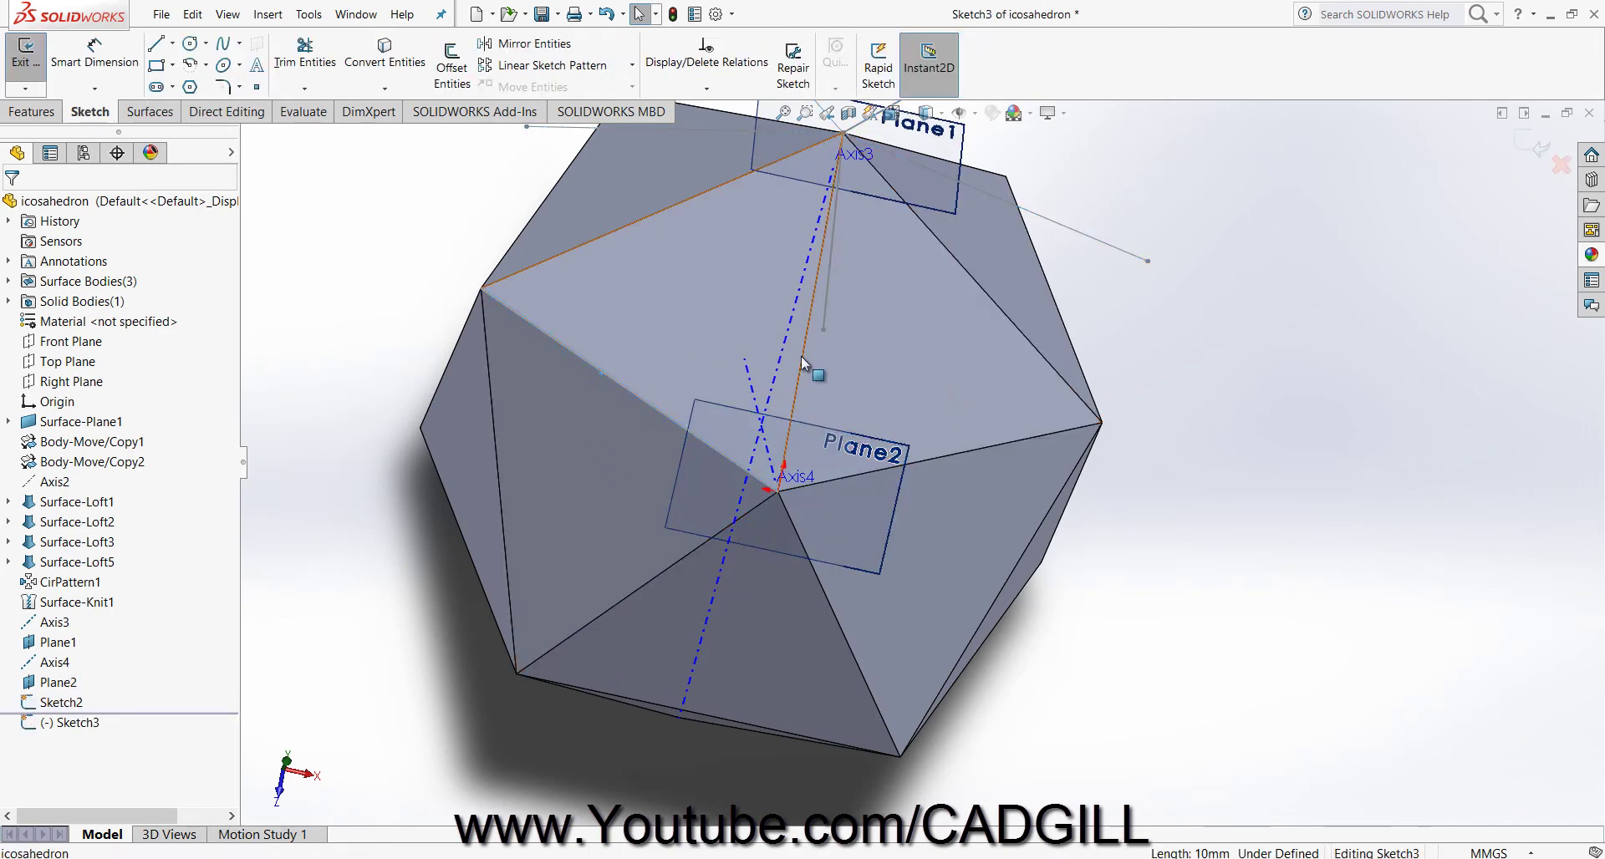
click(970, 452)
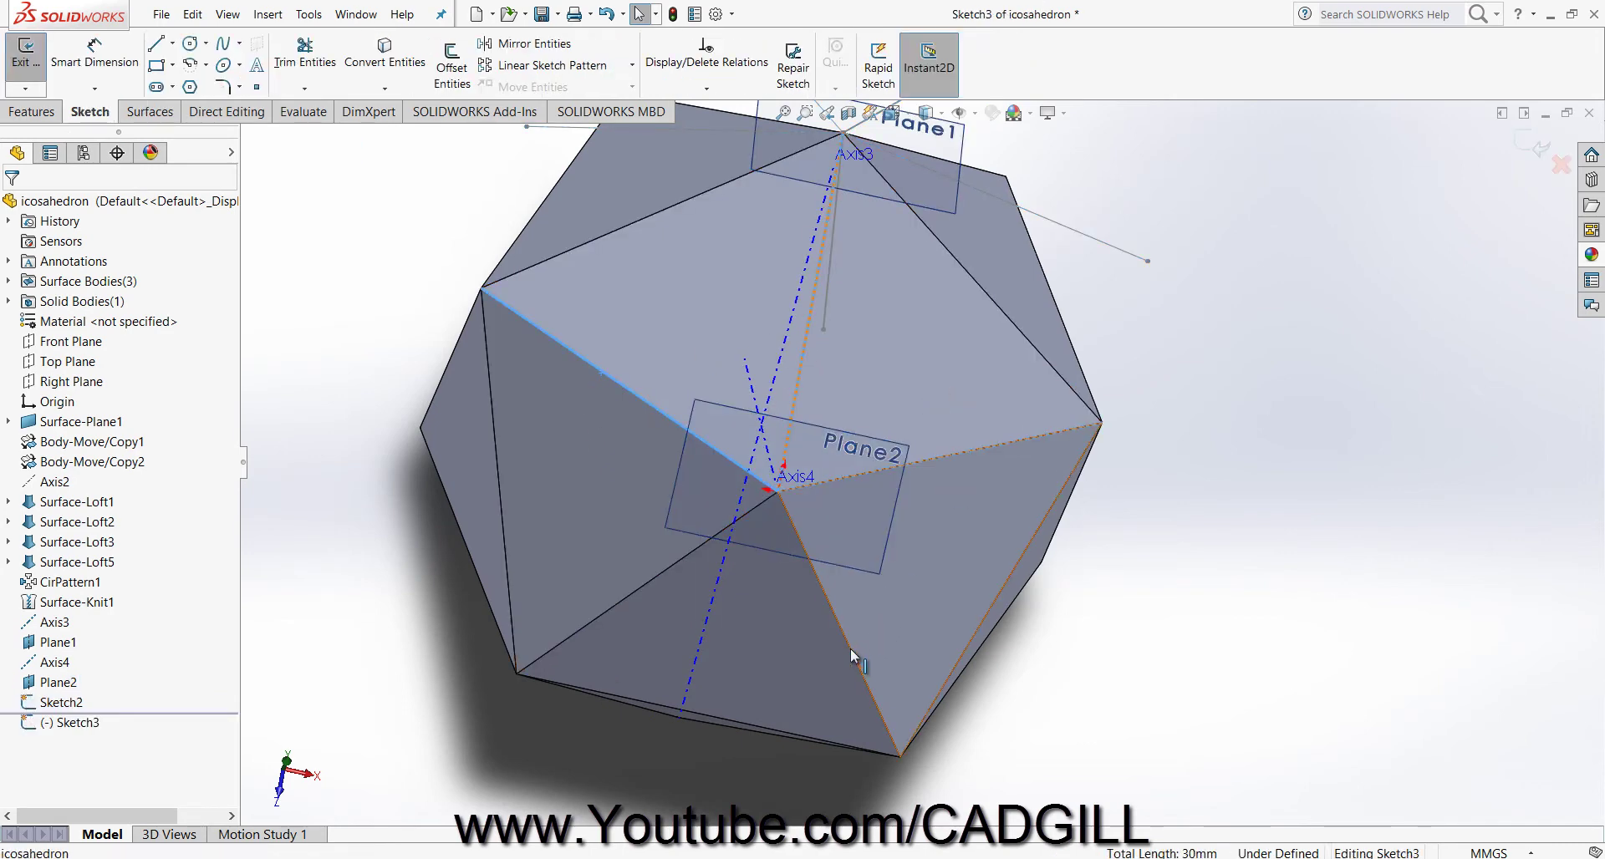
click(852, 654)
click(660, 574)
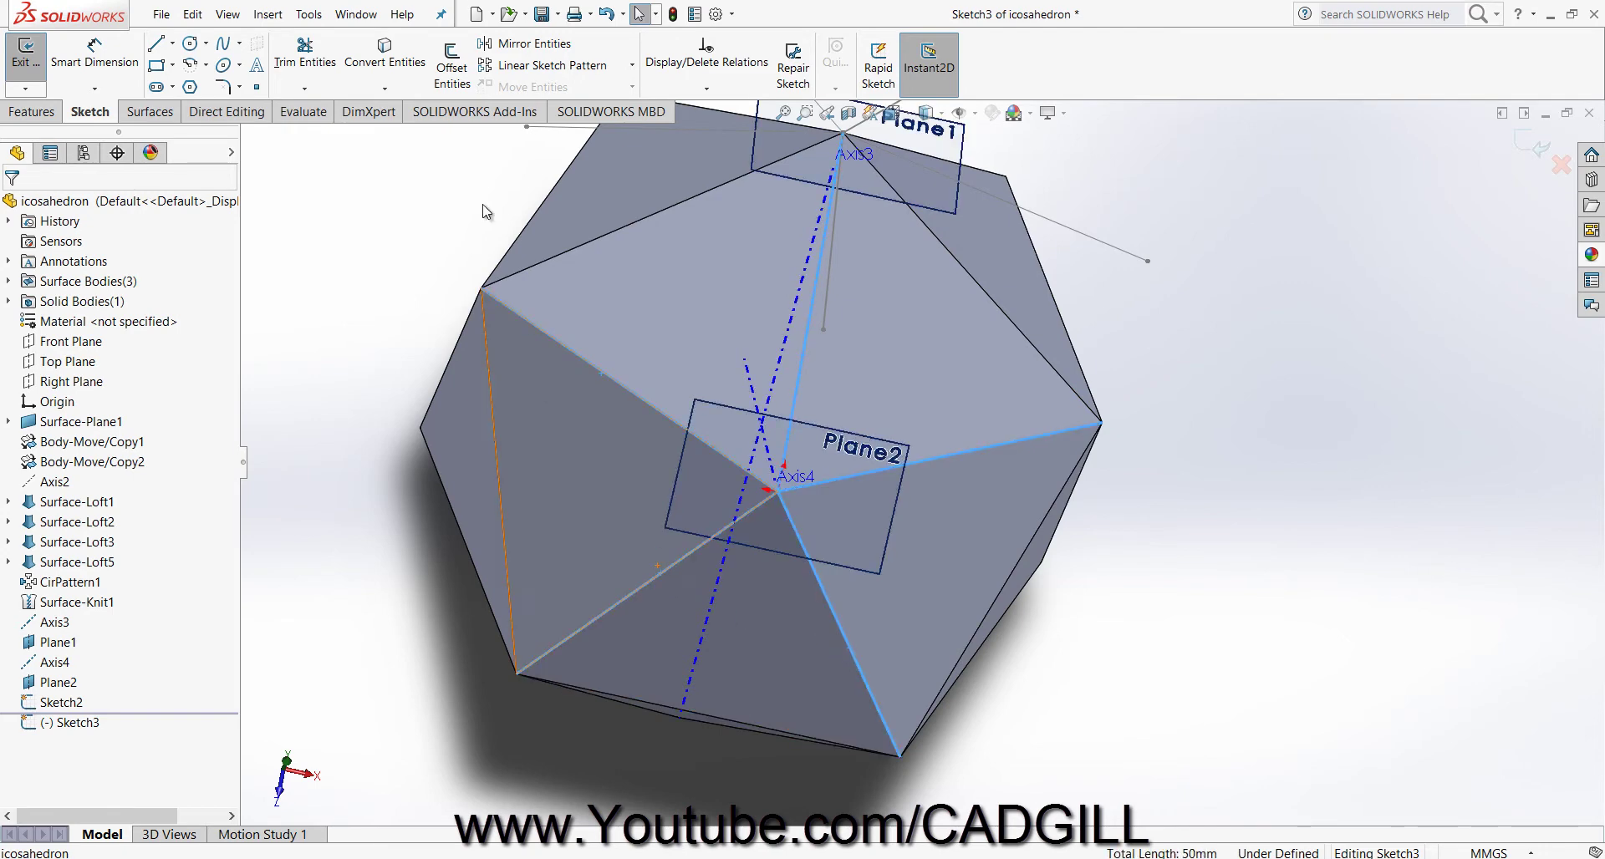
click(385, 51)
scroll(919, 464, up, 3)
middle_drag(1011, 357, 1313, 234)
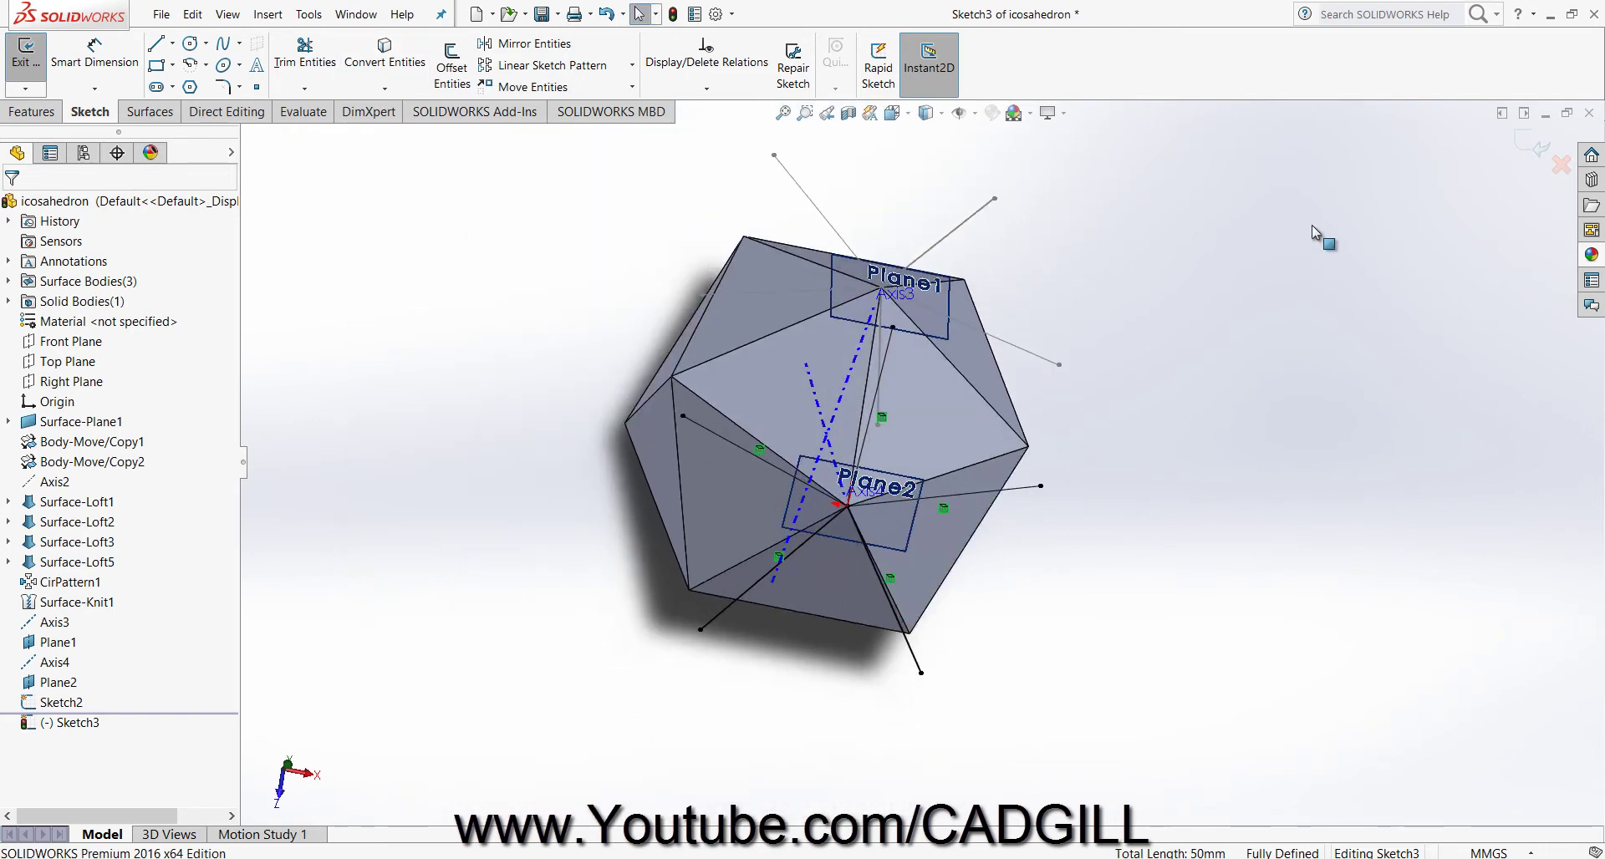
click(1531, 145)
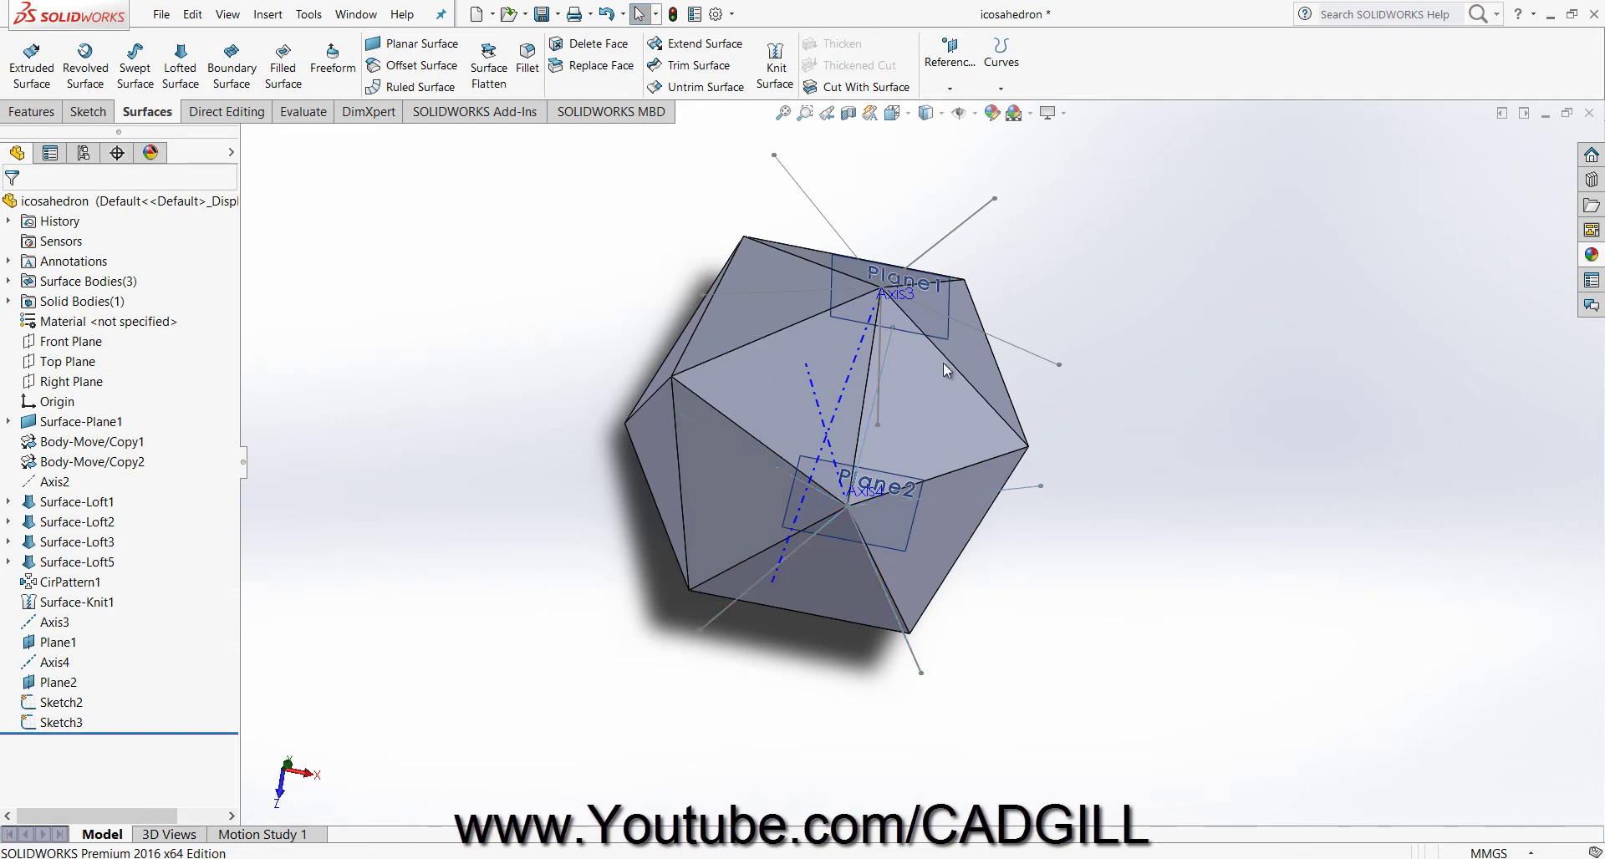
Start a new 3D sketch.
click(31, 112)
click(88, 111)
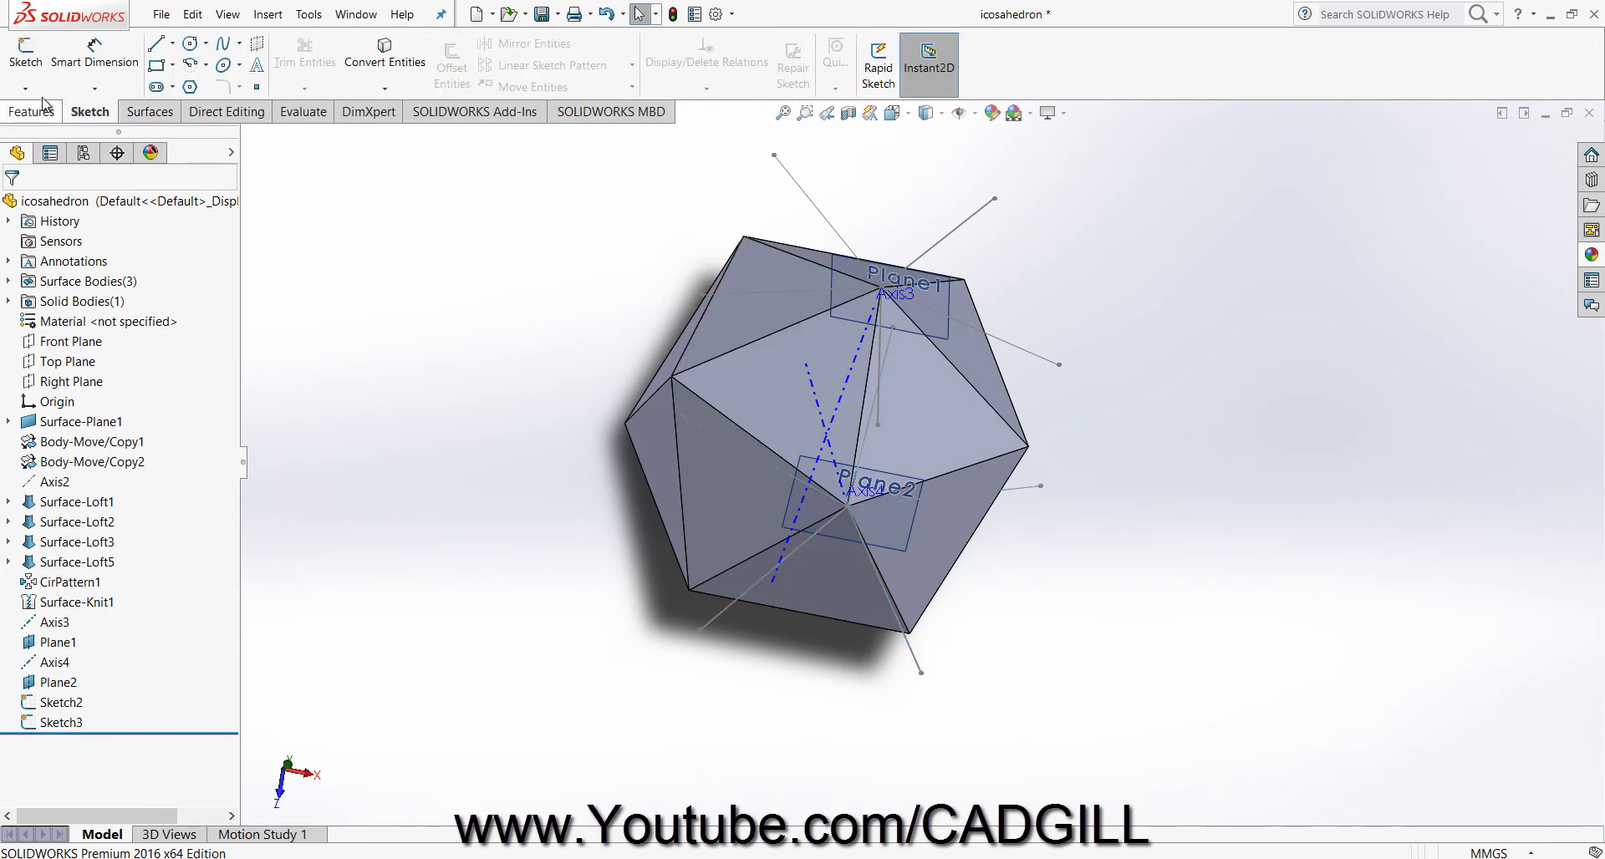
click(25, 88)
click(67, 130)
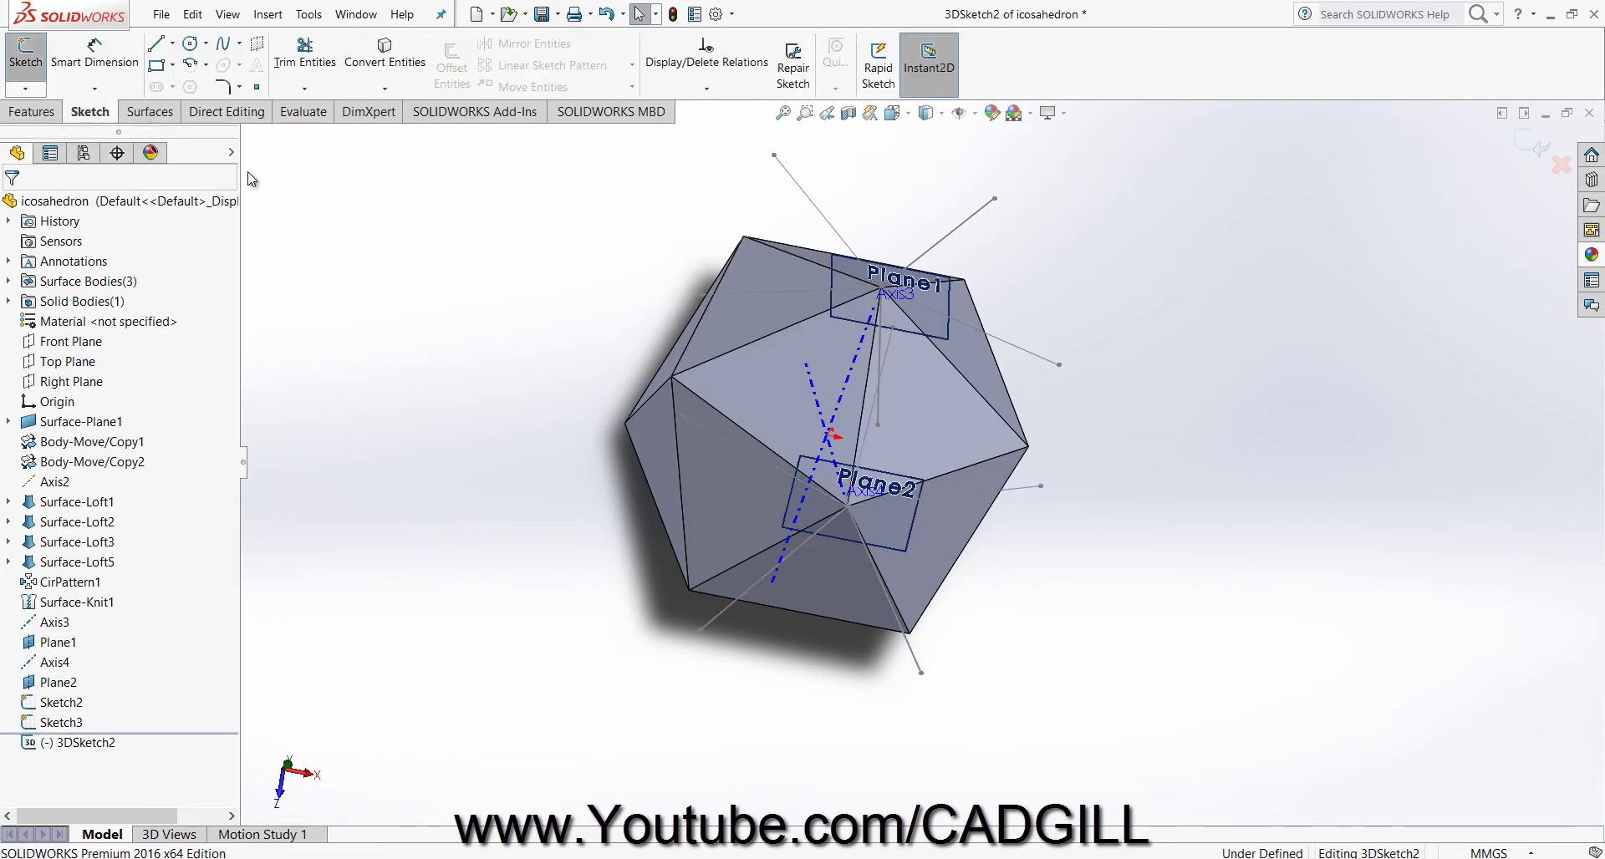
scroll(317, 163, down, 3)
click(17, 92)
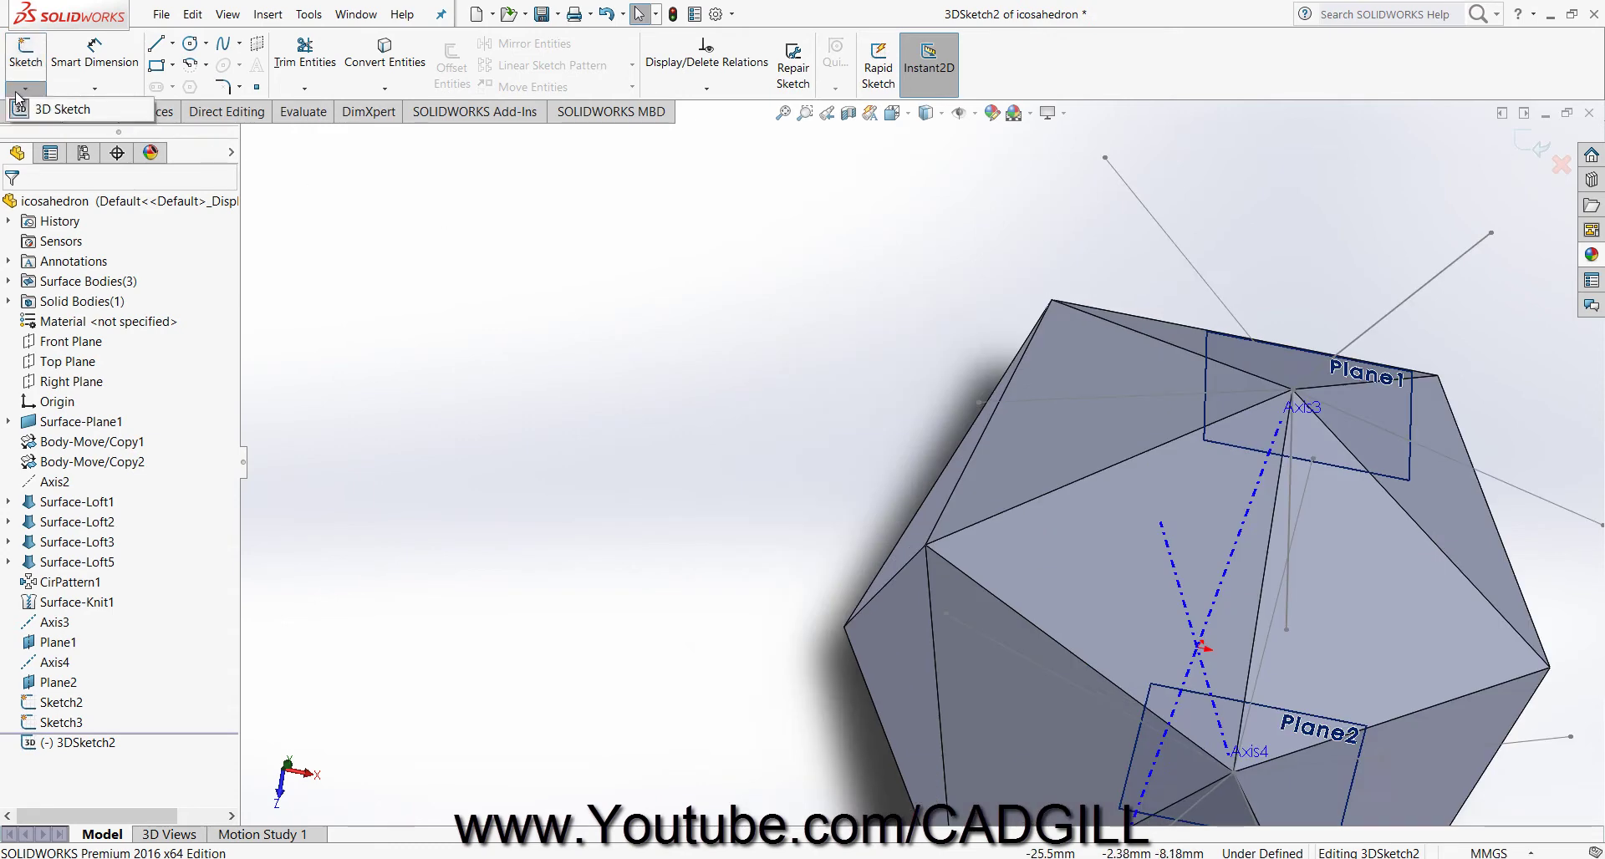
click(935, 303)
scroll(936, 304, up, 5)
scroll(1290, 476, down, 3)
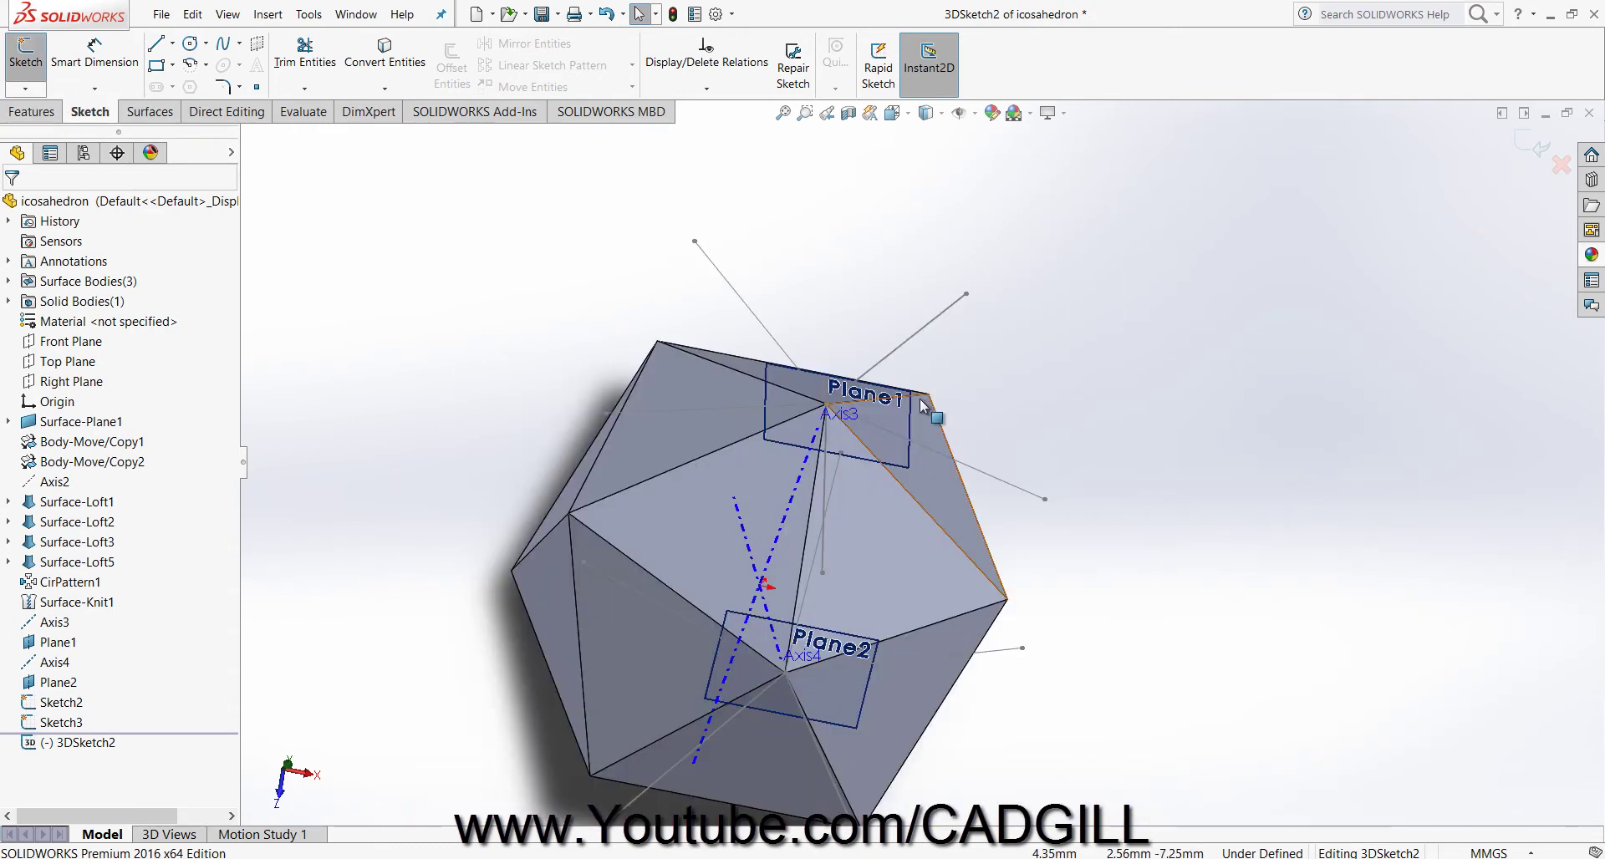
scroll(776, 421, down, 2)
Activate Plane1 as the working plane of the 3D sketch.
click(884, 417)
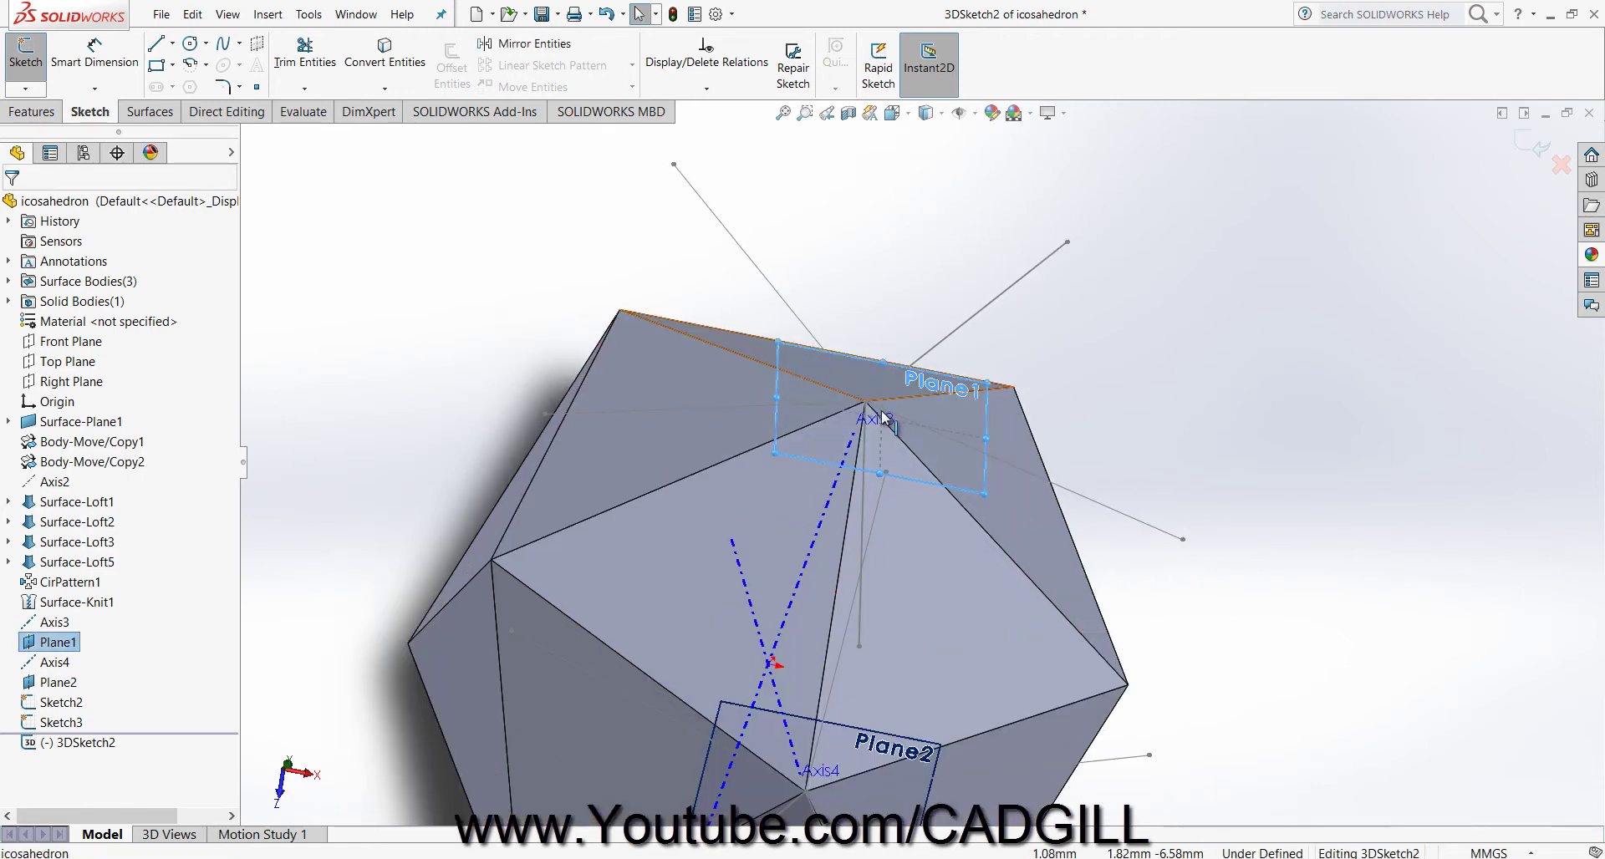
double_click(884, 418)
click(1187, 403)
scroll(1089, 432, down, 2)
middle_drag(1012, 453, 945, 449)
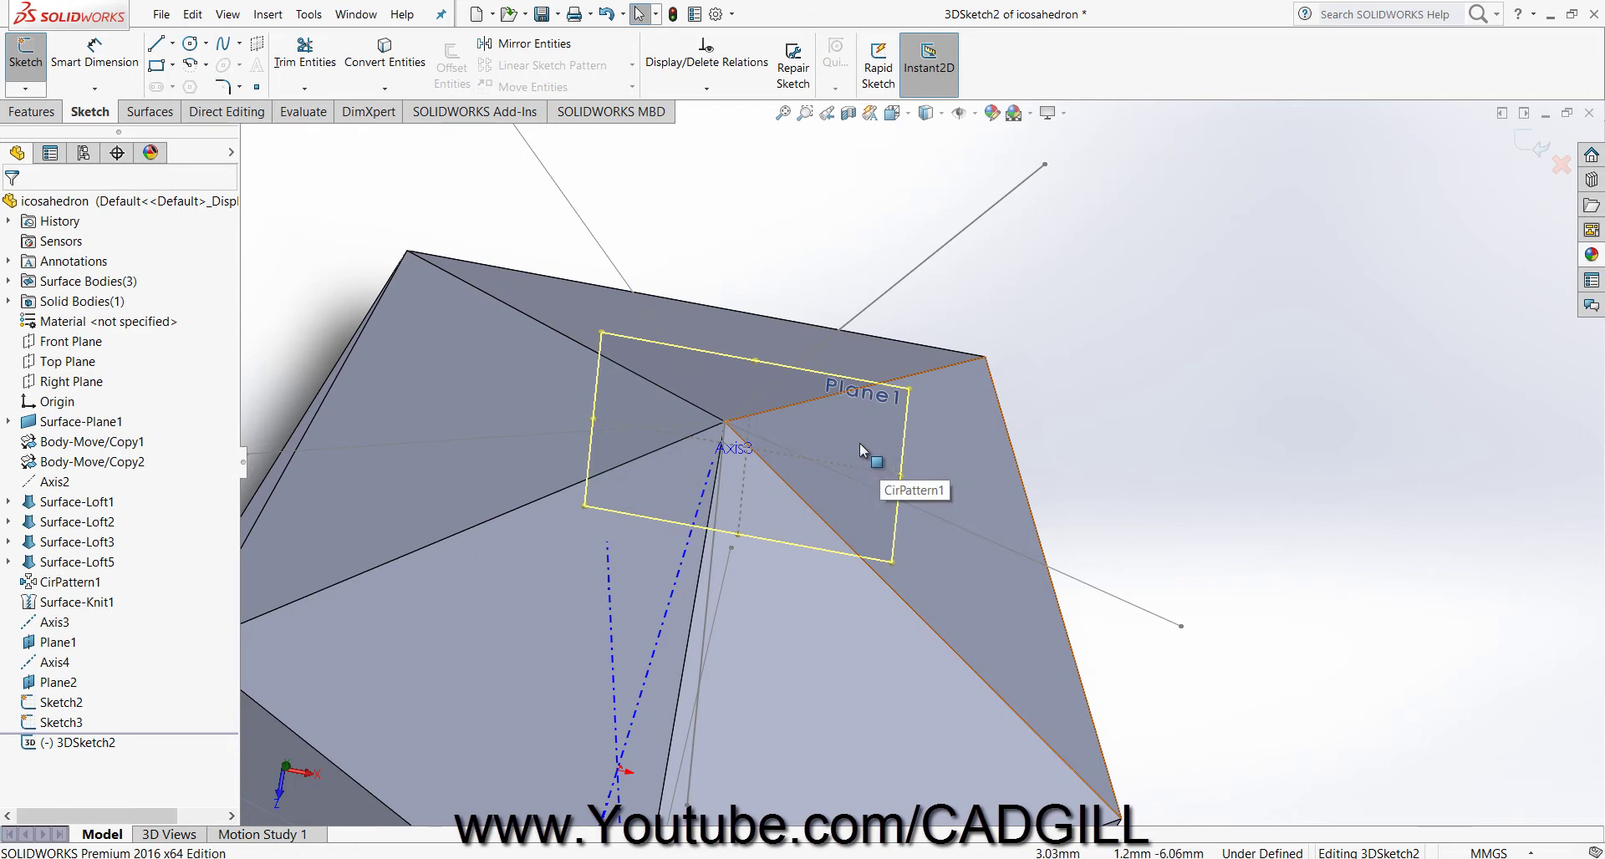
middle_drag(865, 417, 767, 368)
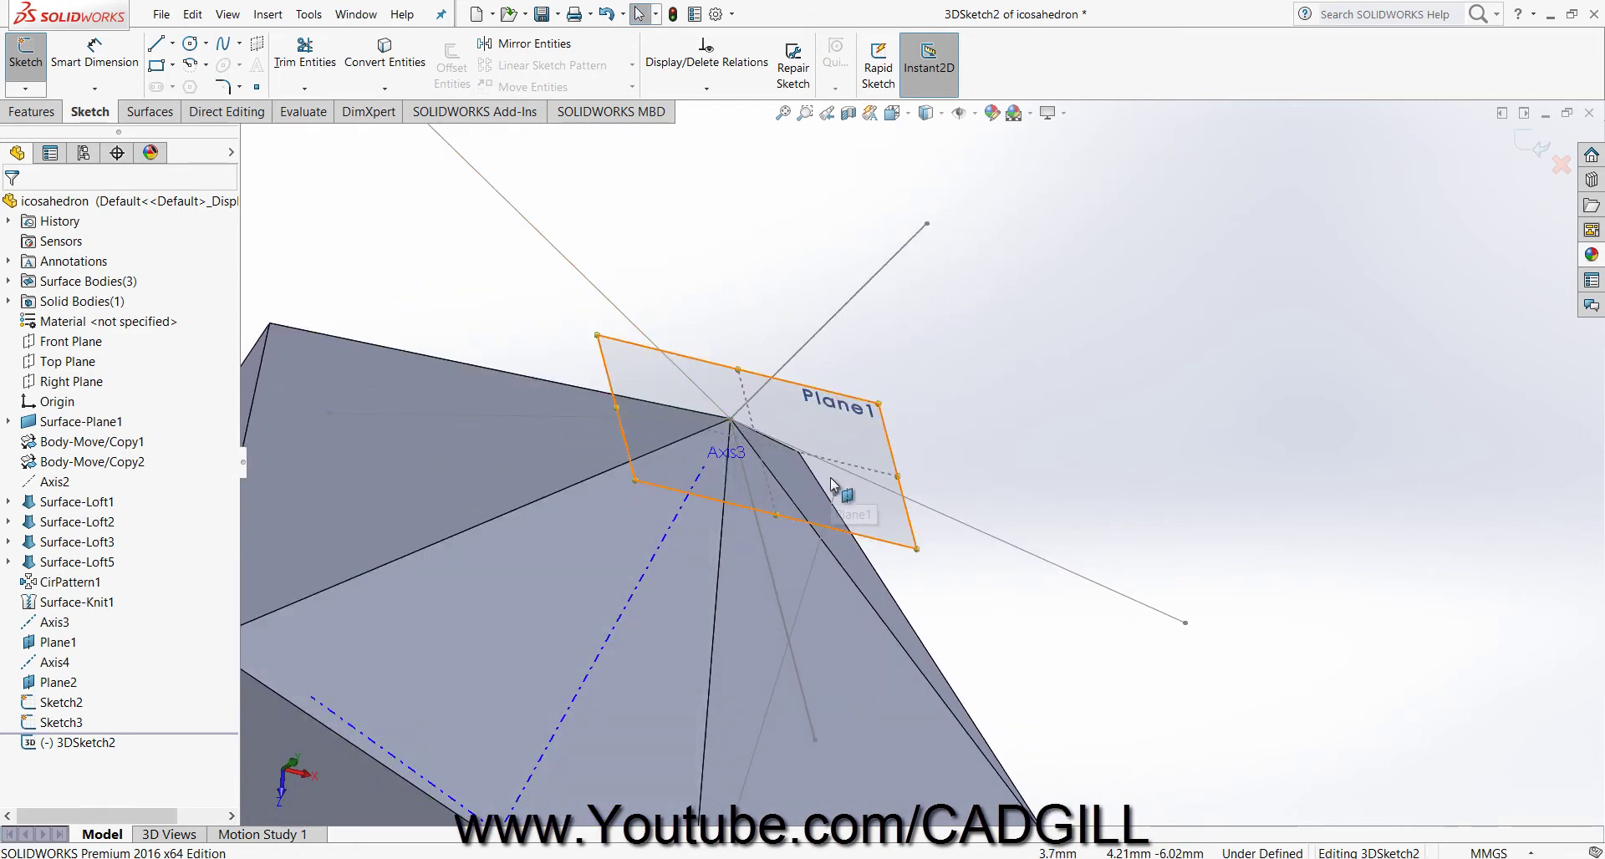
middle_drag(772, 457, 735, 518)
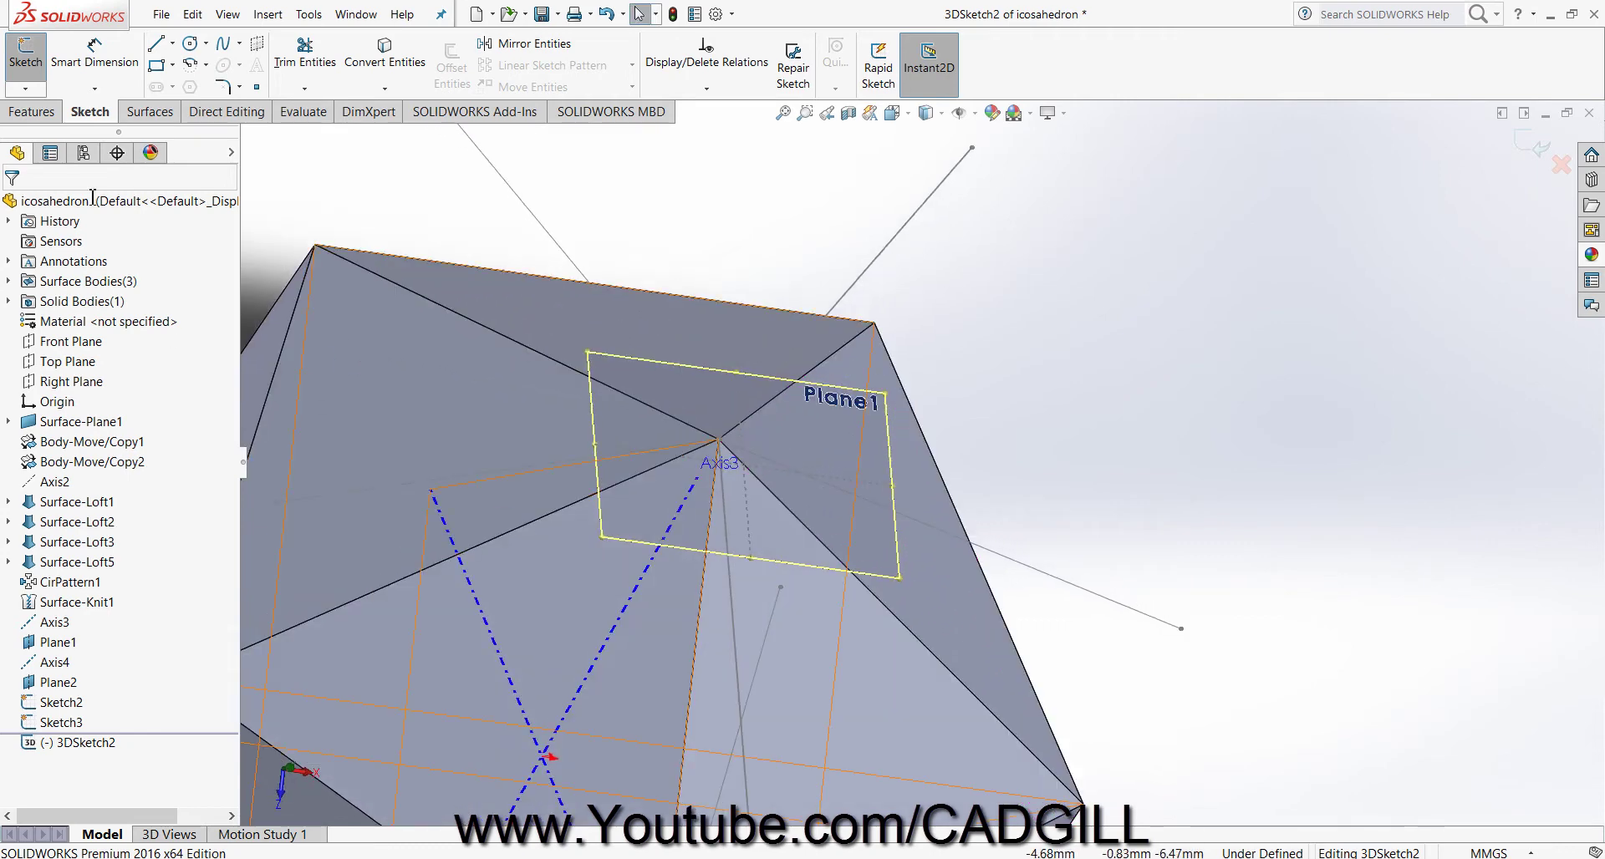
With the view normal to Plane1, sketch a closed pentagon around the top vertex, one corner on each converted line, sides about 3.6 to 4.5 mm.
click(156, 42)
click(925, 113)
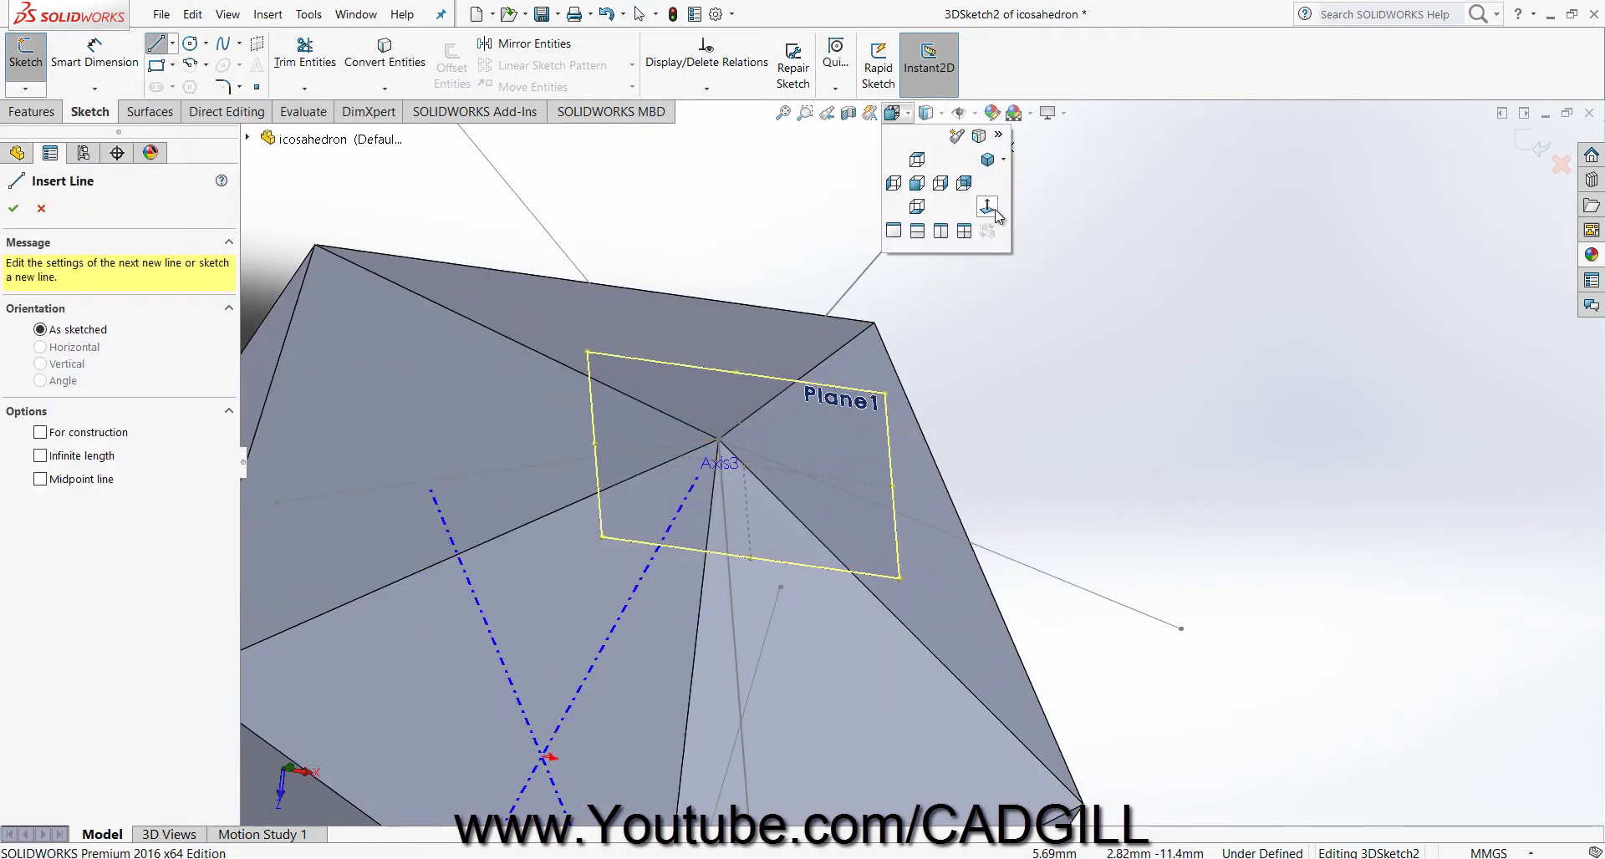
click(996, 217)
click(892, 113)
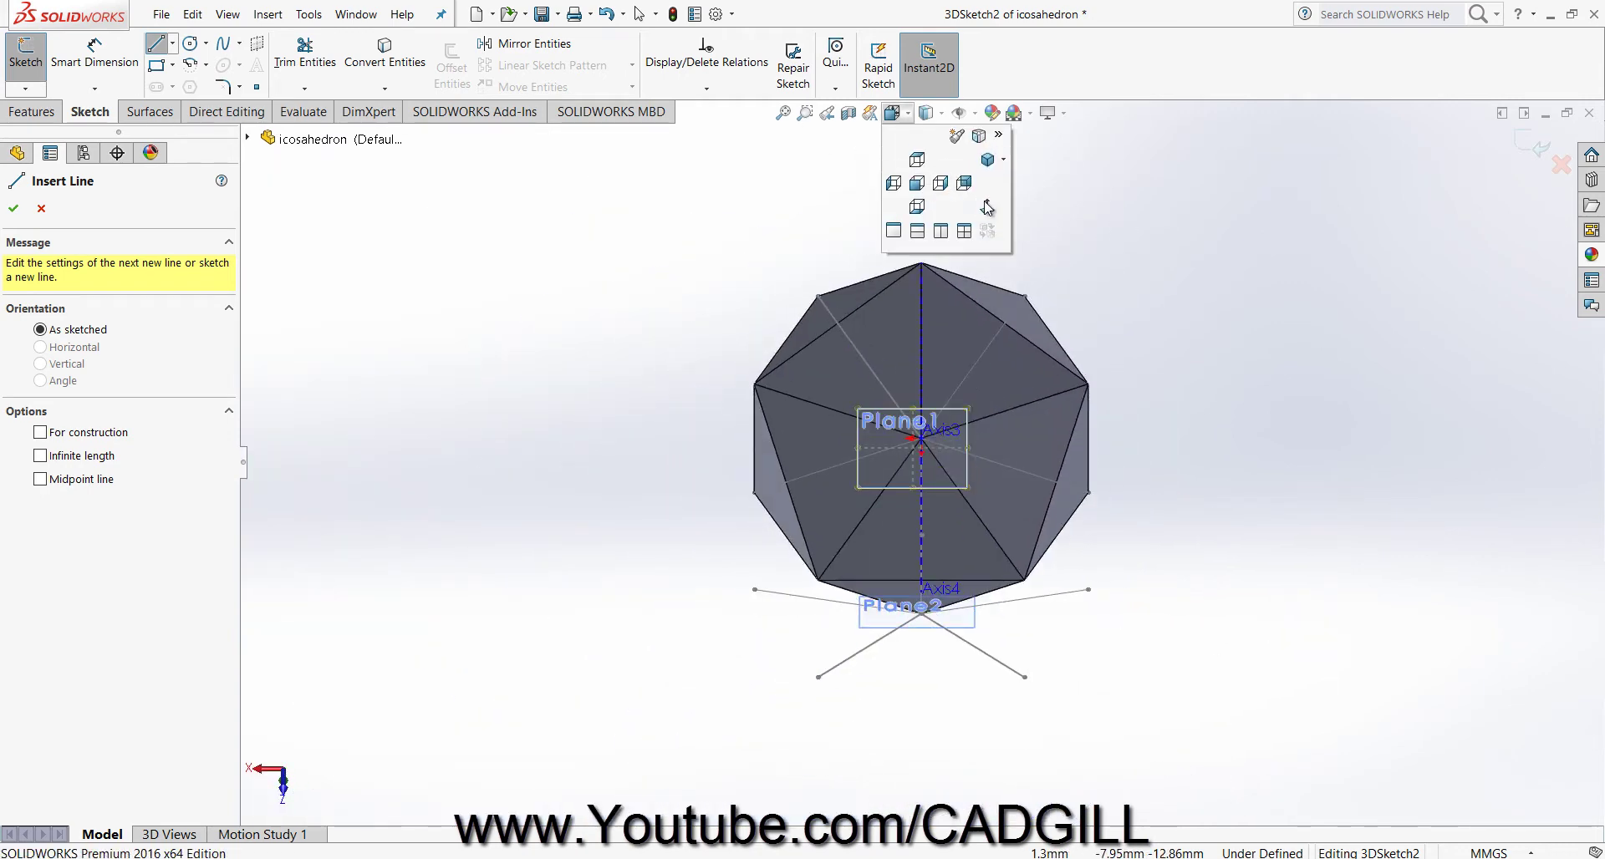
click(983, 208)
scroll(934, 535, down, 5)
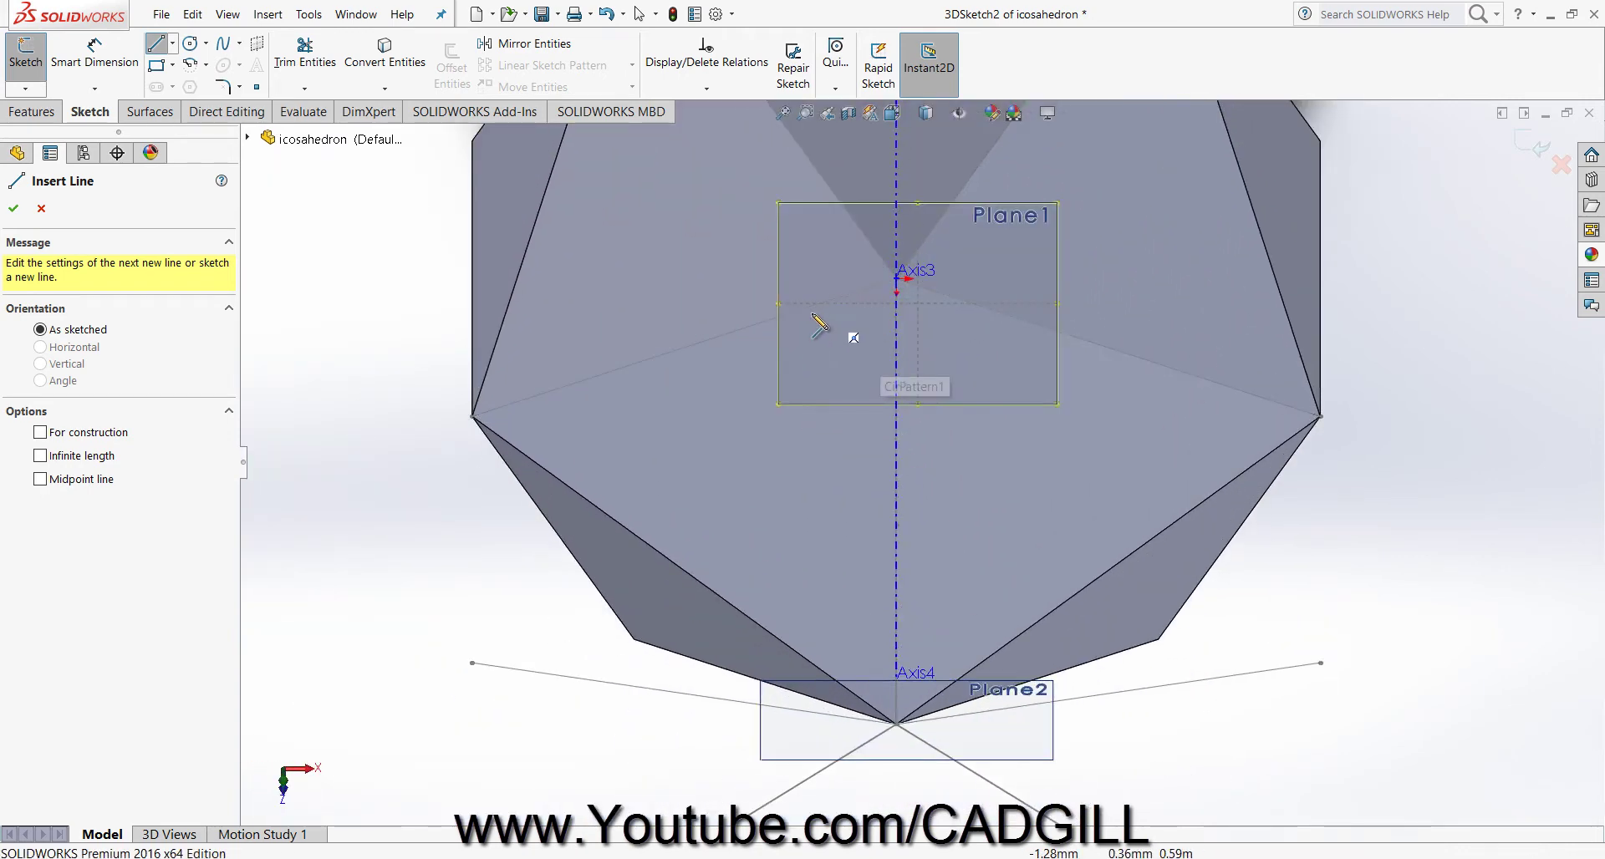
click(756, 325)
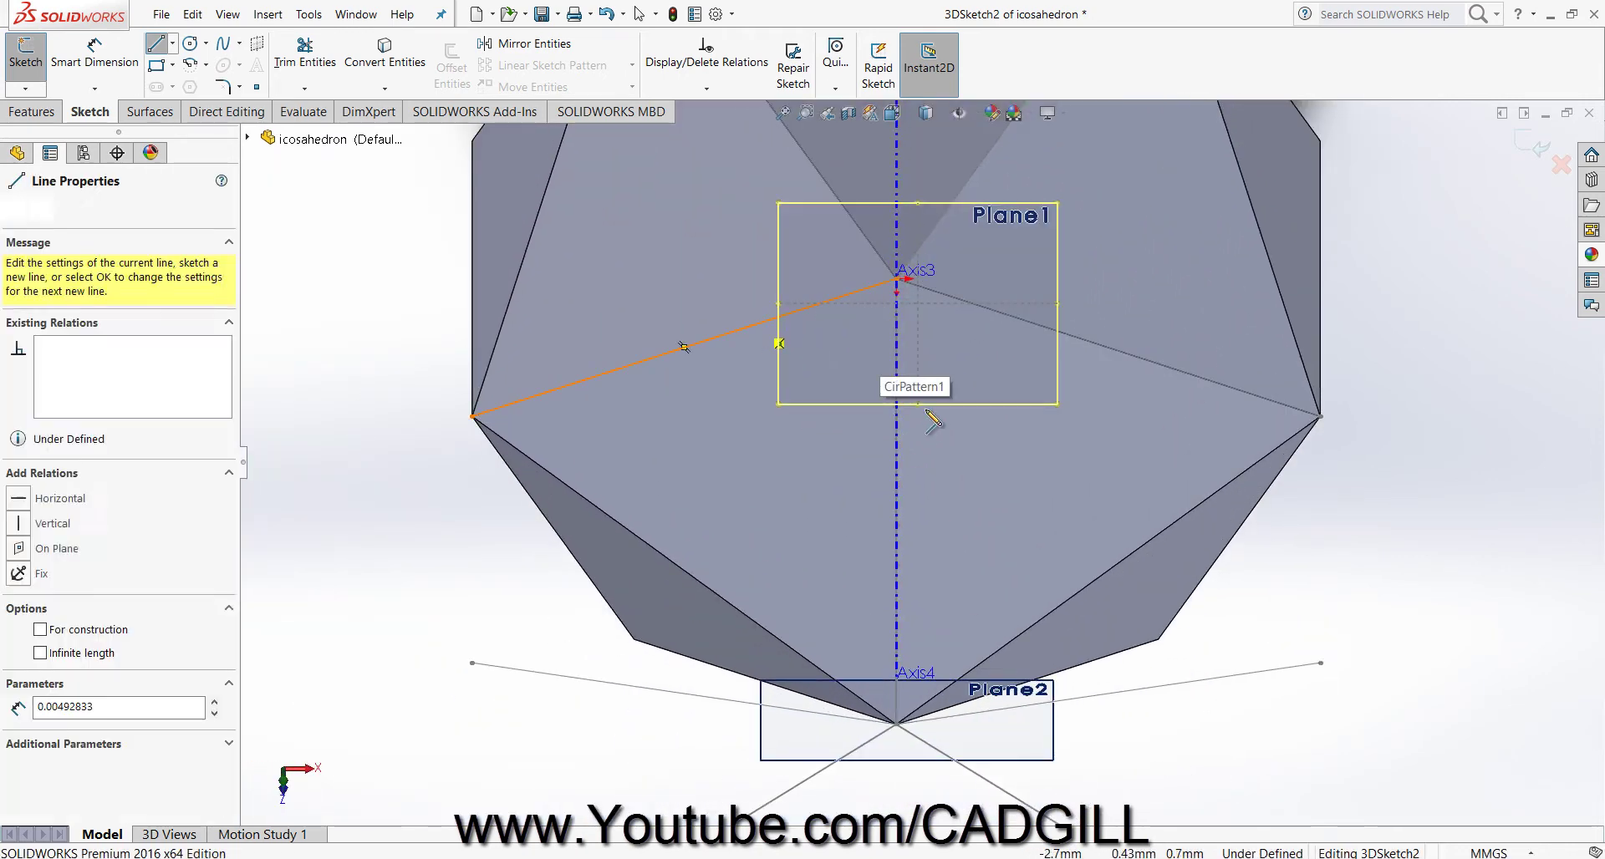
click(892, 436)
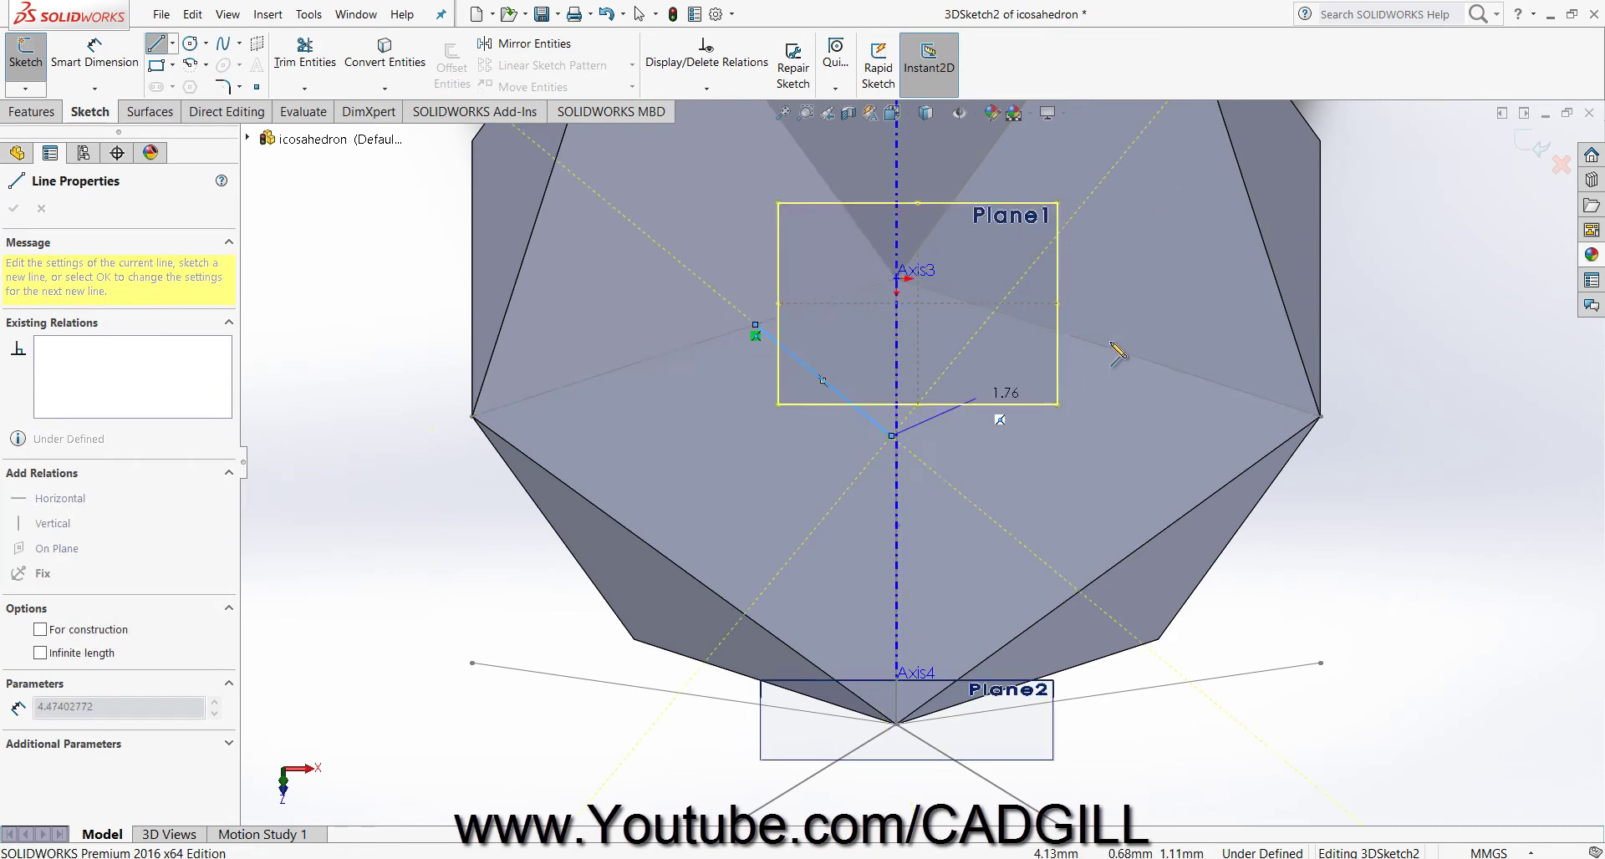
click(1037, 325)
scroll(984, 261, up, 2)
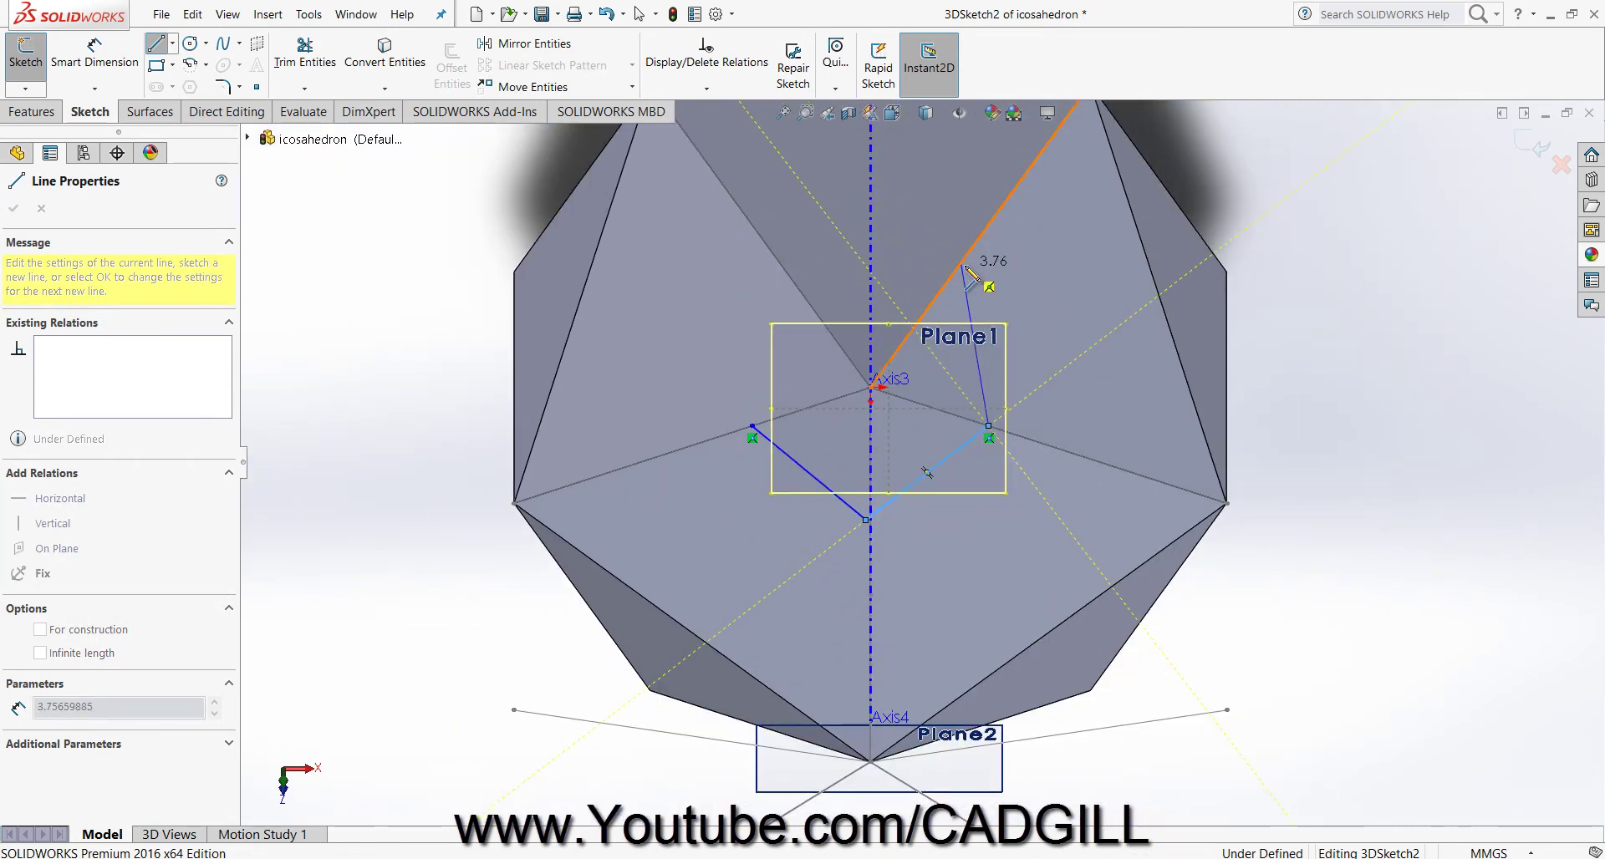
click(960, 263)
click(784, 269)
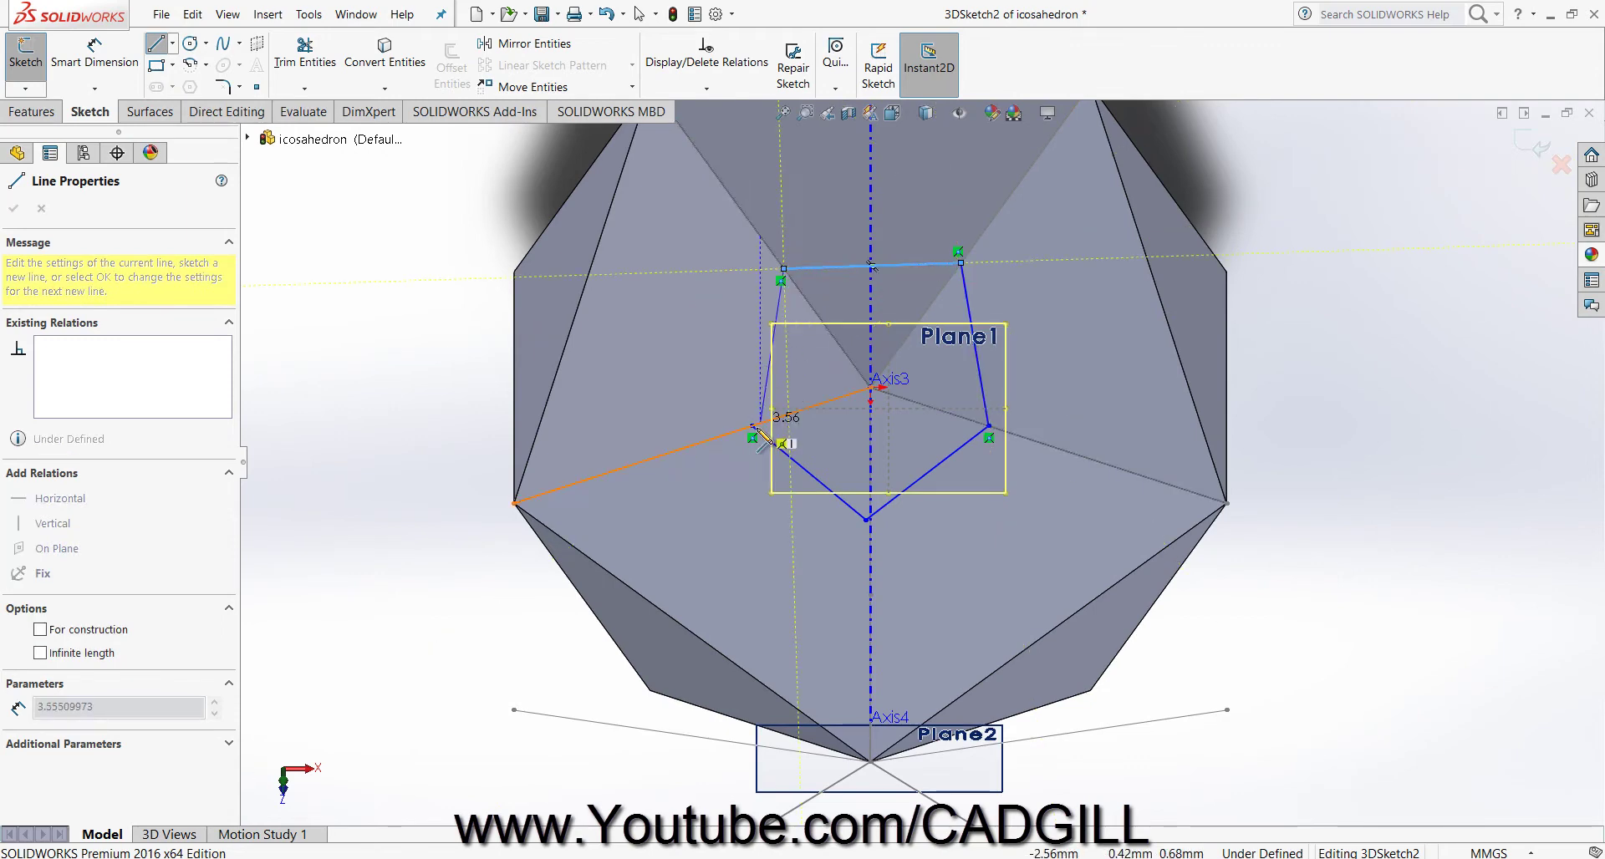
click(753, 426)
right_click(1027, 245)
click(1048, 257)
Make all five sides of the pentagon around the top vertex equal in length.
mouse_move(1387, 577)
mouse_down()
mouse_move(752, 387)
mouse_move(589, 236)
mouse_up()
click(19, 680)
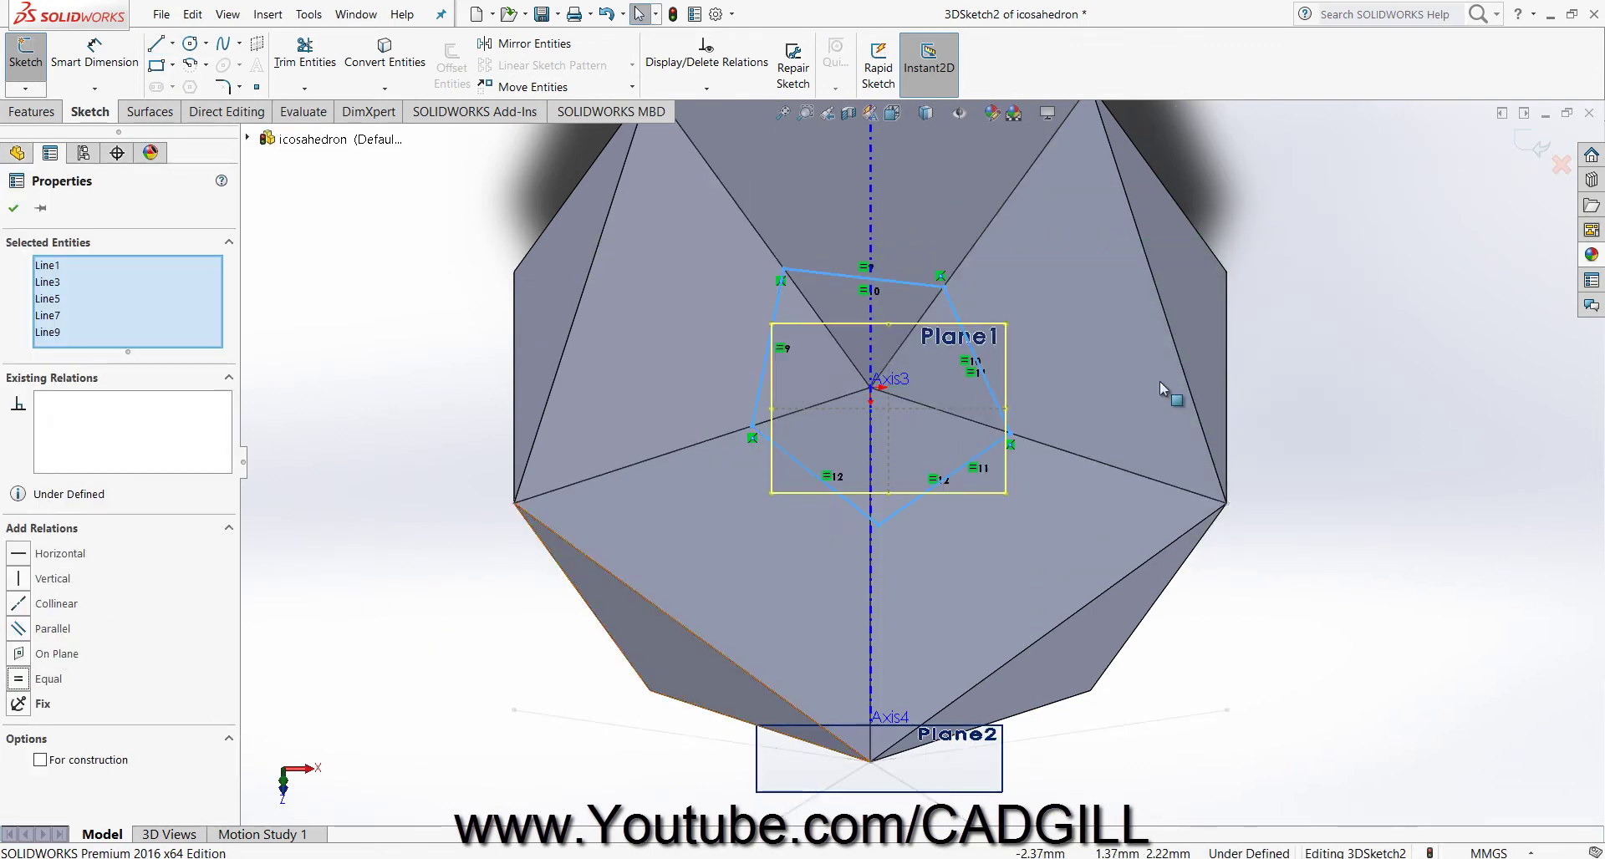
click(1342, 318)
Make the pentagon side that crosses the back face horizontal.
scroll(861, 314, down, 3)
click(1009, 277)
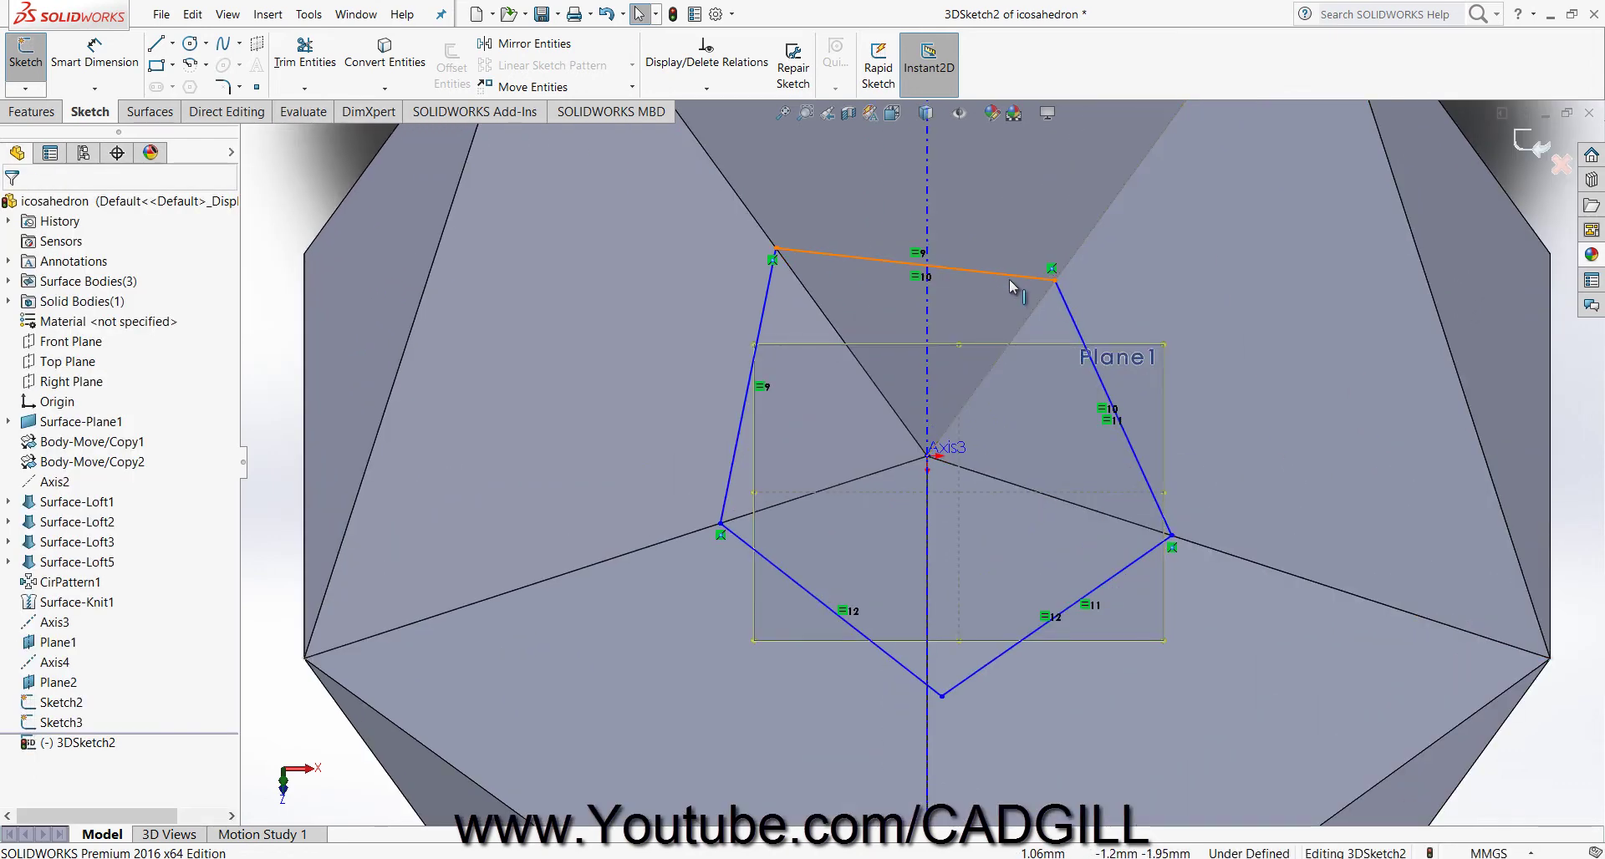
click(1056, 209)
scroll(1267, 378, up, 3)
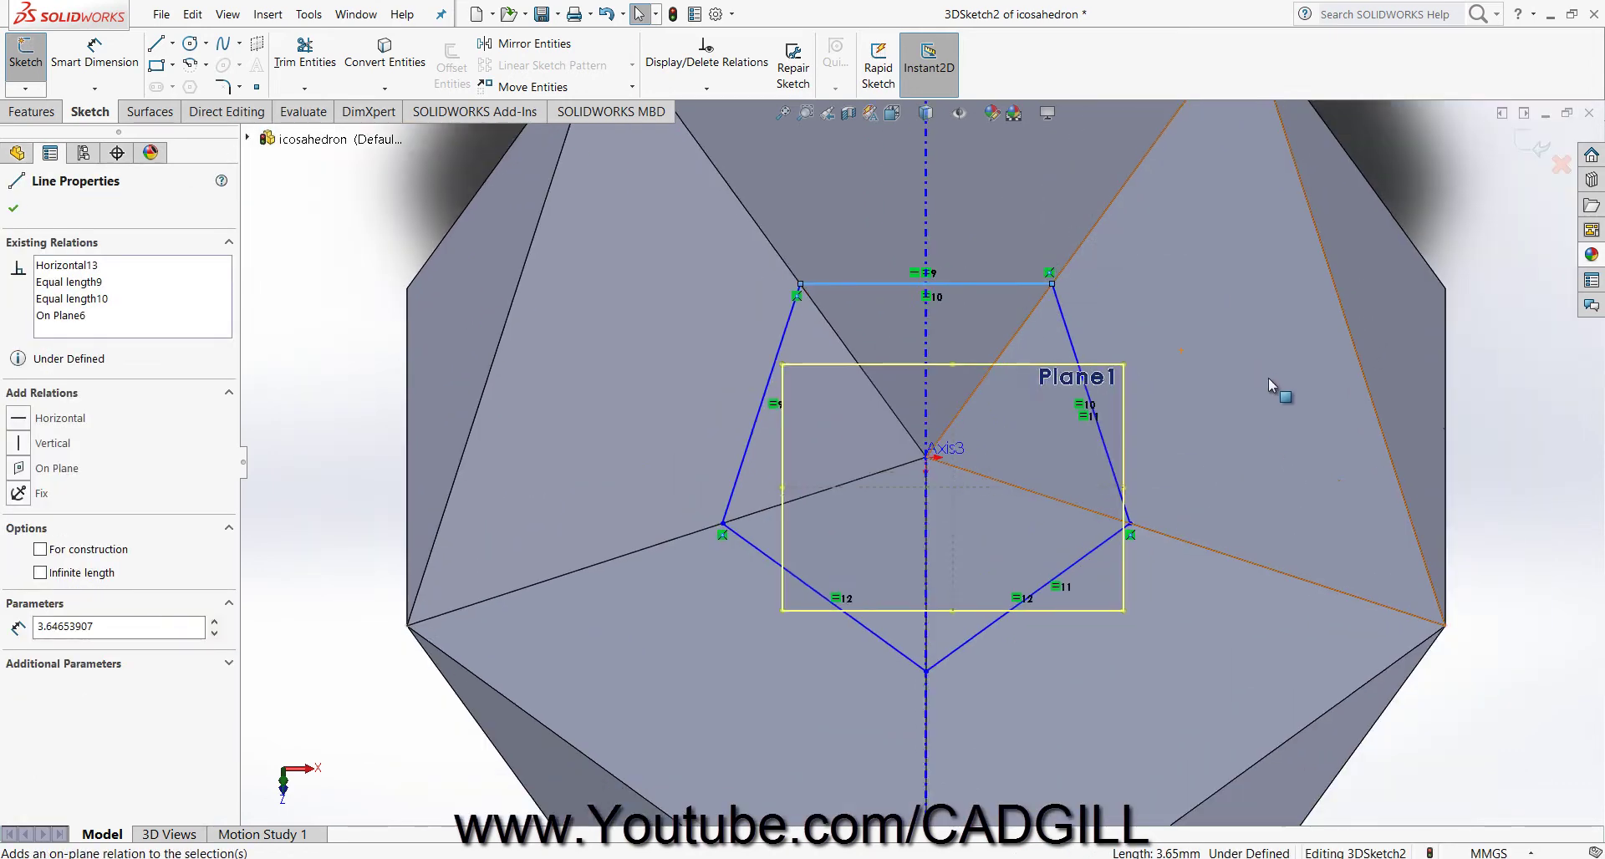
click(1347, 368)
Shrink the pentagon by moving one corner of its horizontal side to about X 1.56, Y 6.96, Z -6.82 mm.
scroll(956, 324, down, 3)
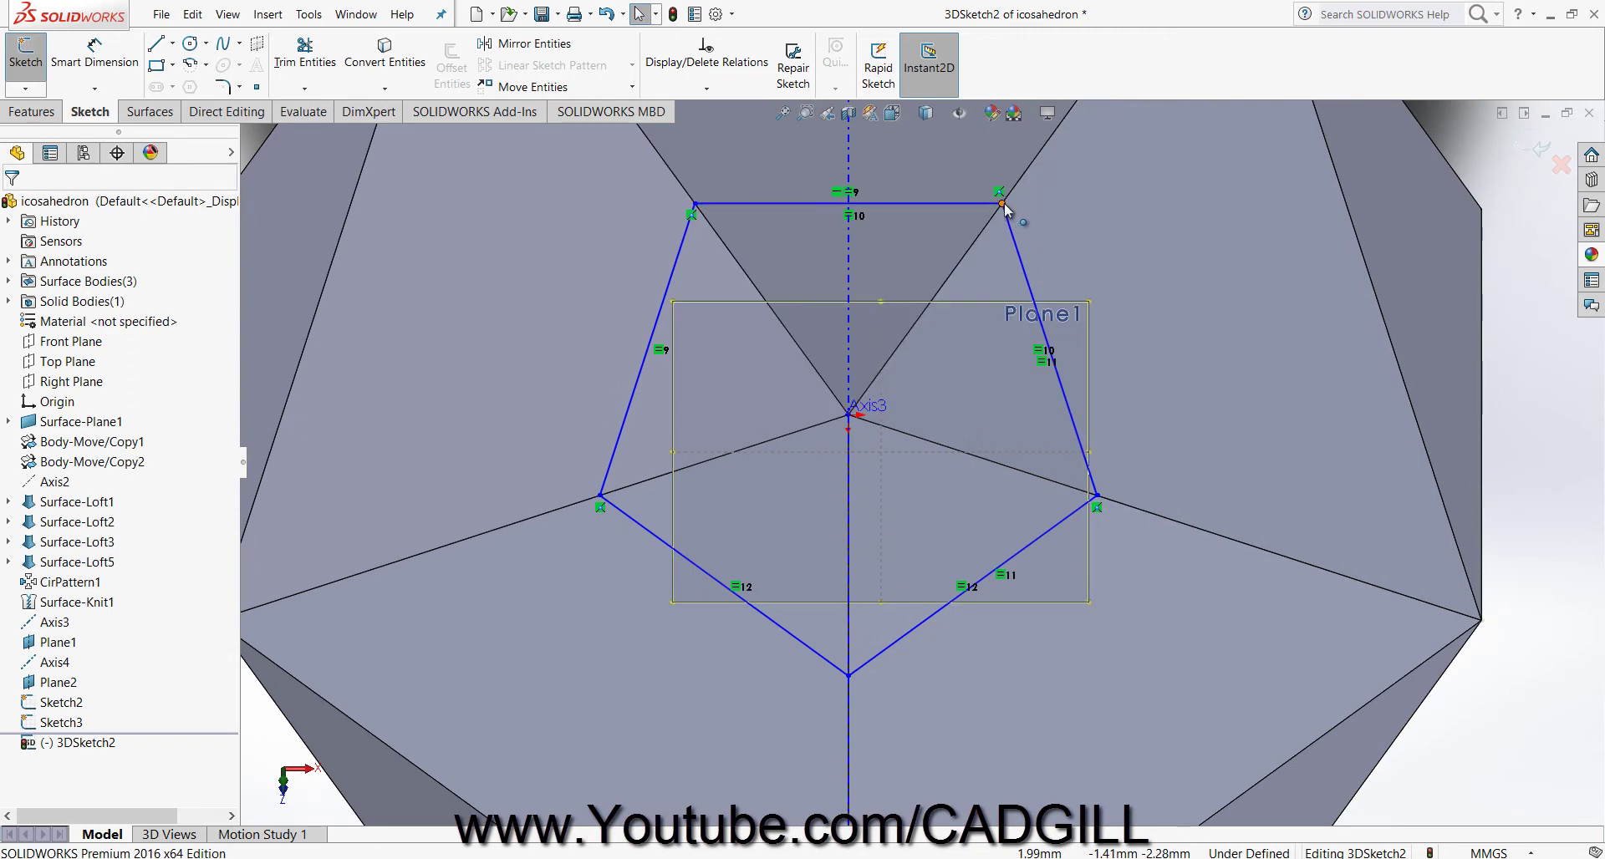
drag(1000, 203, 976, 294)
scroll(939, 511, up, 6)
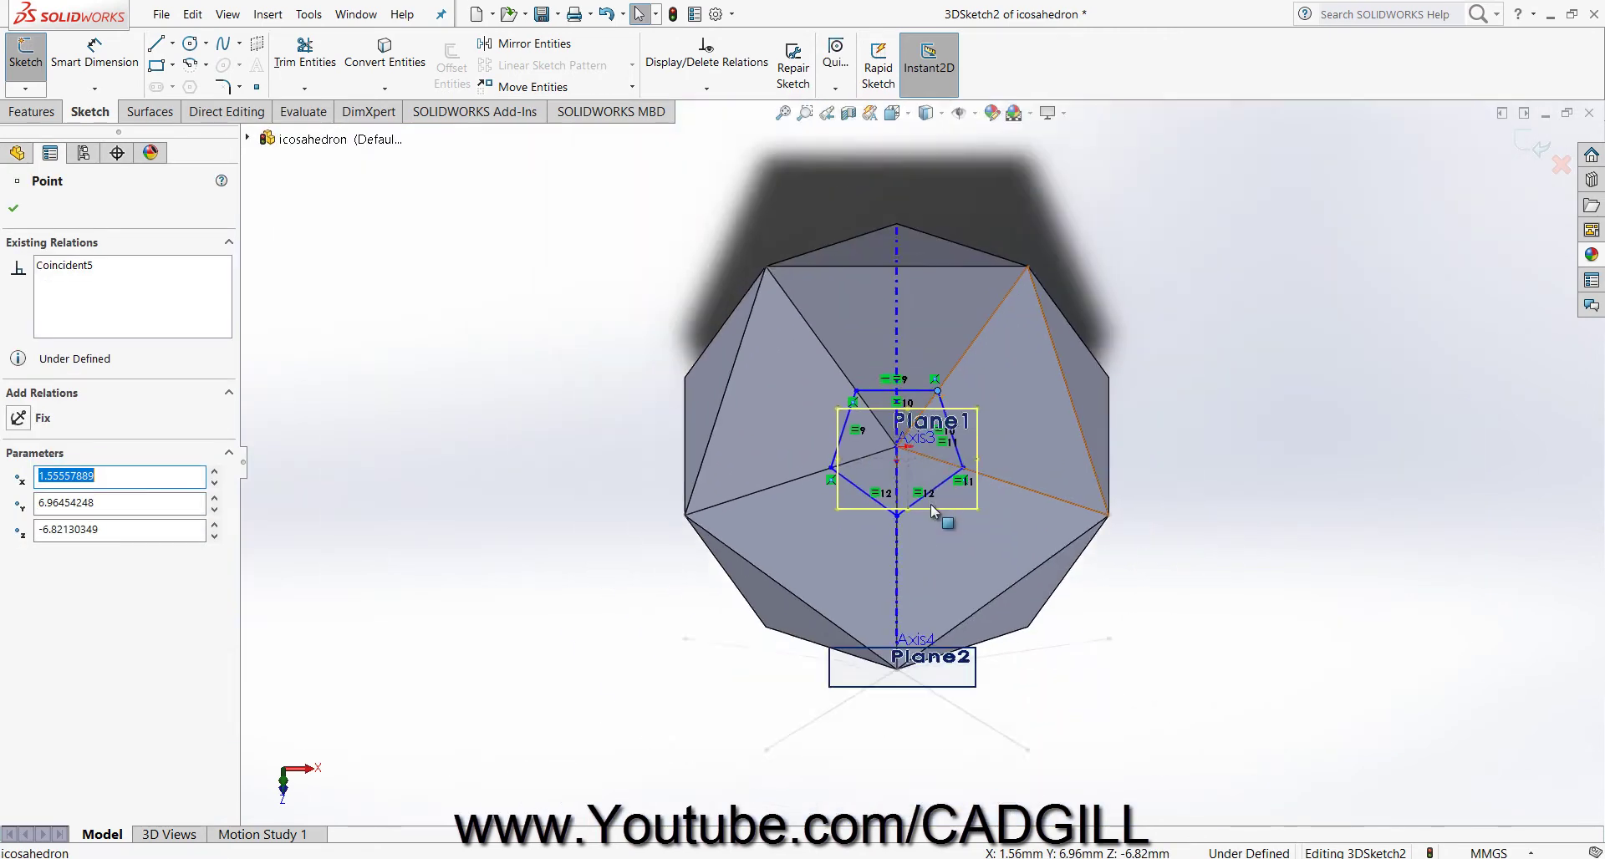
Activate Plane2 as the working plane of the 3D sketch.
scroll(935, 507, down, 1)
middle_drag(935, 507, 943, 409)
scroll(1004, 620, up, 4)
scroll(1005, 620, down, 3)
middle_drag(1005, 620, 1056, 638)
scroll(922, 515, down, 3)
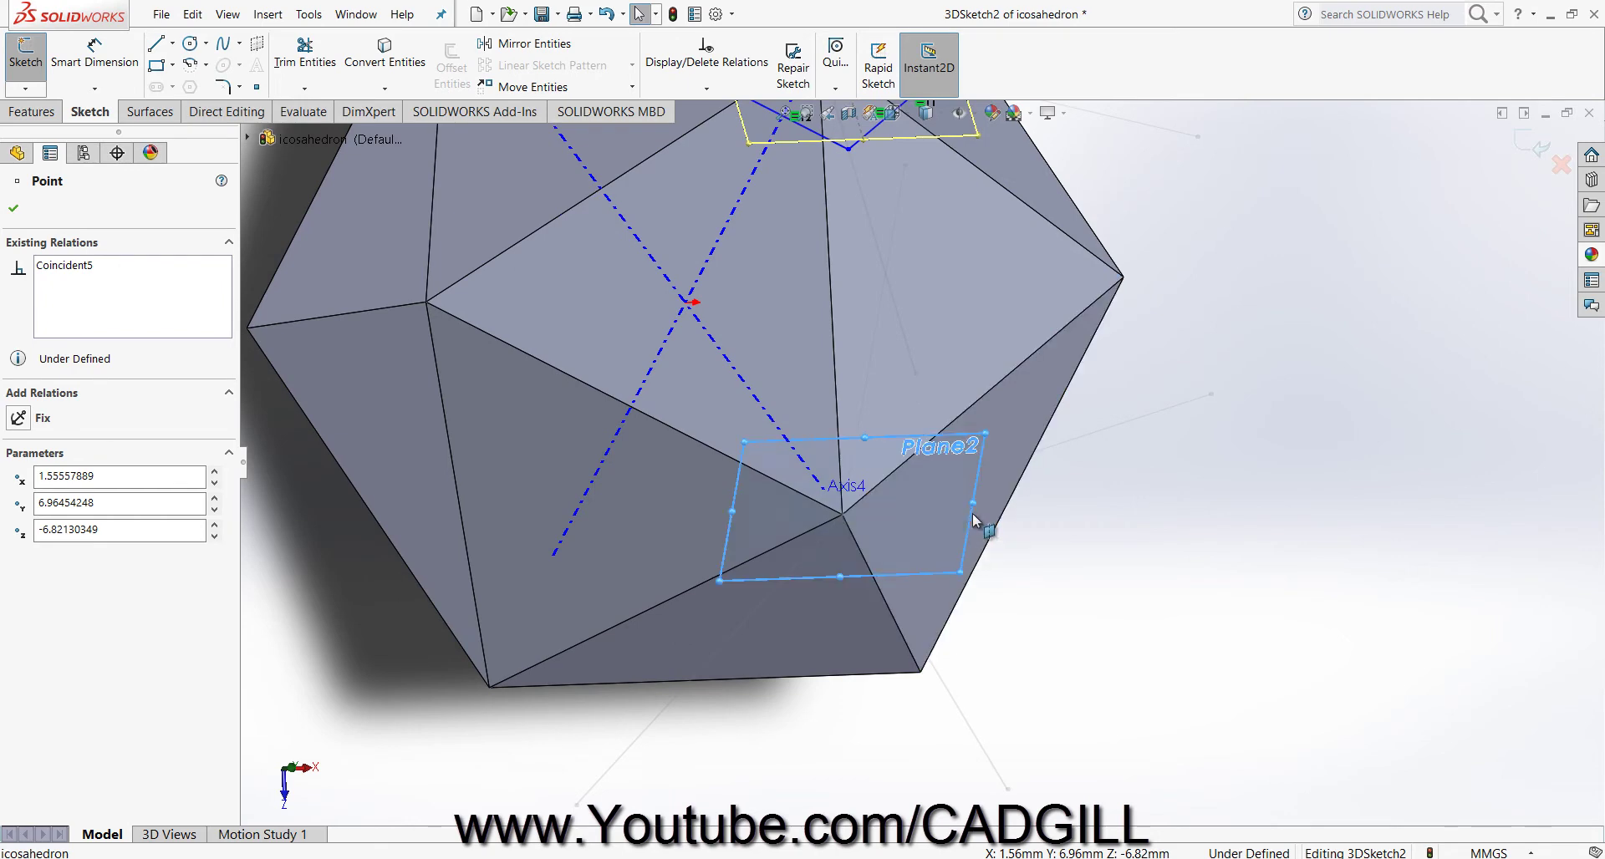
click(972, 522)
scroll(946, 493, up, 3)
scroll(930, 476, down, 2)
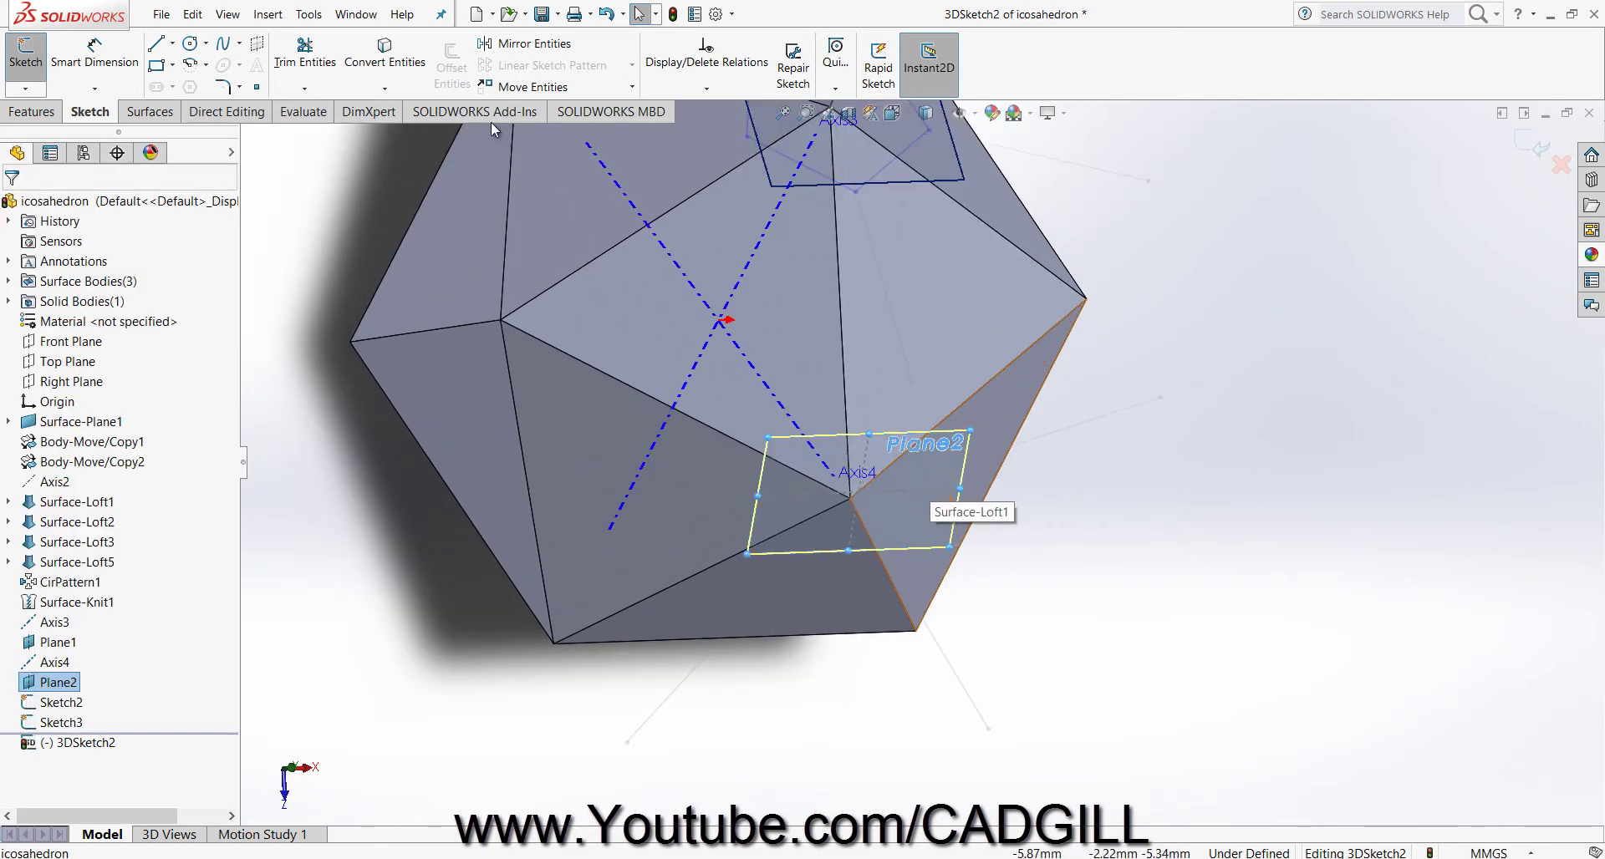
Sketch a closed five-sided outline on Plane2 around its vertex, with each corner on one of the edges meeting there.
click(890, 118)
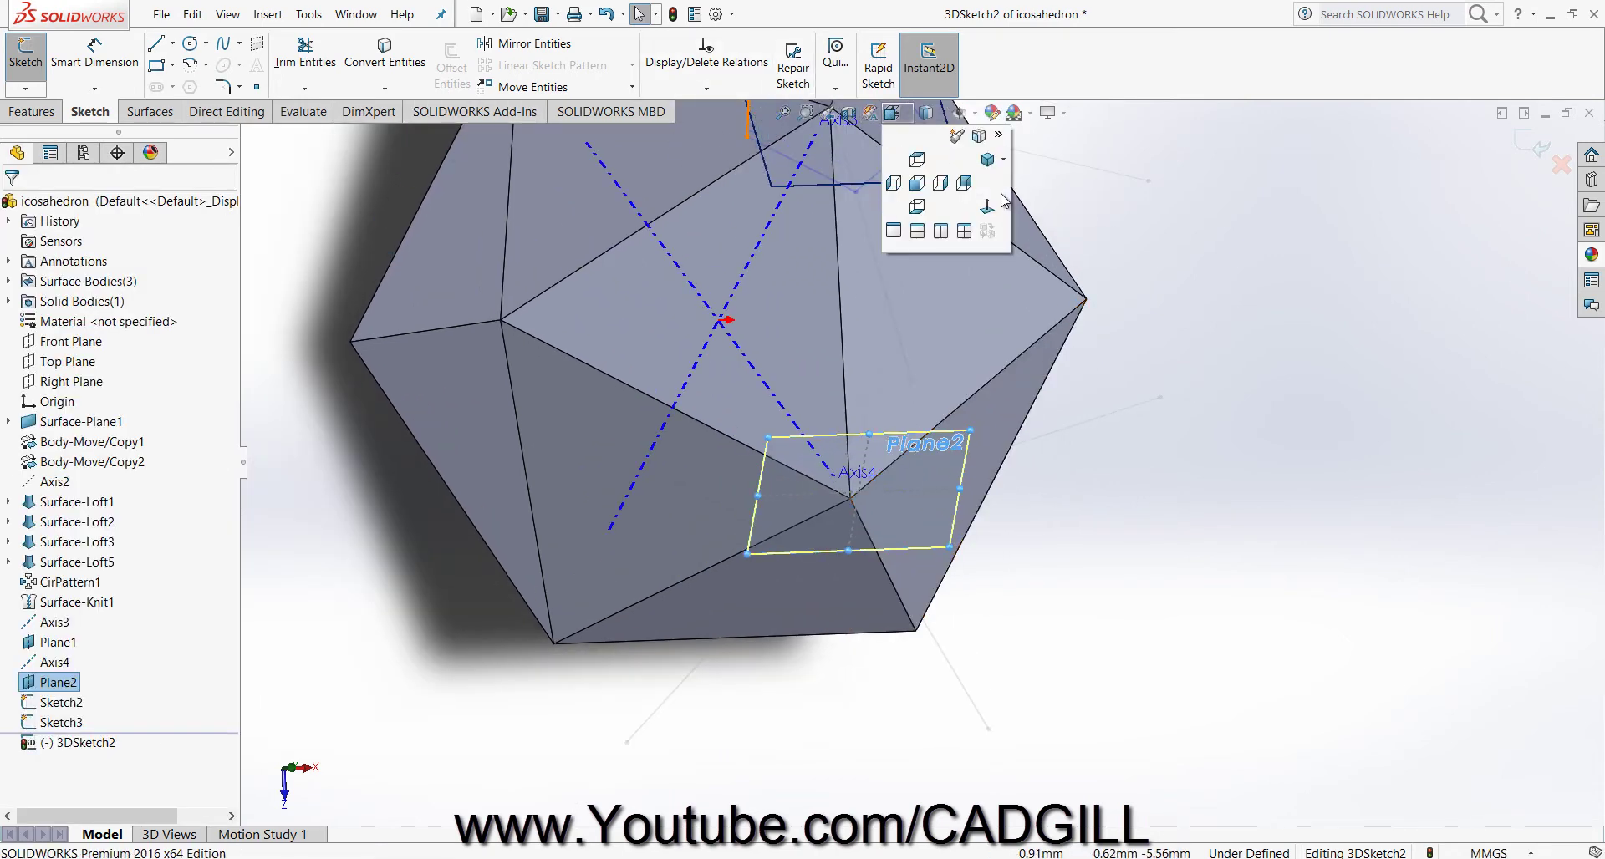
click(928, 247)
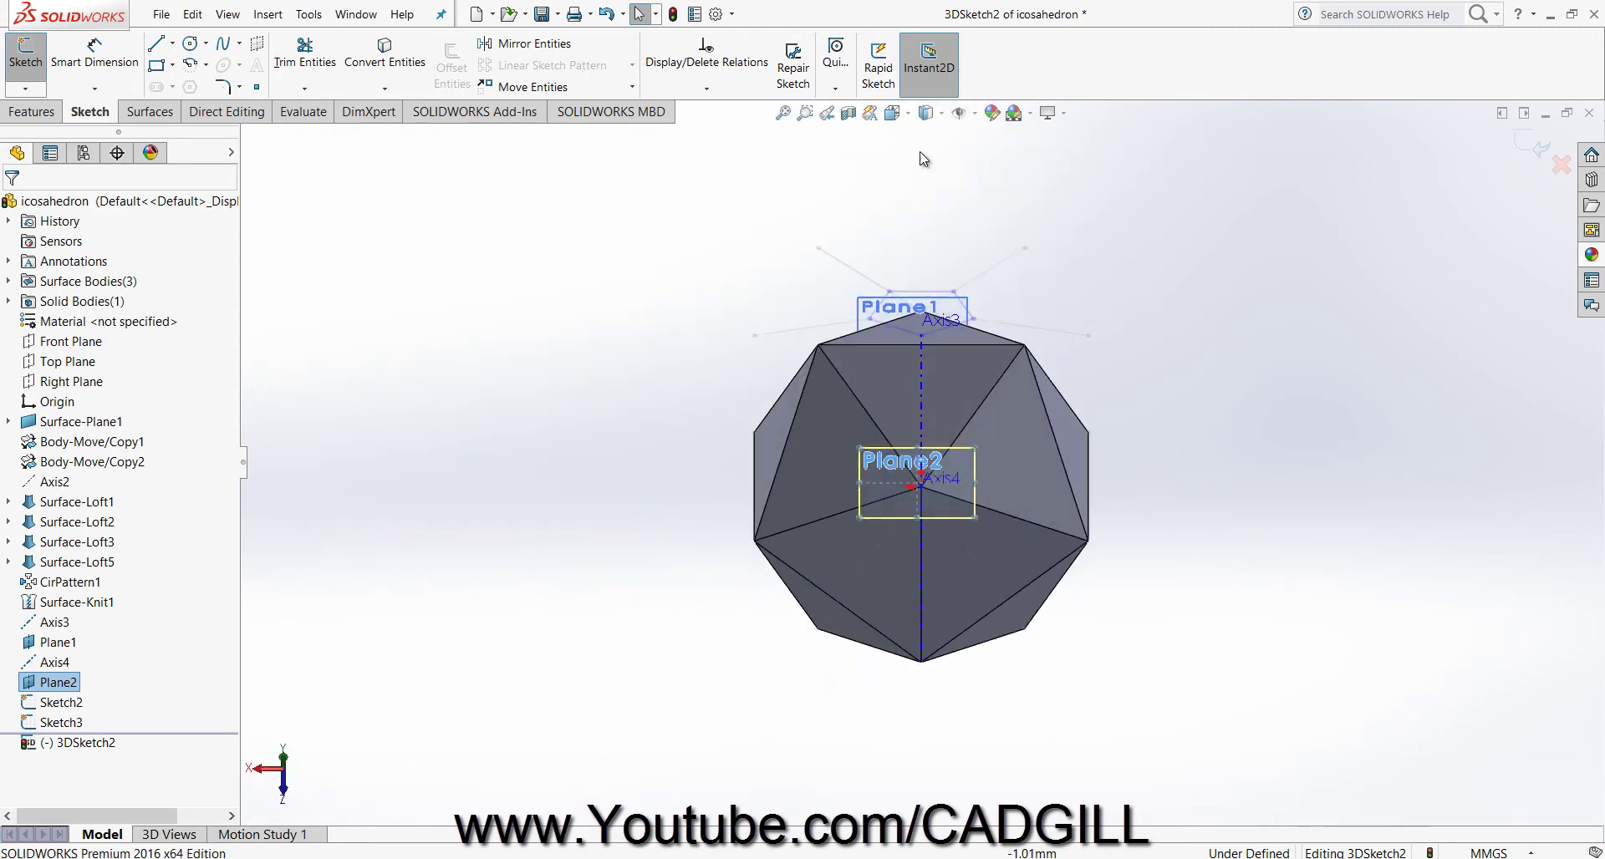
click(891, 113)
click(988, 211)
scroll(946, 414, down, 4)
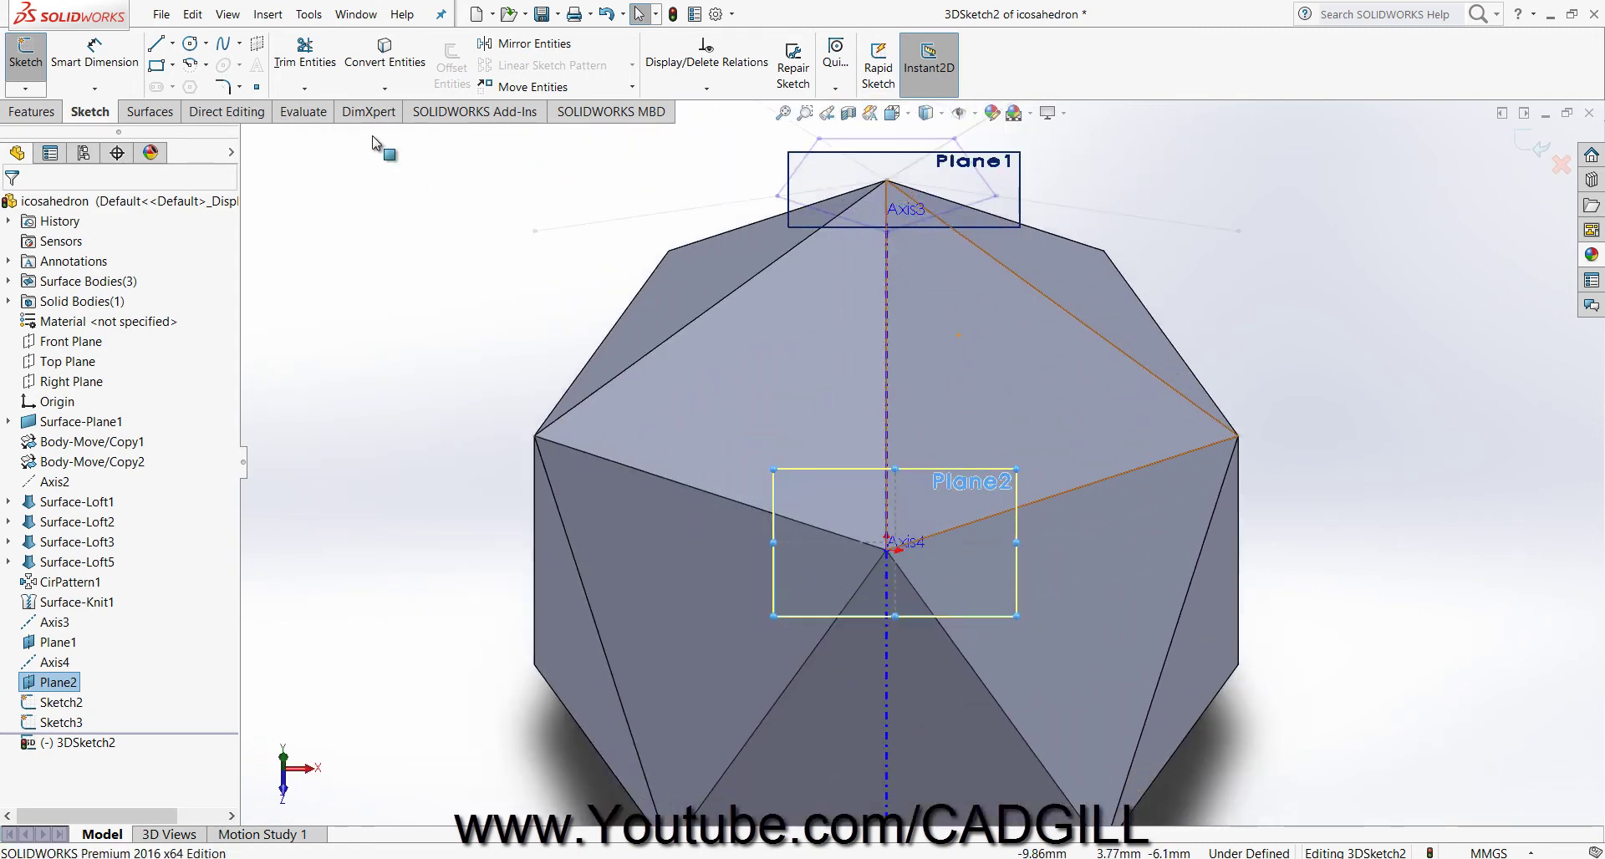
click(155, 43)
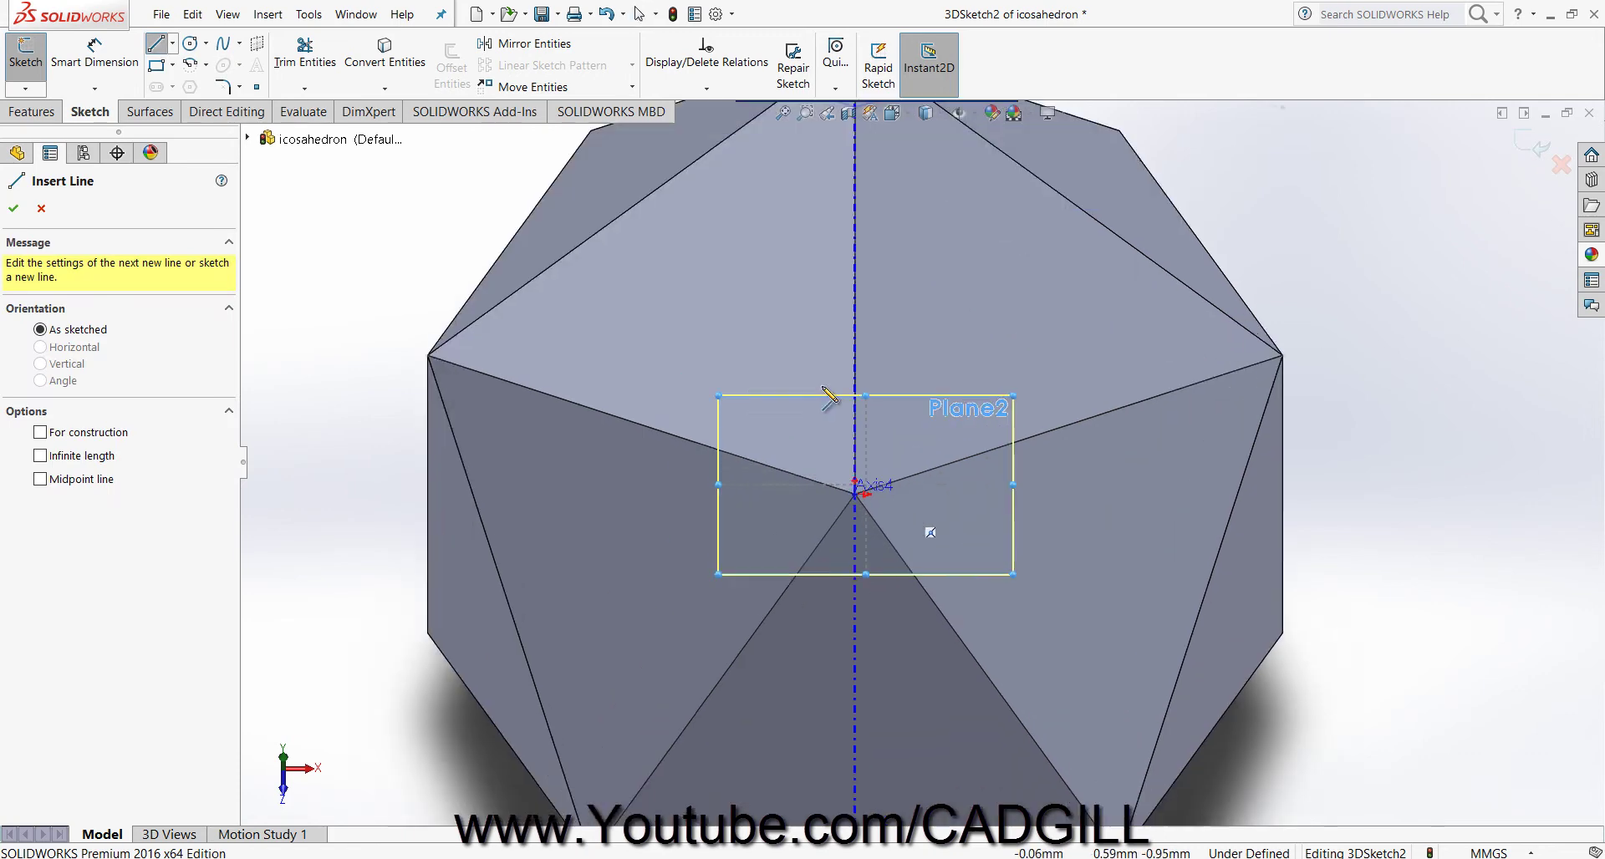
click(854, 332)
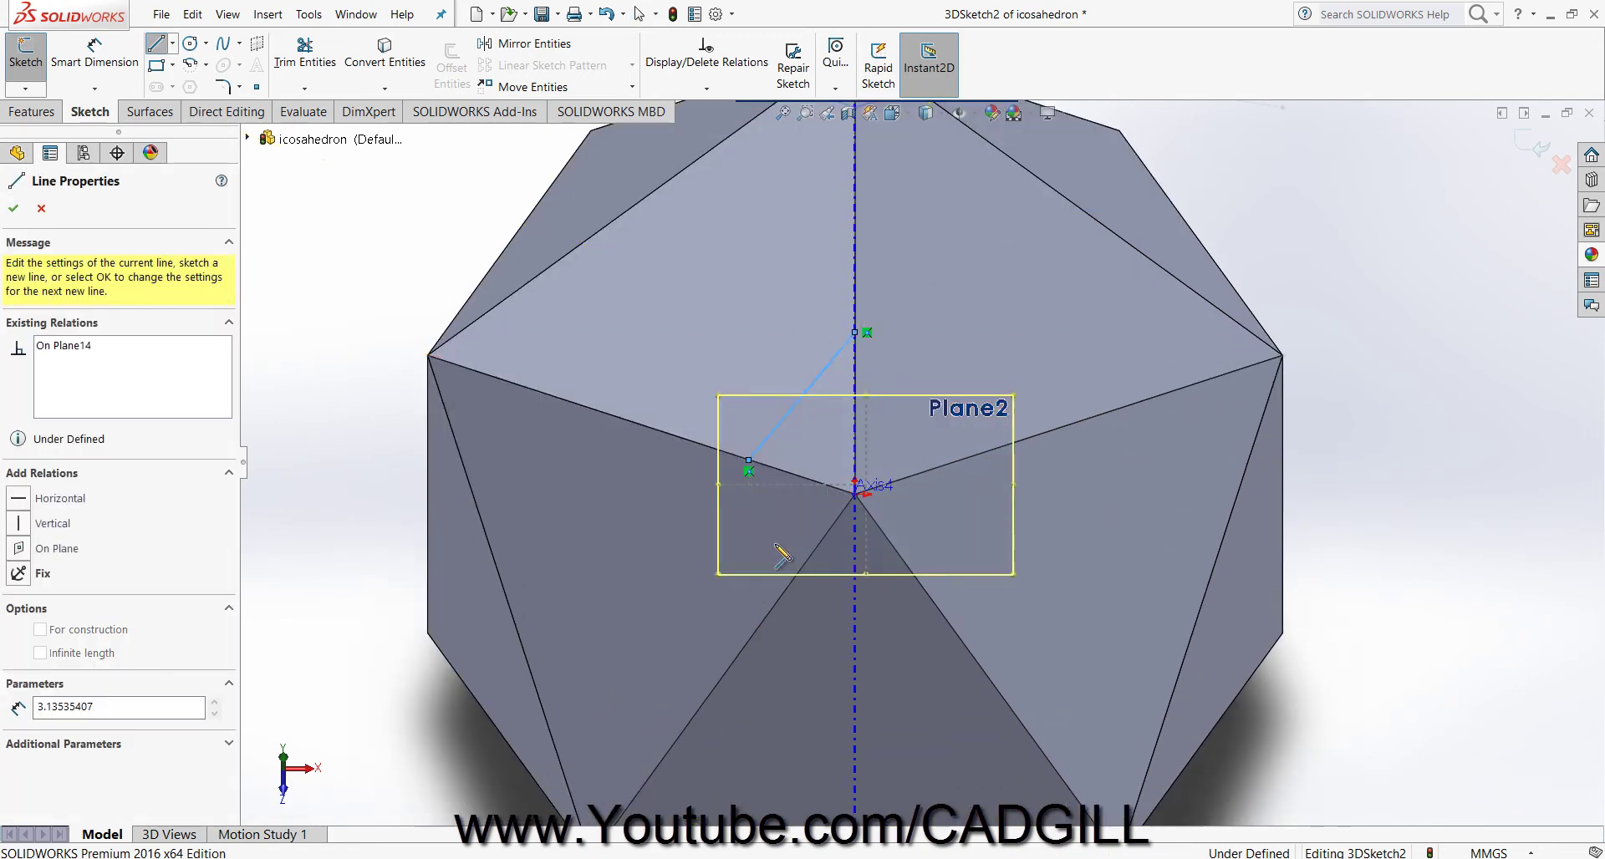
click(749, 459)
click(791, 579)
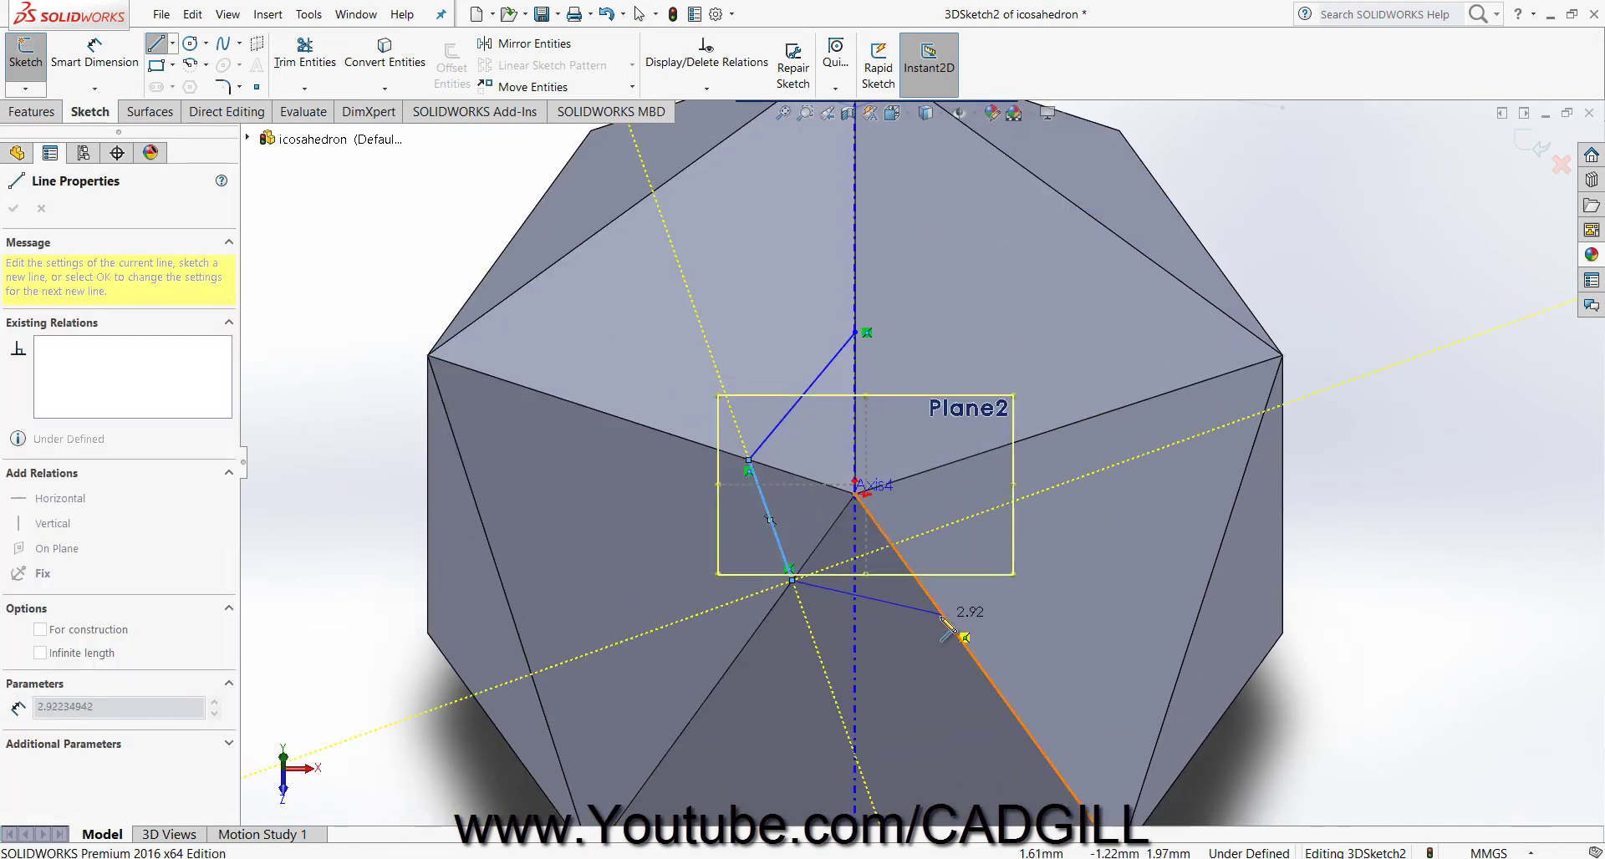
click(942, 616)
click(980, 453)
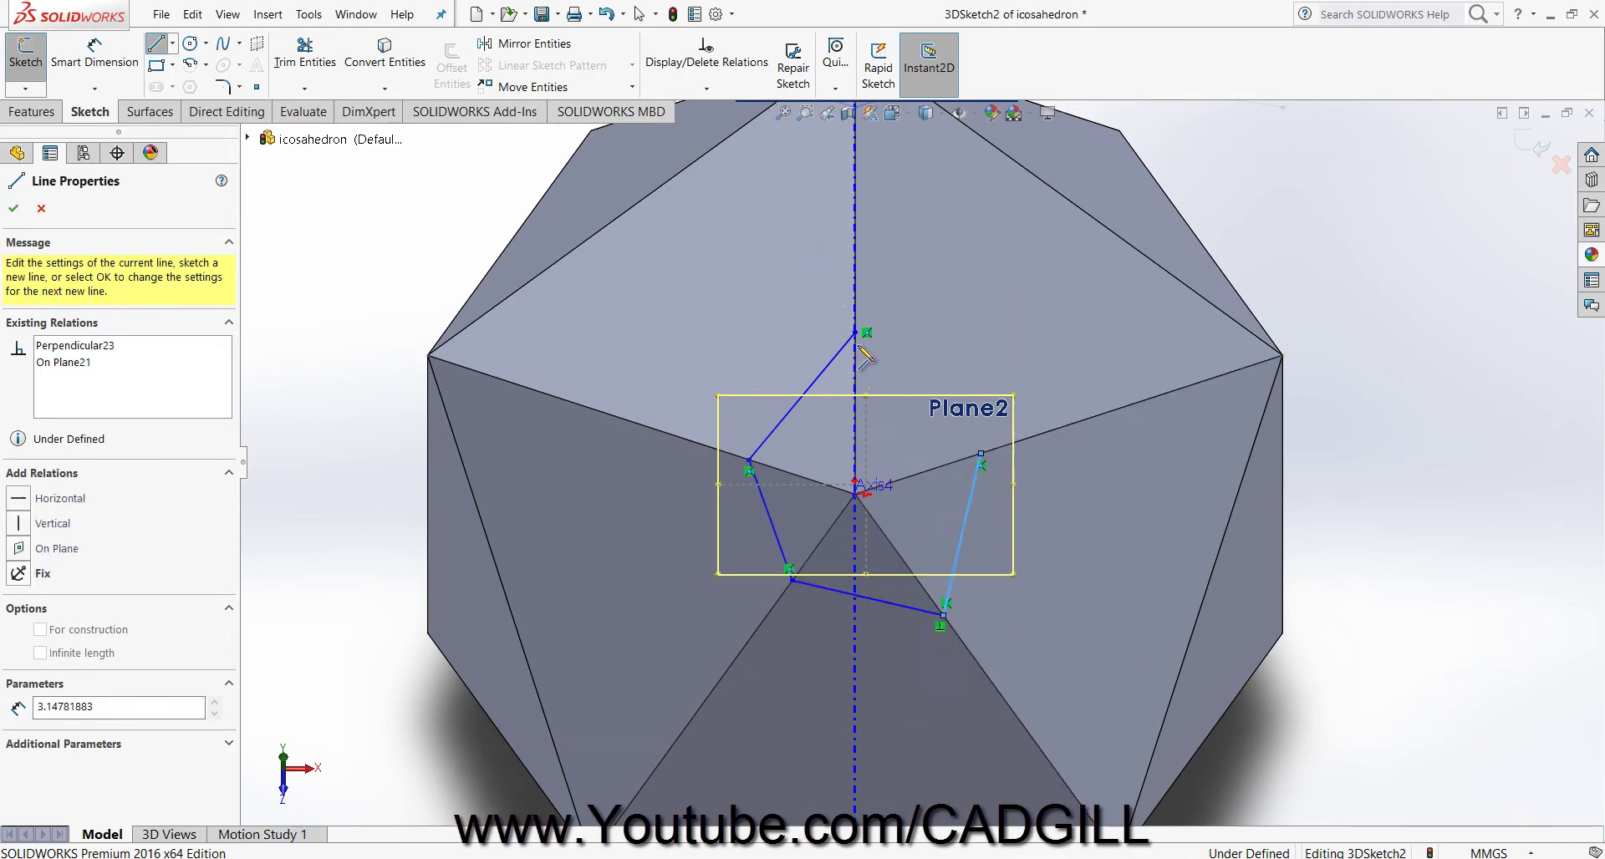
click(854, 332)
right_click(963, 295)
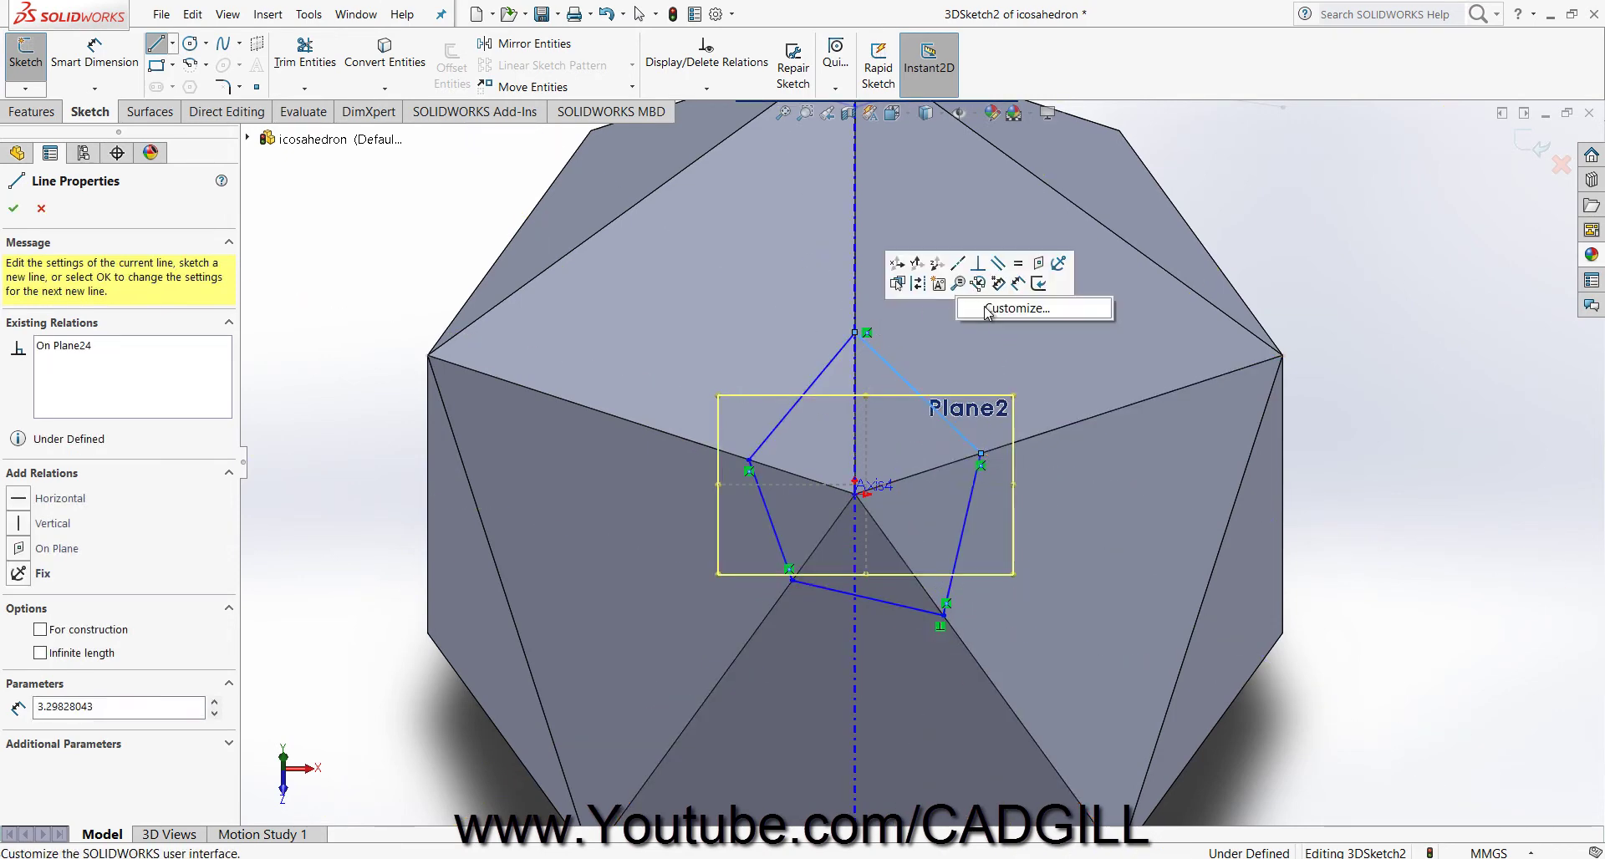
right_click(935, 345)
click(993, 361)
Try to make all five sides of the new Plane2 outline equal in length.
drag(1375, 661, 680, 294)
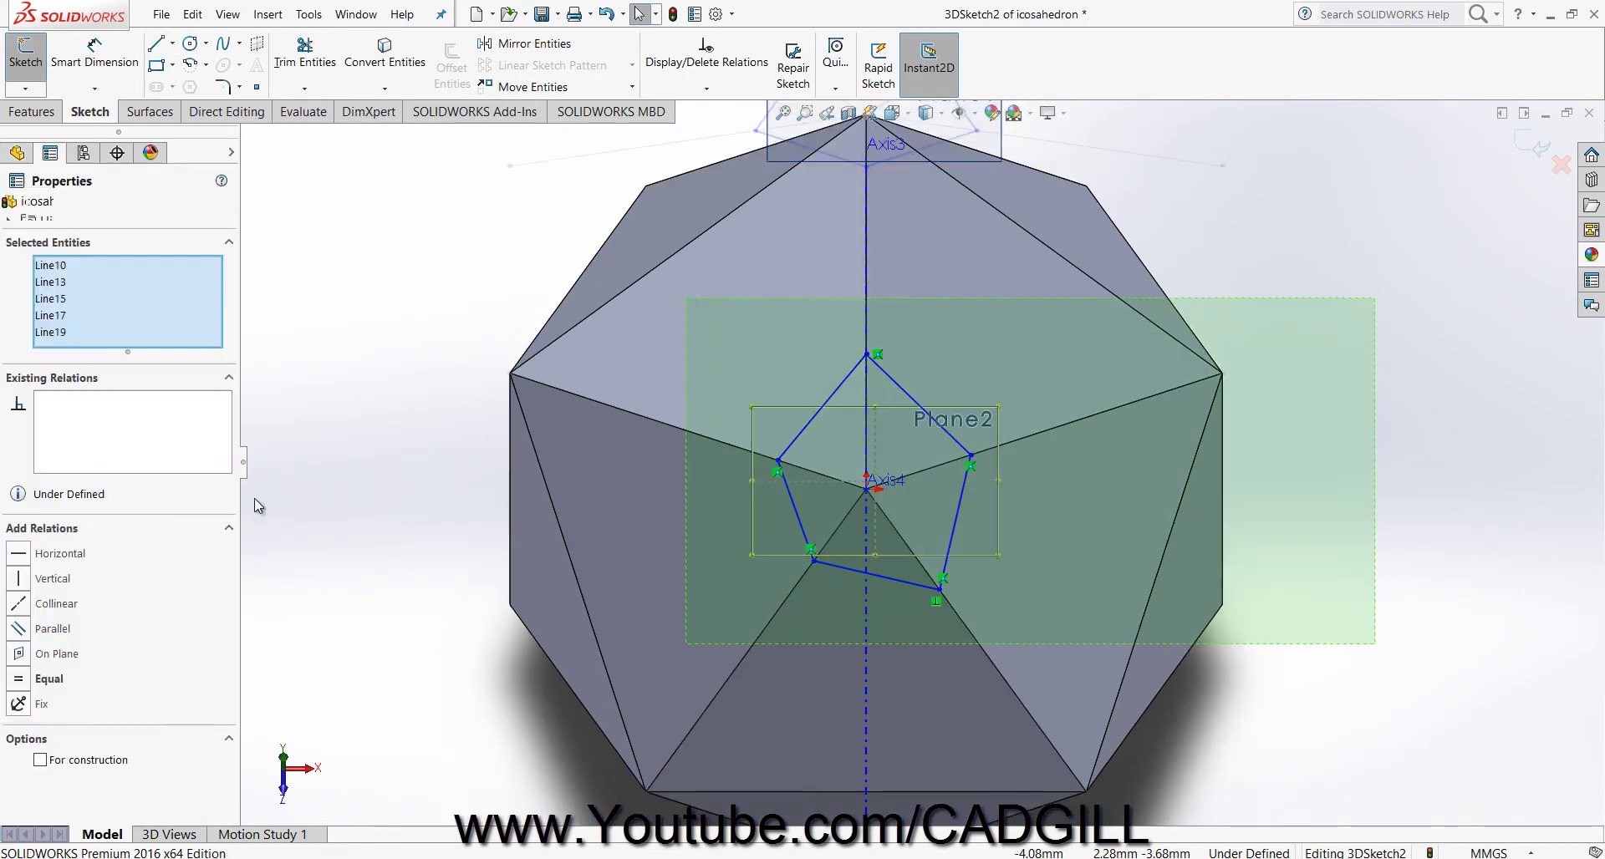
click(22, 681)
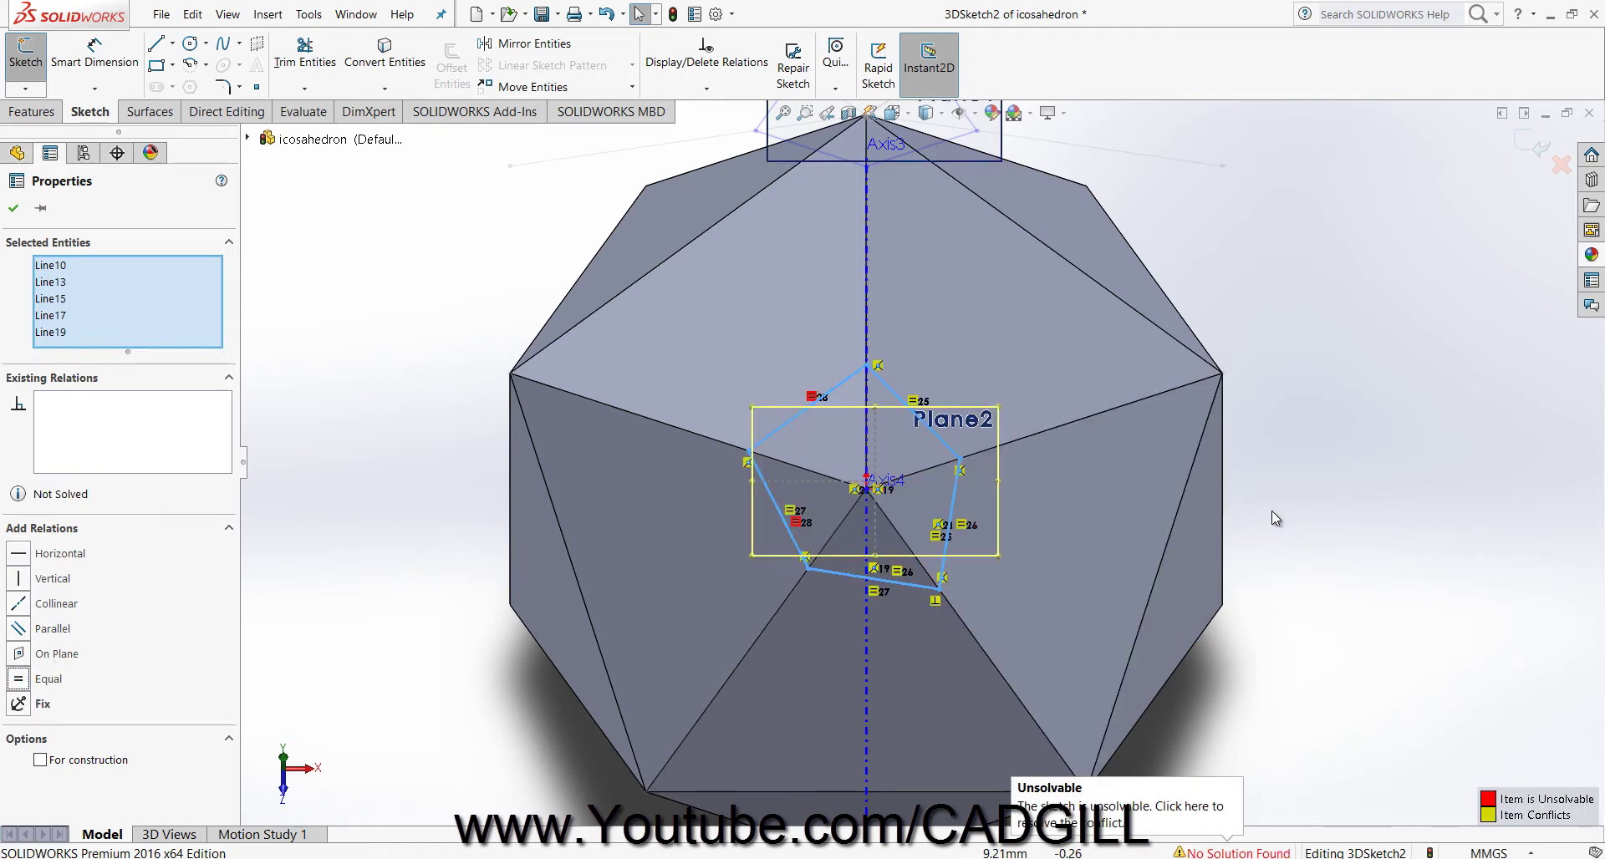
click(1429, 539)
Delete the conflicting On Plane relations 19 and 21 as well as the whole Plane2 outline.
scroll(981, 549, down, 3)
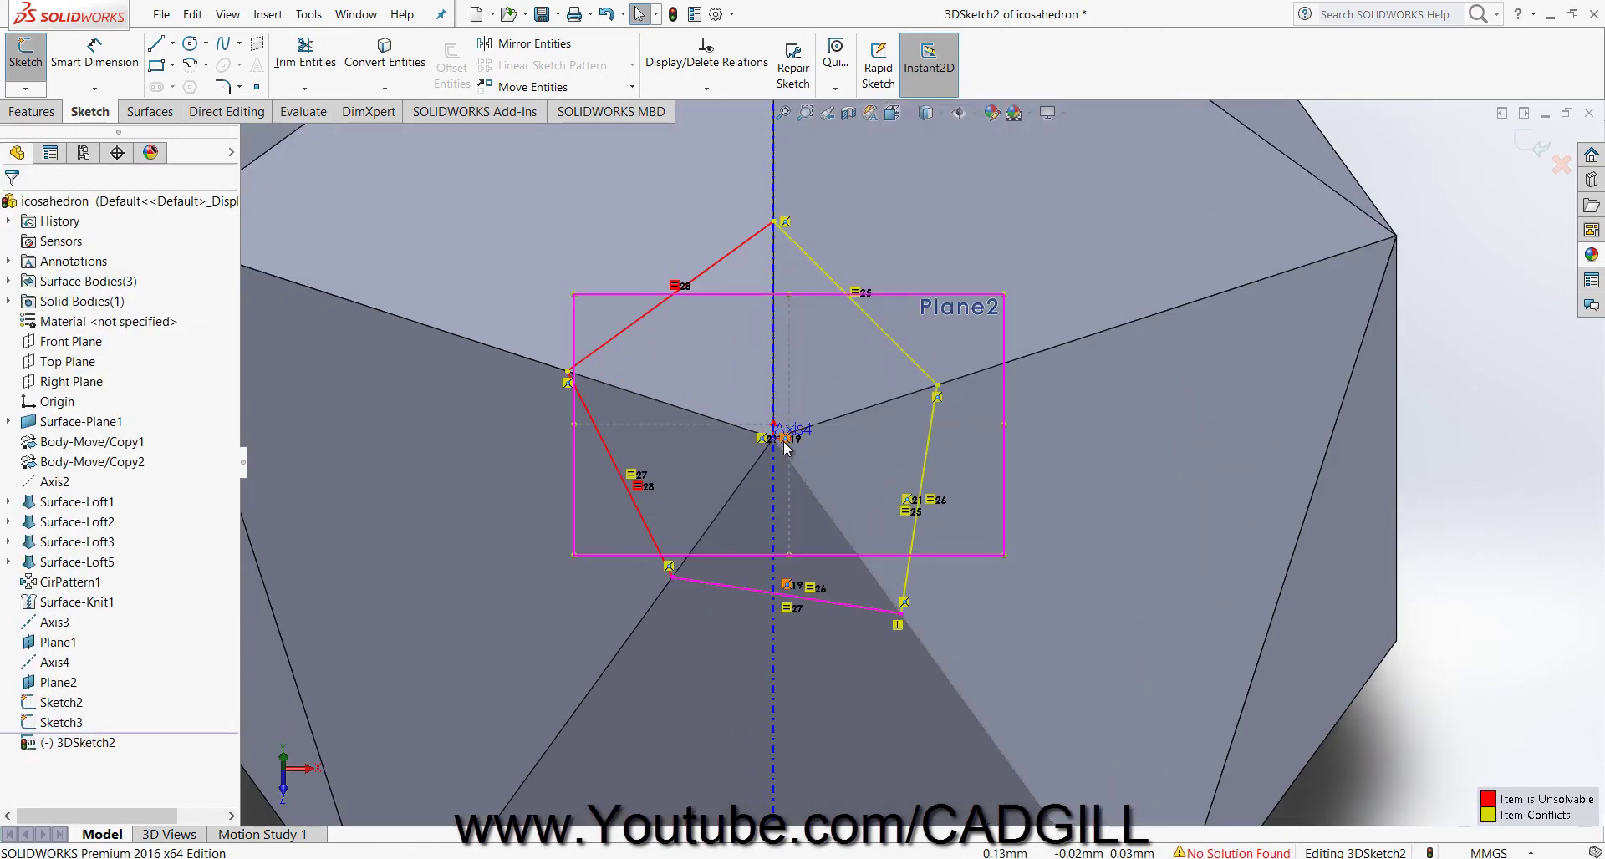
key(Delete)
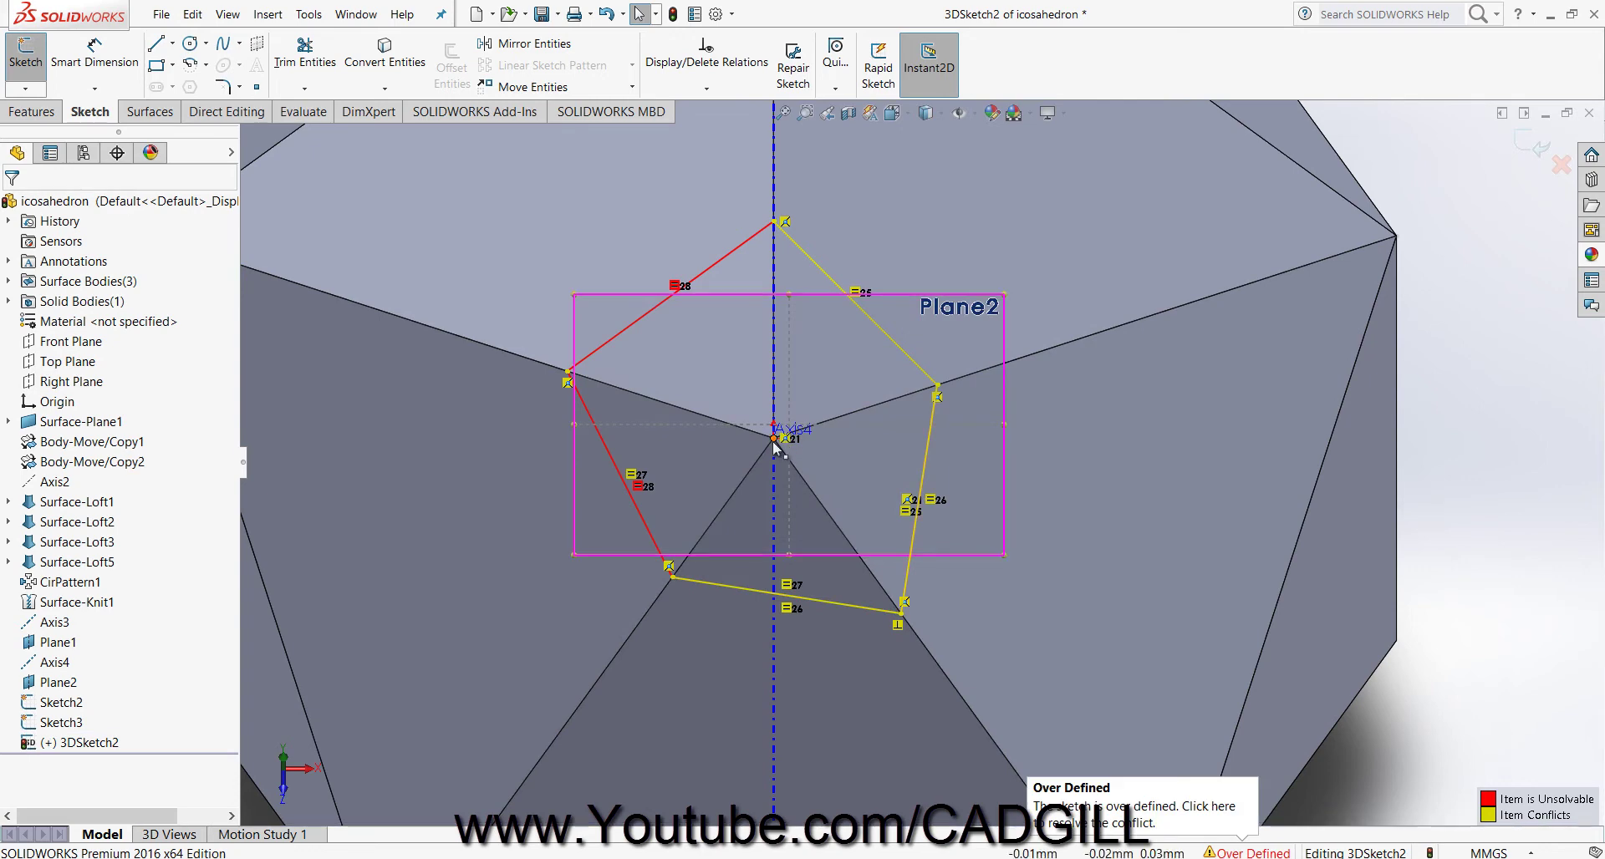
key(Delete)
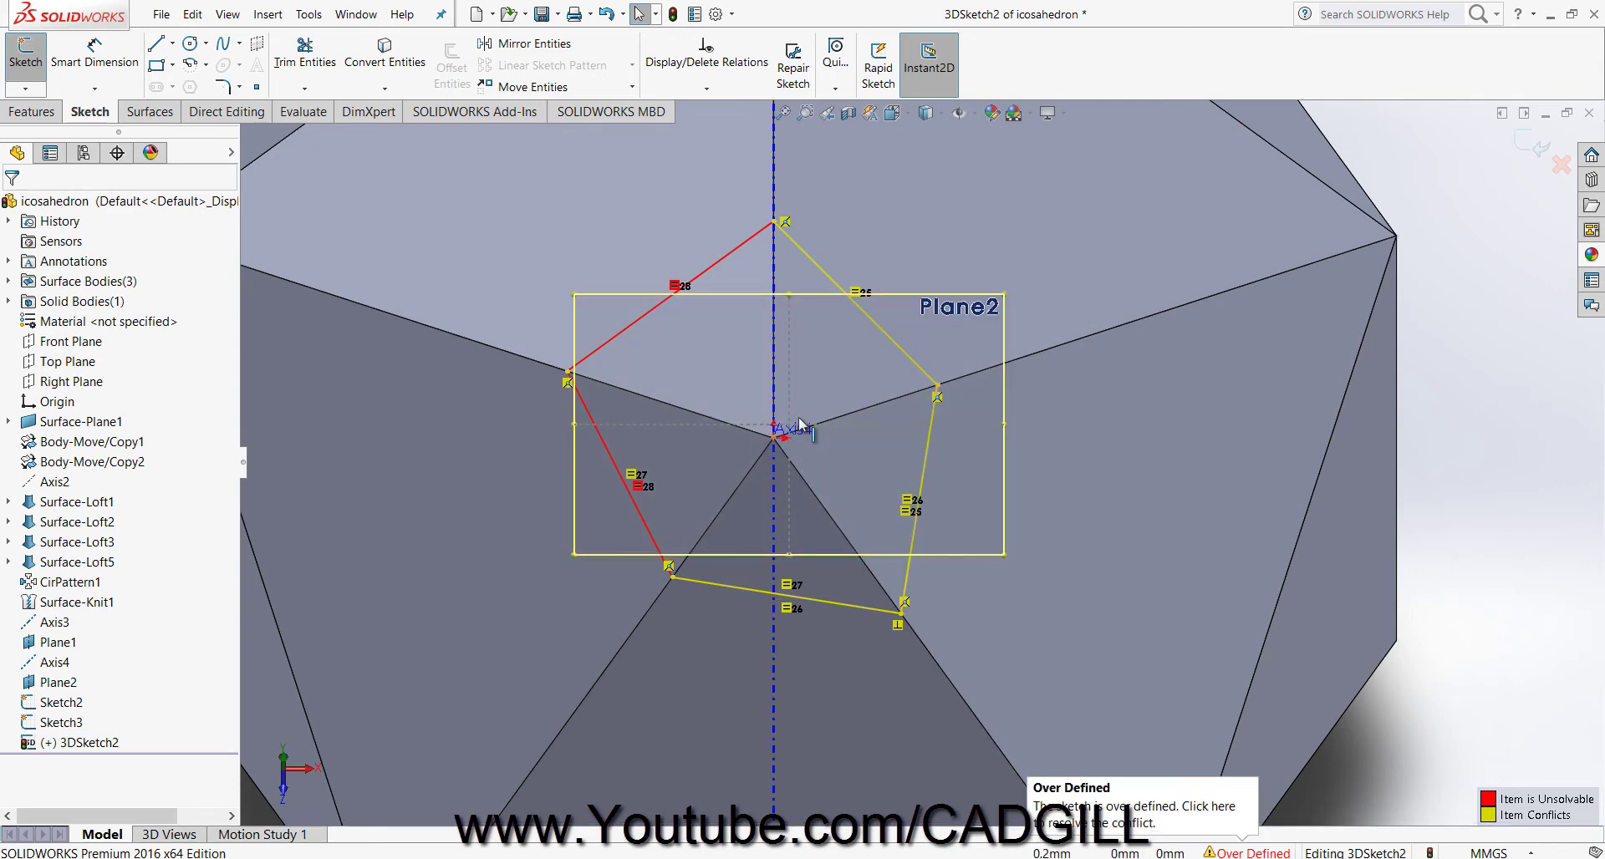
scroll(1078, 372, up, 5)
drag(1413, 565, 650, 309)
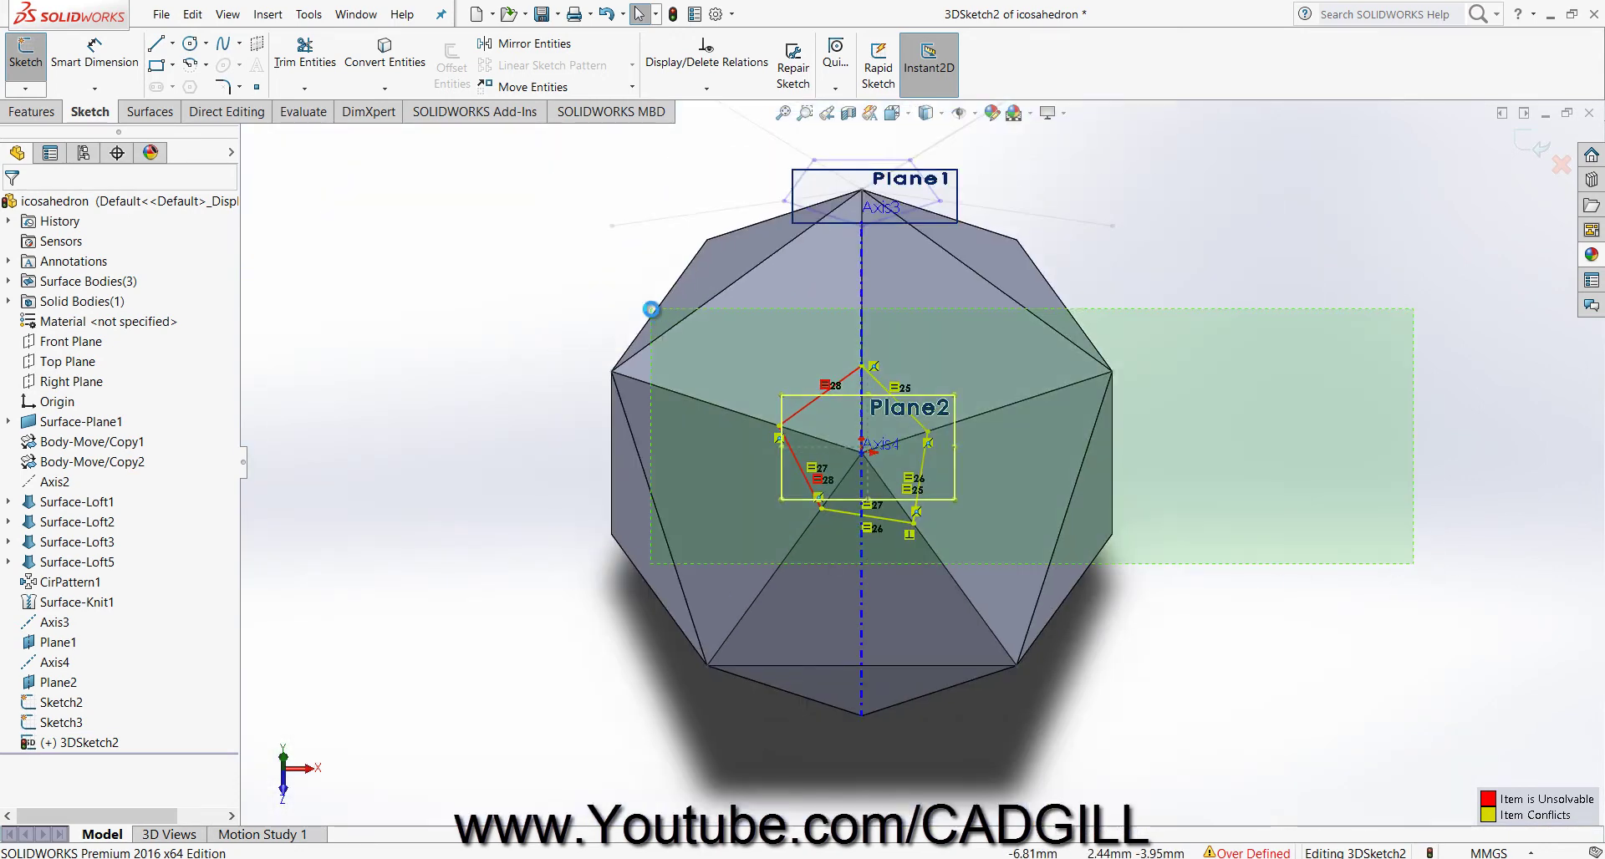
key(Delete)
Redraw a closed five-line pentagon on Plane2 around its vertex, placing each corner on one of the edges meeting there.
scroll(894, 330, down, 5)
key(l)
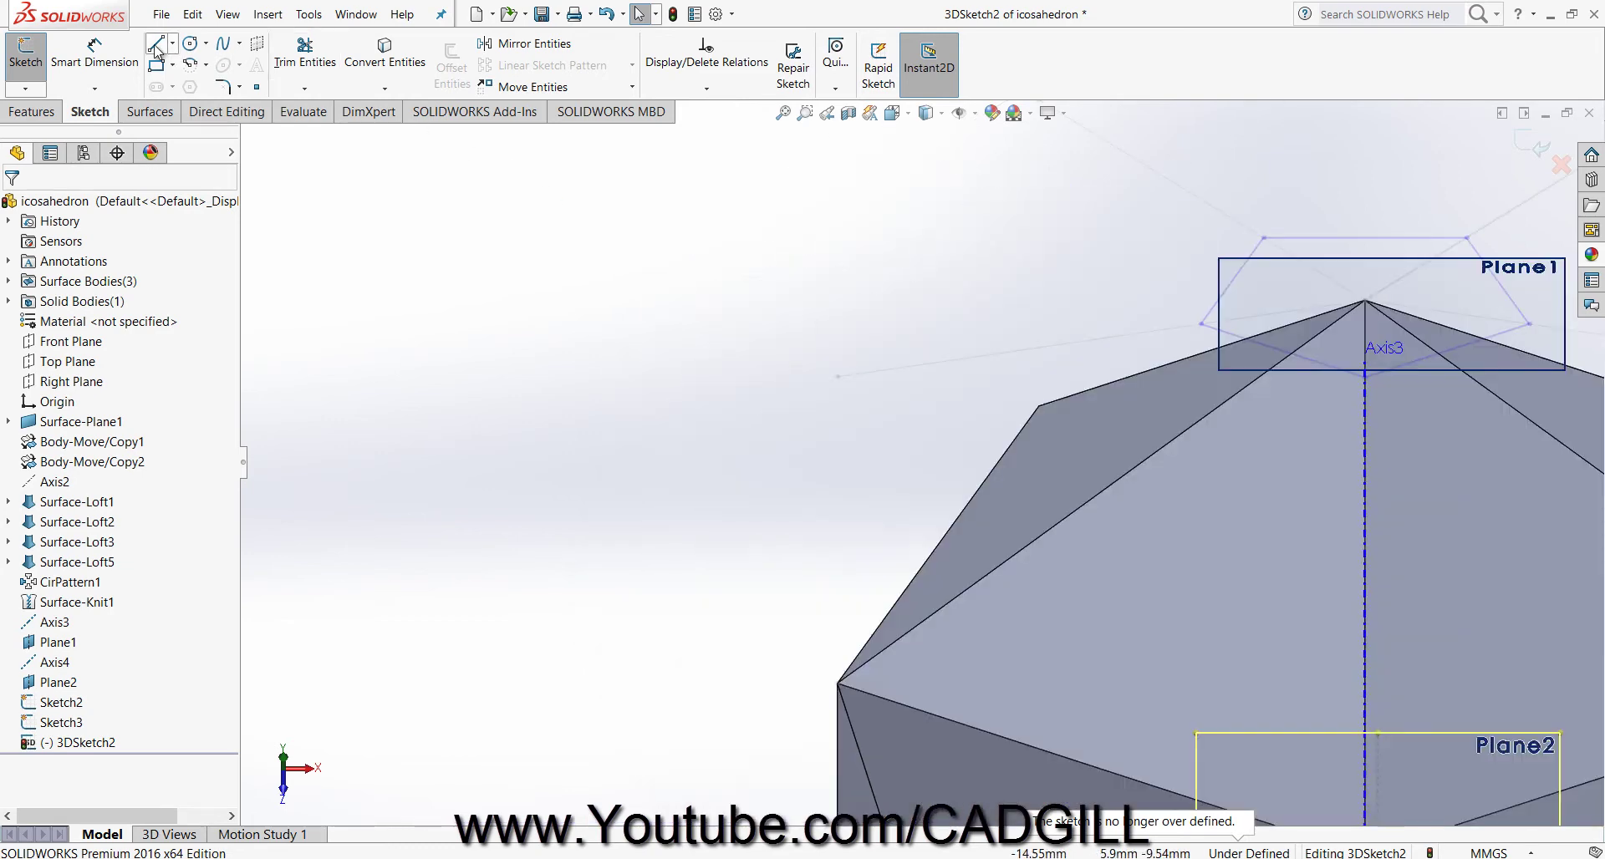
scroll(1305, 451, up, 6)
scroll(1245, 694, down, 5)
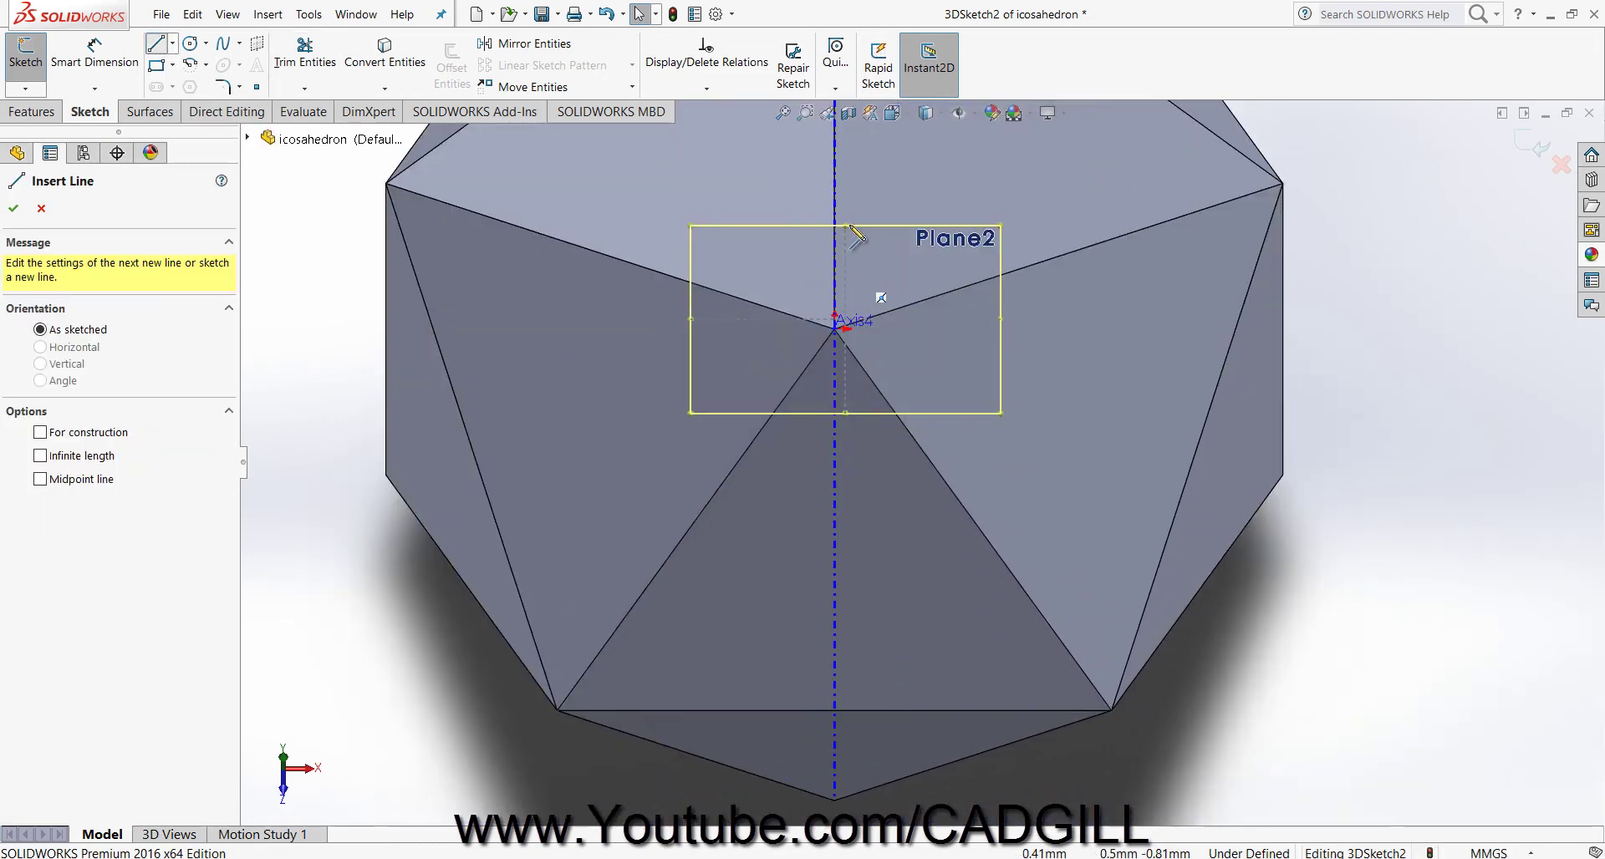
click(834, 171)
click(693, 283)
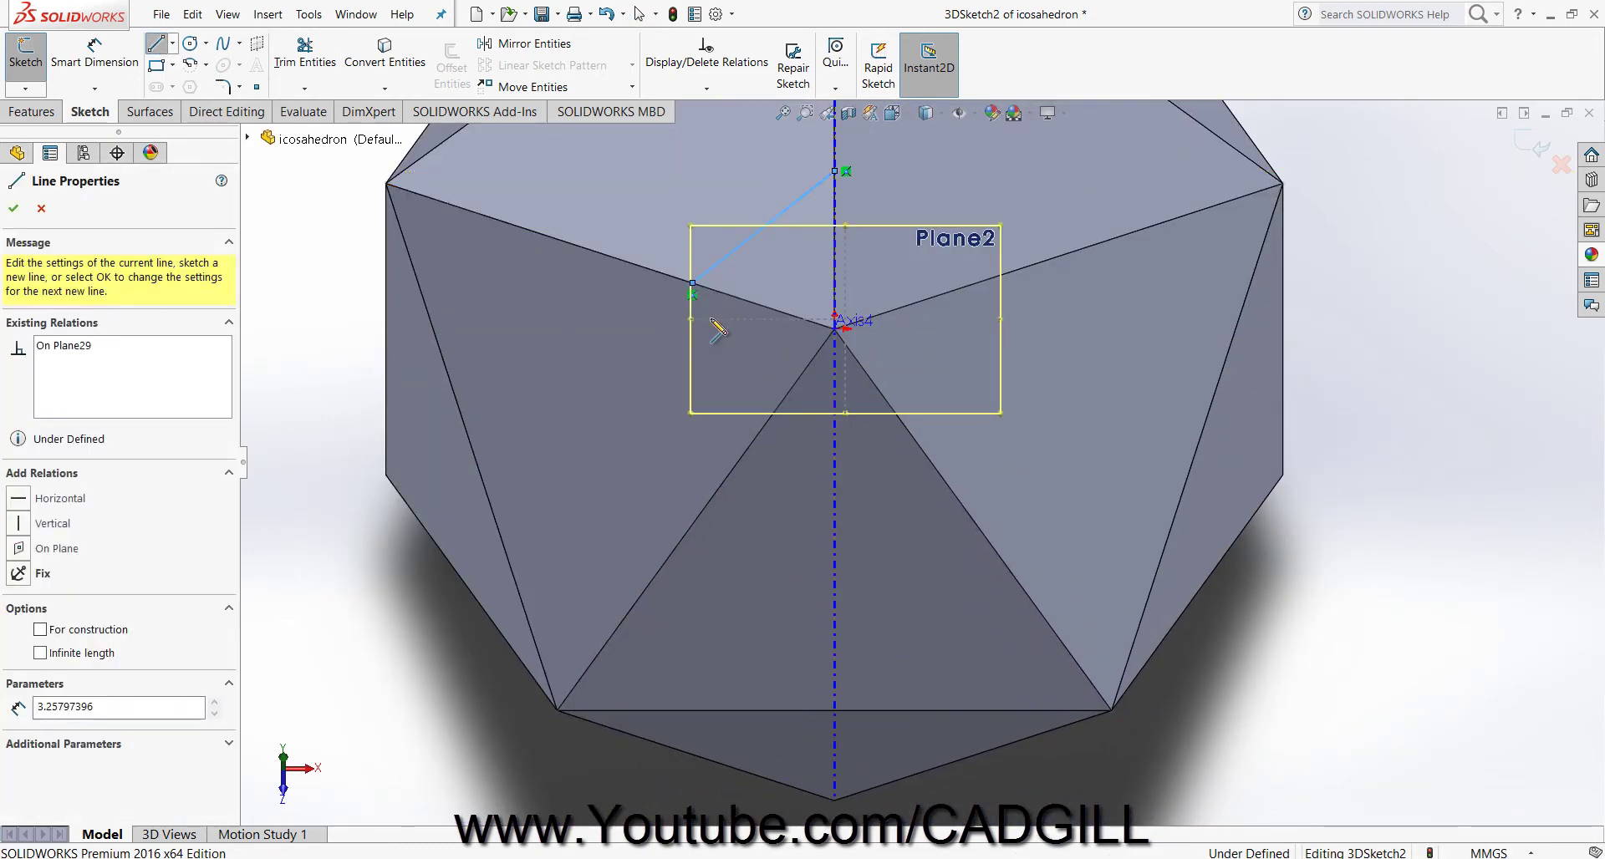
click(738, 460)
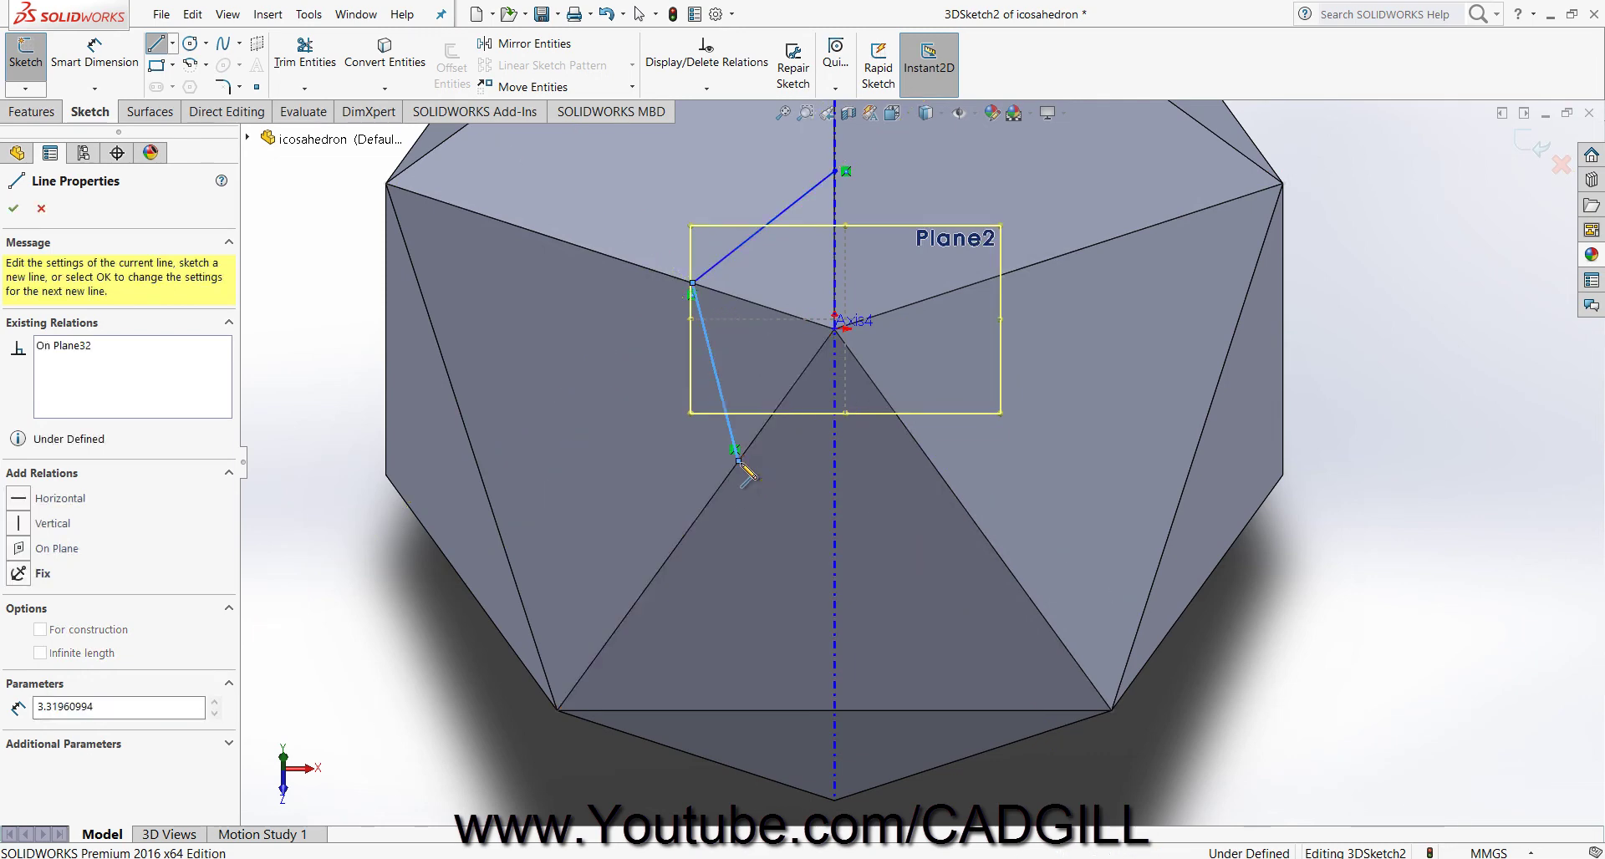
click(944, 481)
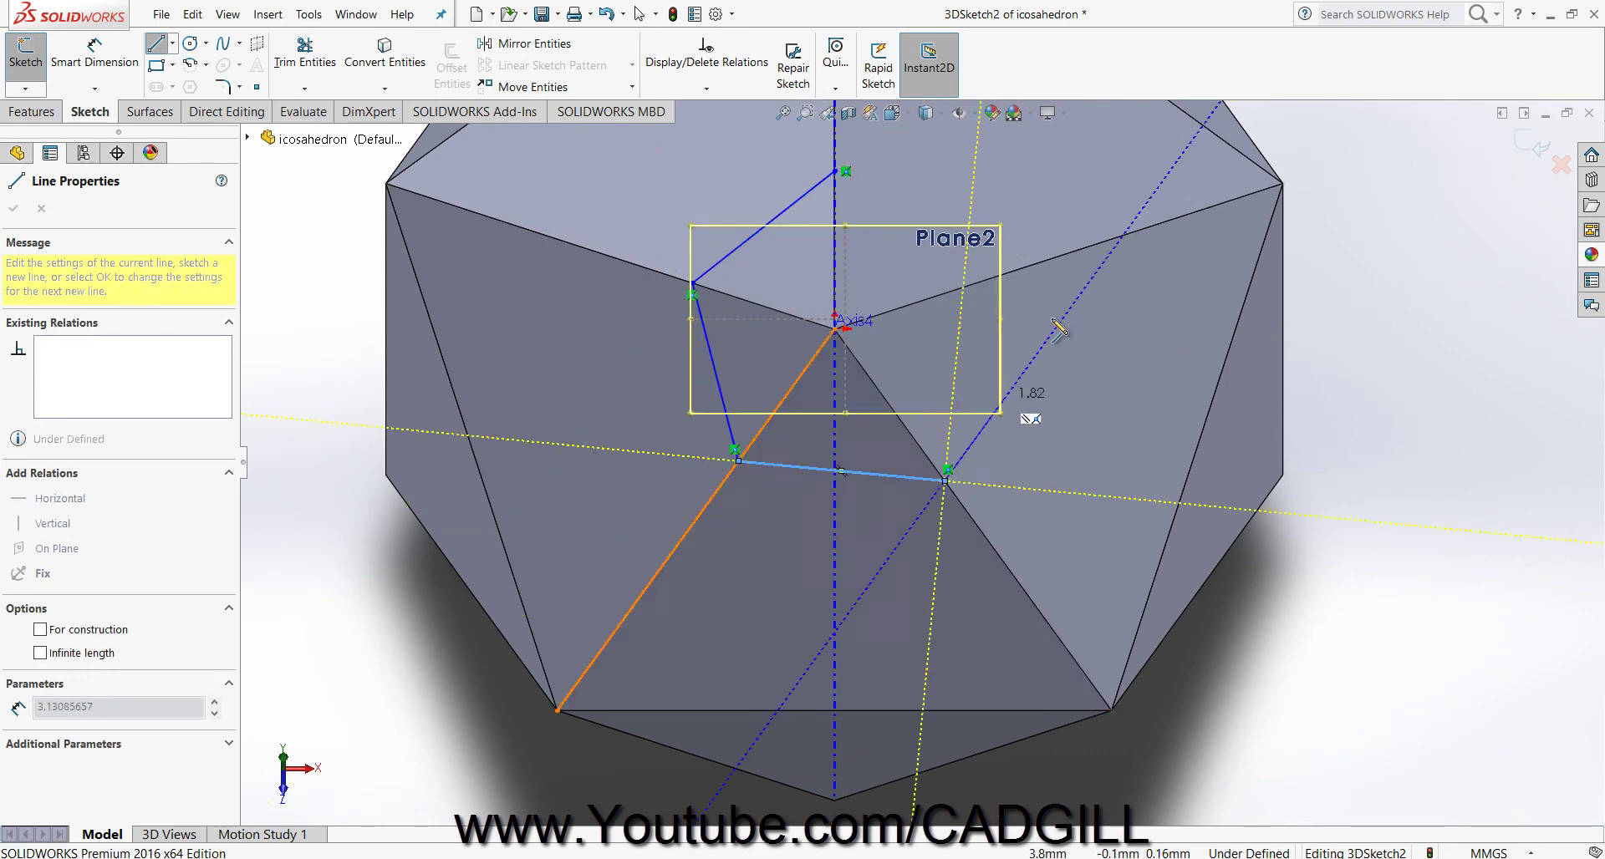
click(1031, 266)
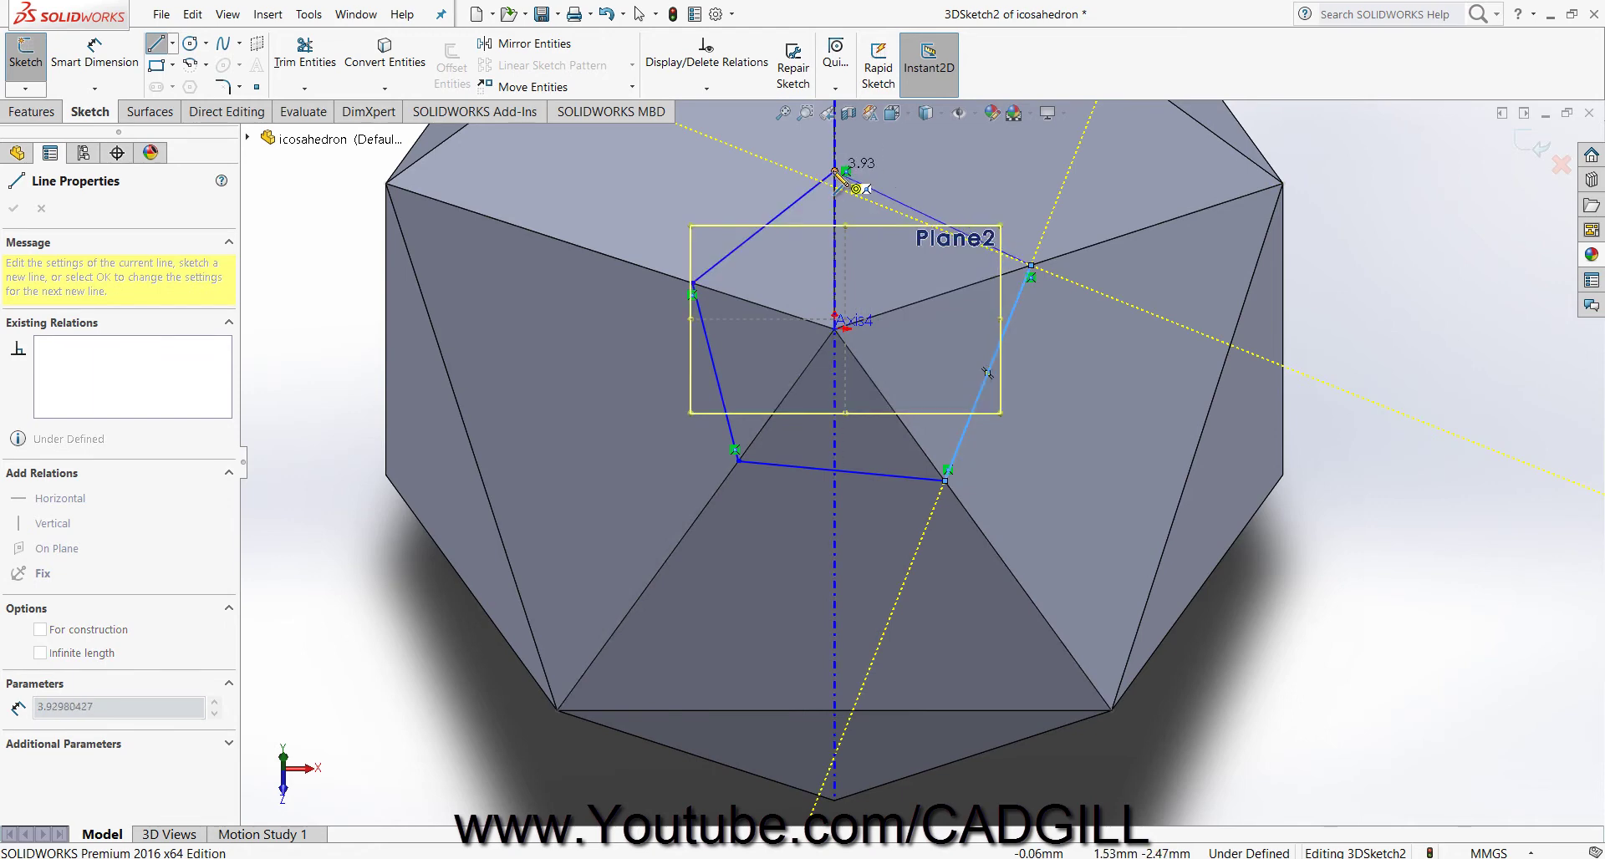
click(834, 172)
right_click(1138, 190)
click(1163, 209)
Apply an Equal relation to all five sides of the redrawn Plane2 pentagon.
scroll(1271, 399, up, 3)
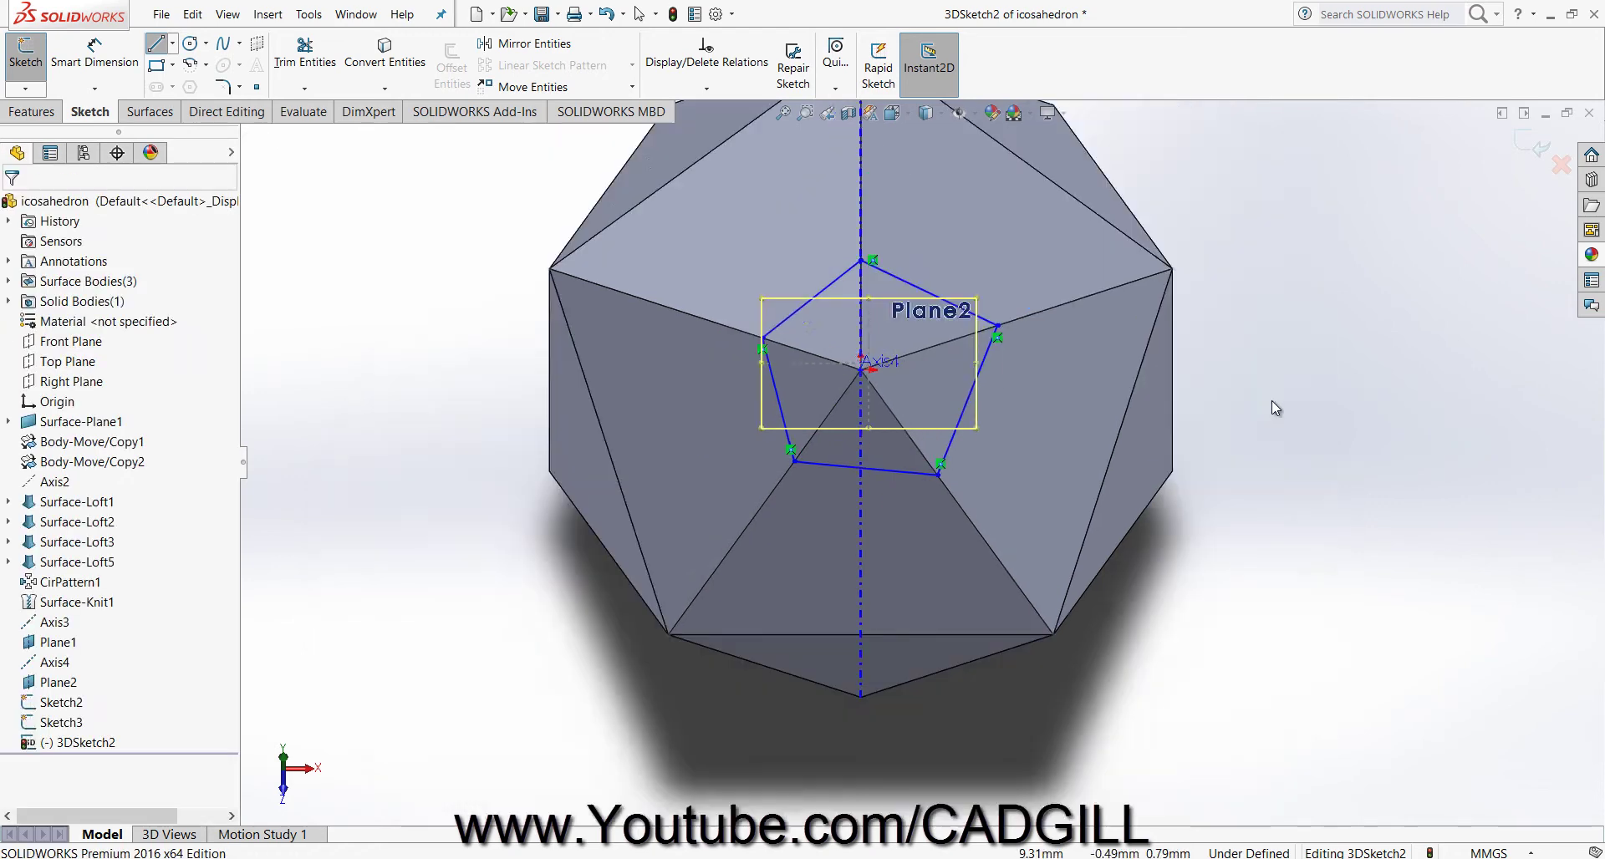
scroll(1279, 473, down, 2)
drag(1312, 529, 404, 261)
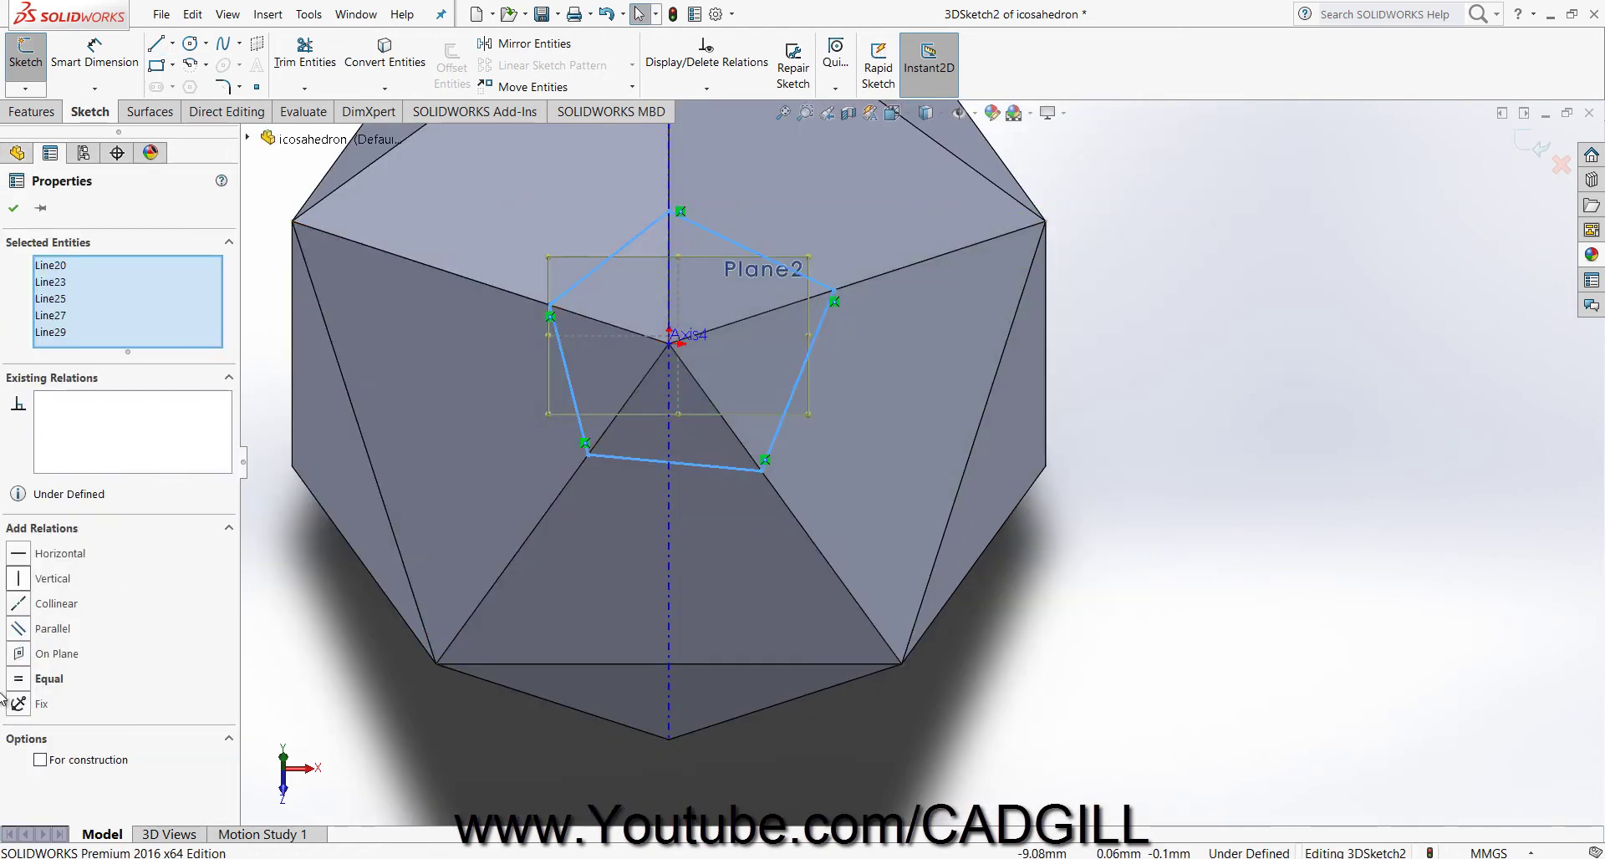
click(15, 683)
scroll(1176, 319, up, 2)
key(Escape)
Make the lowest side of the Plane2 pentagon horizontal.
scroll(814, 418, down, 4)
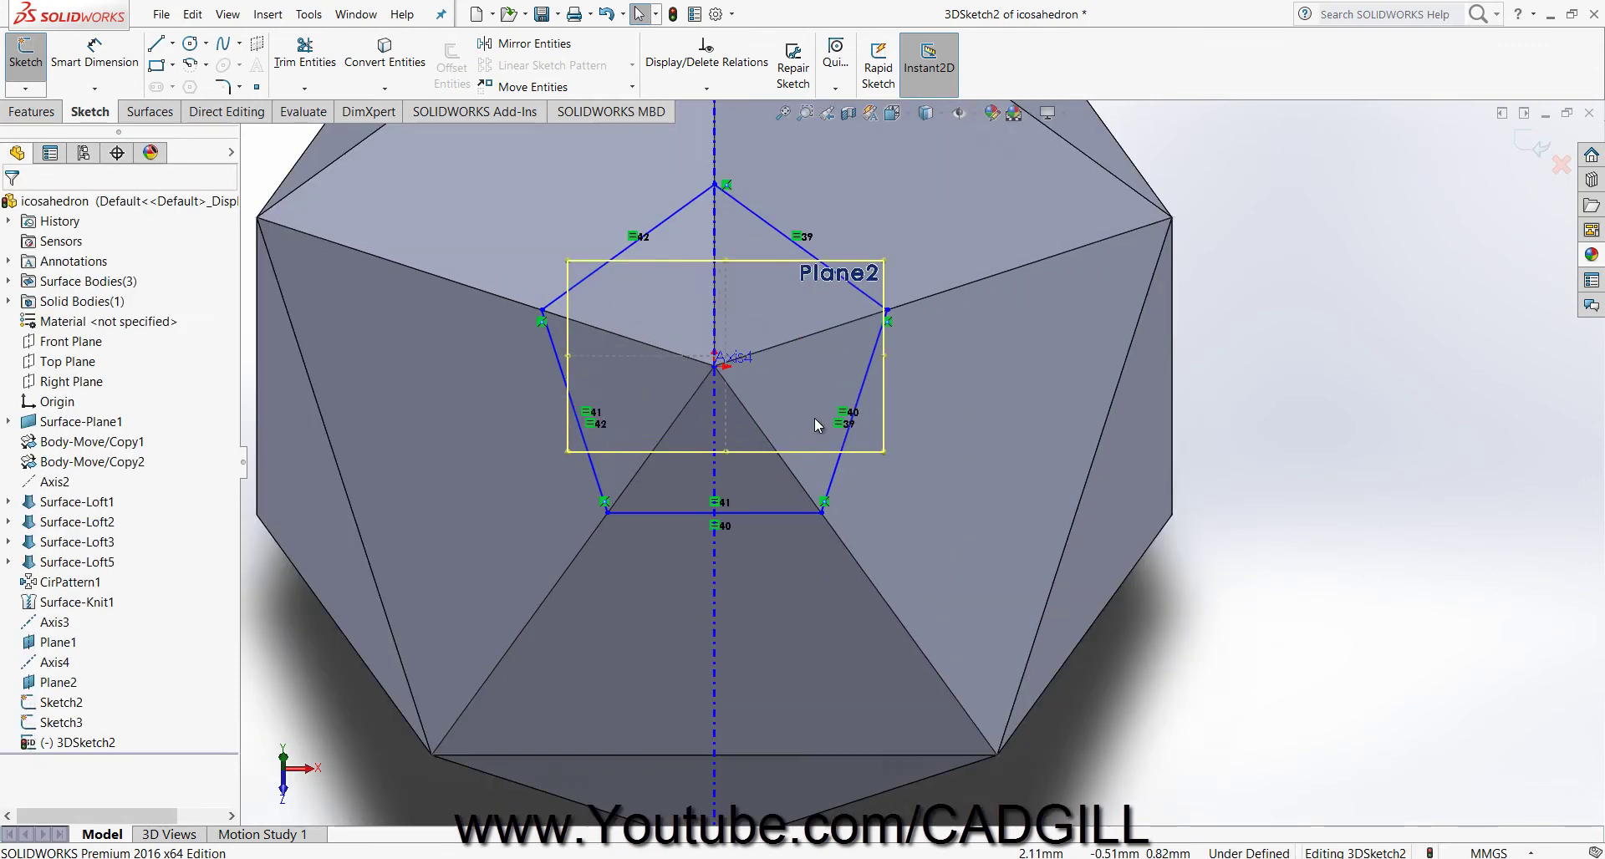
click(796, 536)
click(841, 469)
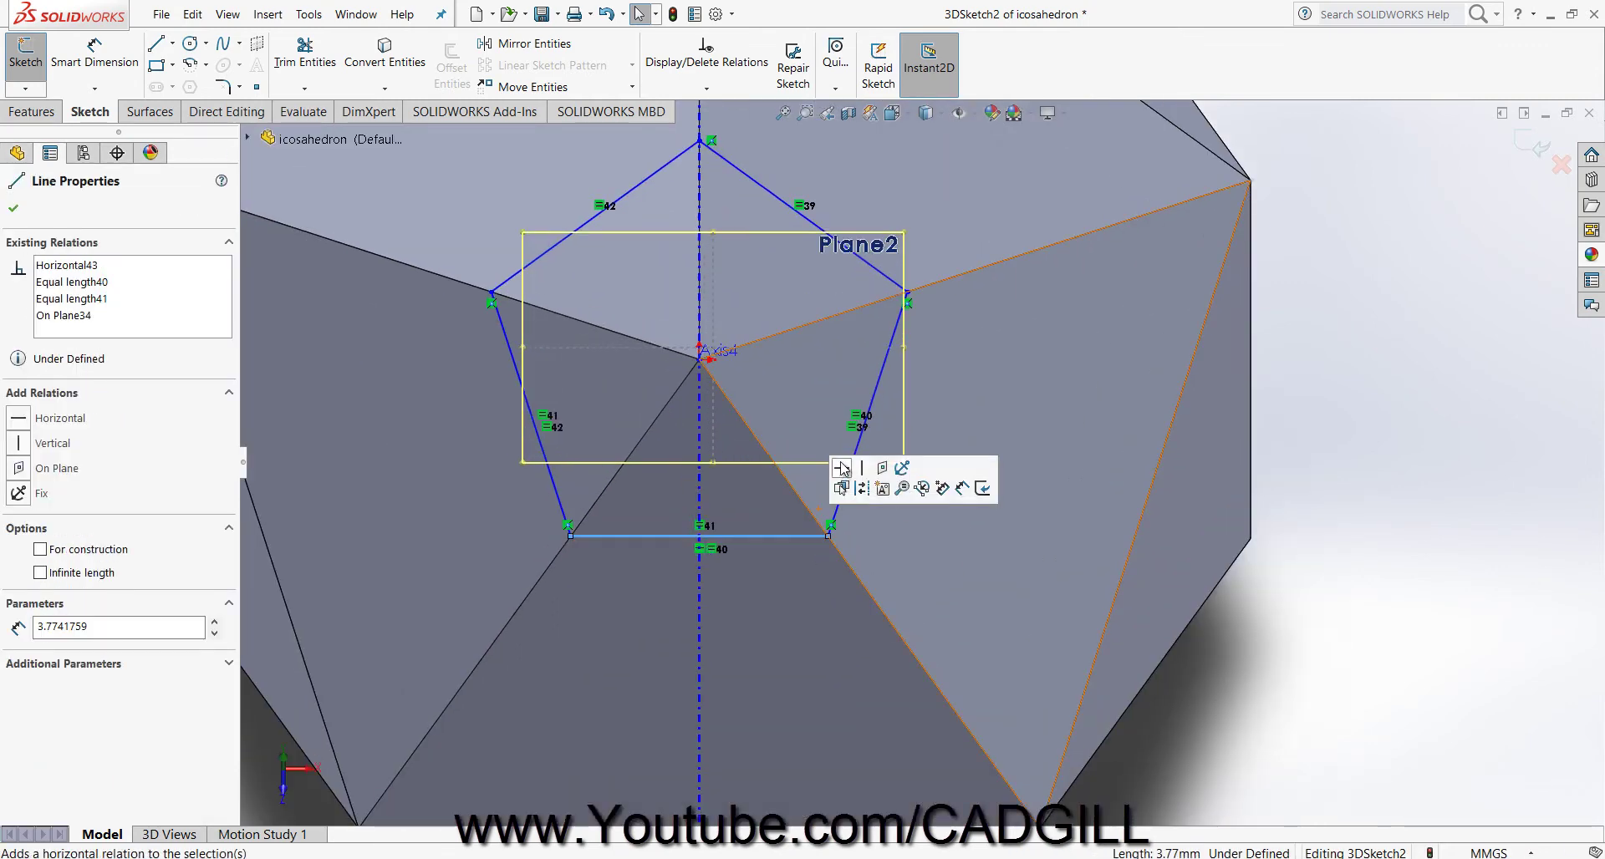
scroll(919, 452, up, 3)
click(1274, 287)
Deactivate Plane2 as the working plane while staying in the 3D sketch.
middle_drag(873, 252, 902, 306)
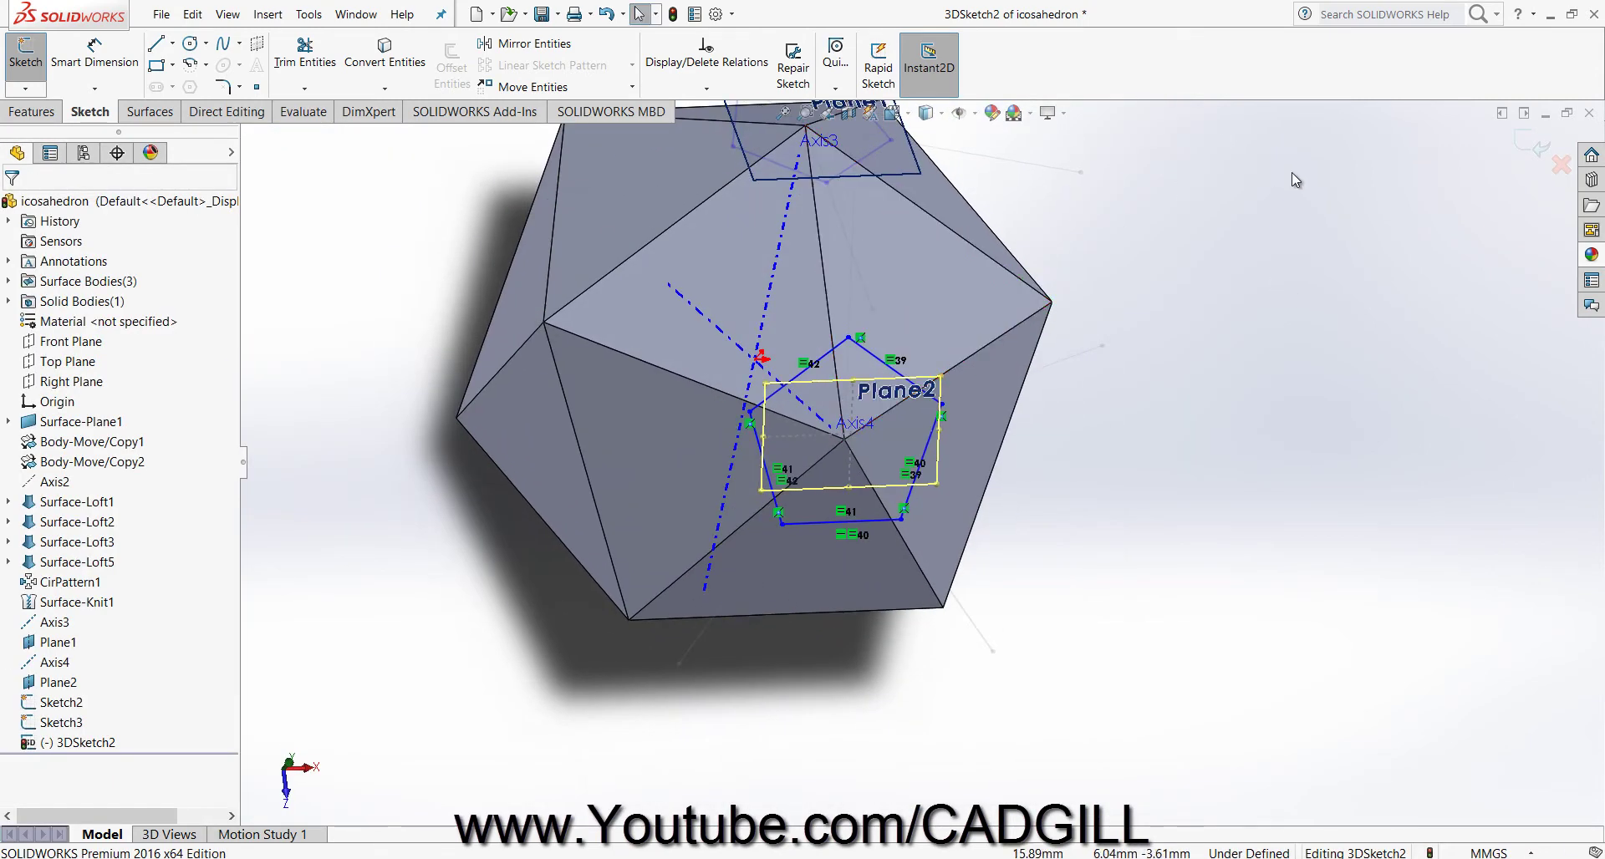
double_click(1195, 311)
scroll(1003, 335, up, 2)
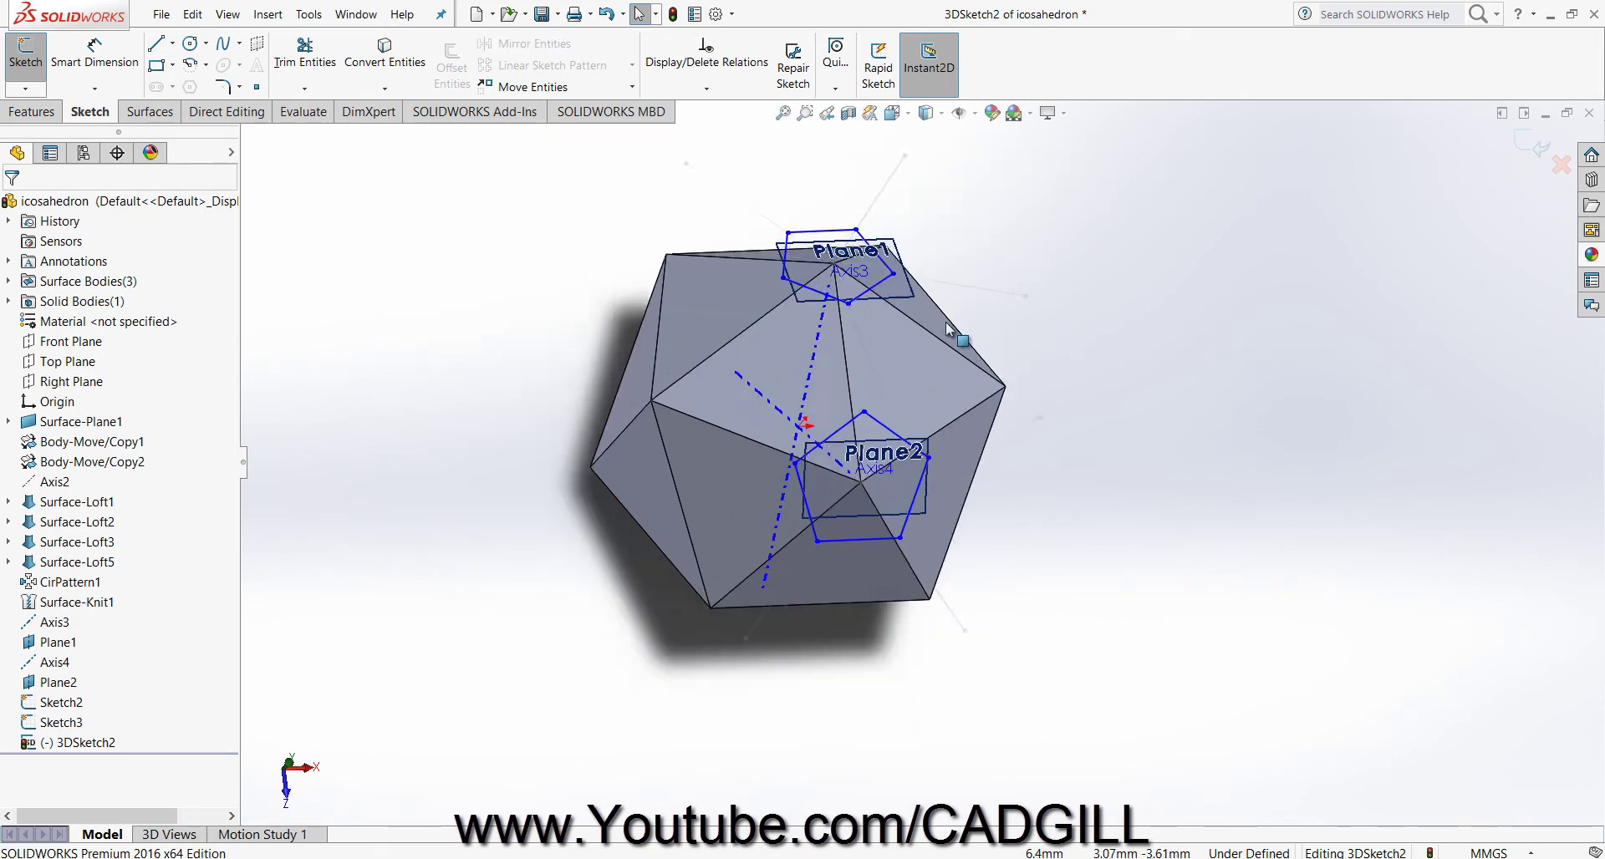
Connect the facing corners of the Plane1 and Plane2 pentagons with a 3D line about 5.03 mm long.
scroll(951, 335, down, 4)
middle_drag(821, 379, 840, 348)
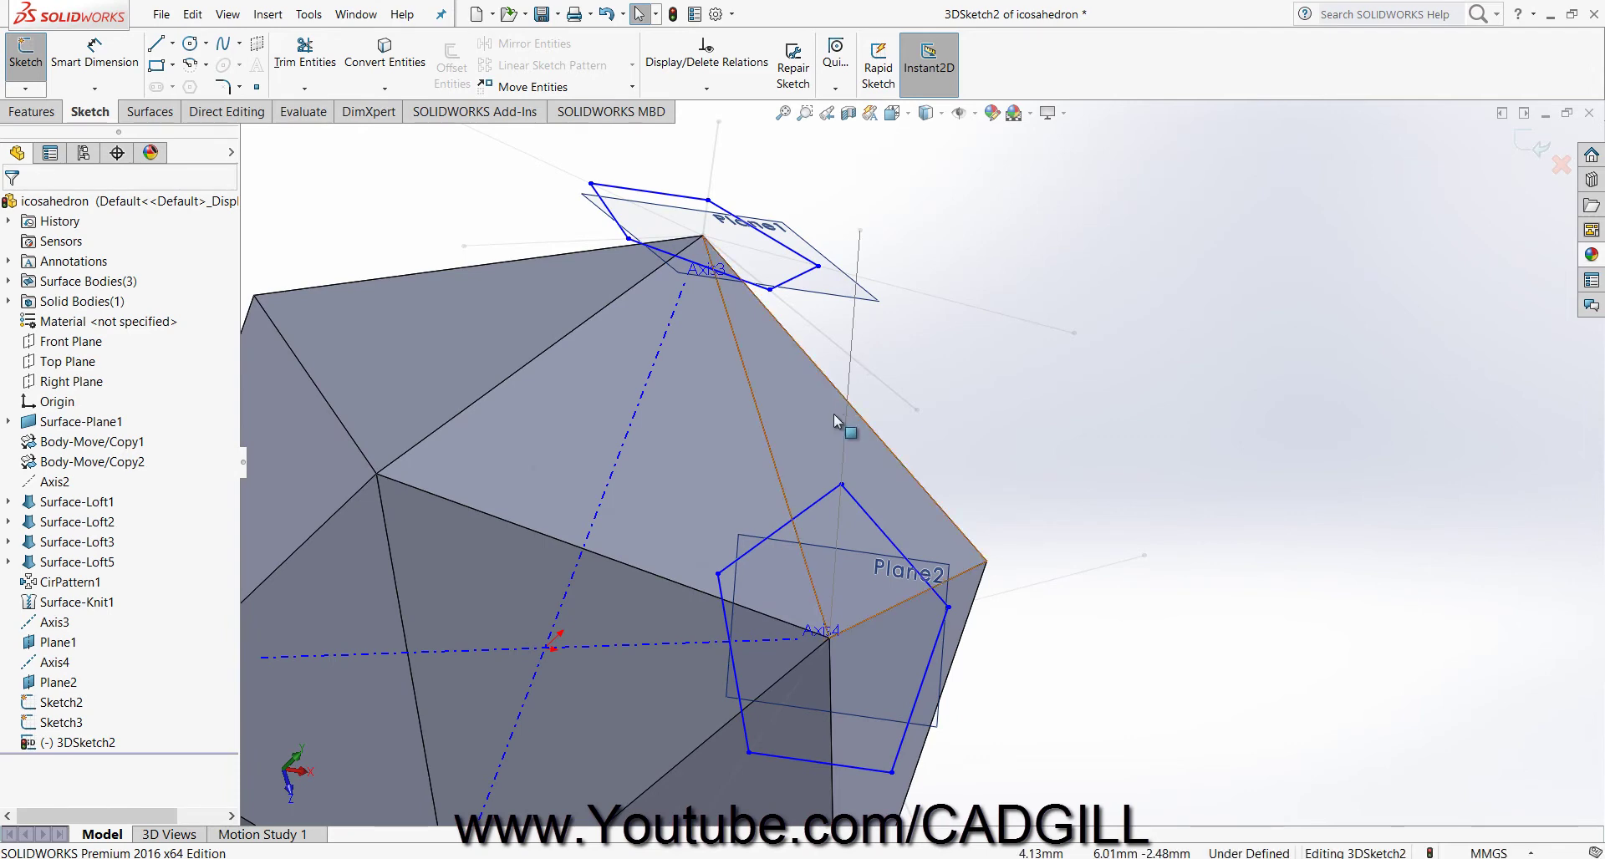
click(155, 46)
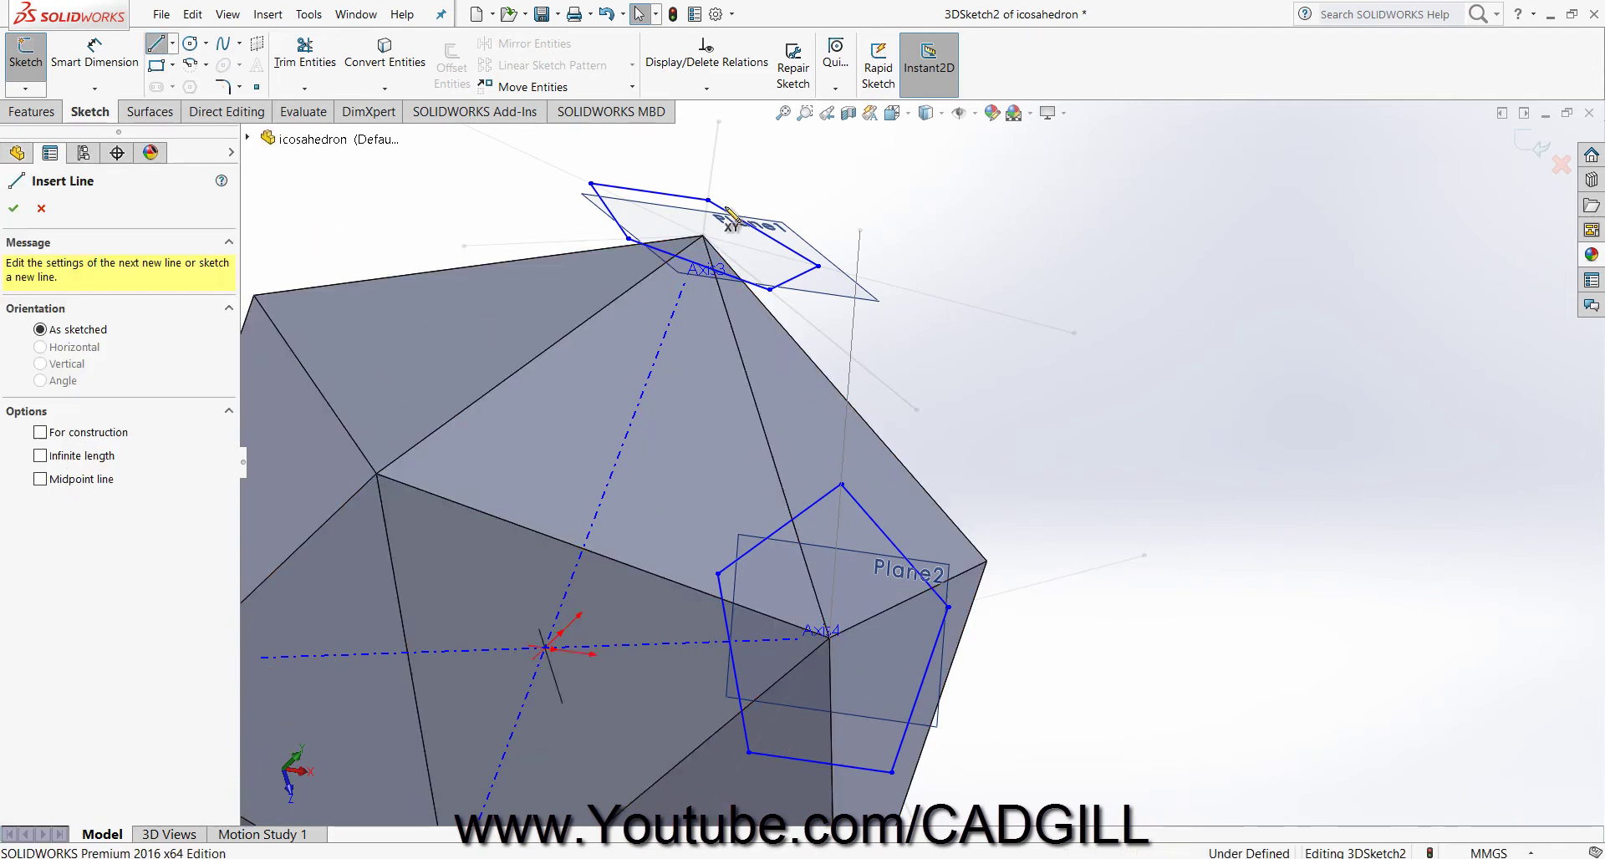
click(770, 290)
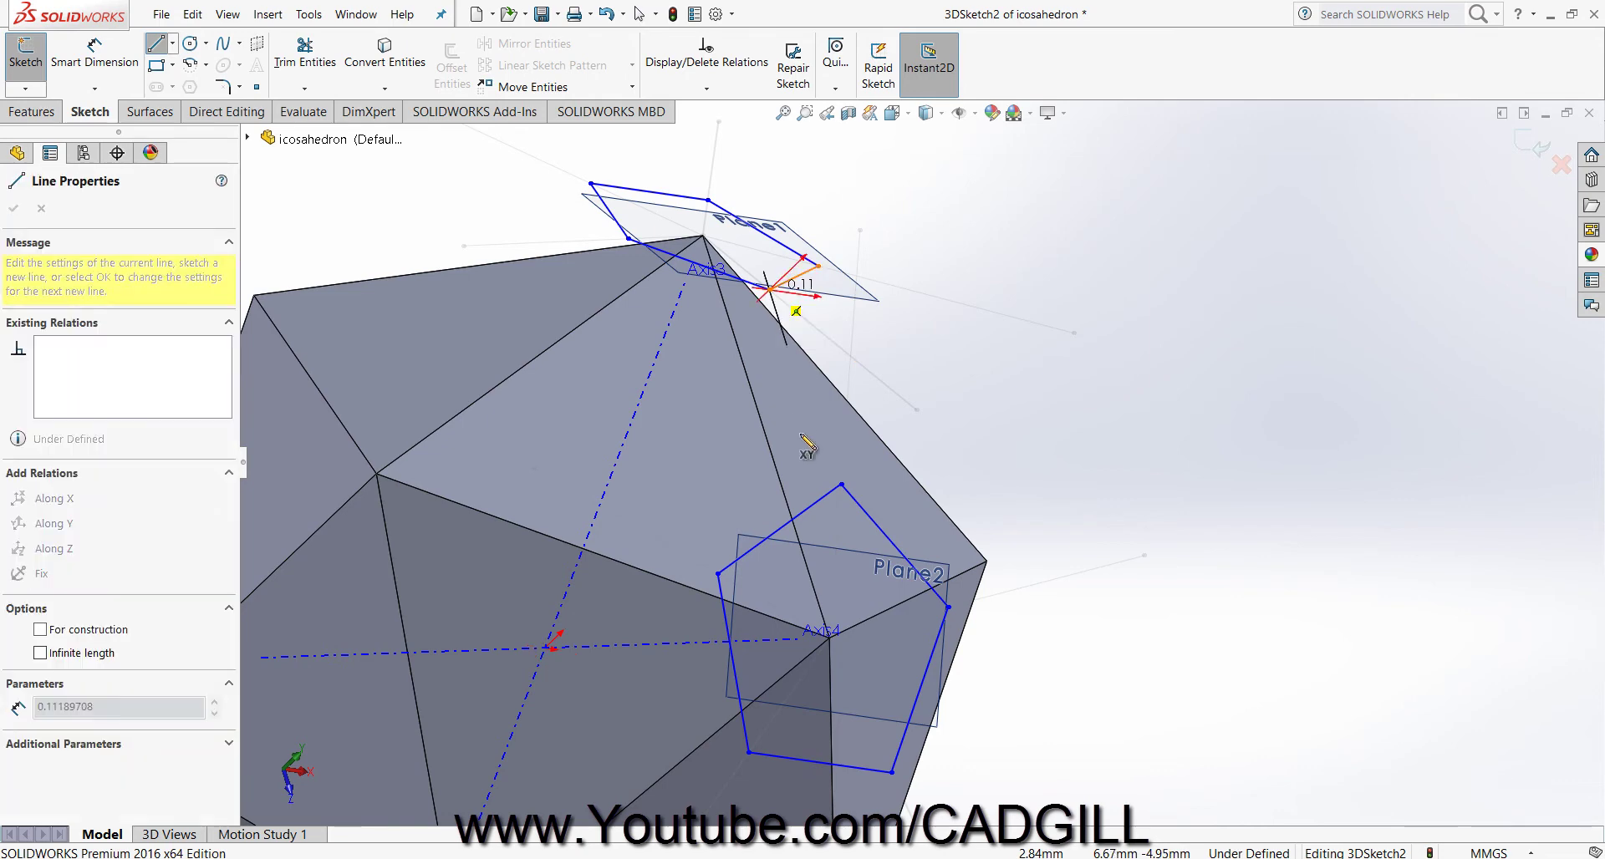
click(841, 483)
right_click(1022, 240)
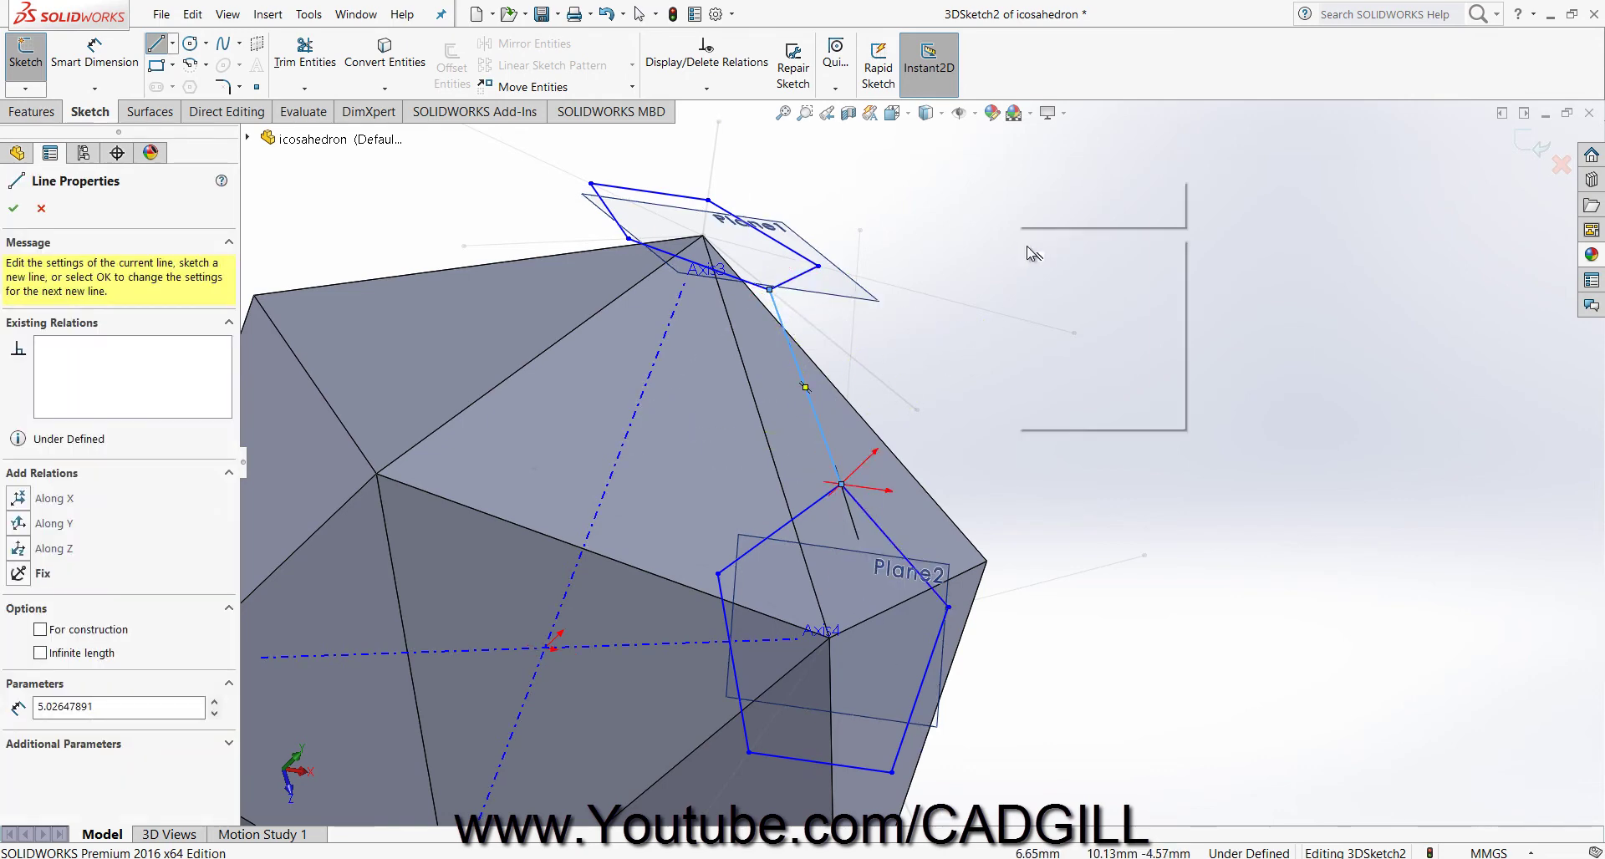
click(1033, 254)
Switch to the browser to examine the truncated icosahedron reference picture, and return to SOLIDWORKS.
scroll(696, 571, up, 2)
key(alt+Tab)
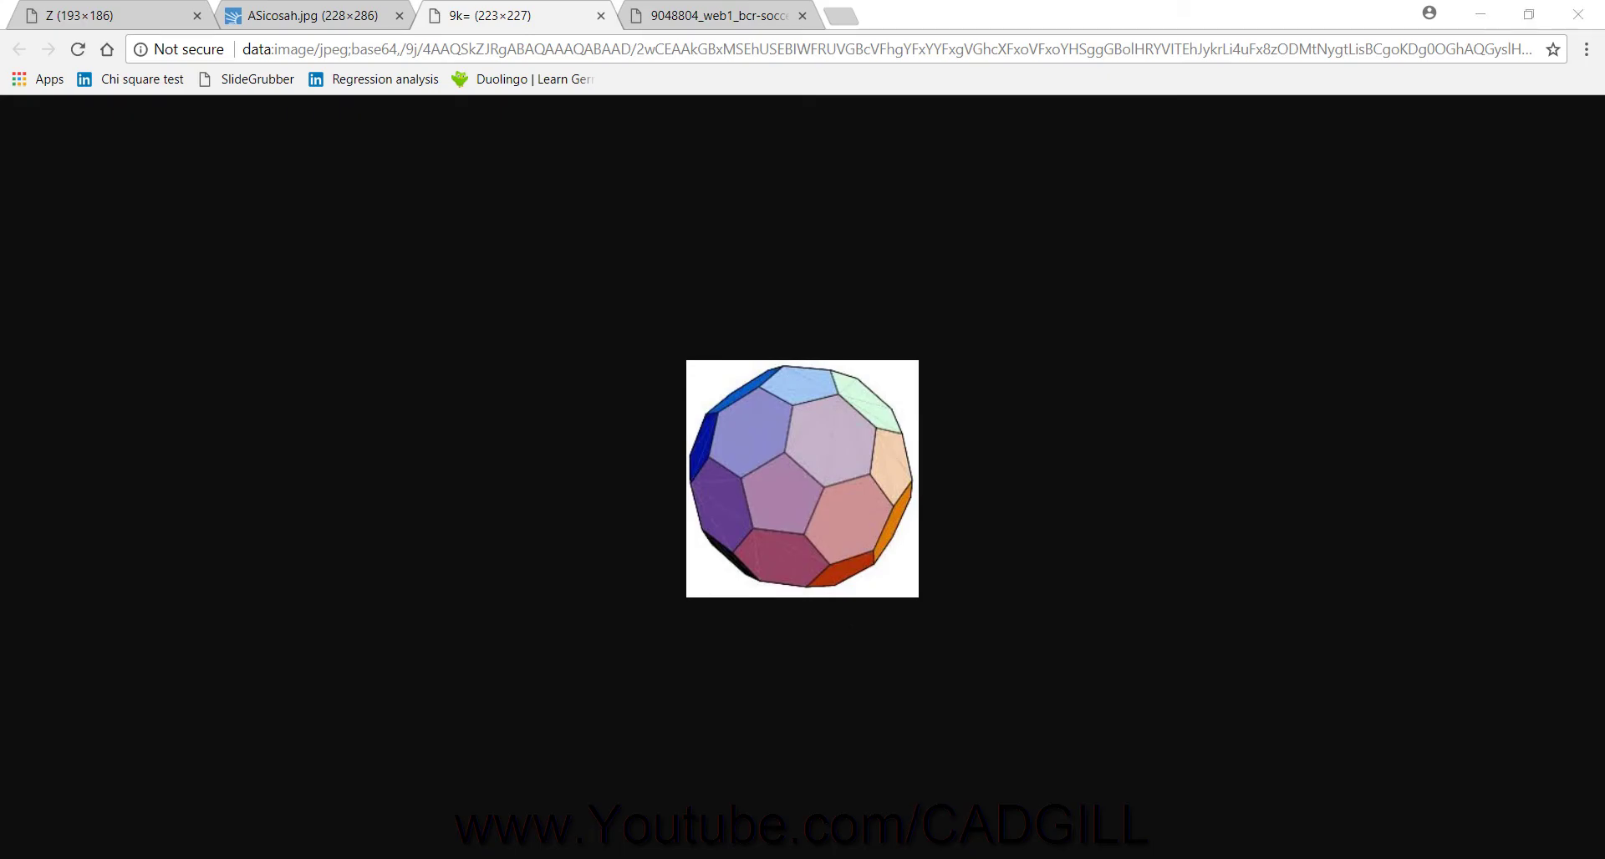
key(alt+Tab)
Make the connecting line equal in length to one adjoining side of each pentagon.
scroll(938, 469, down, 3)
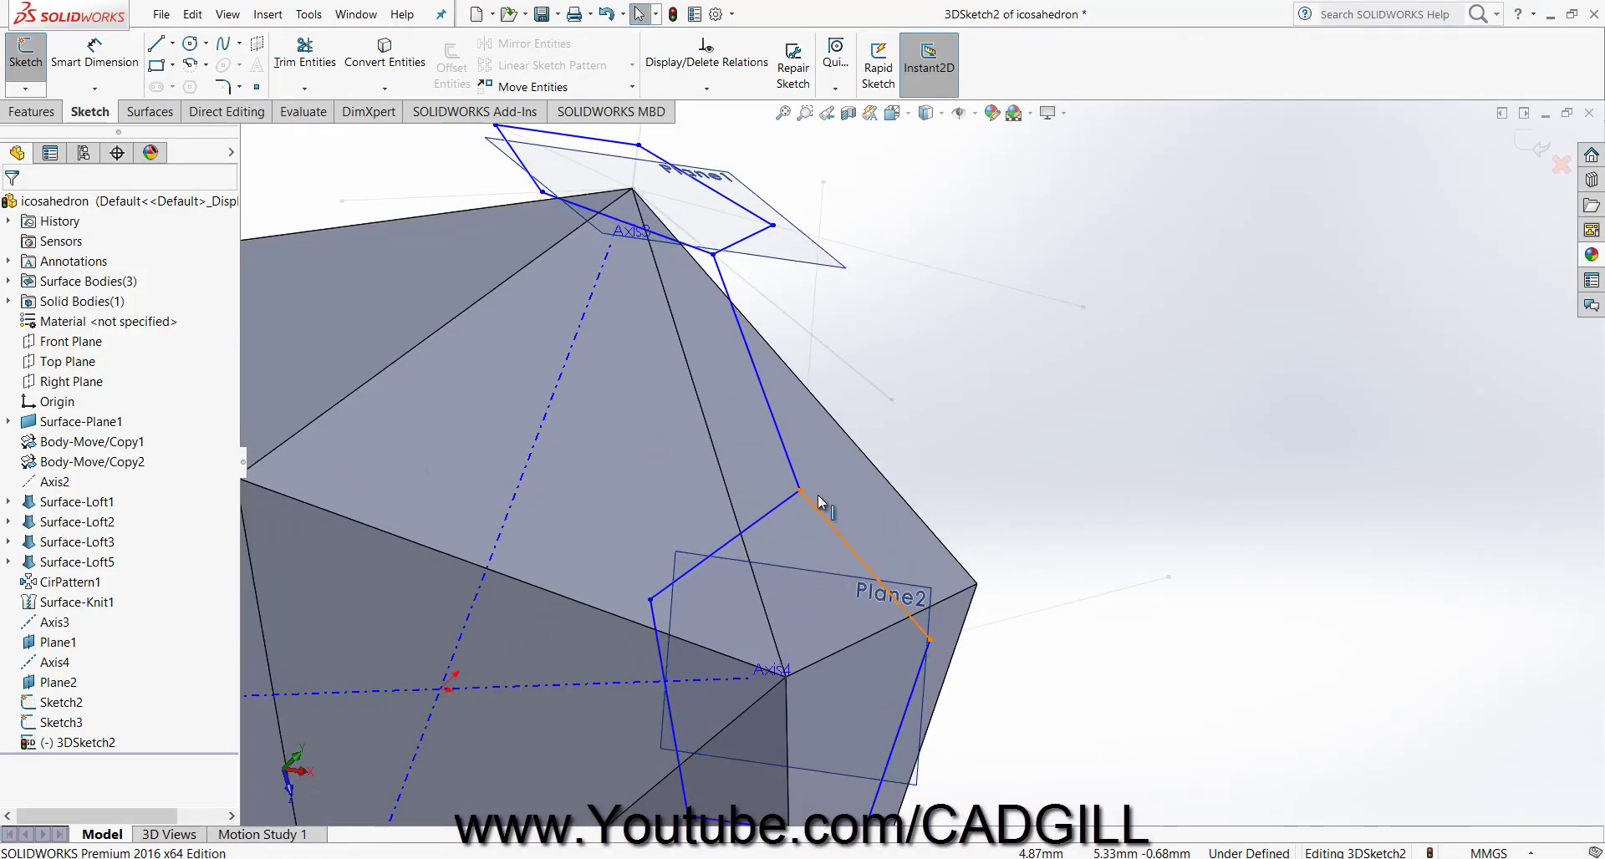
click(820, 502)
ctrl+click(762, 386)
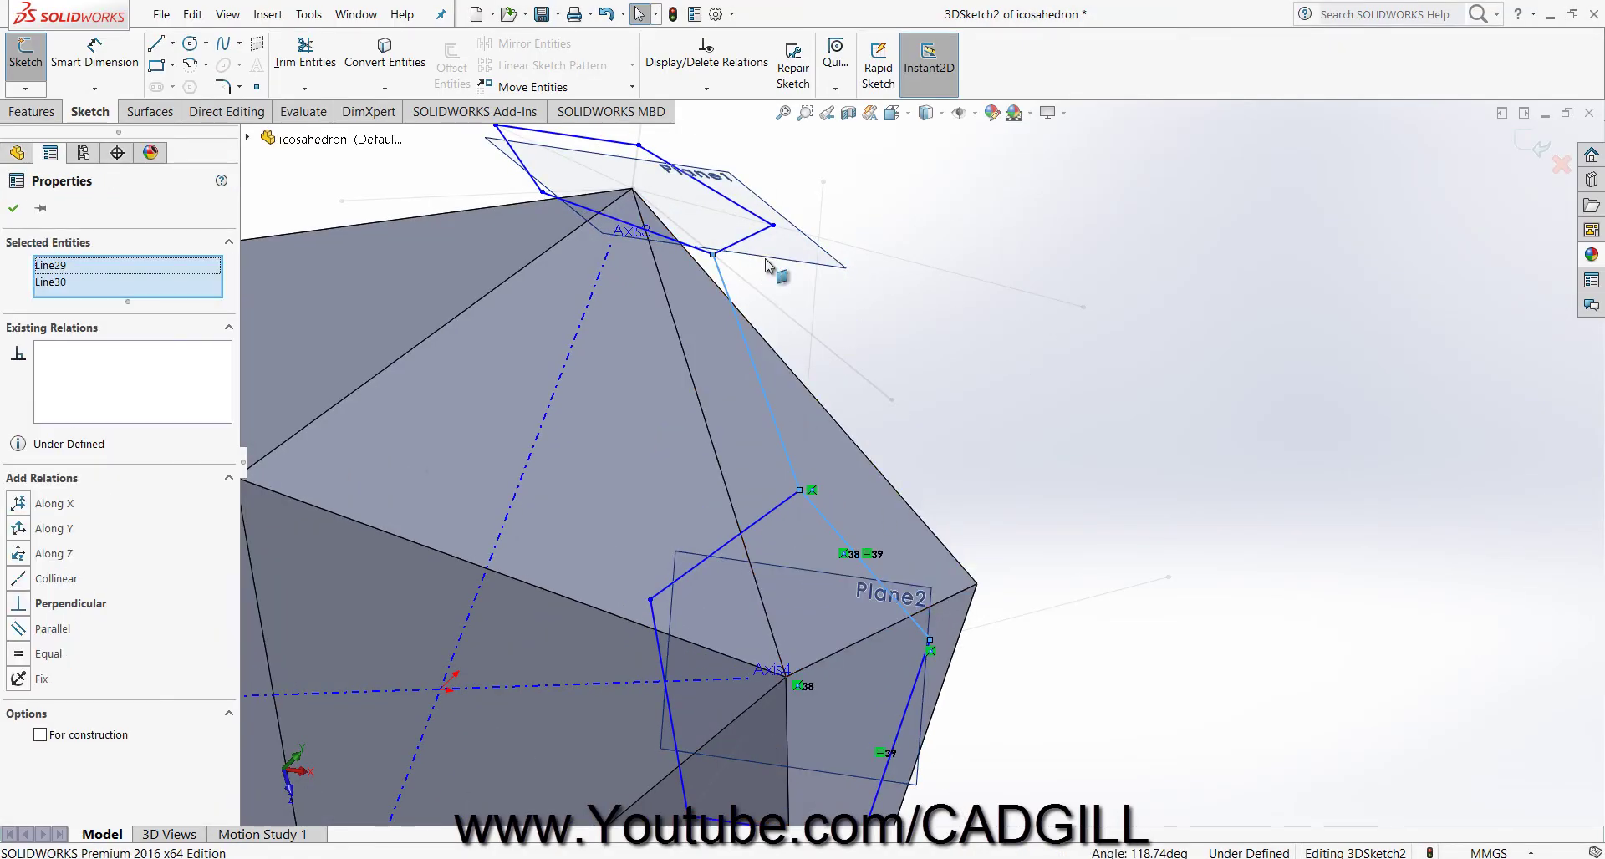
ctrl+click(756, 235)
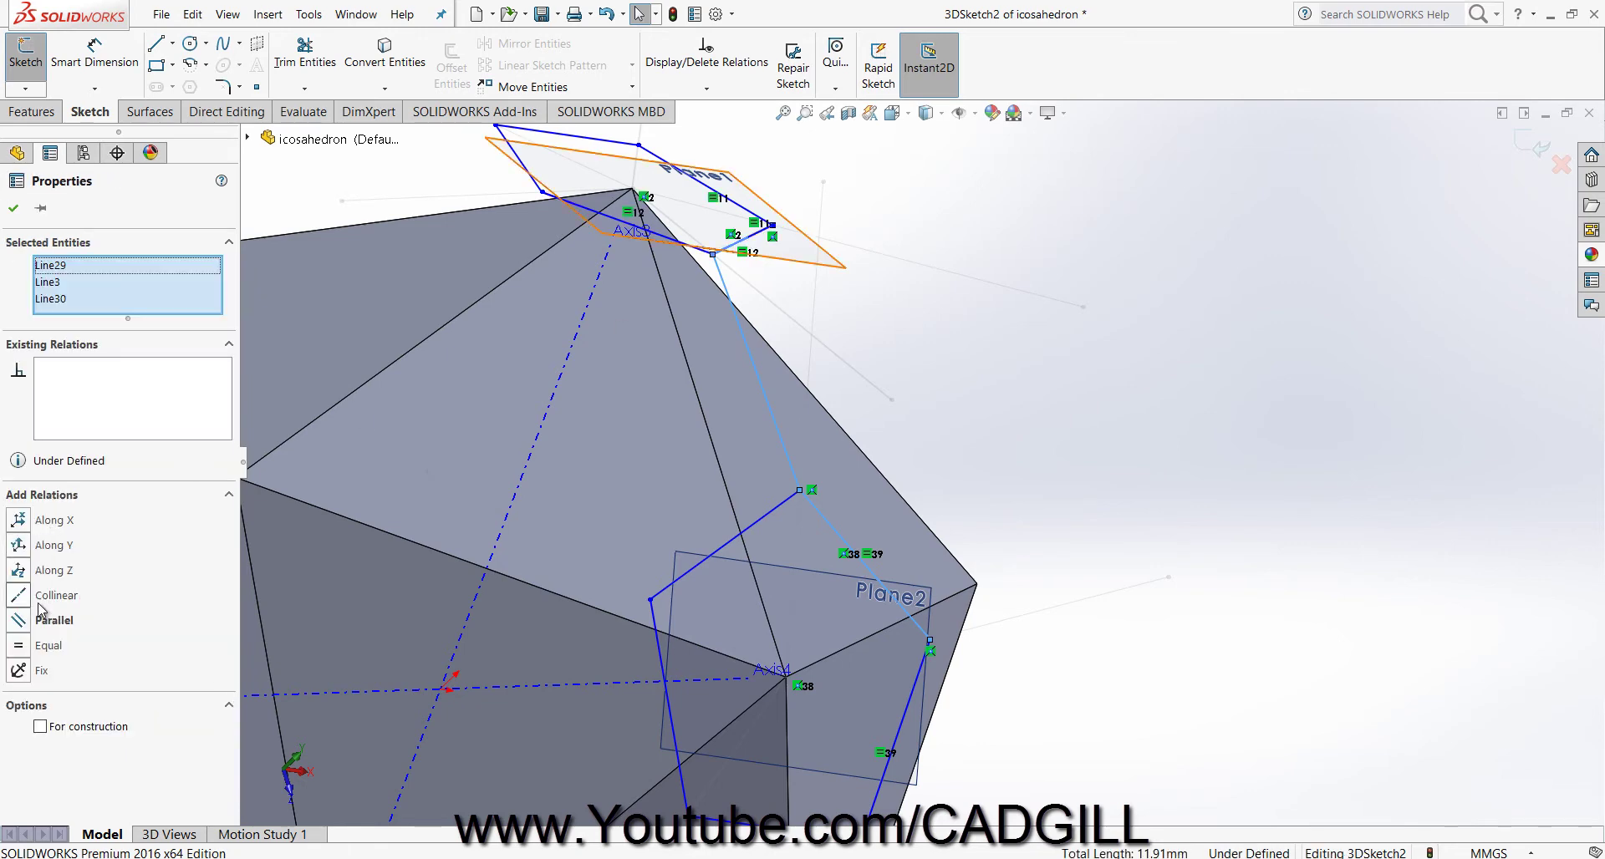
click(29, 648)
click(954, 409)
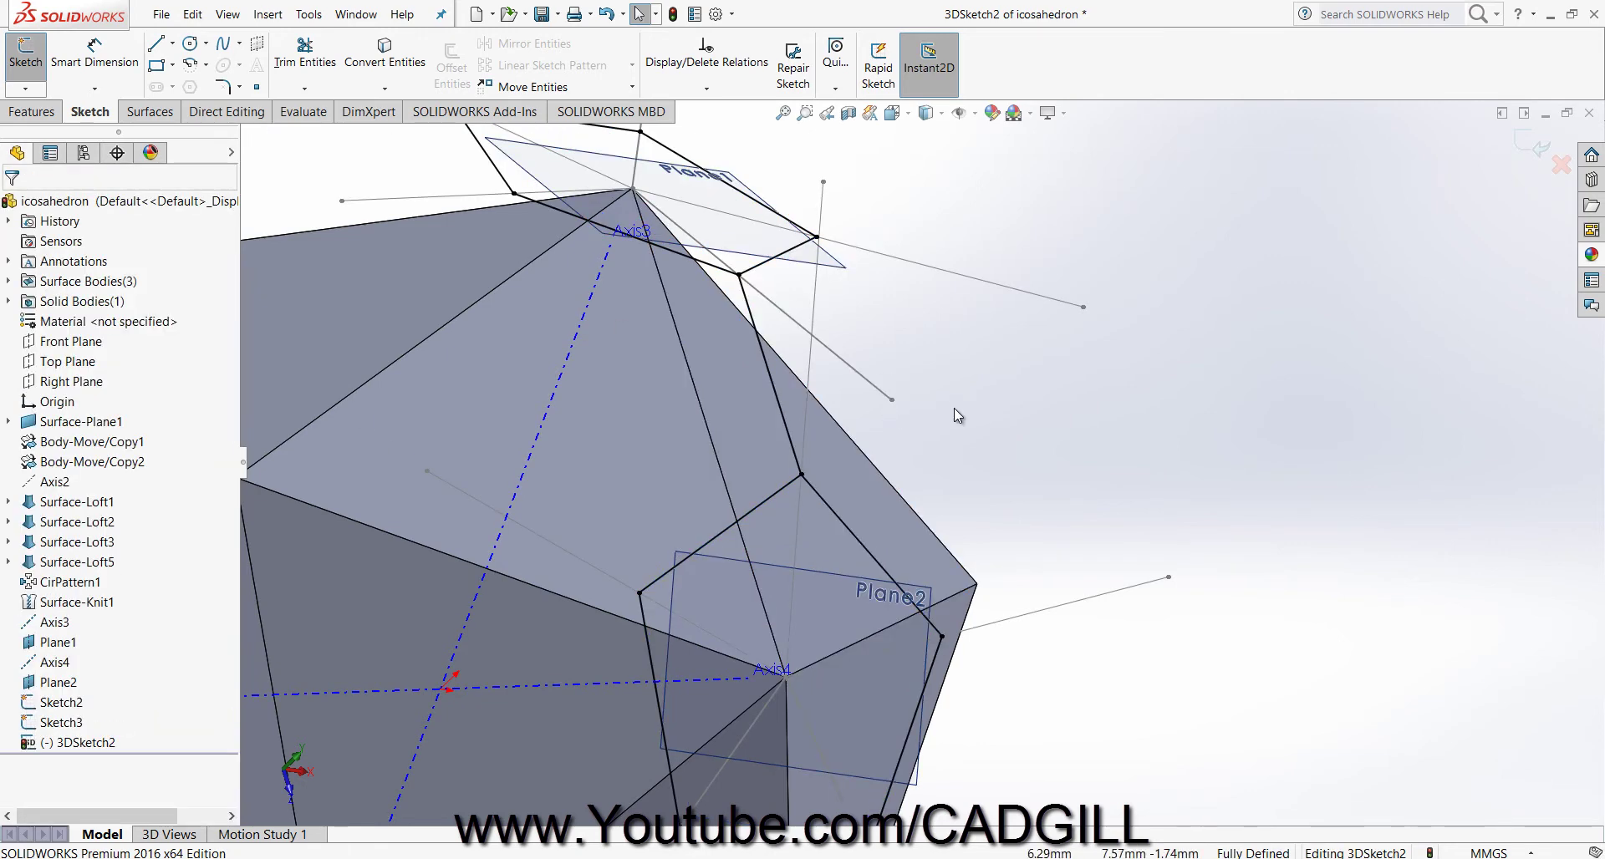
Measure the length of the 3D line connecting the Plane1 and Plane2 pentagons.
scroll(955, 409, up, 3)
mouse_move(954, 410)
middle_down()
mouse_move(884, 380)
mouse_move(807, 458)
middle_up()
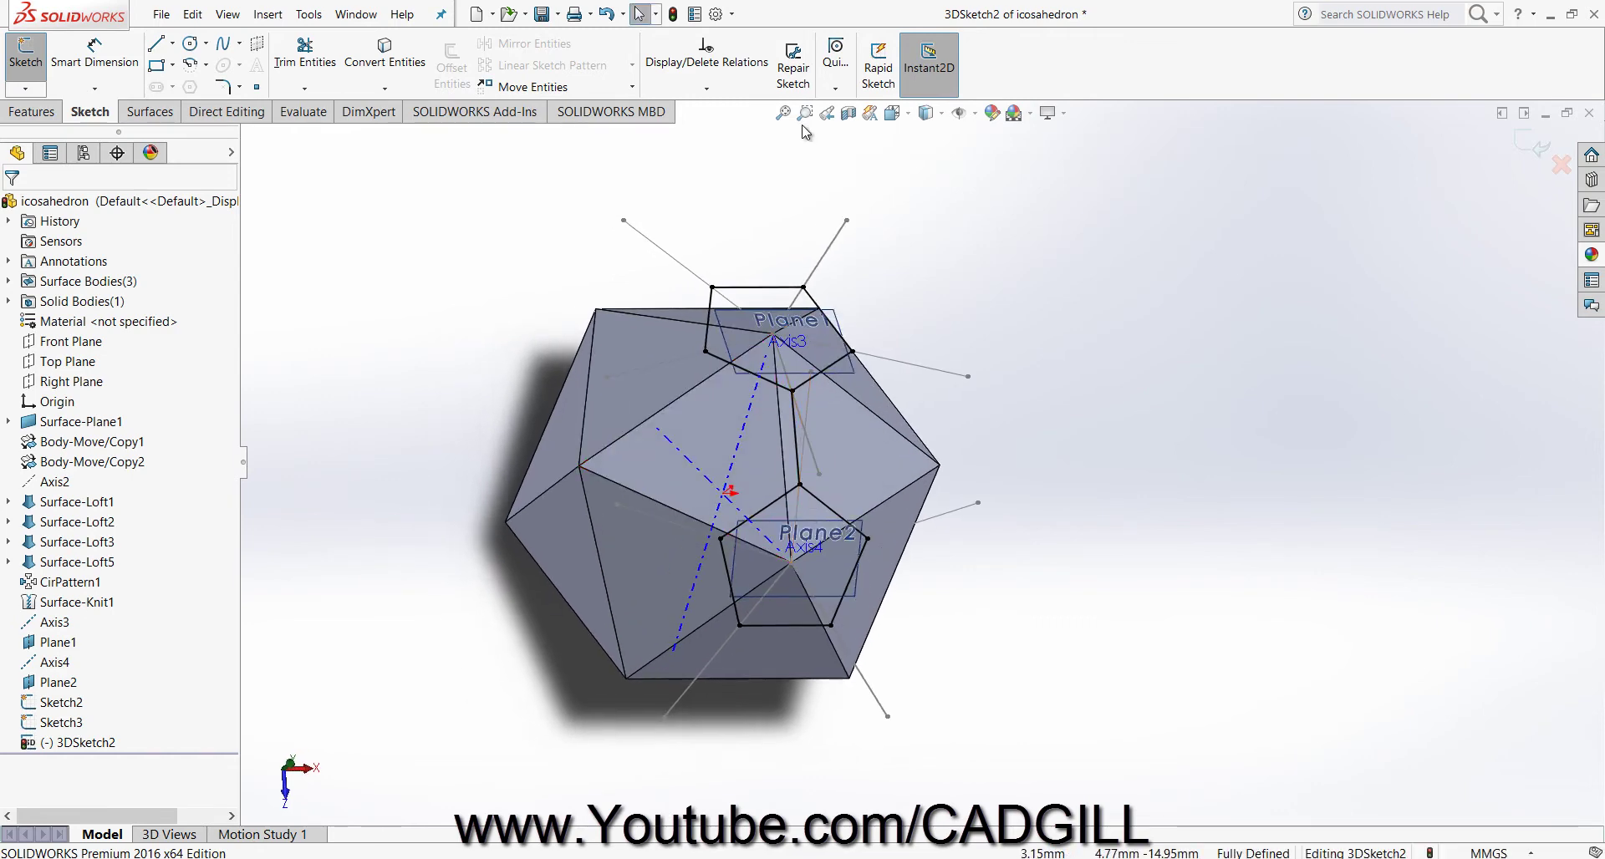
mouse_move(757, 413)
middle_down()
mouse_move(766, 278)
mouse_move(865, 366)
middle_up()
scroll(861, 420, down, 4)
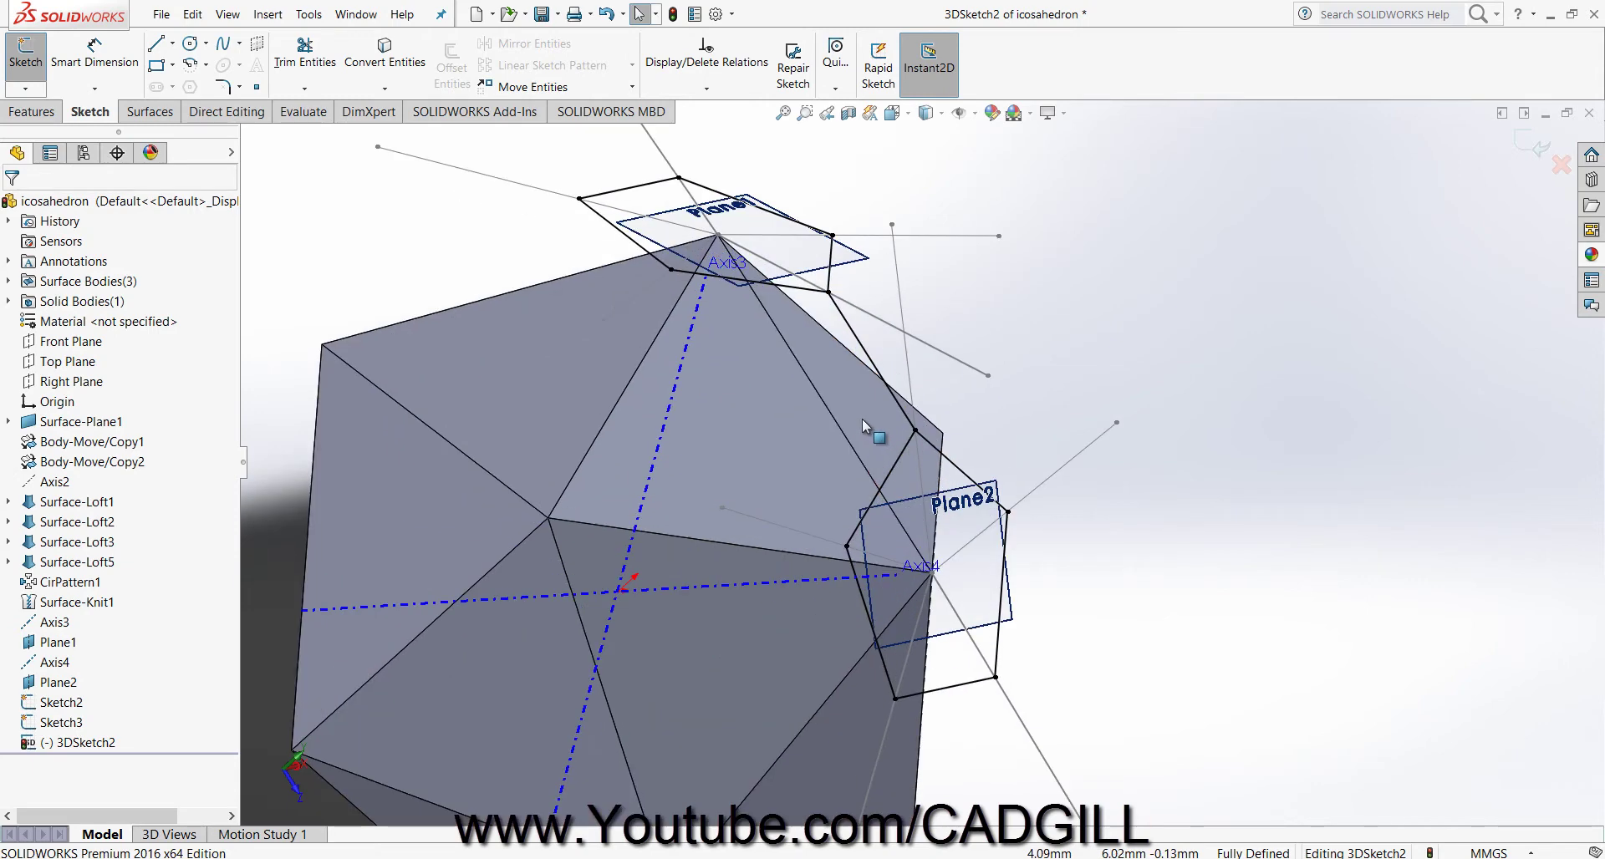
middle_drag(861, 419, 798, 234)
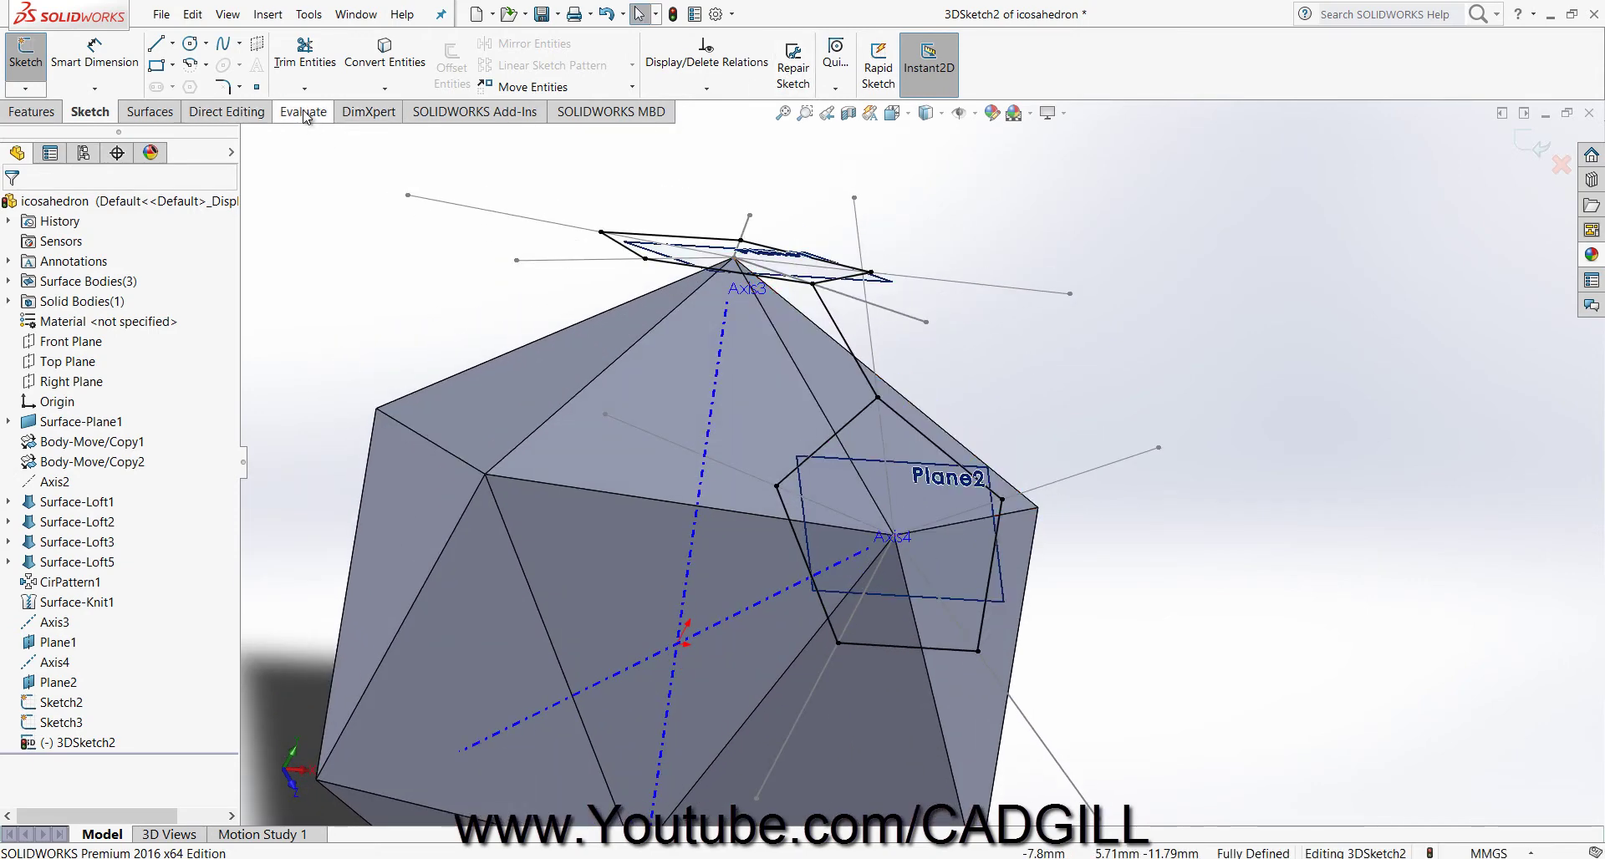
click(108, 67)
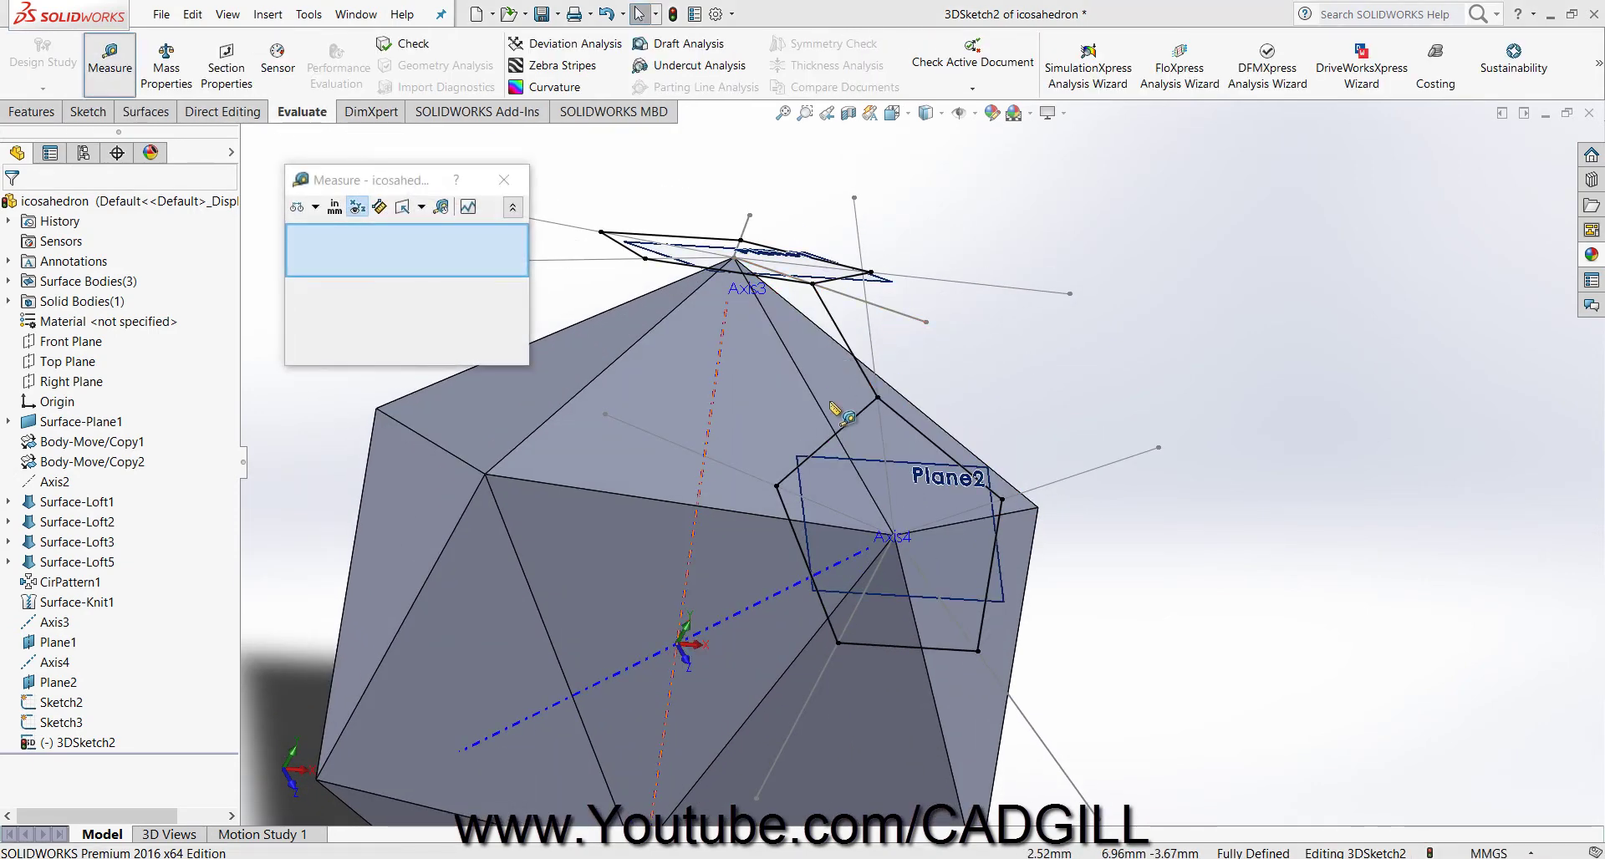
middle_drag(829, 403, 850, 368)
click(855, 369)
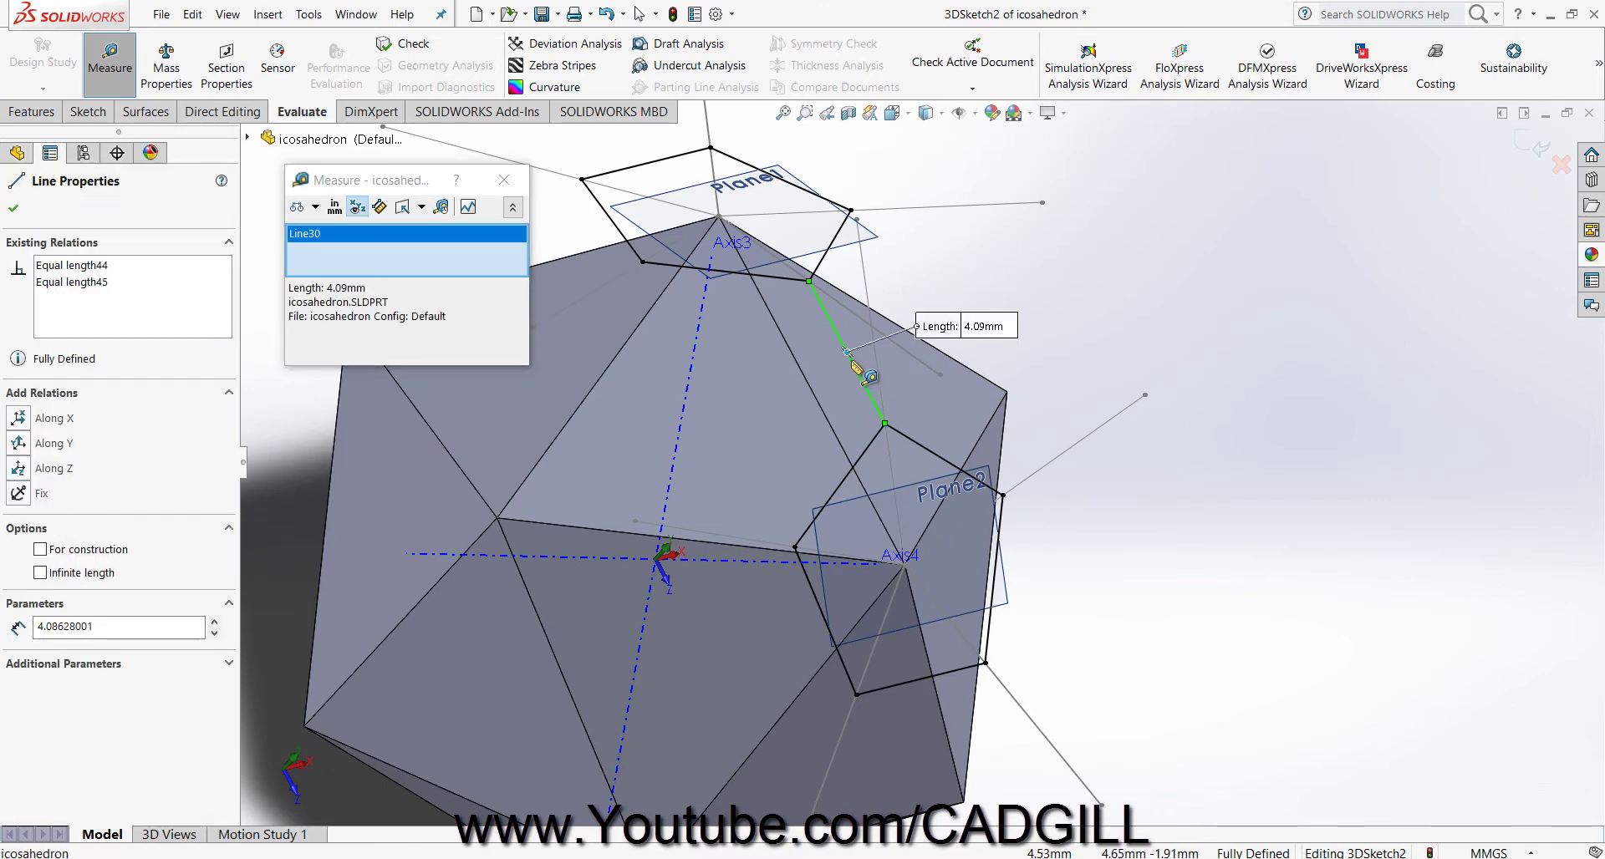
right_click(381, 258)
click(443, 271)
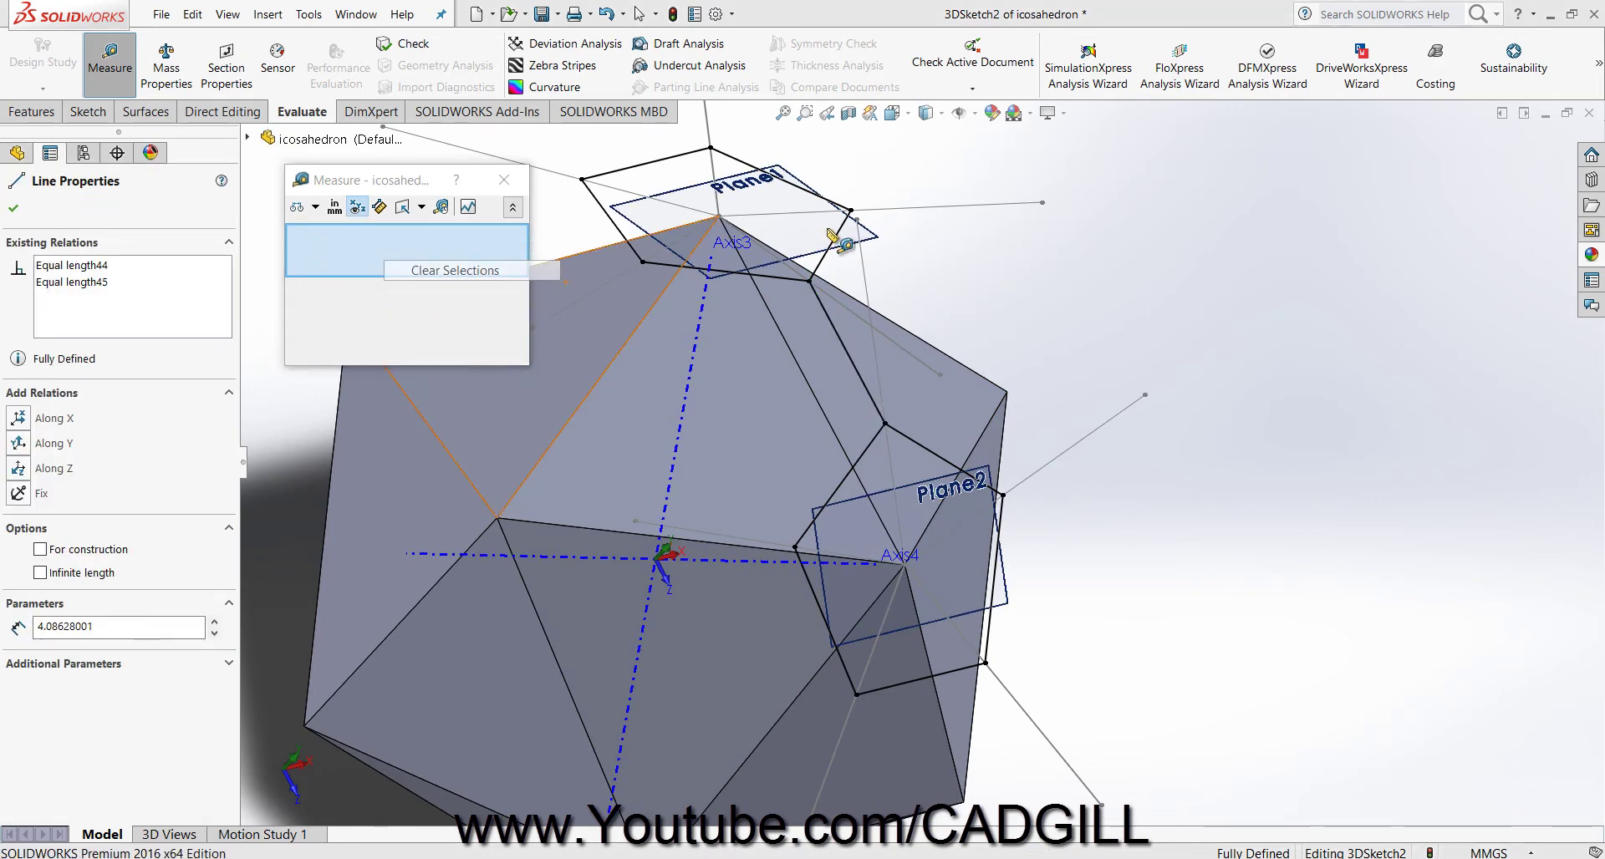
Measure one adjoining side of the Plane1 pentagon and one of the Plane2 pentagon, and close the Measure tool.
click(787, 287)
right_click(495, 243)
click(551, 258)
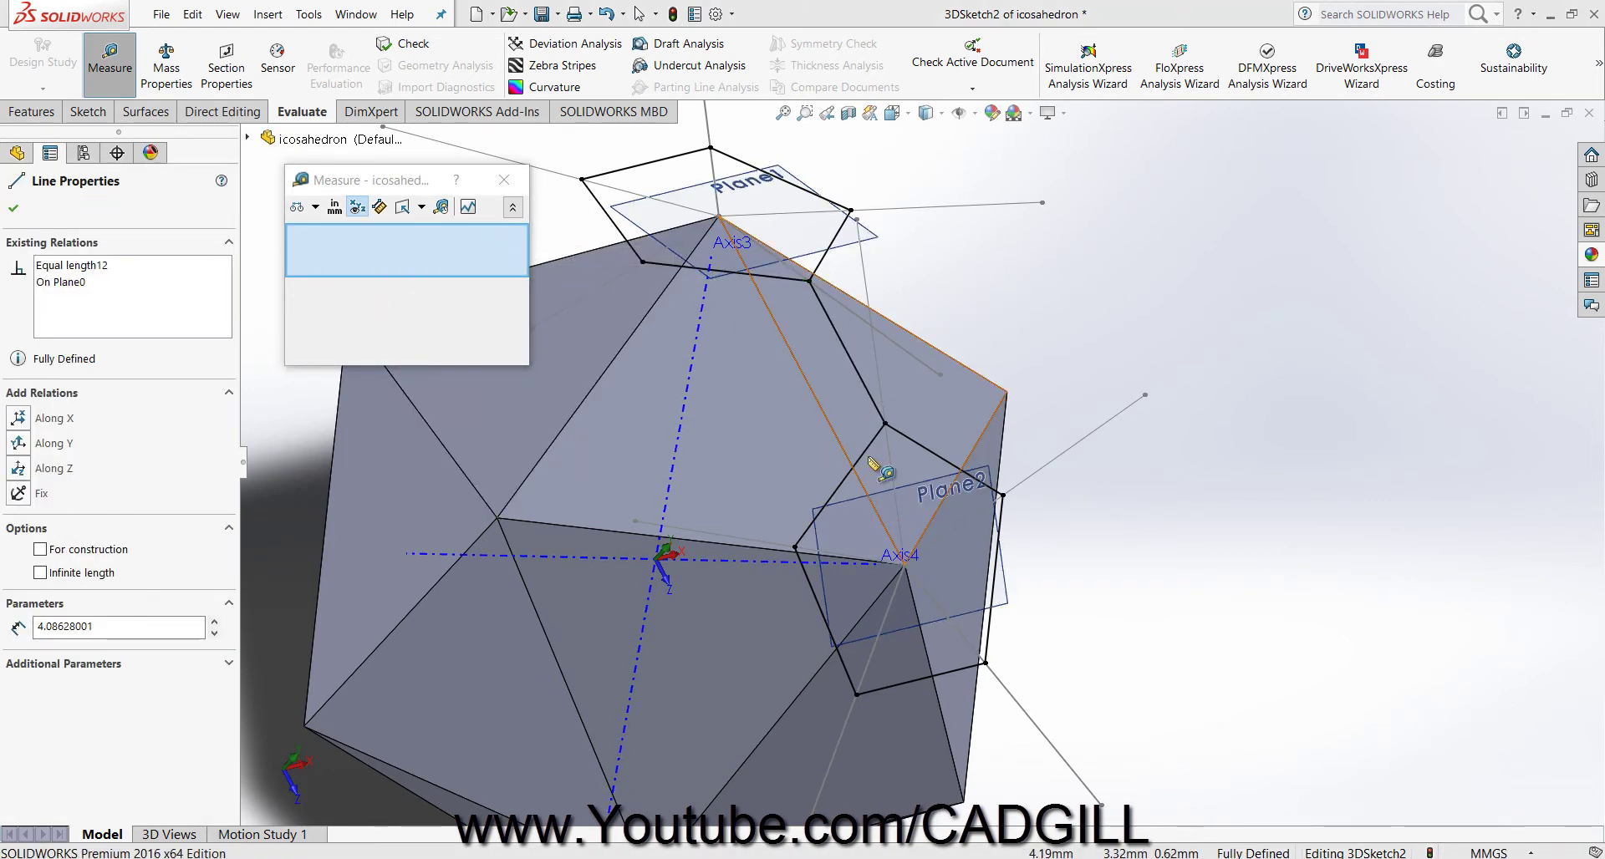
click(866, 458)
right_click(406, 261)
click(429, 274)
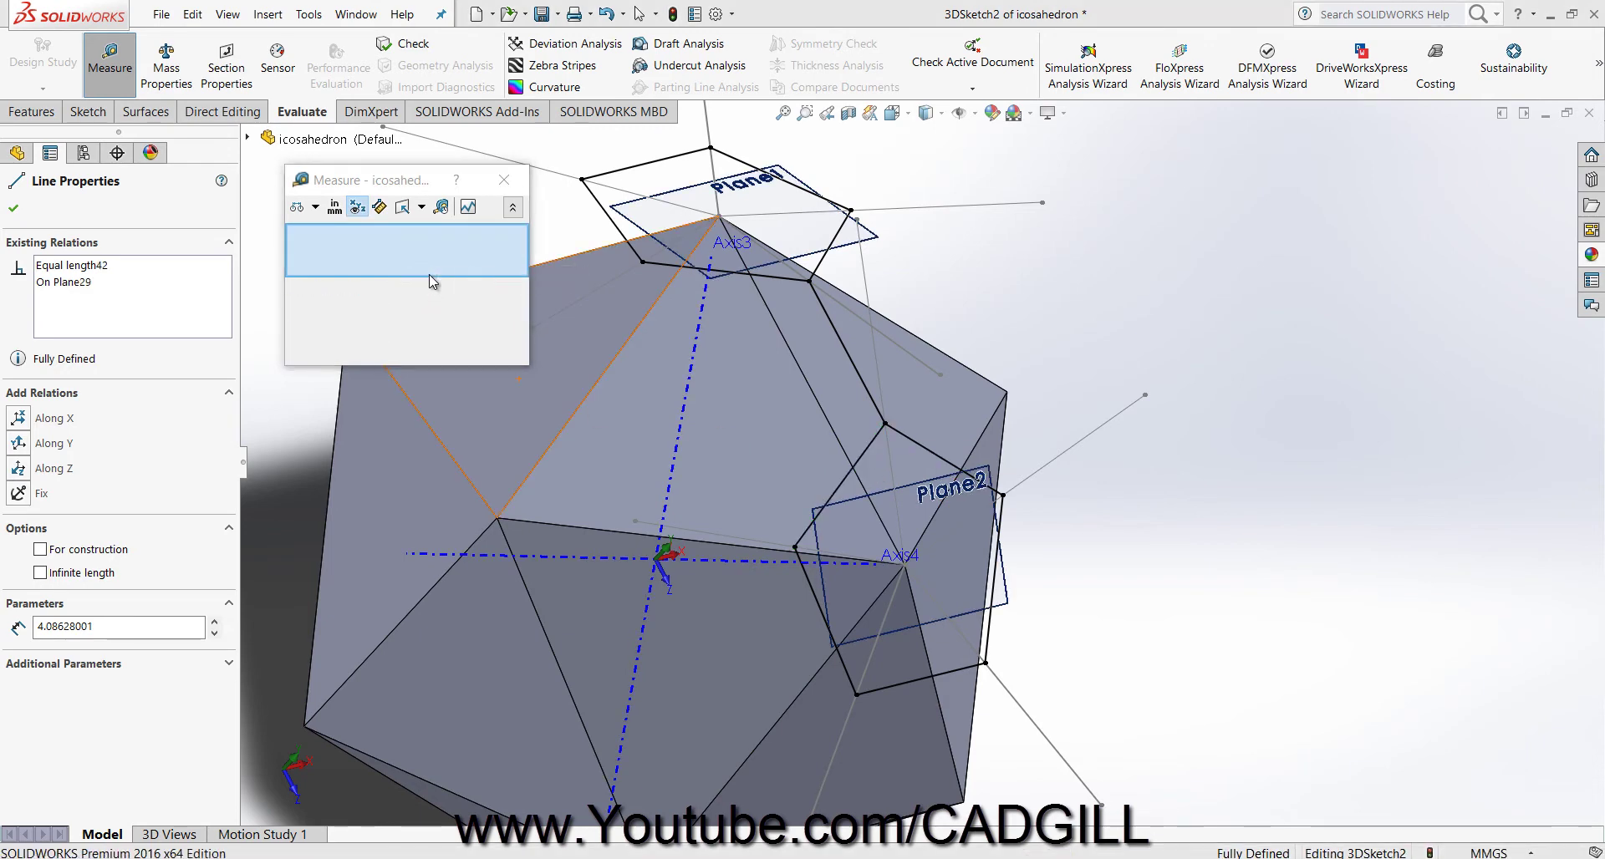
click(511, 184)
Finish the 3D sketch containing the two pentagons and their connecting line.
scroll(932, 459, up, 3)
middle_drag(976, 376, 844, 368)
scroll(838, 368, down, 2)
middle_drag(873, 419, 789, 344)
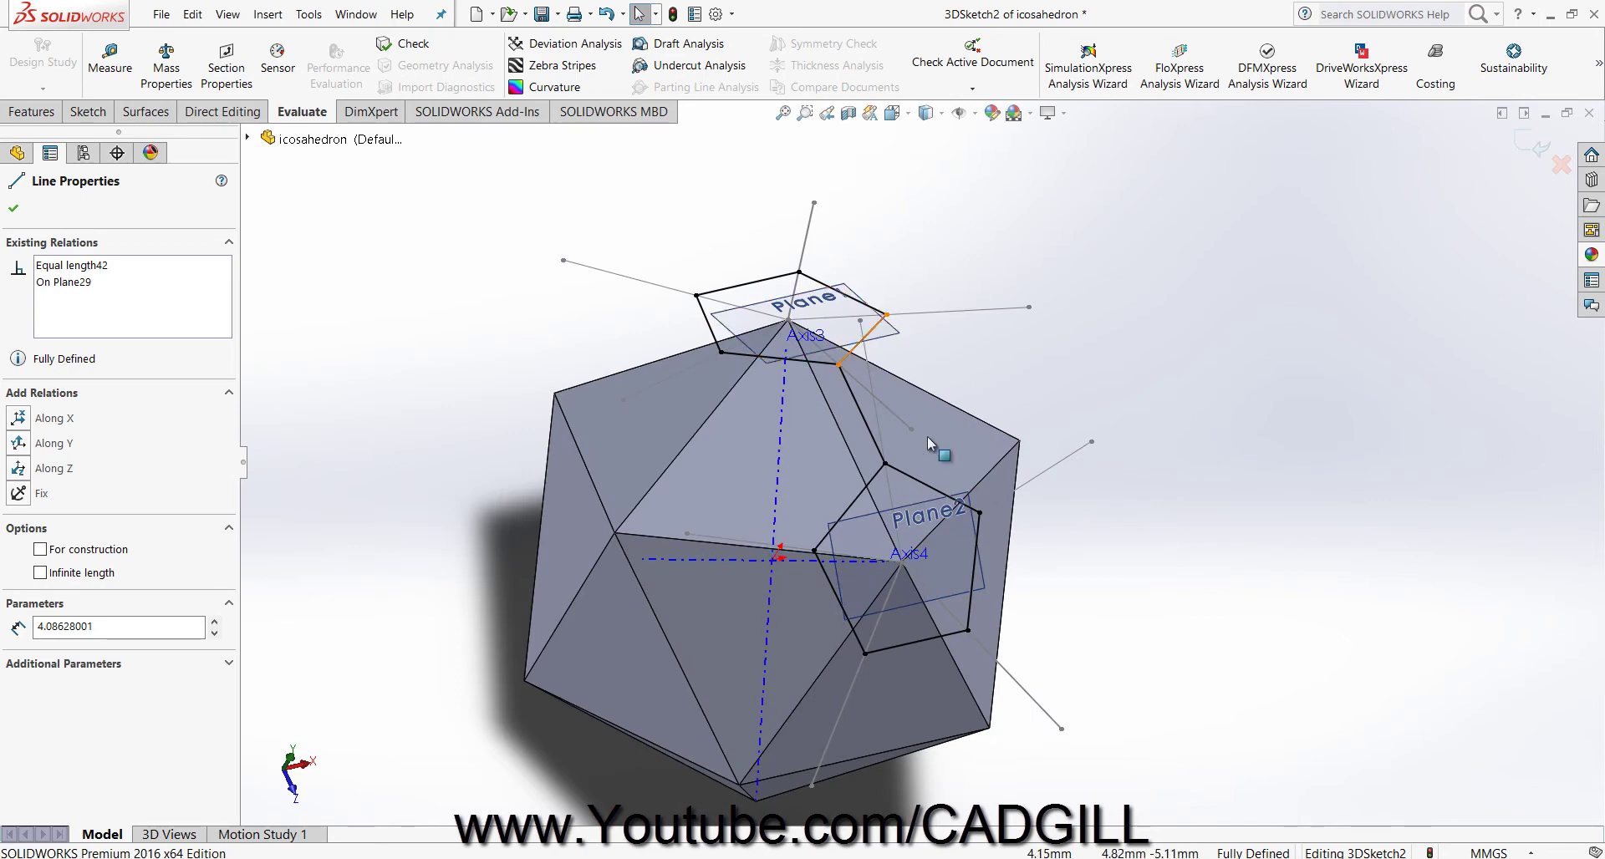
key(z)
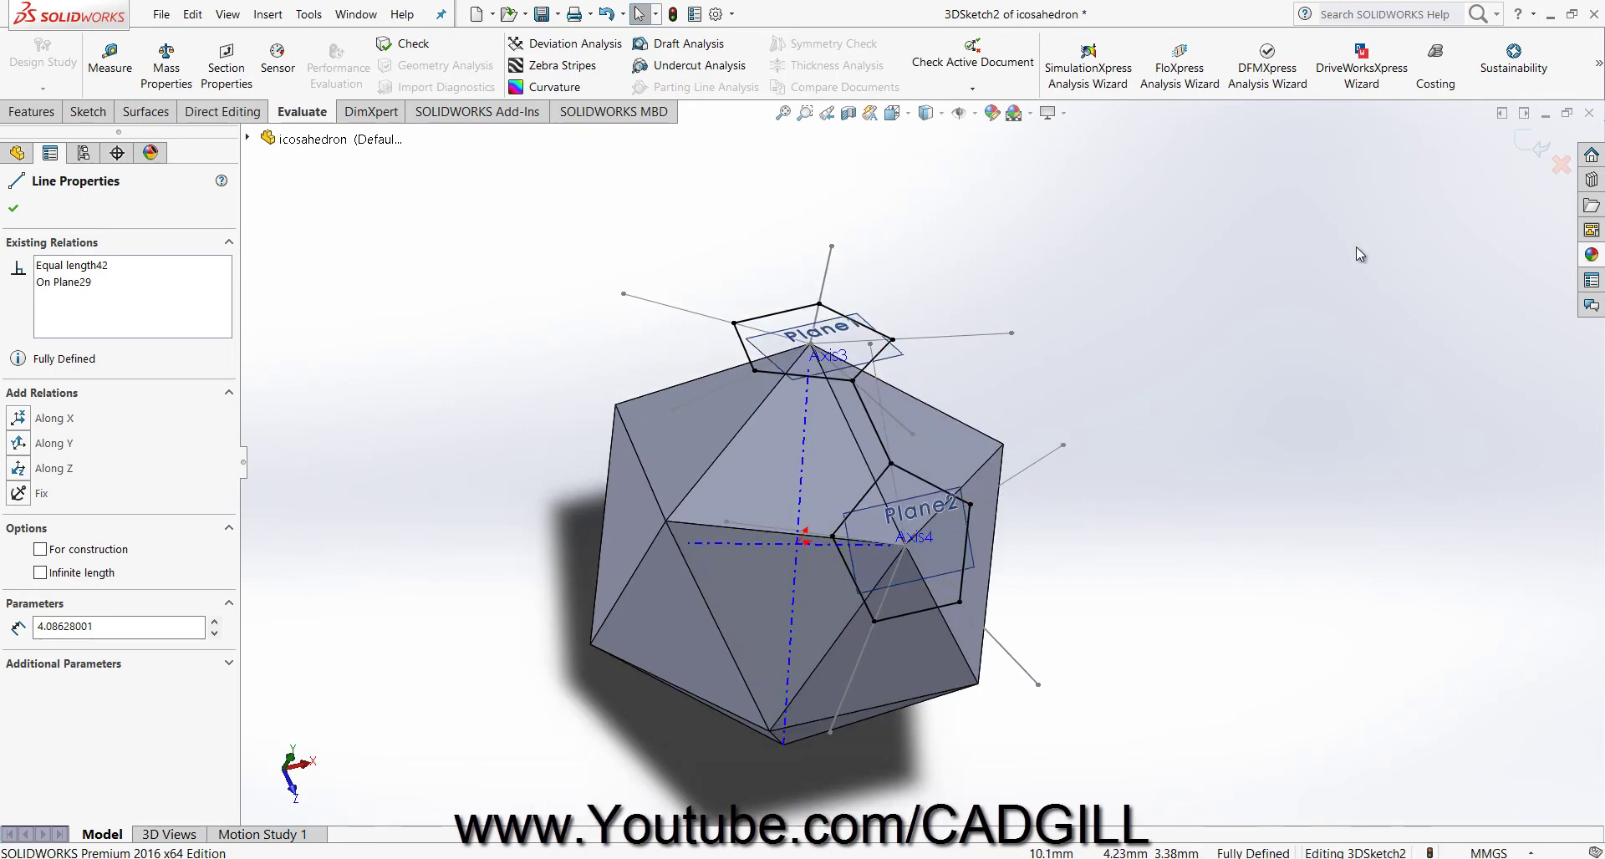
click(1528, 159)
Start a sketch on Plane1 and convert the full chain of pentagon edges from 3DSketch2 into it.
scroll(1002, 435, down, 4)
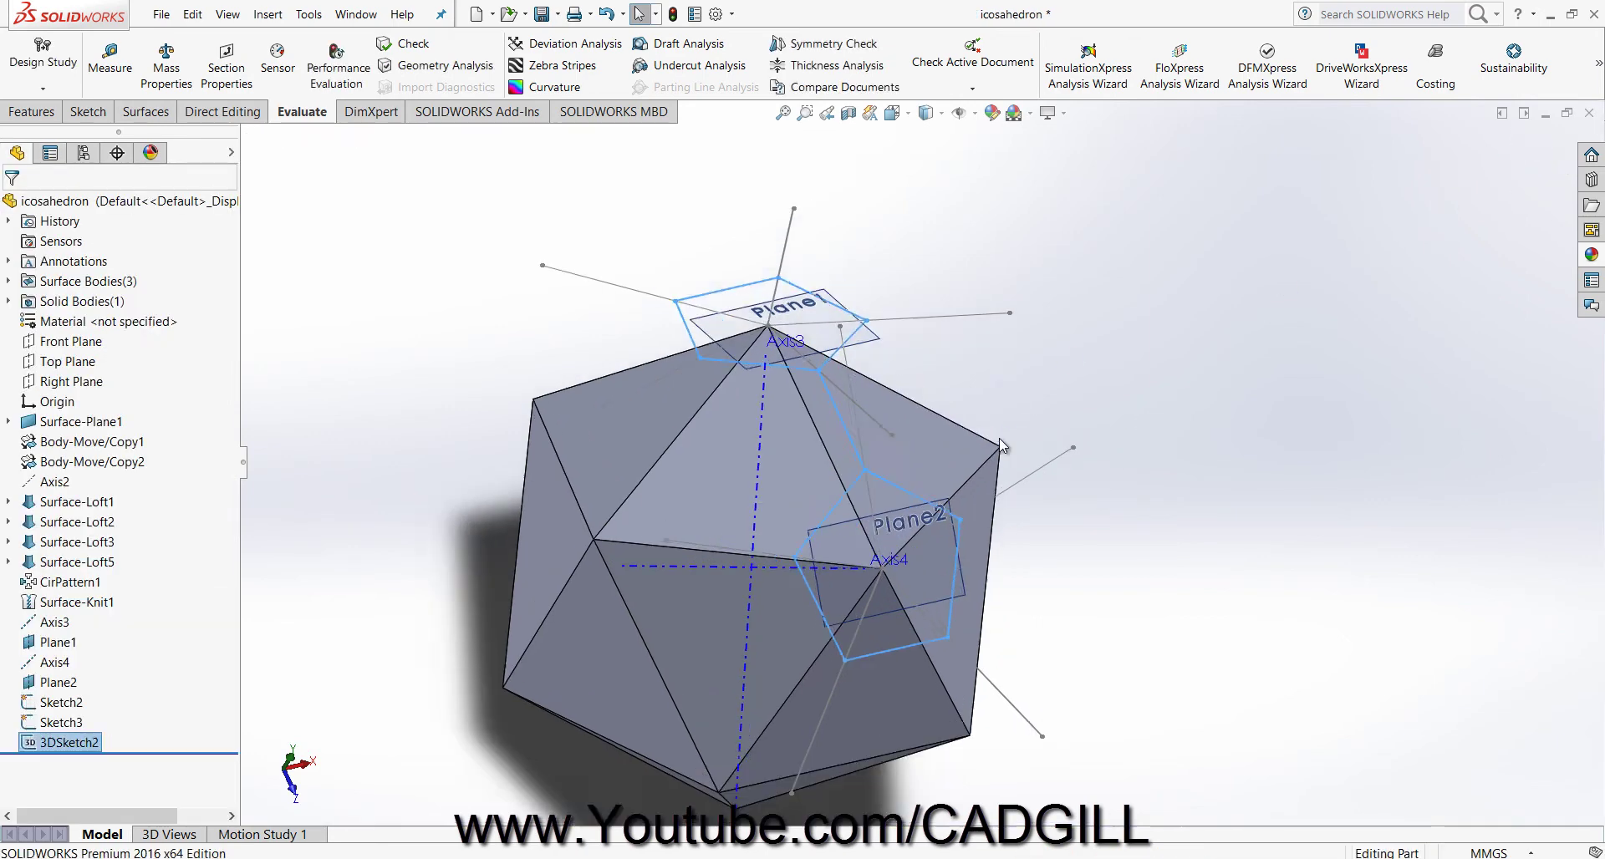
click(808, 292)
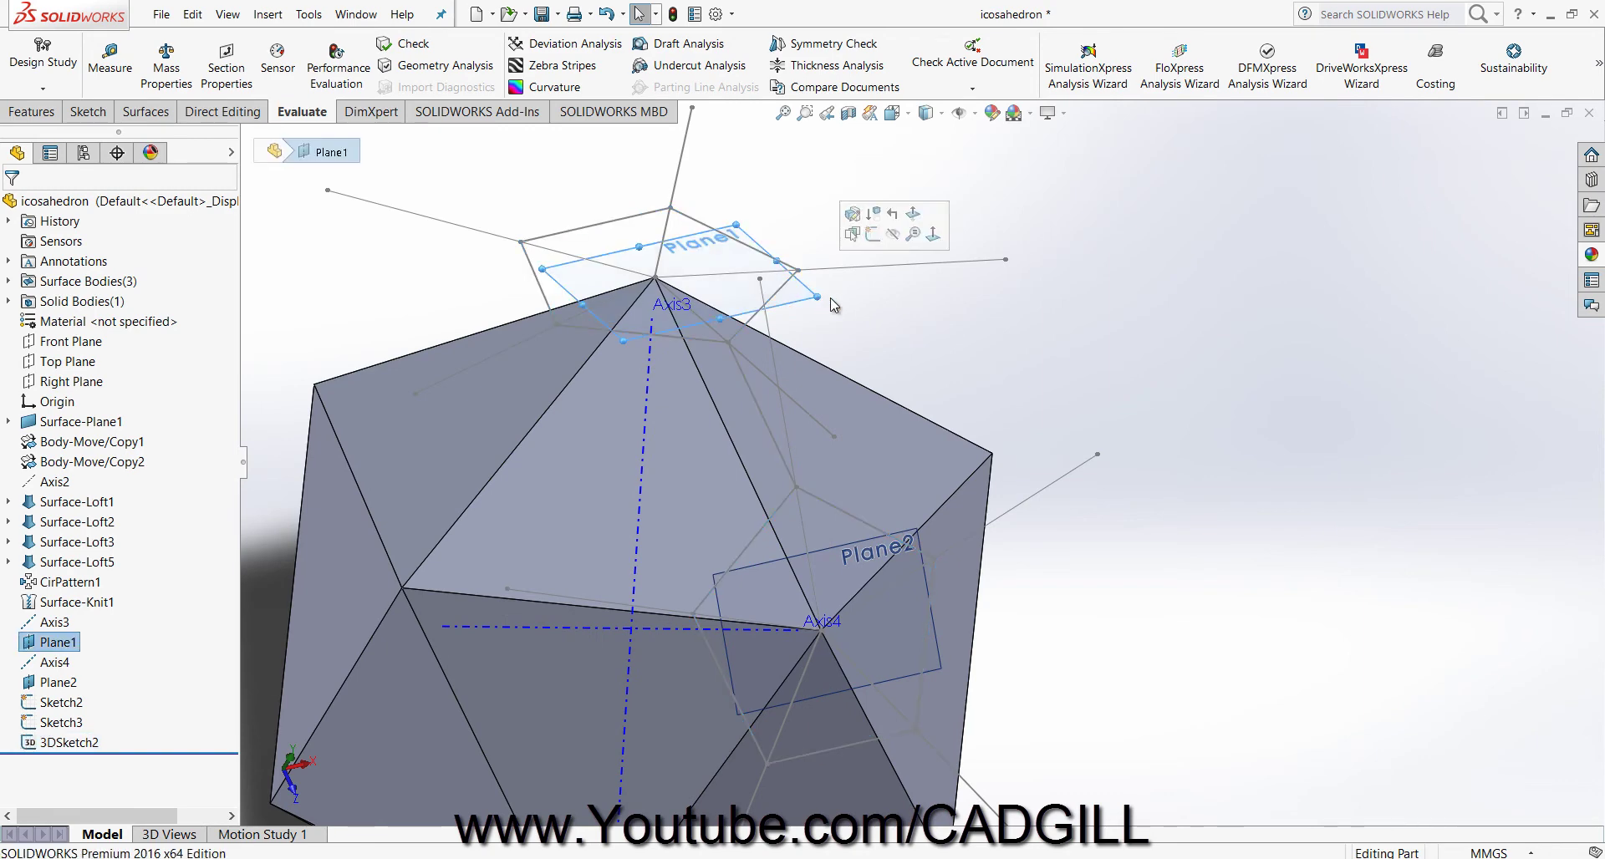
click(873, 235)
right_click(786, 291)
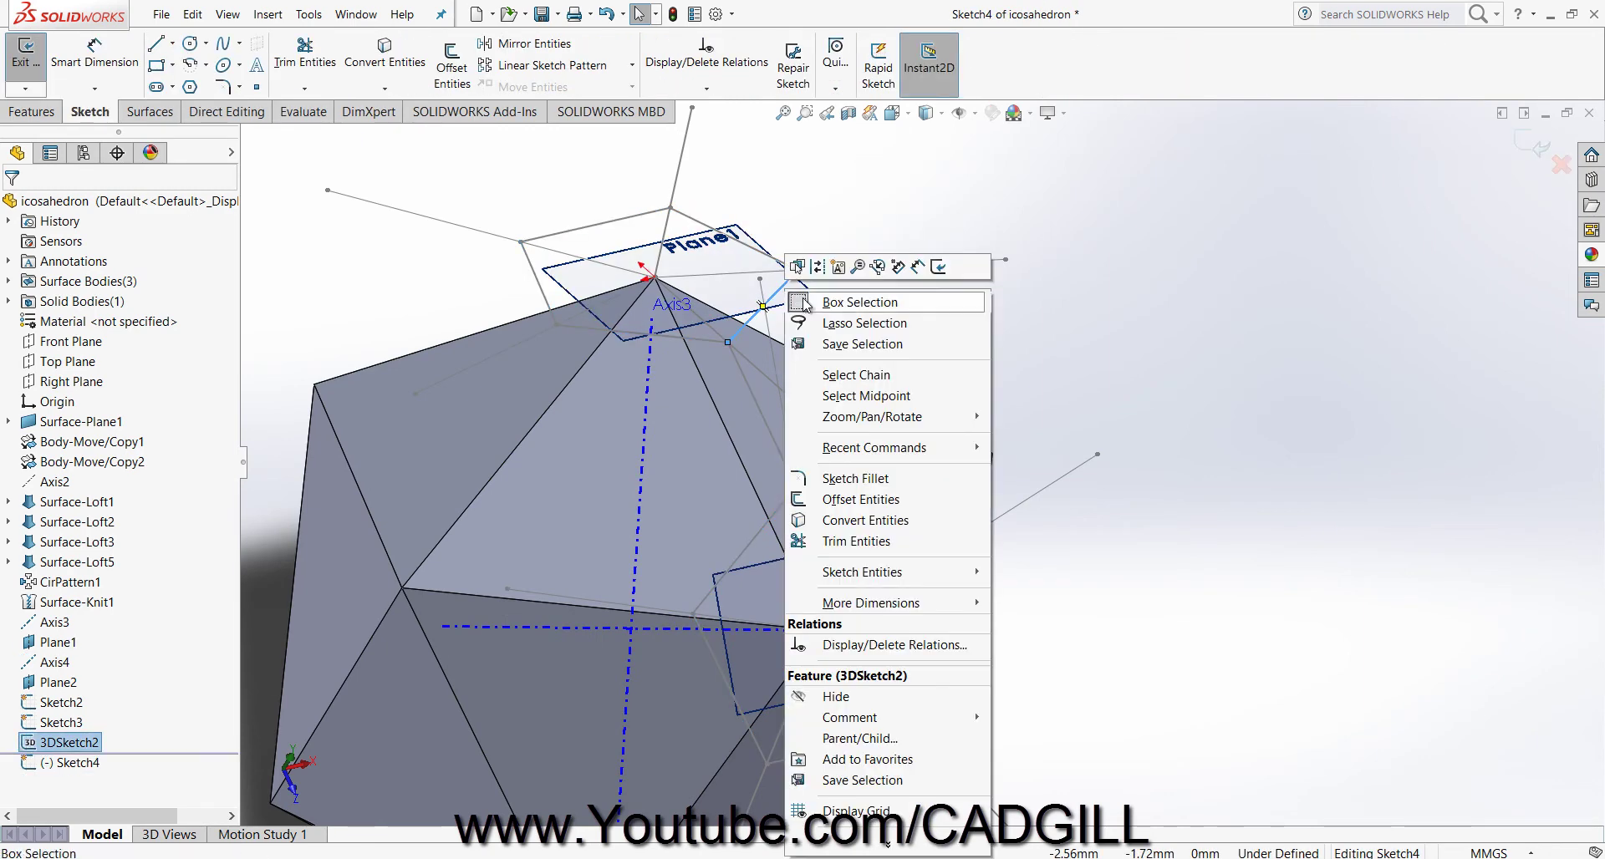
click(844, 373)
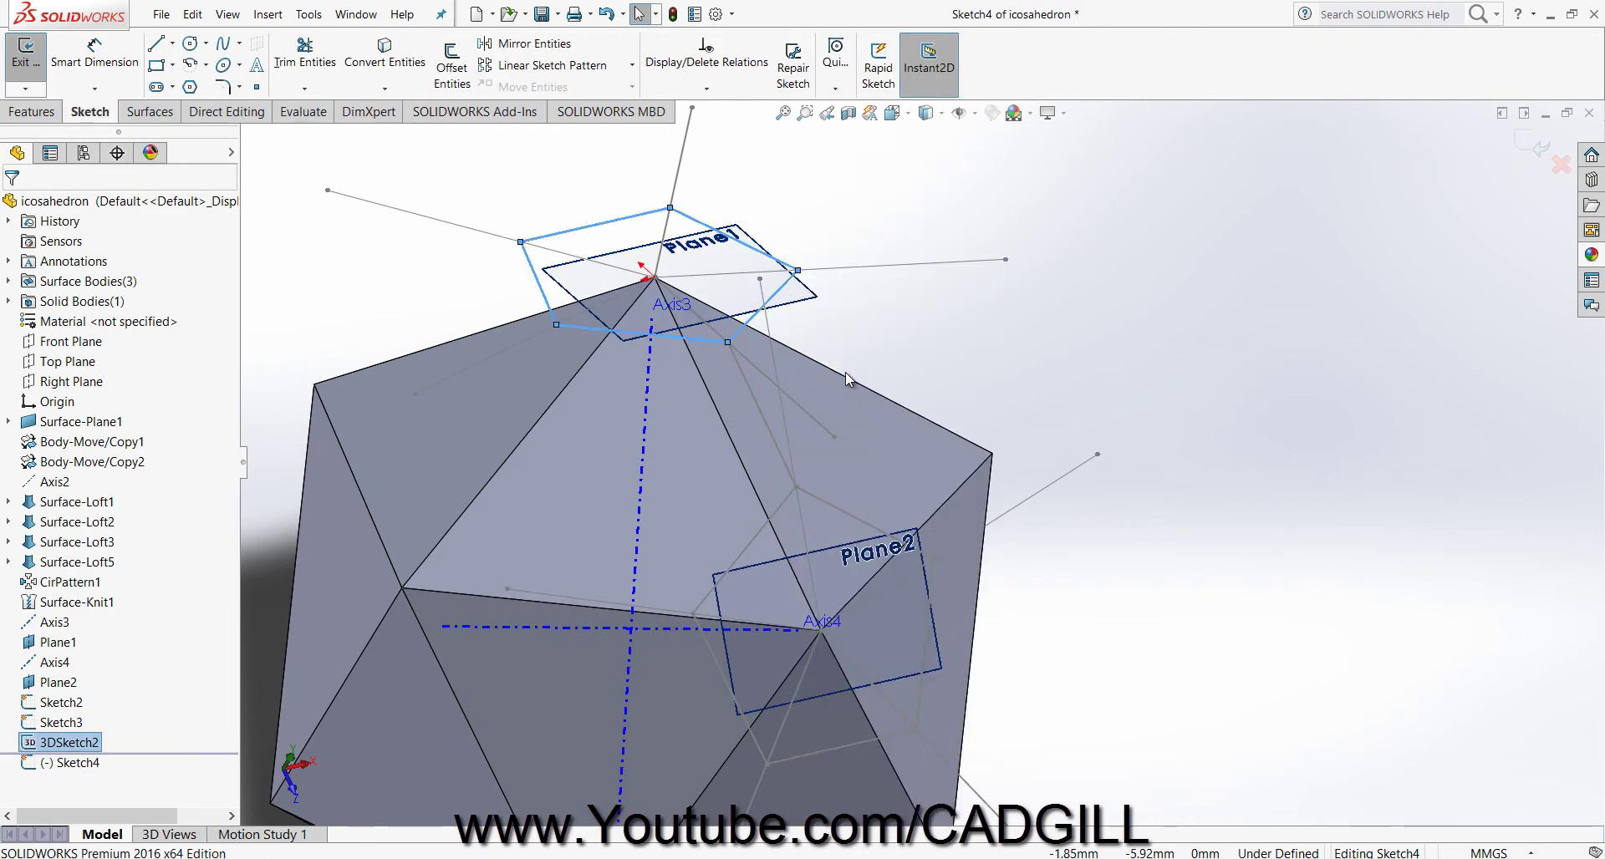
click(403, 60)
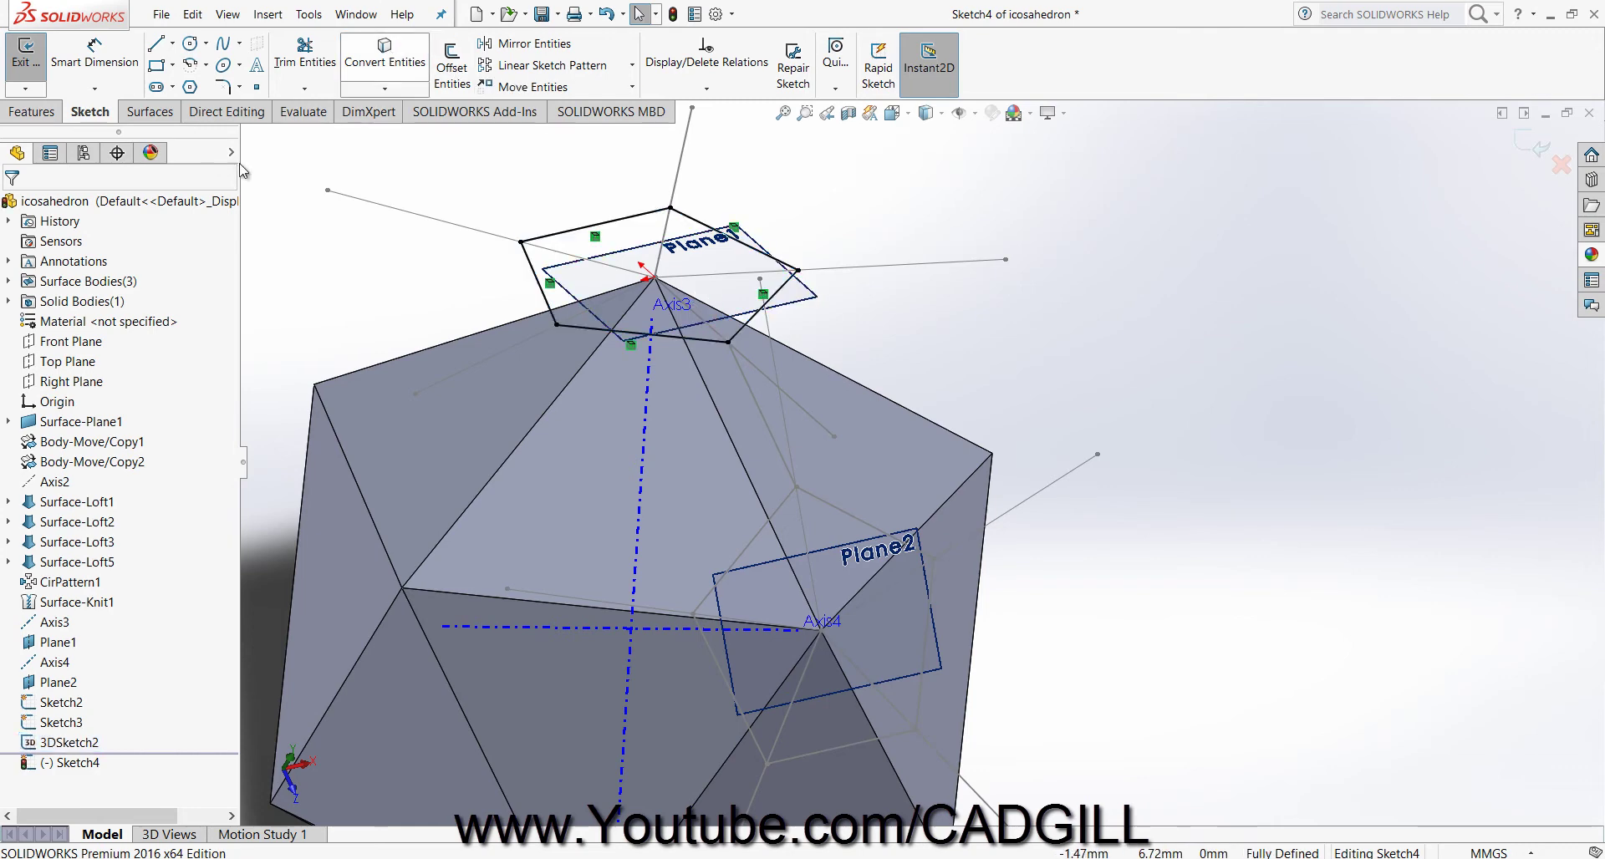
Create a planar surface from the current pentagon sketch on Plane1.
click(150, 112)
click(436, 37)
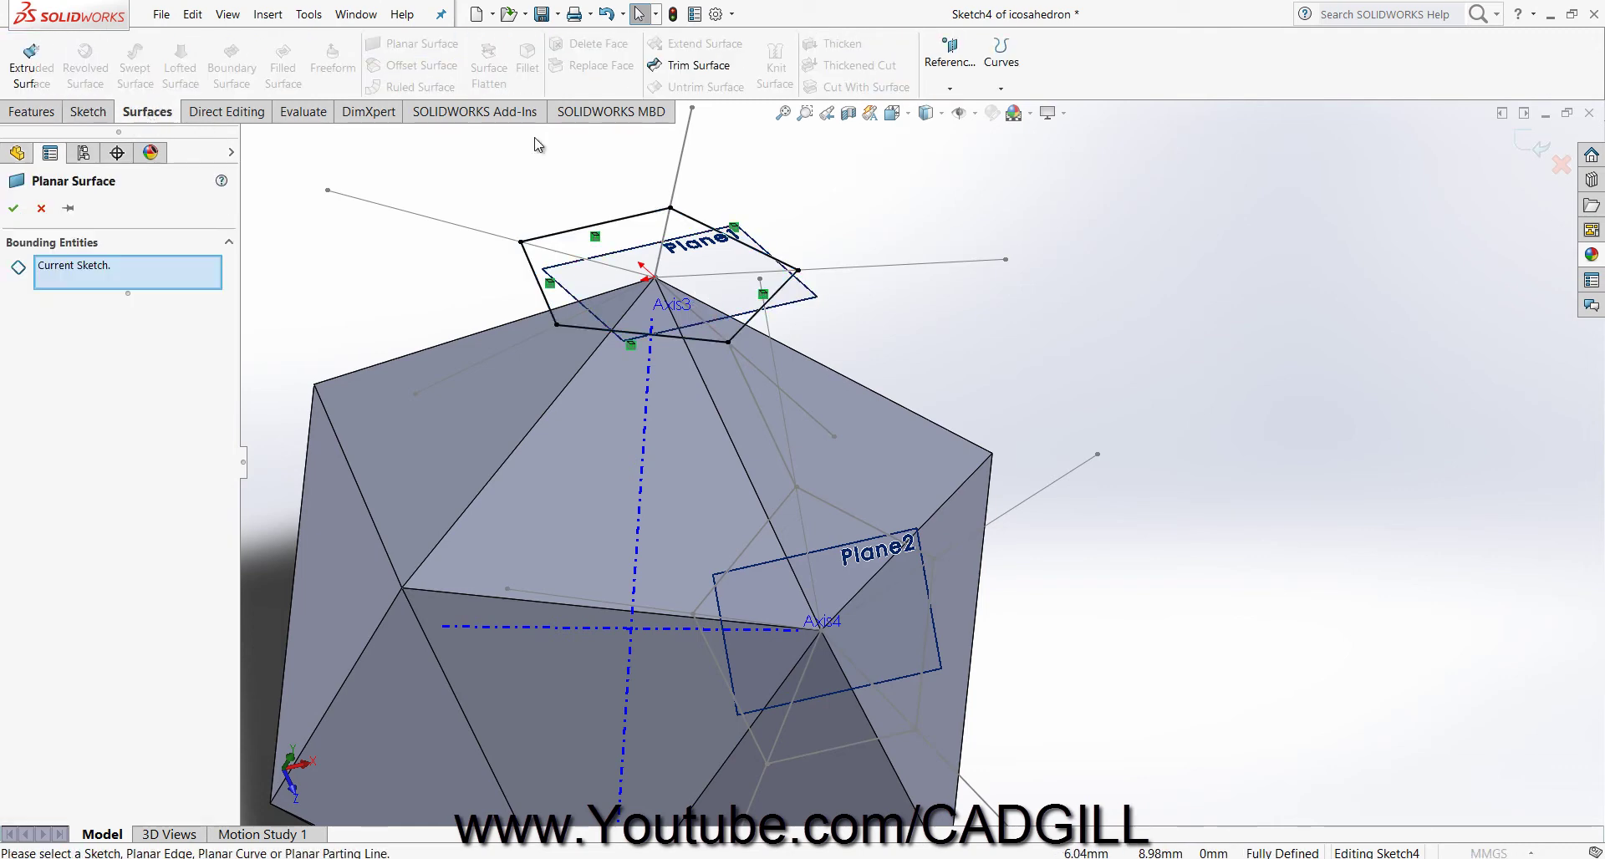
scroll(835, 474, up, 4)
scroll(867, 589, down, 3)
click(1525, 140)
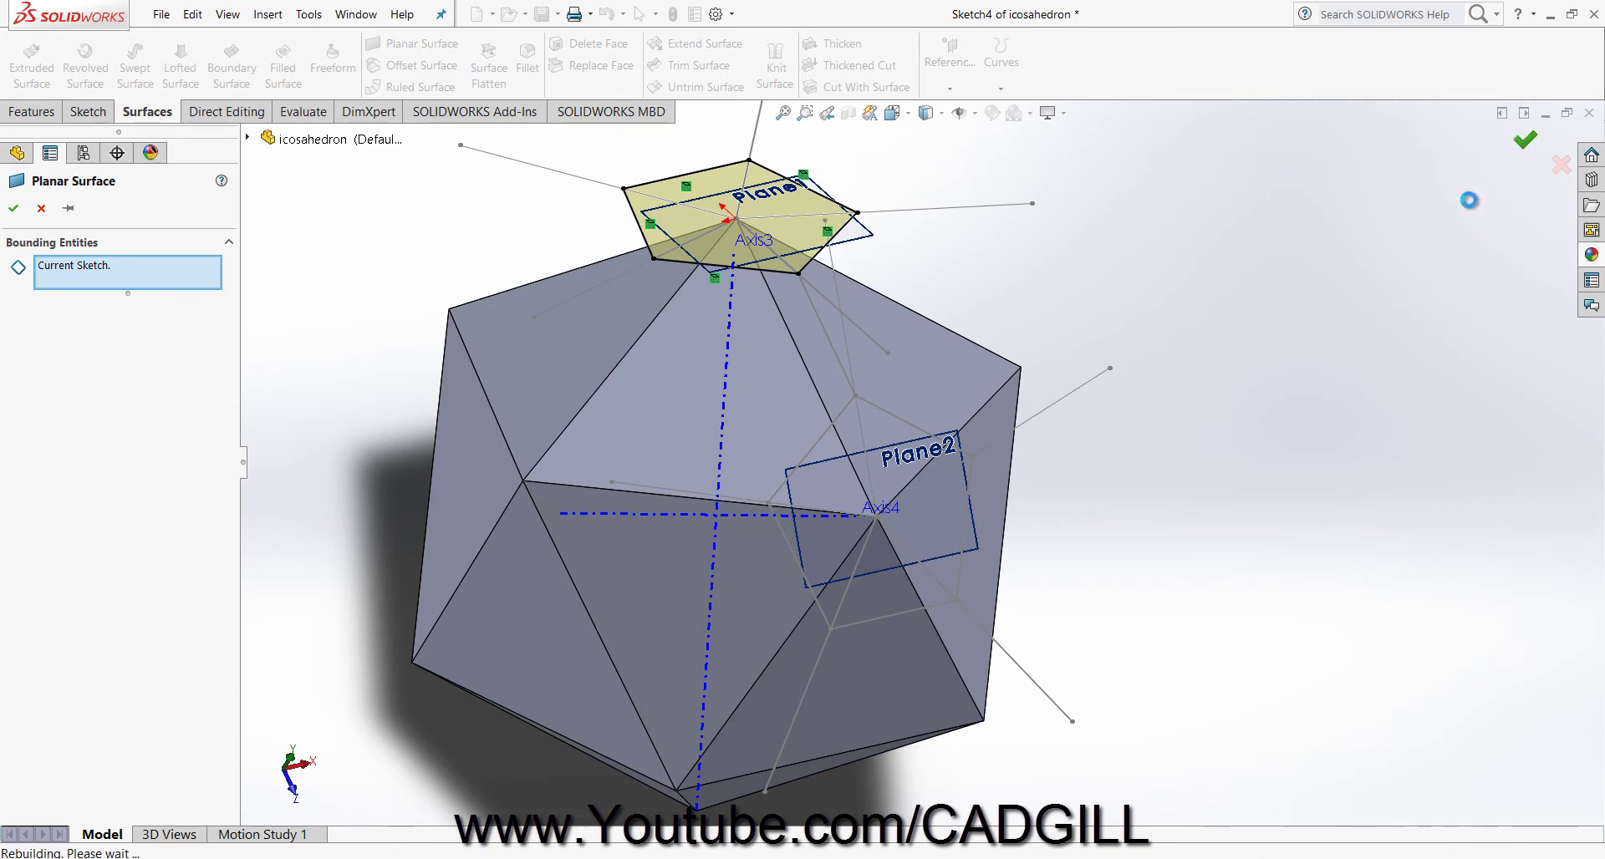
Start a sketch on Plane2 and convert the full chain of pentagon edges from 3DSketch2 into it.
scroll(1035, 528, down, 3)
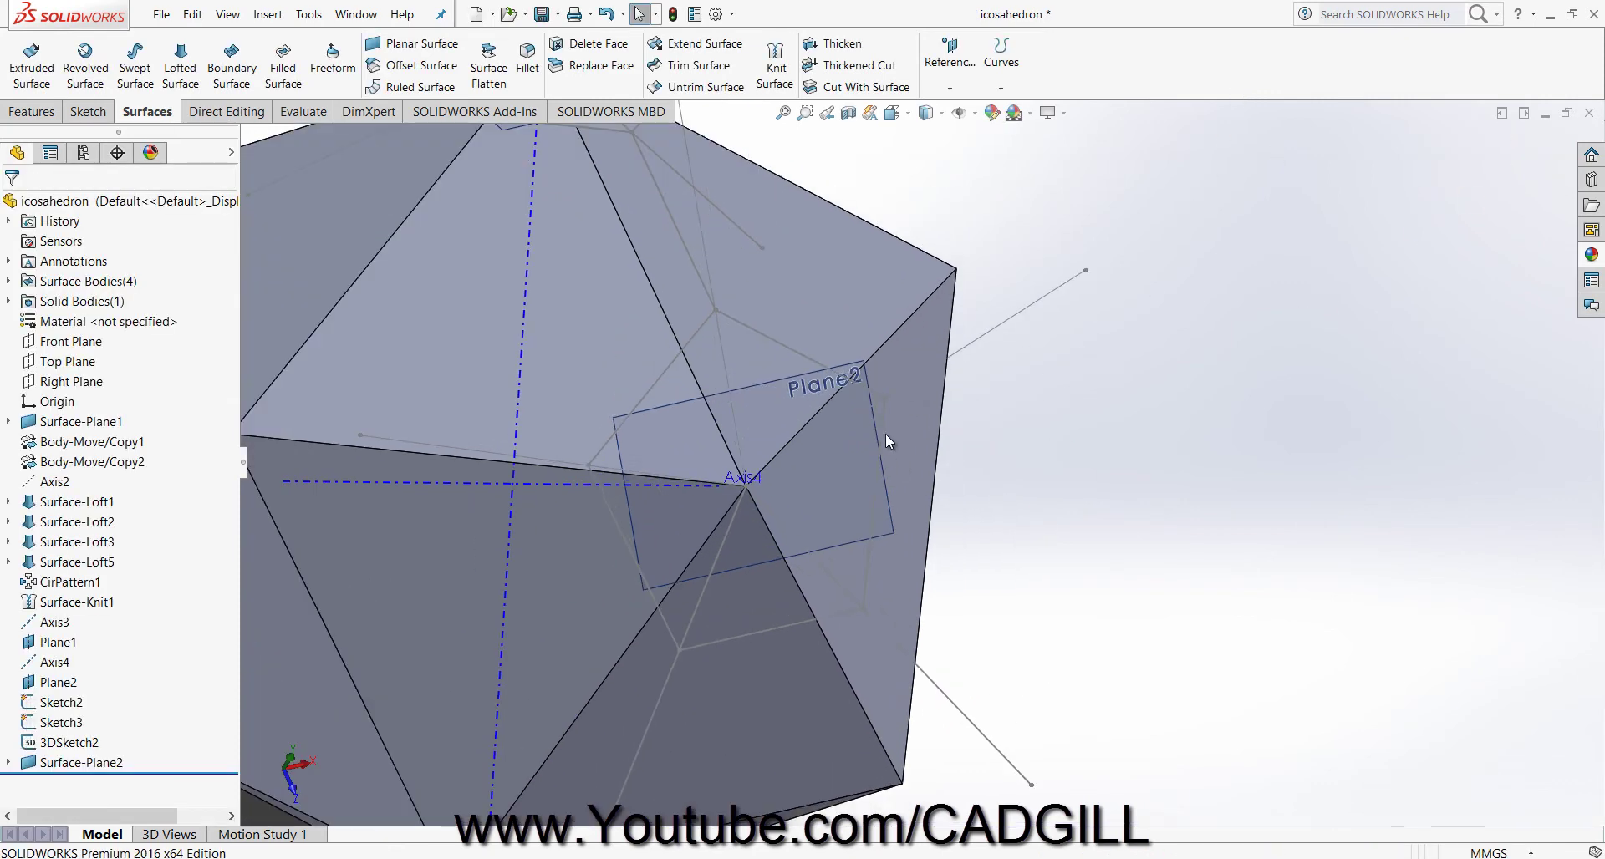
click(873, 430)
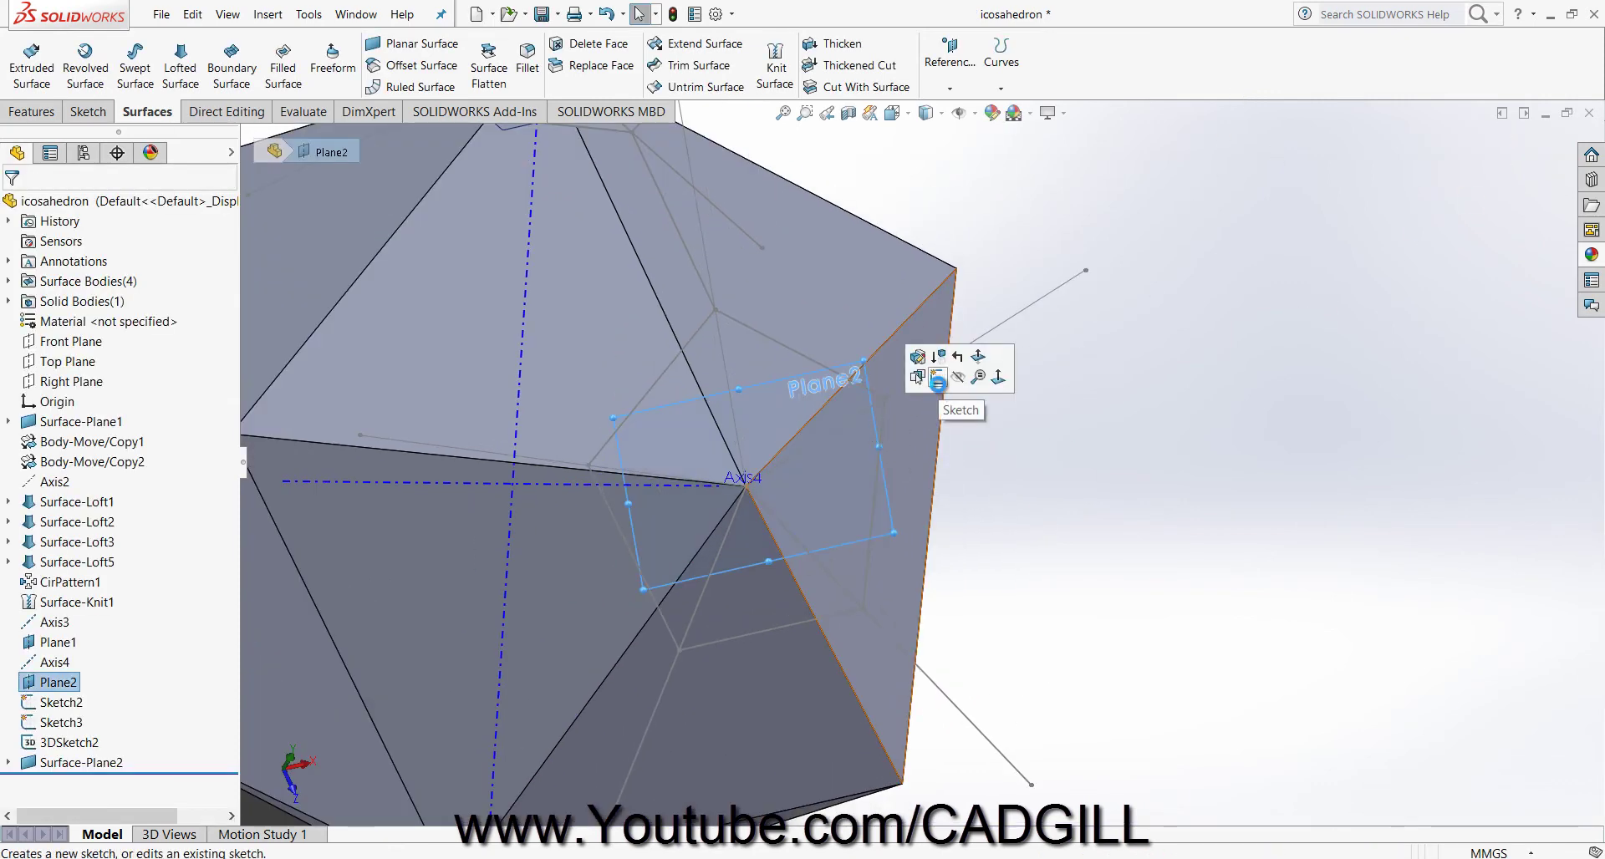
click(938, 378)
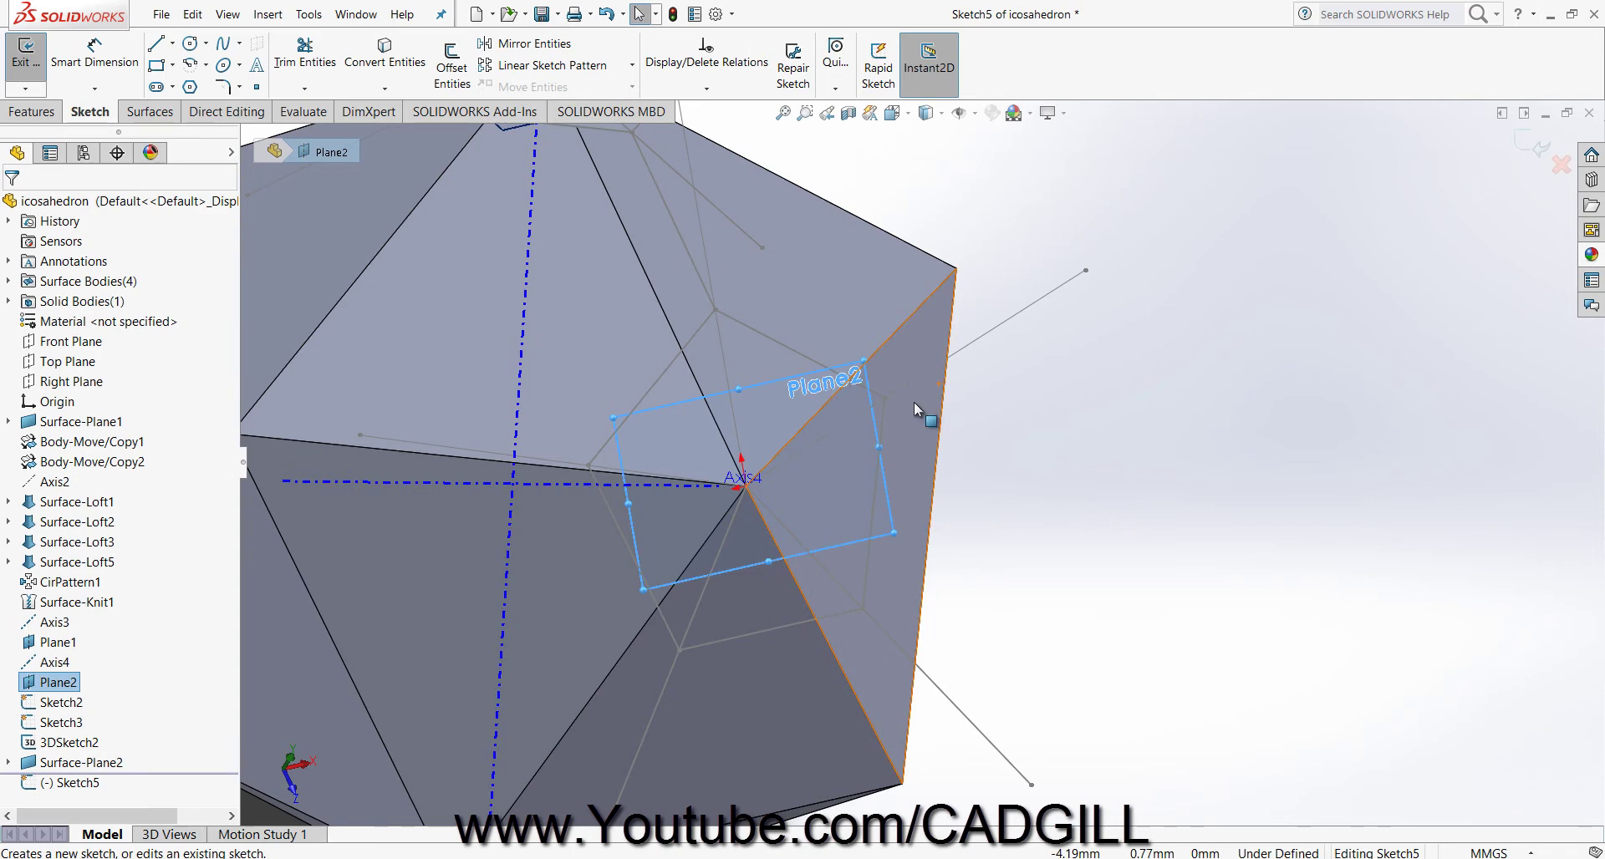
right_click(757, 331)
click(830, 414)
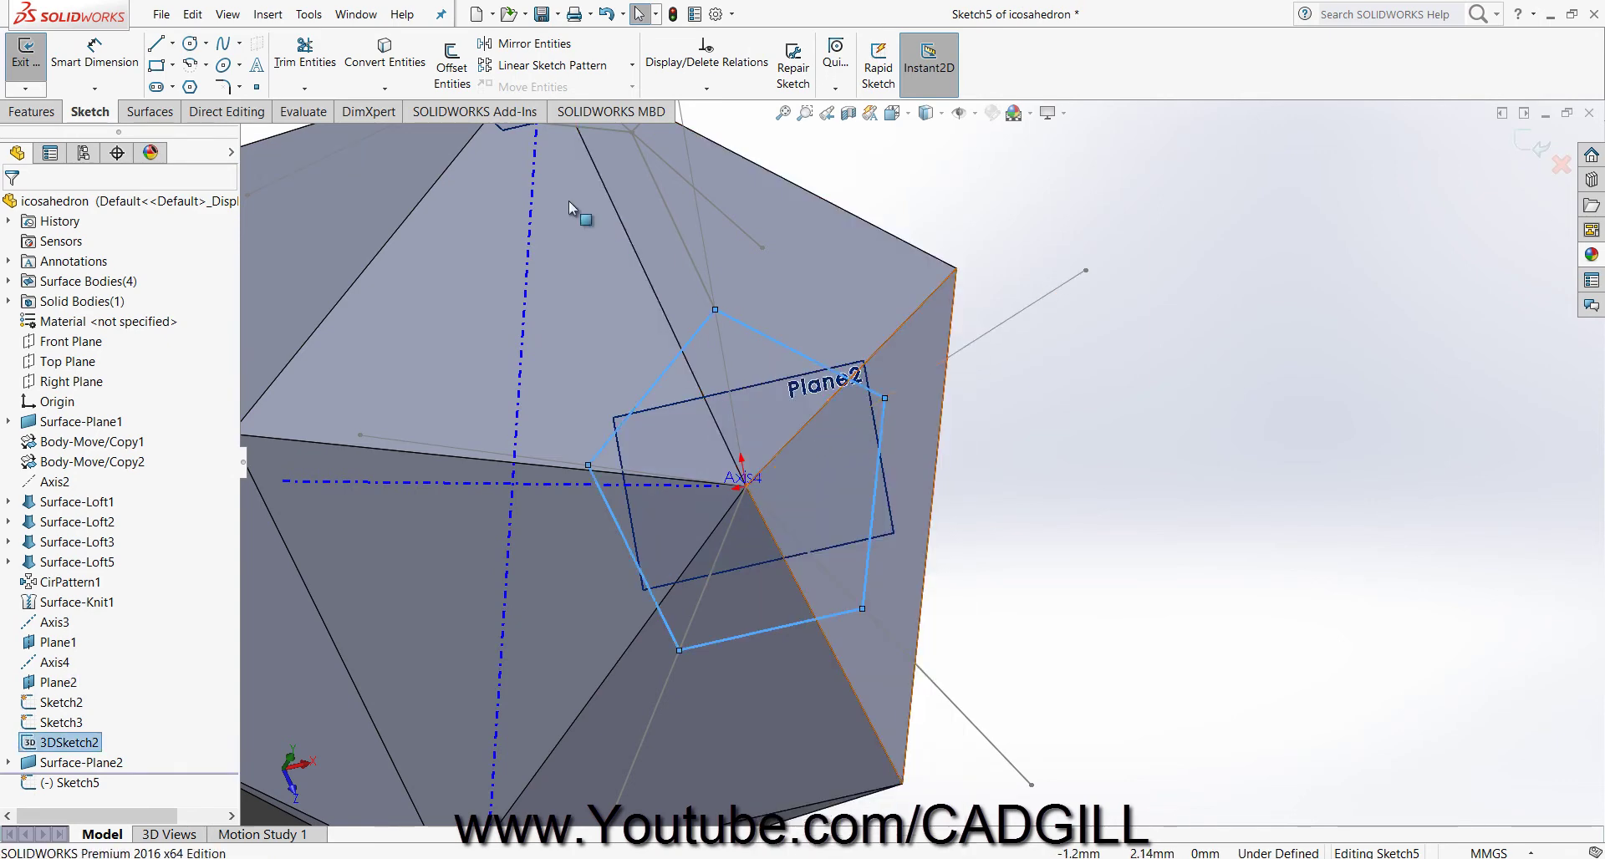
click(405, 64)
Create a planar surface from the current pentagon sketch on Plane2.
scroll(920, 375, up, 5)
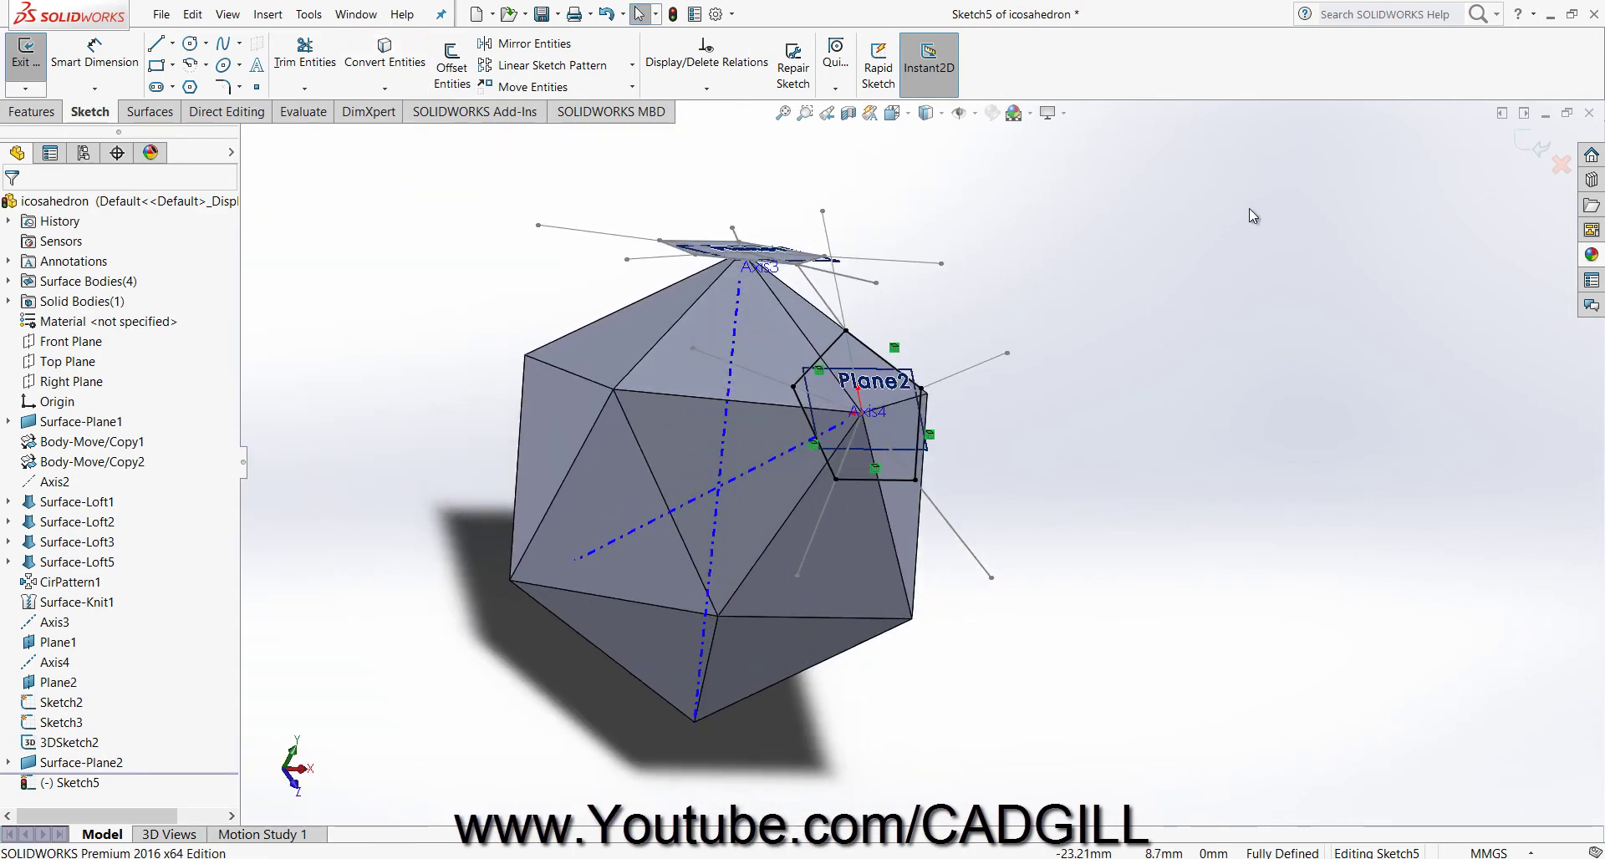
click(148, 111)
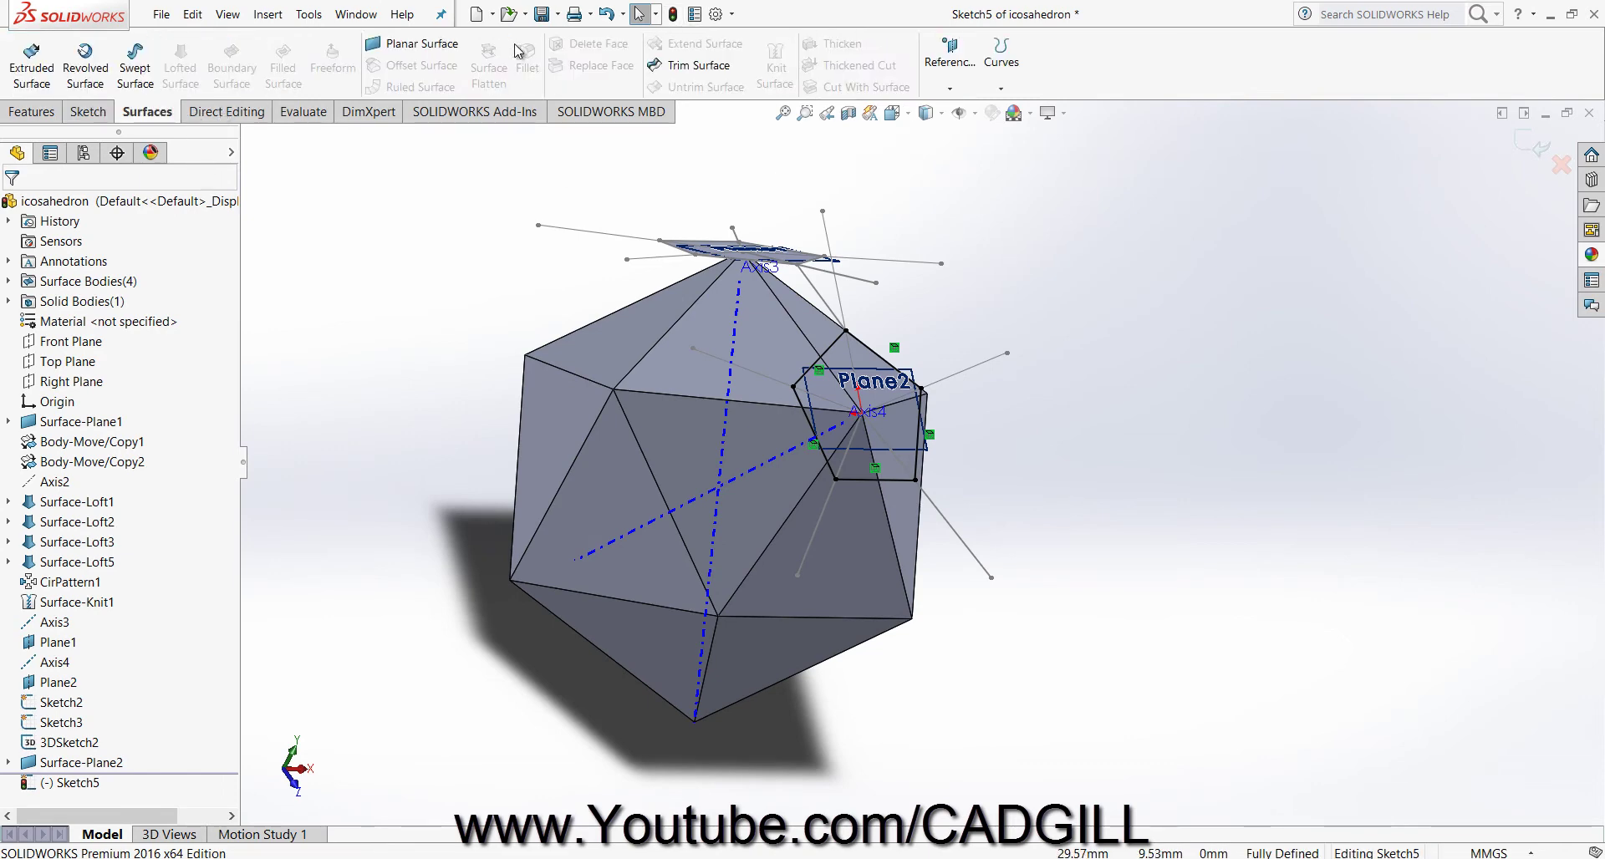
click(438, 47)
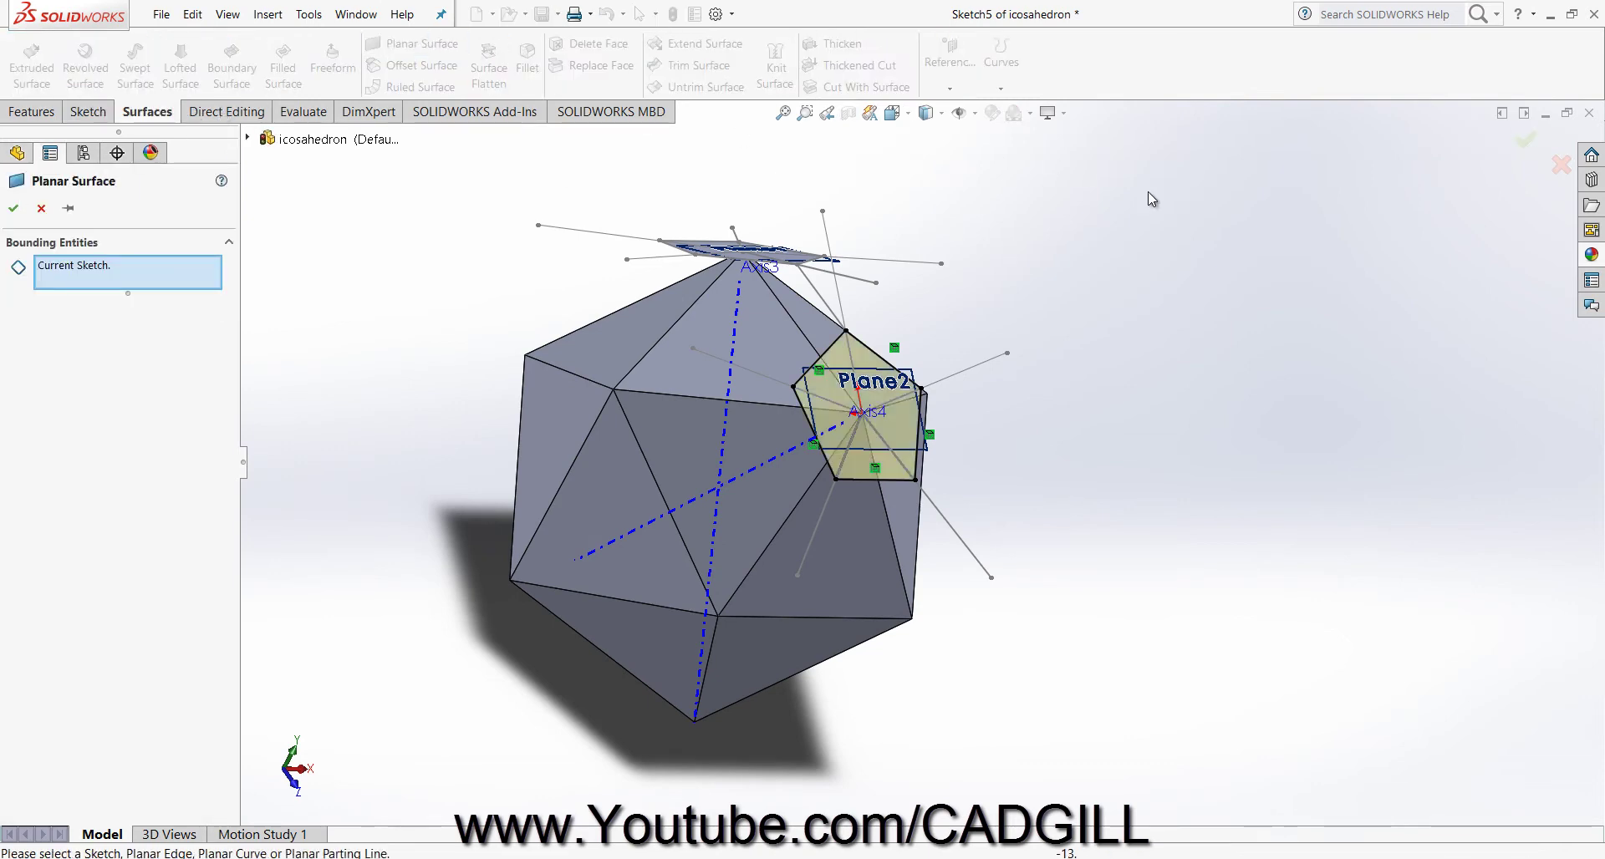
click(1514, 142)
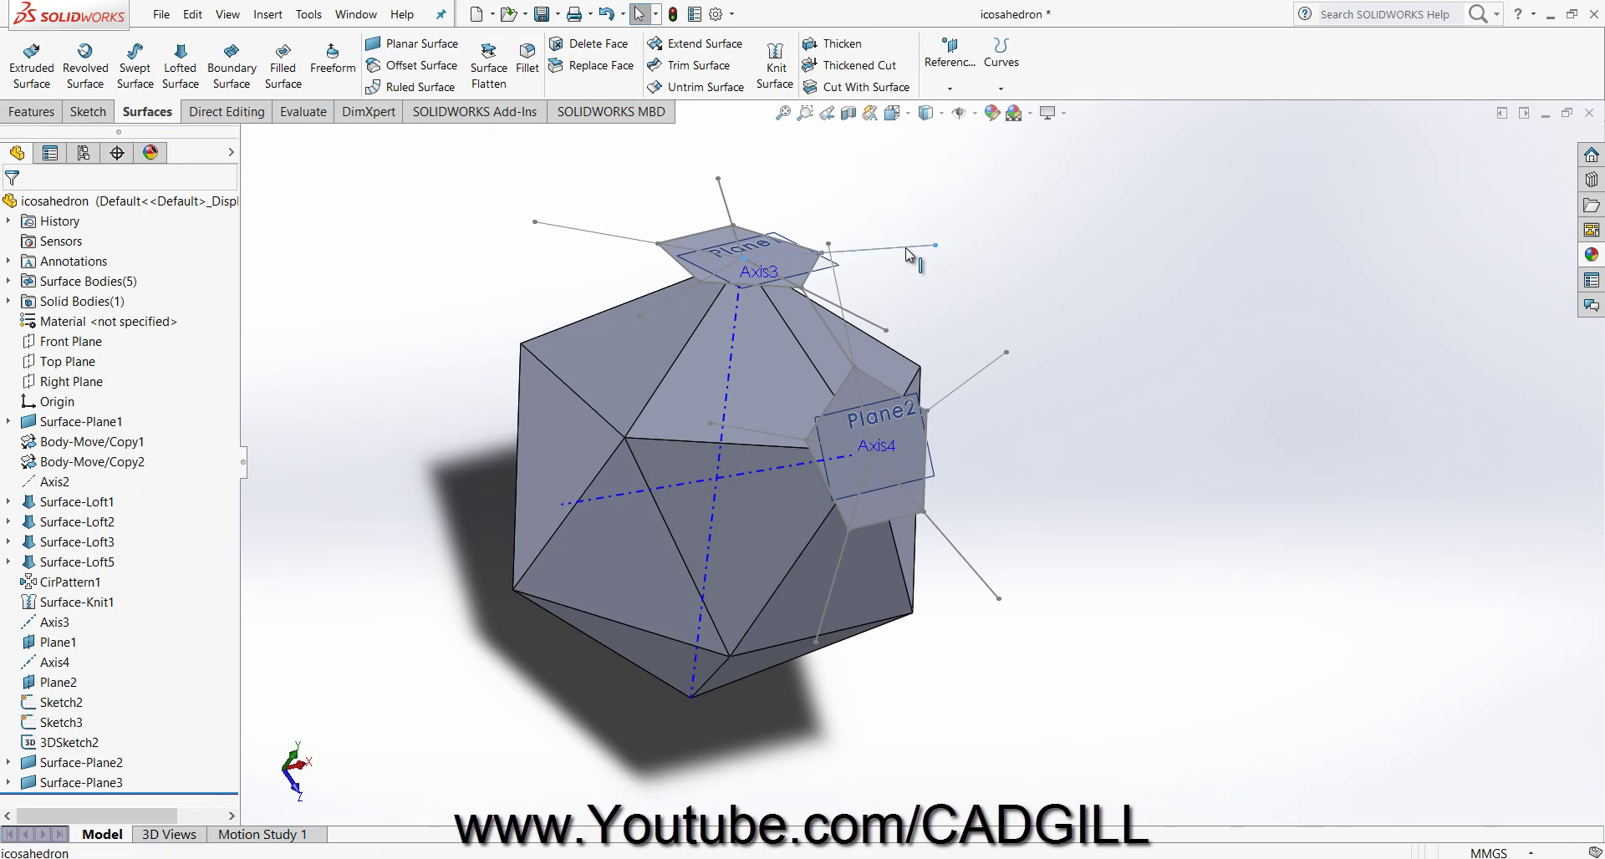
Hide Sketch2 and Sketch3, the construction lines around the two pentagons.
click(908, 249)
ctrl+click(991, 366)
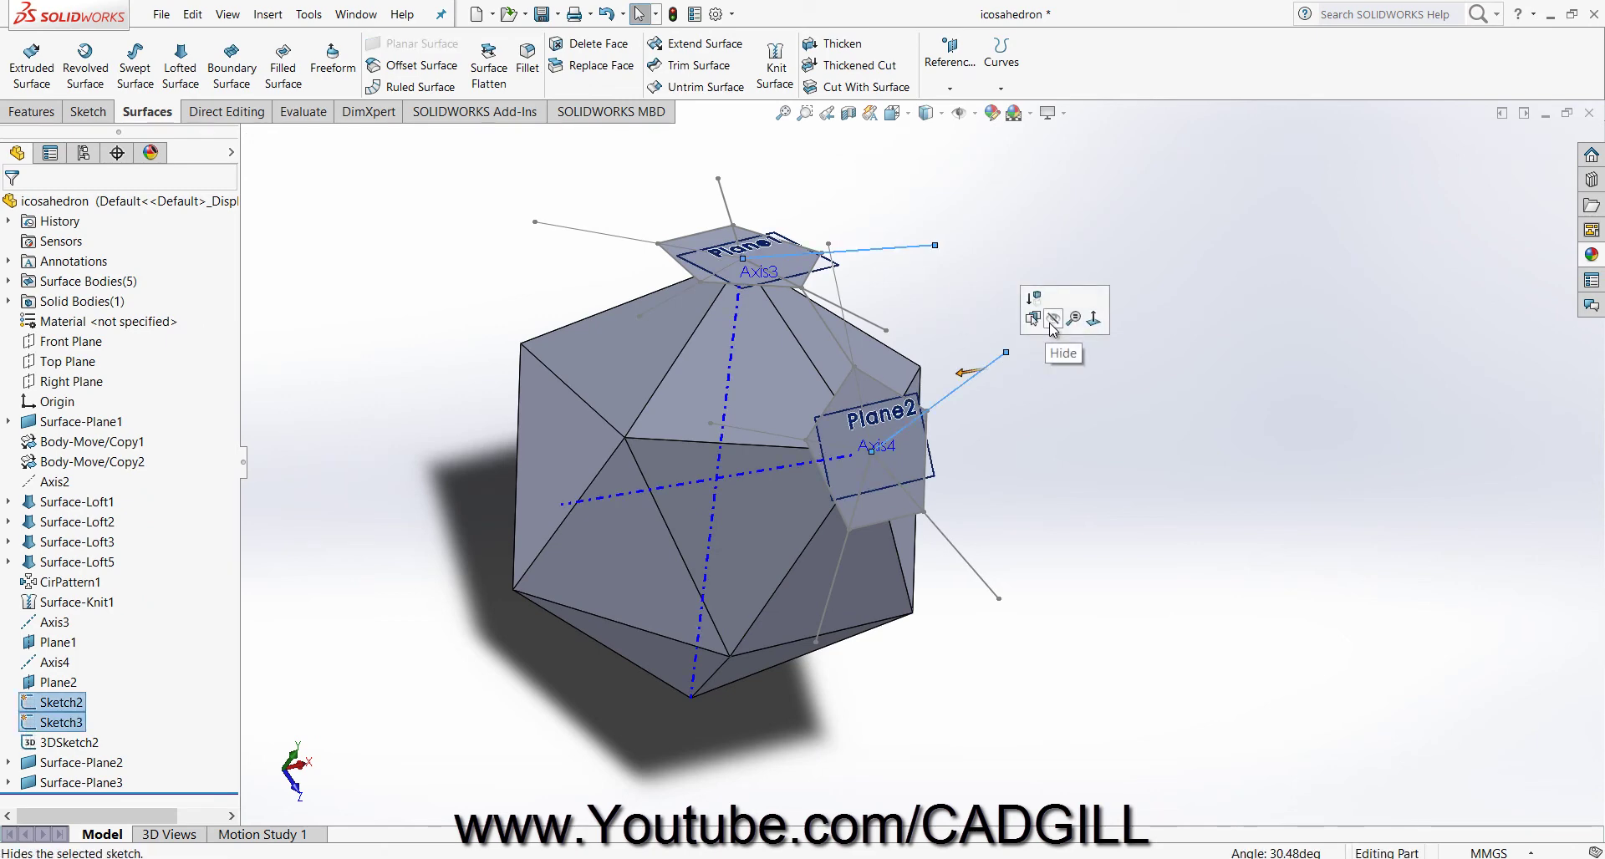
click(1052, 328)
Examine both pentagon surfaces, compare them with the truncated icosahedron picture in the browser, and return to SOLIDWORKS.
scroll(926, 459, down, 5)
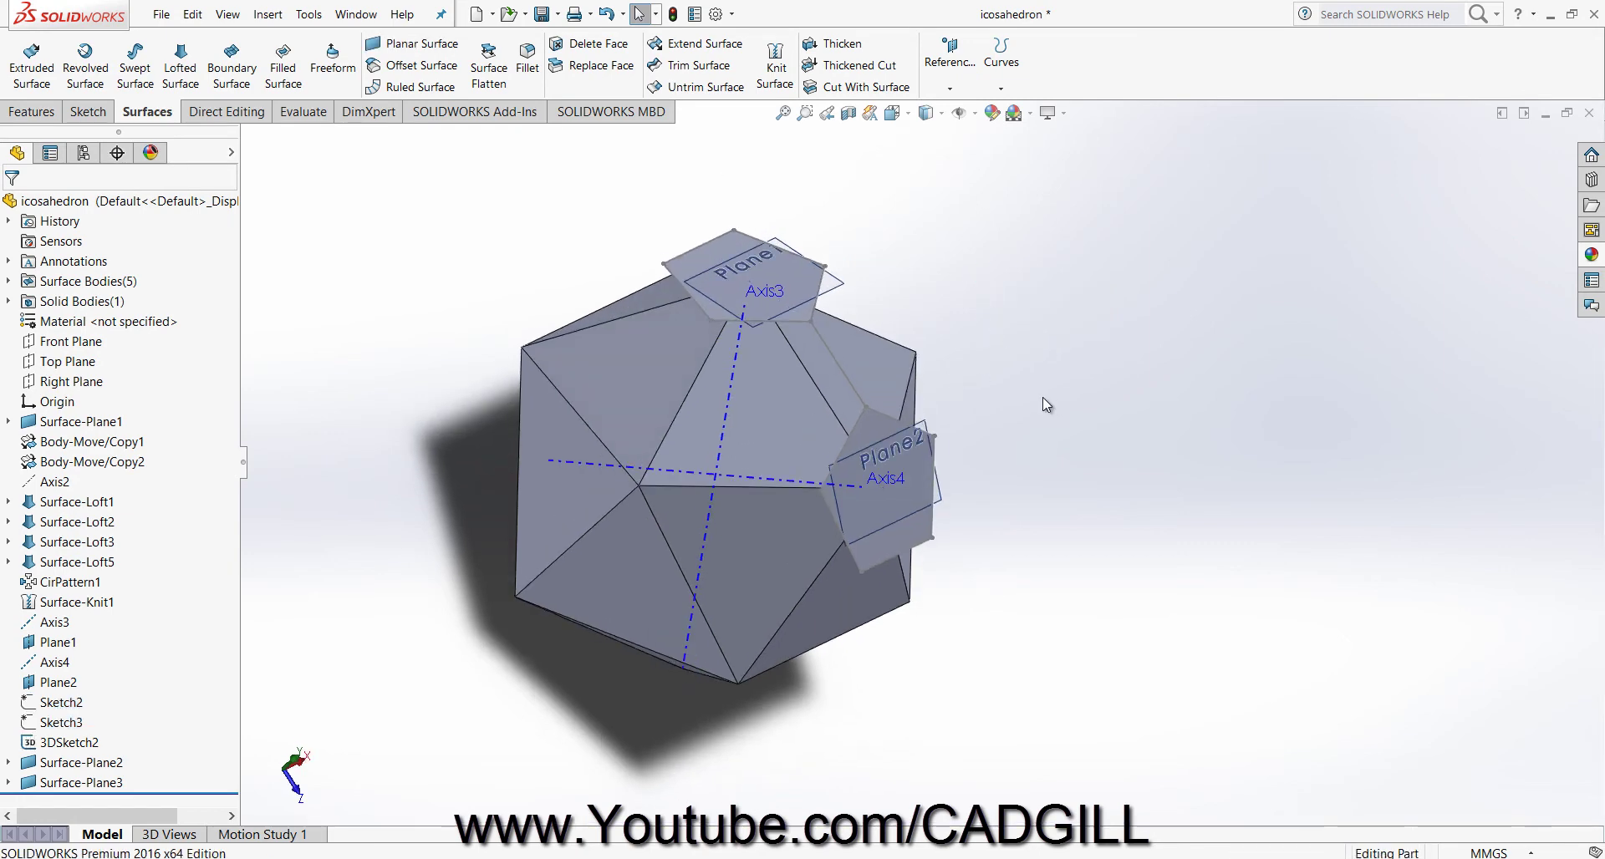
middle_drag(926, 460, 904, 458)
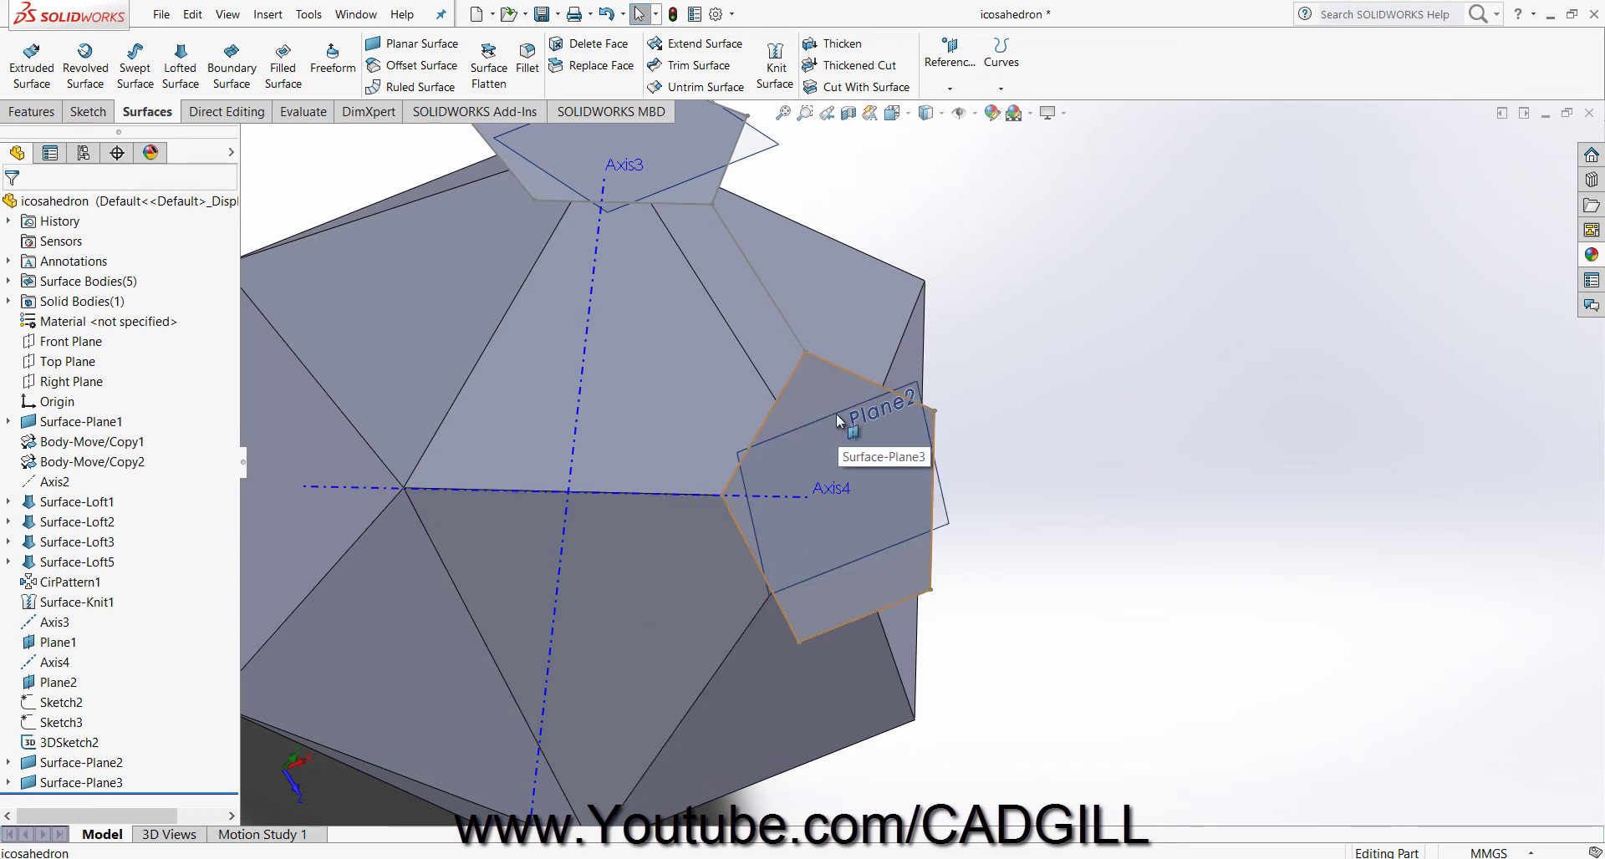
click(828, 390)
scroll(780, 356, up, 3)
scroll(770, 308, down, 4)
click(770, 308)
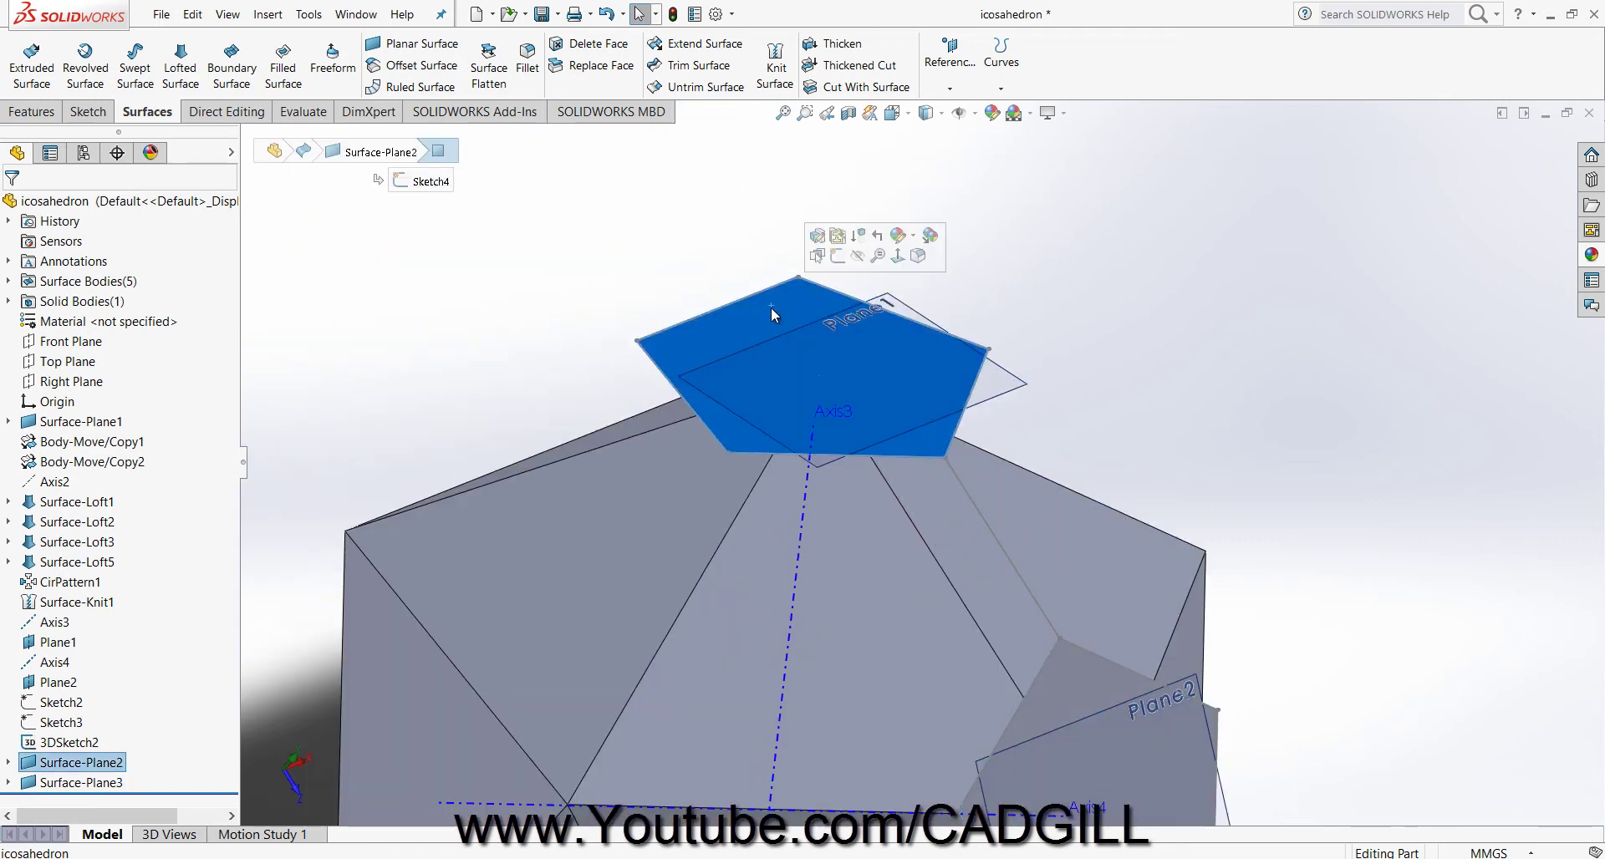
scroll(770, 307, up, 3)
middle_drag(1064, 660, 1034, 623)
scroll(991, 539, down, 4)
scroll(986, 541, up, 1)
middle_drag(969, 547, 961, 640)
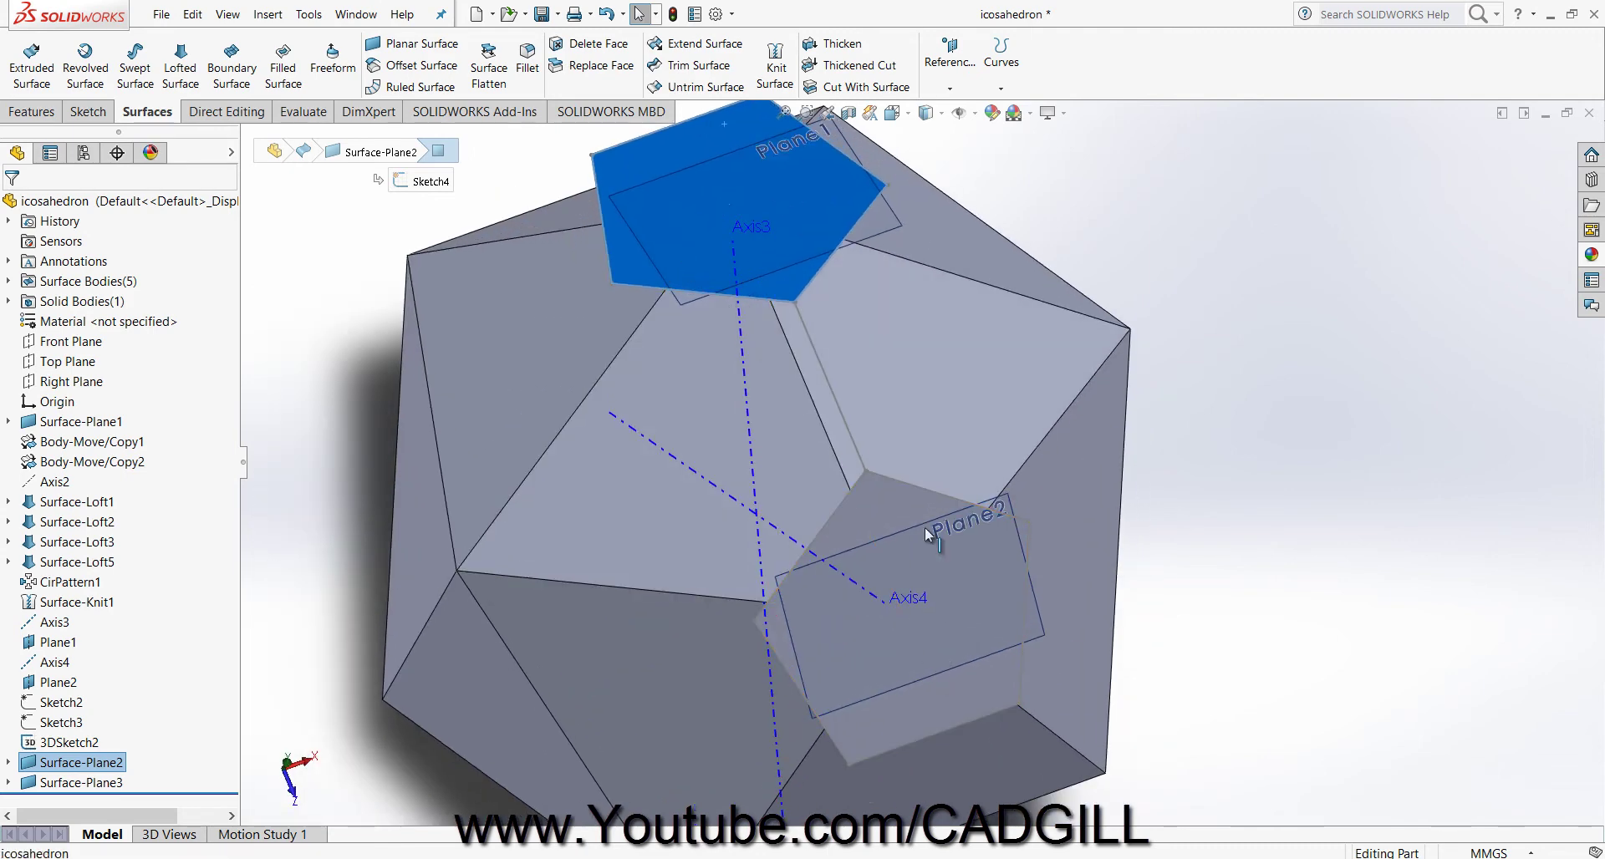
middle_drag(927, 535, 877, 563)
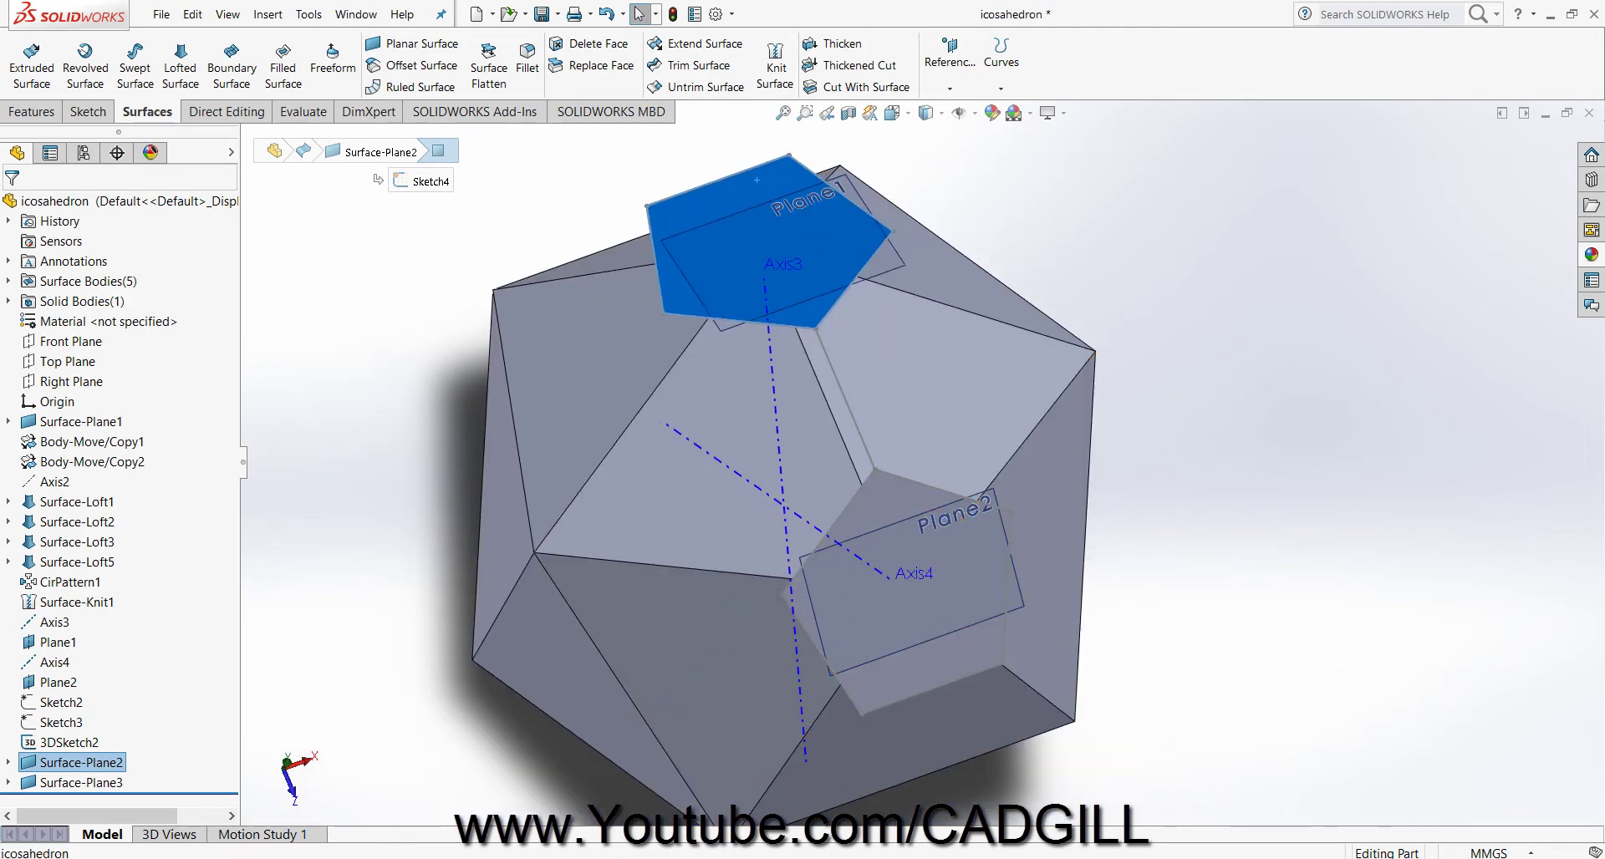
key(alt+Tab)
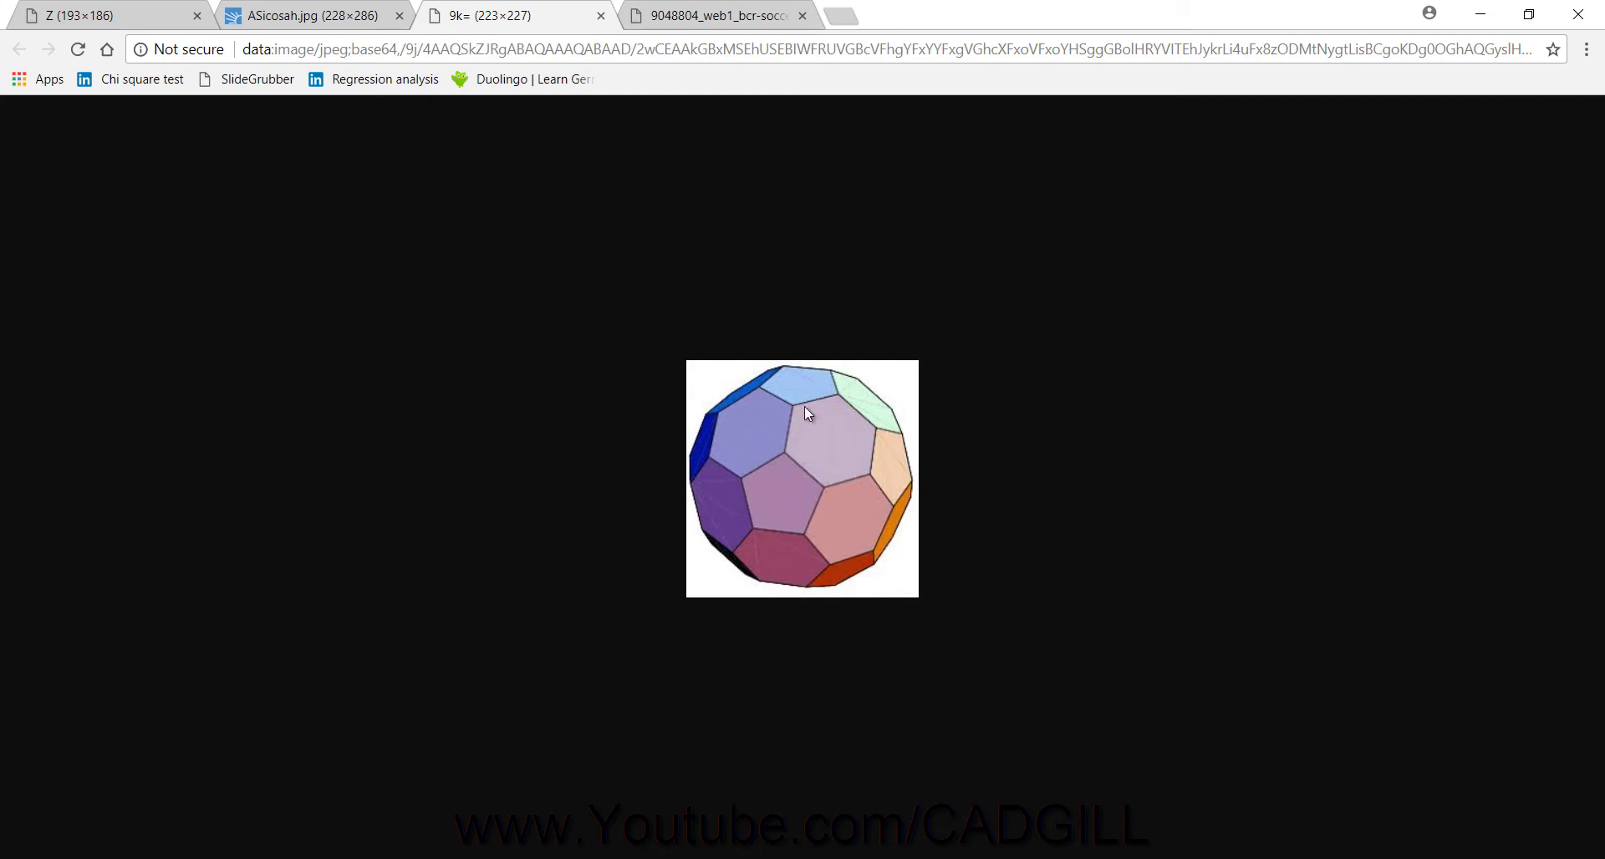
key(alt+Tab)
Hide the icosahedron solid body, leaving the two pentagon surfaces and their connecting line displayed.
middle_drag(944, 456, 684, 456)
click(1212, 344)
click(921, 373)
right_click(683, 456)
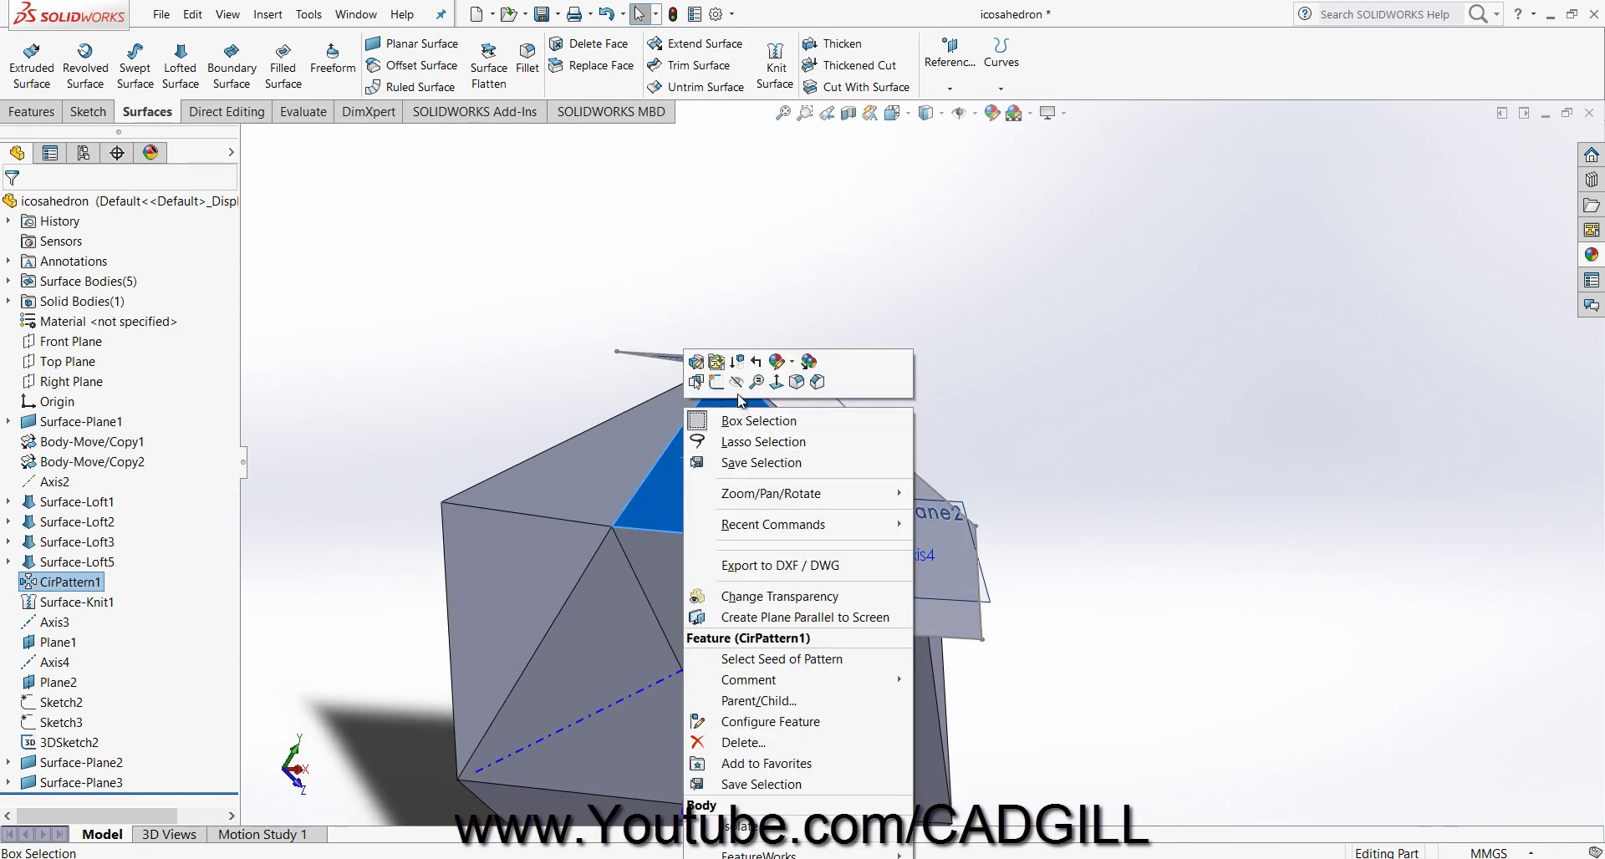
click(737, 389)
middle_drag(1160, 383, 1095, 504)
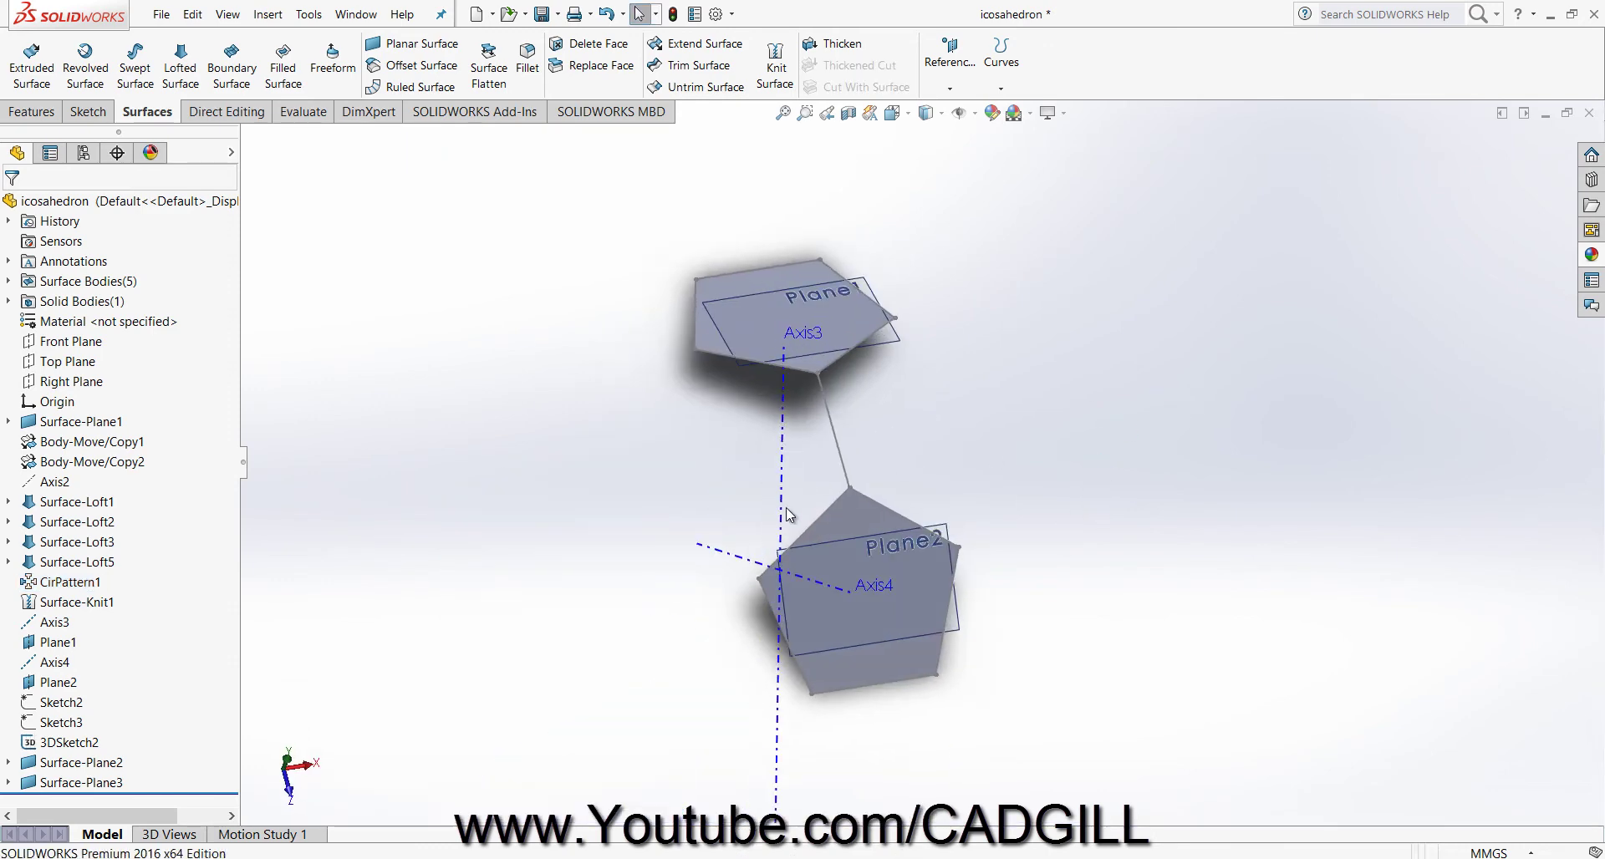
scroll(788, 514, down, 3)
middle_drag(574, 414, 590, 400)
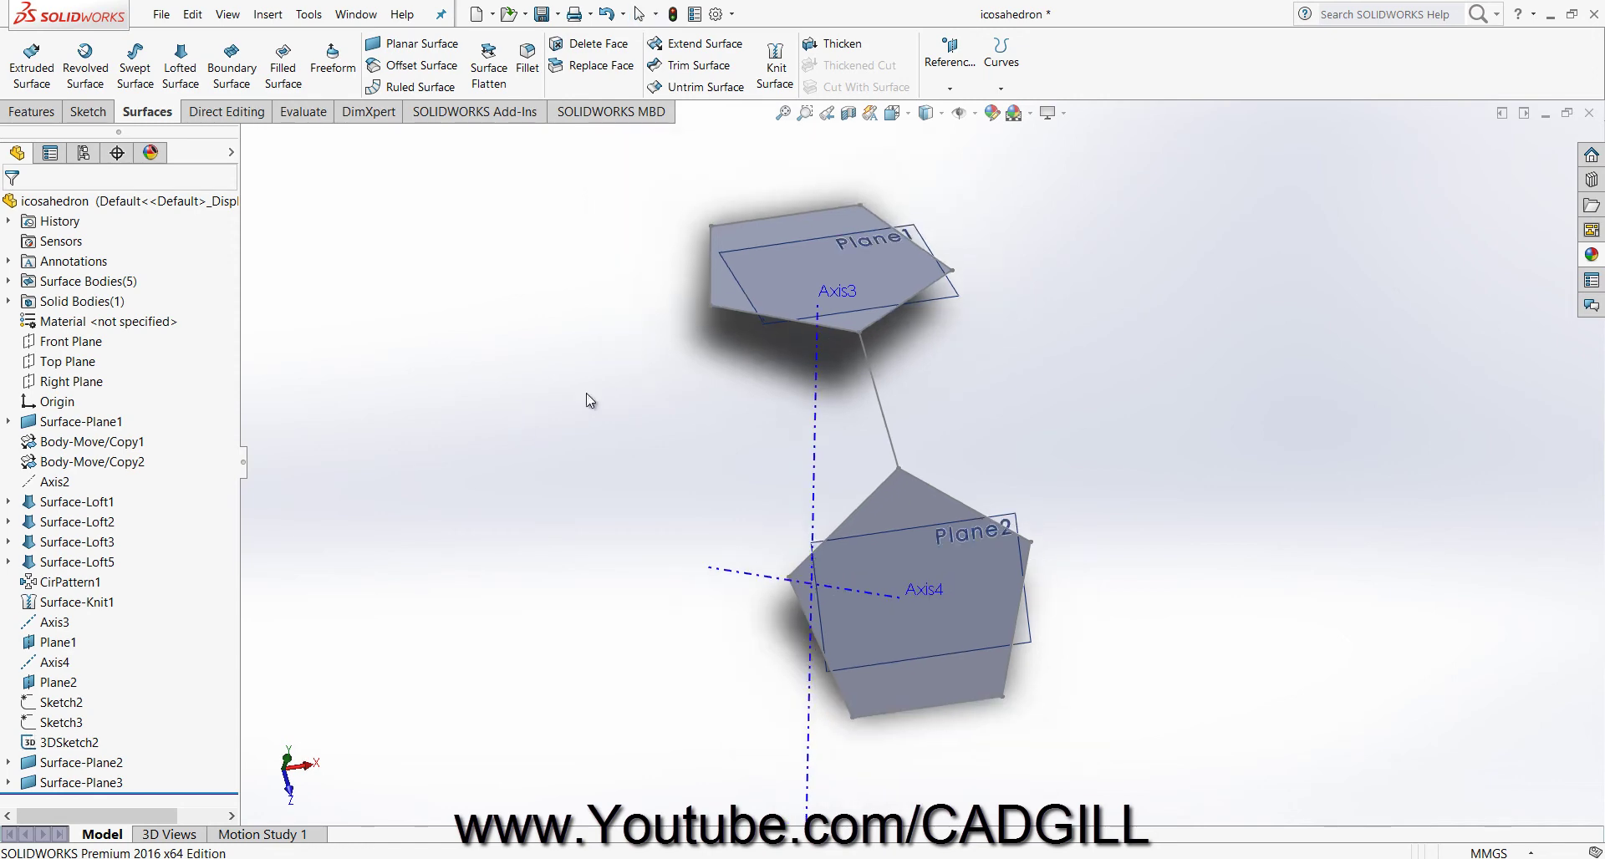
Hide the 3D sketch line joining the pentagons, and create a reference plane coincident with one facing edge of each pentagon.
click(873, 372)
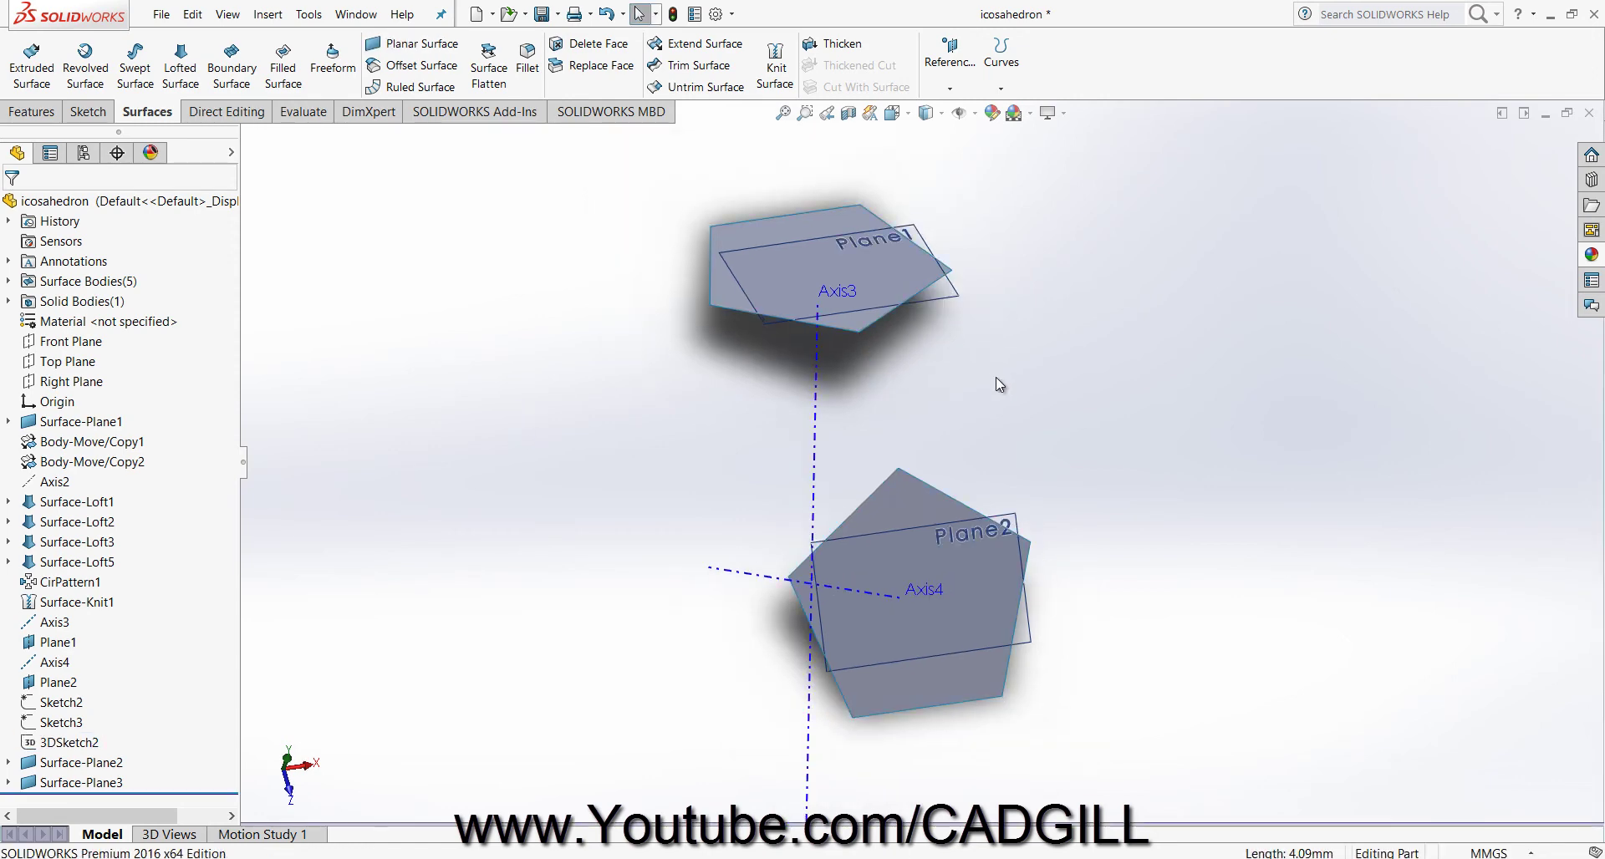
middle_drag(961, 328, 1013, 319)
scroll(639, 109, up, 2)
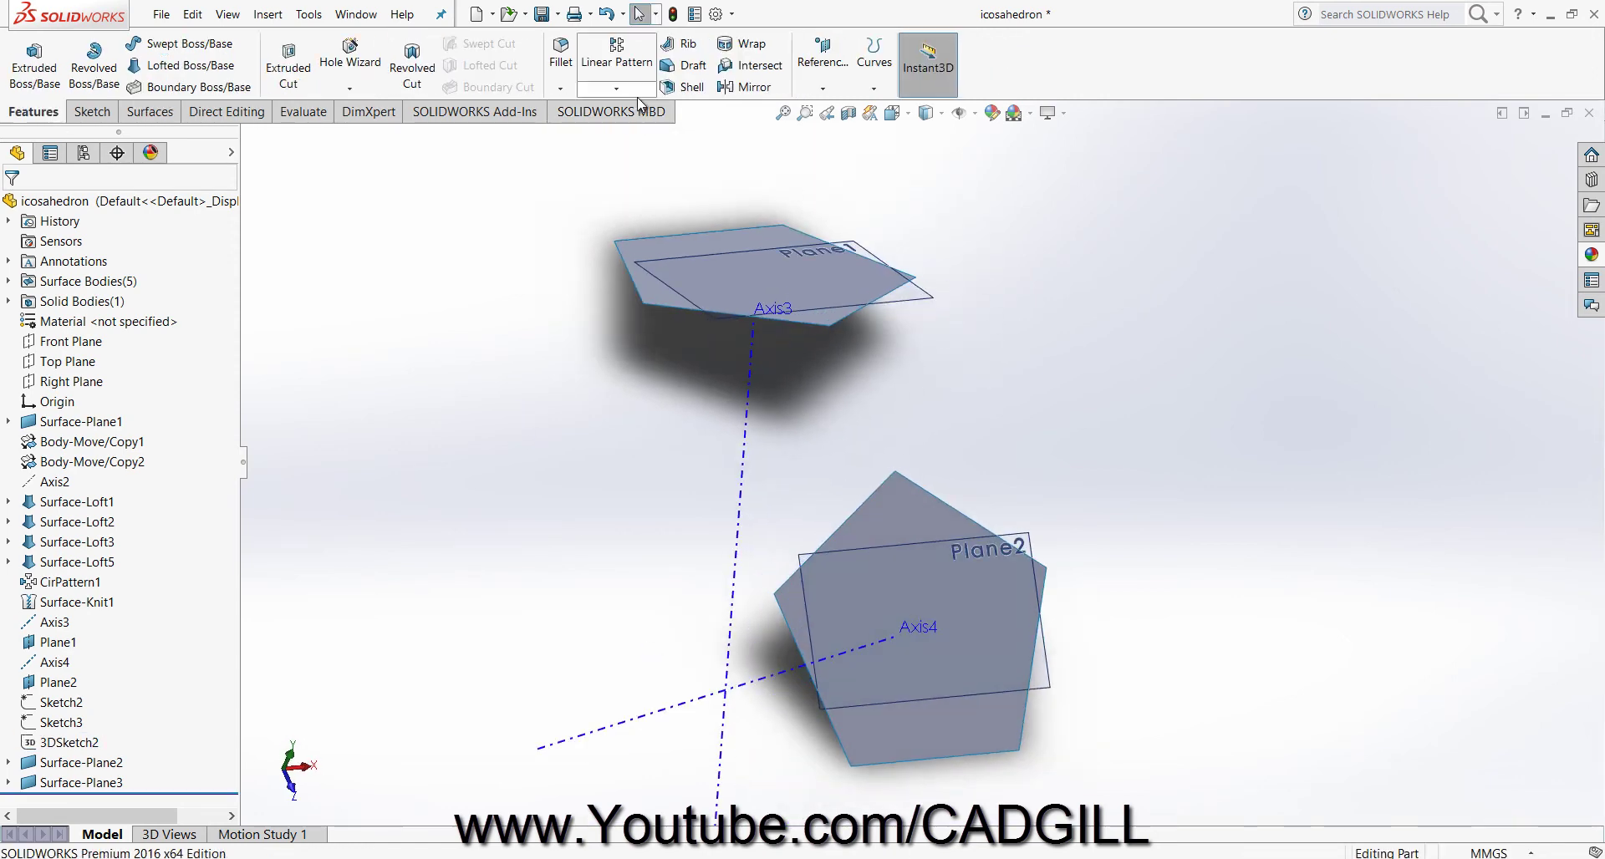
click(823, 67)
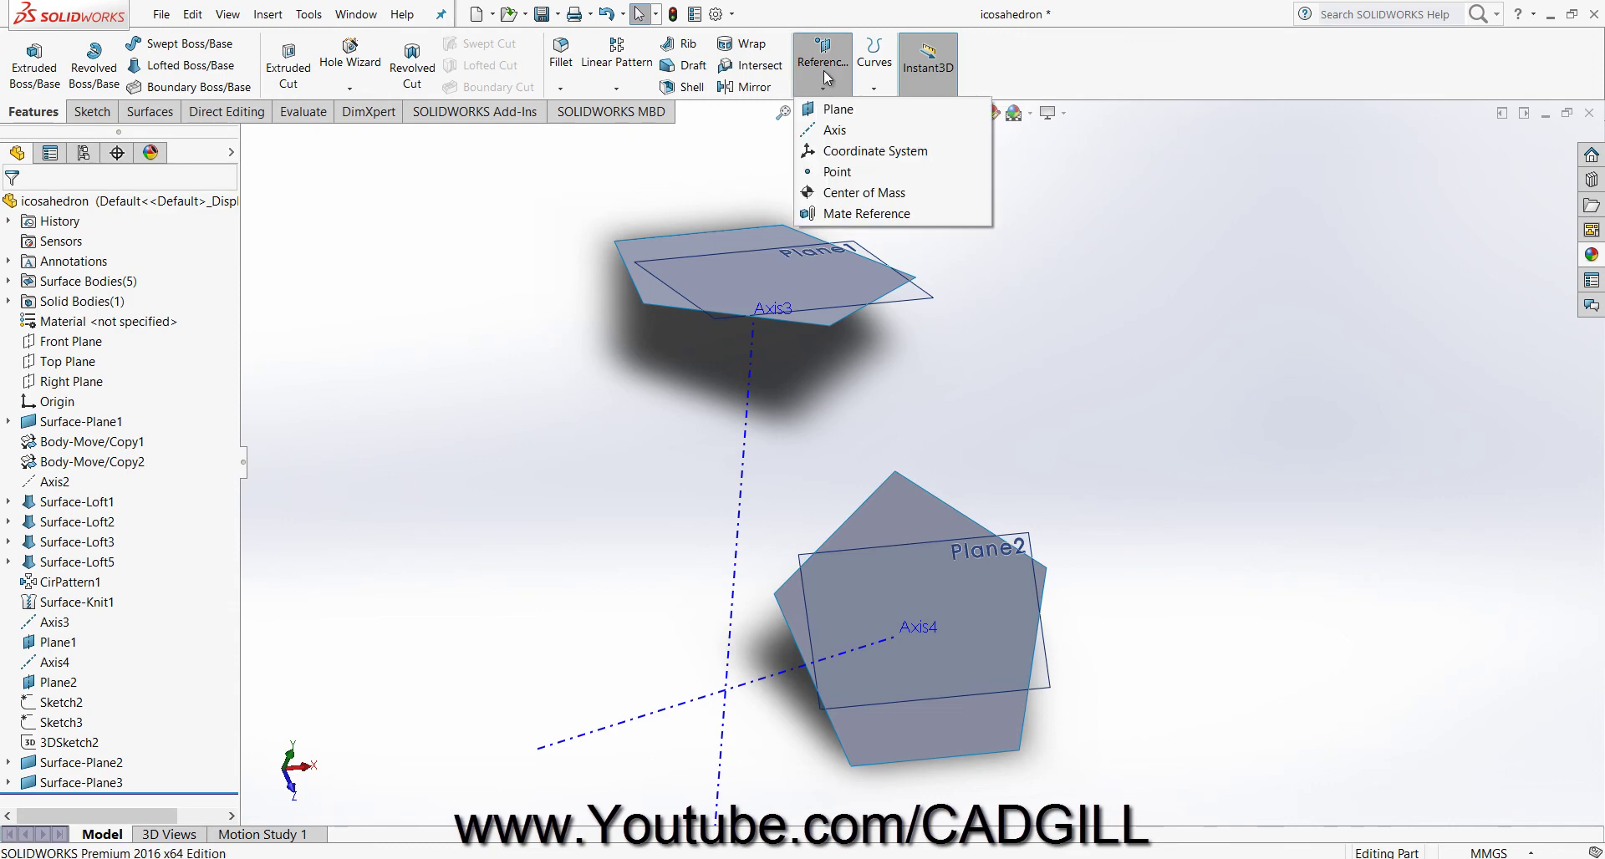
click(838, 110)
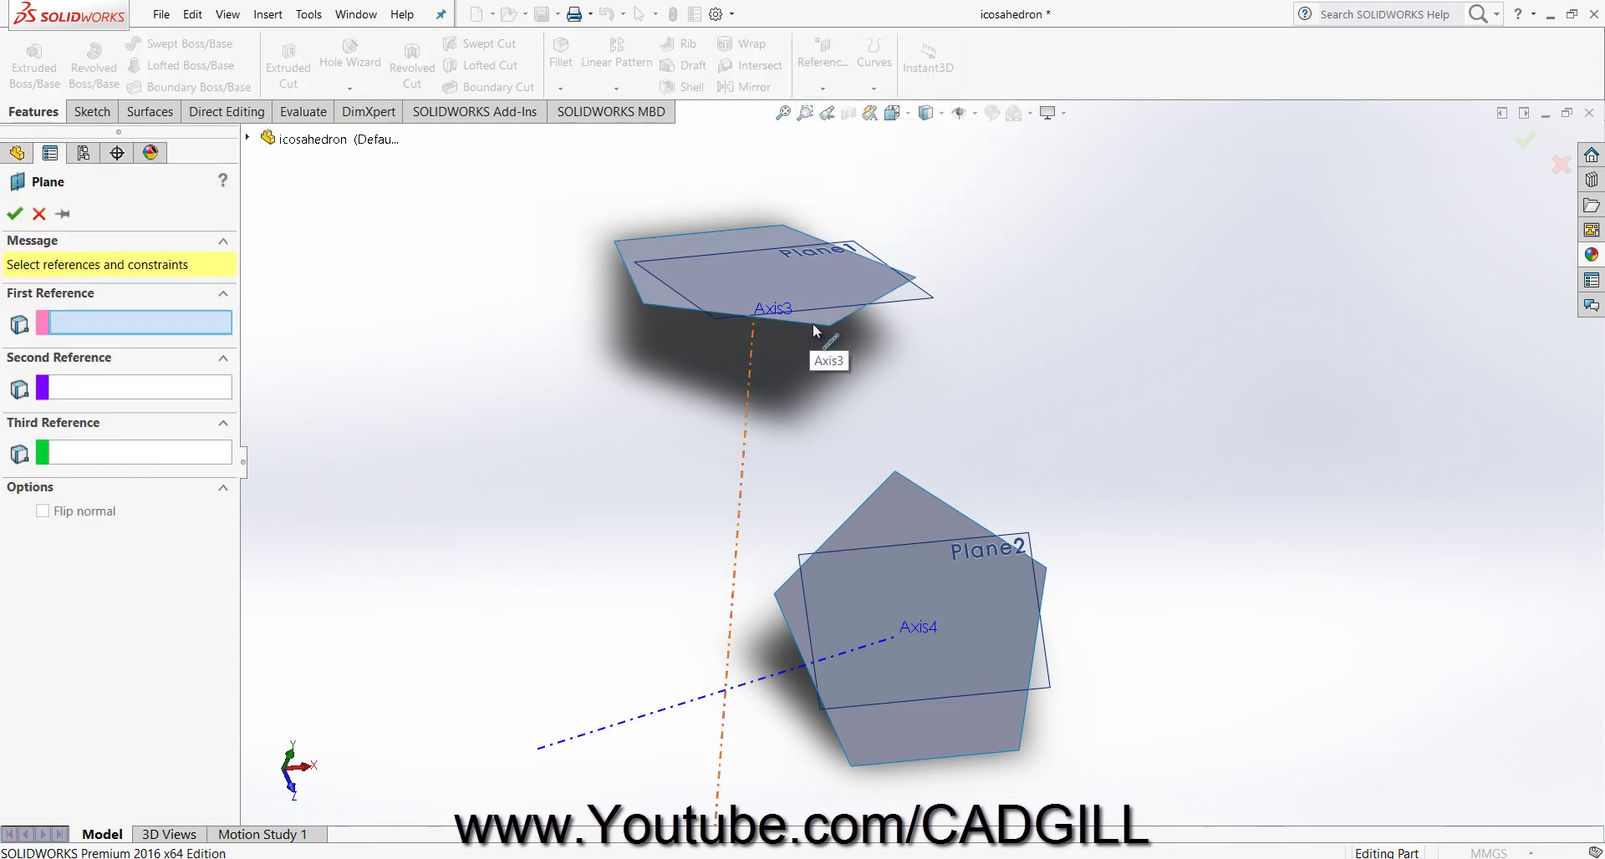
click(669, 306)
click(794, 574)
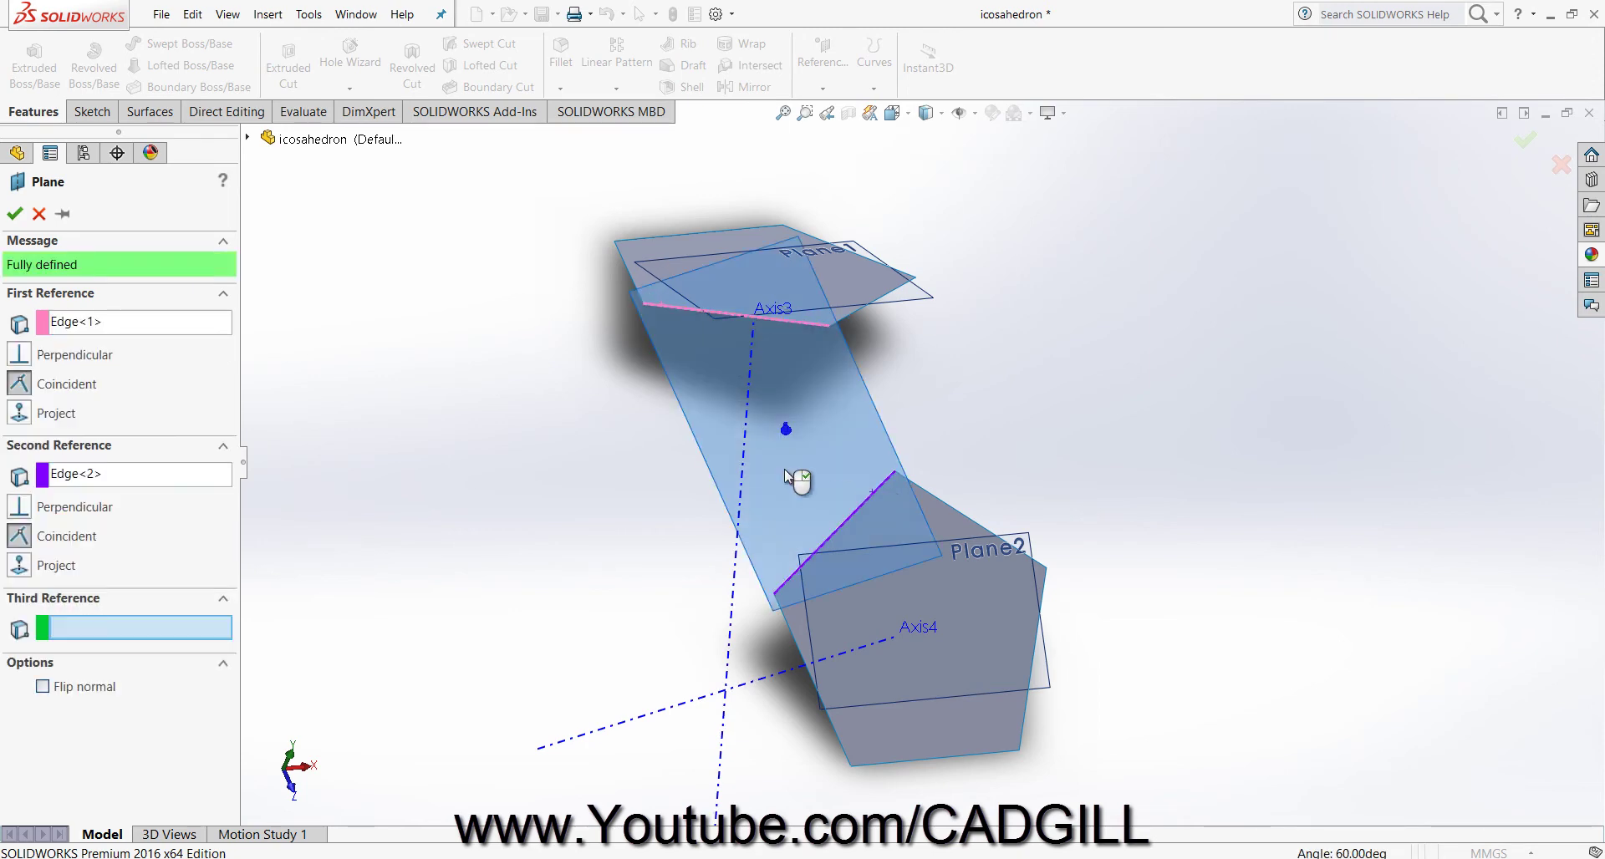
click(15, 214)
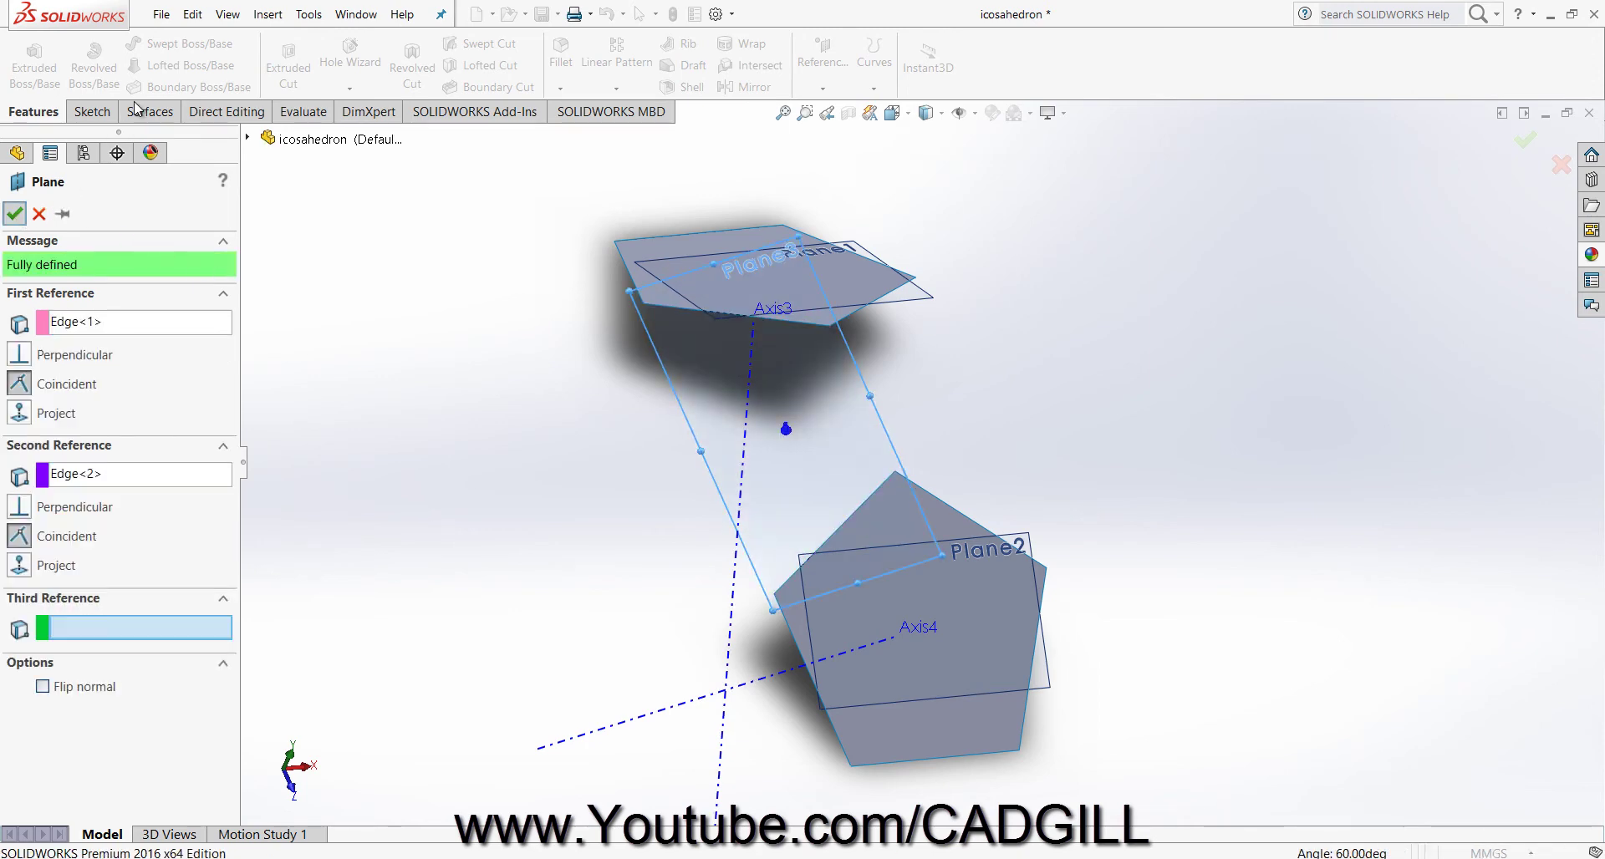
Start a sketch on Plane3 and draw a six-sided inscribed-circle polygon beside the gap between the two pentagons.
click(89, 112)
click(25, 52)
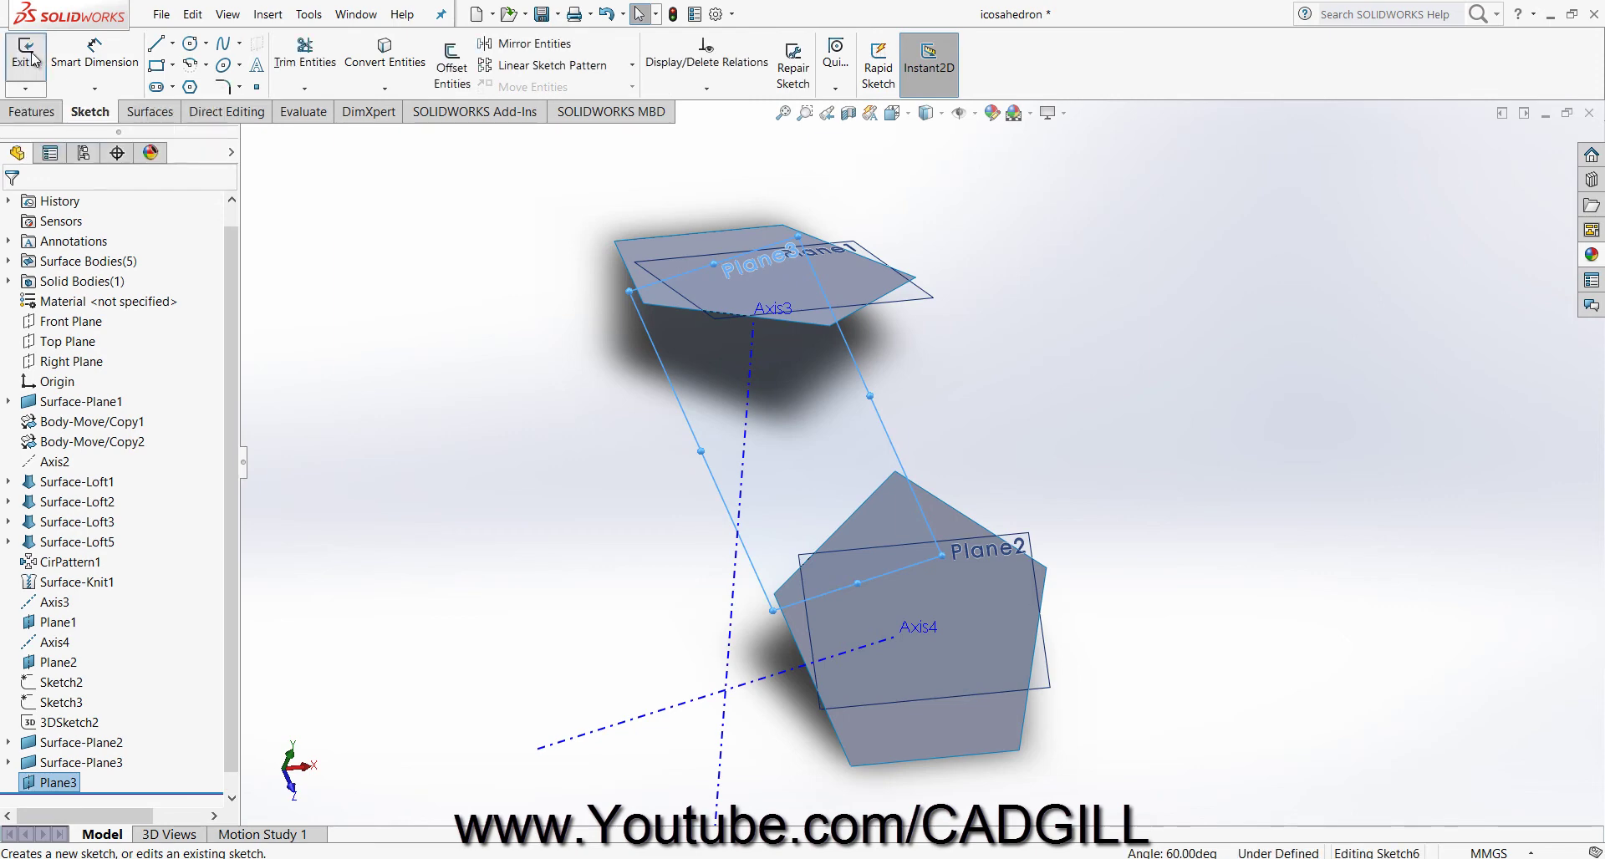
click(189, 87)
drag(630, 481, 757, 369)
right_click(763, 380)
click(798, 380)
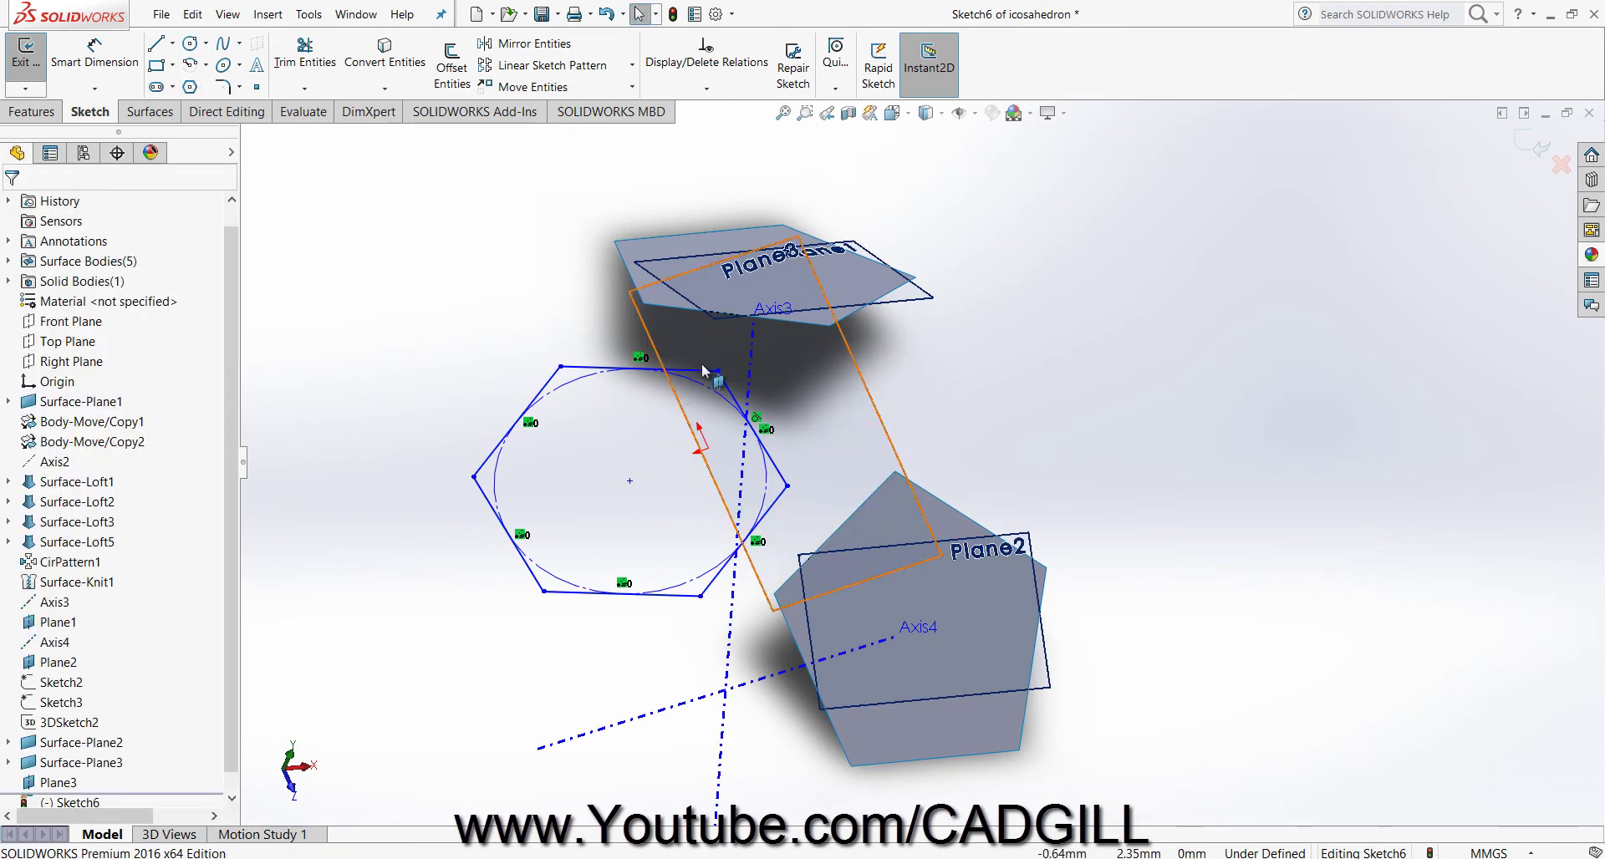
Make two adjacent hexagon corners coincident with the nearest corners of the upper and lower pentagons, and exit the sketch.
click(717, 371)
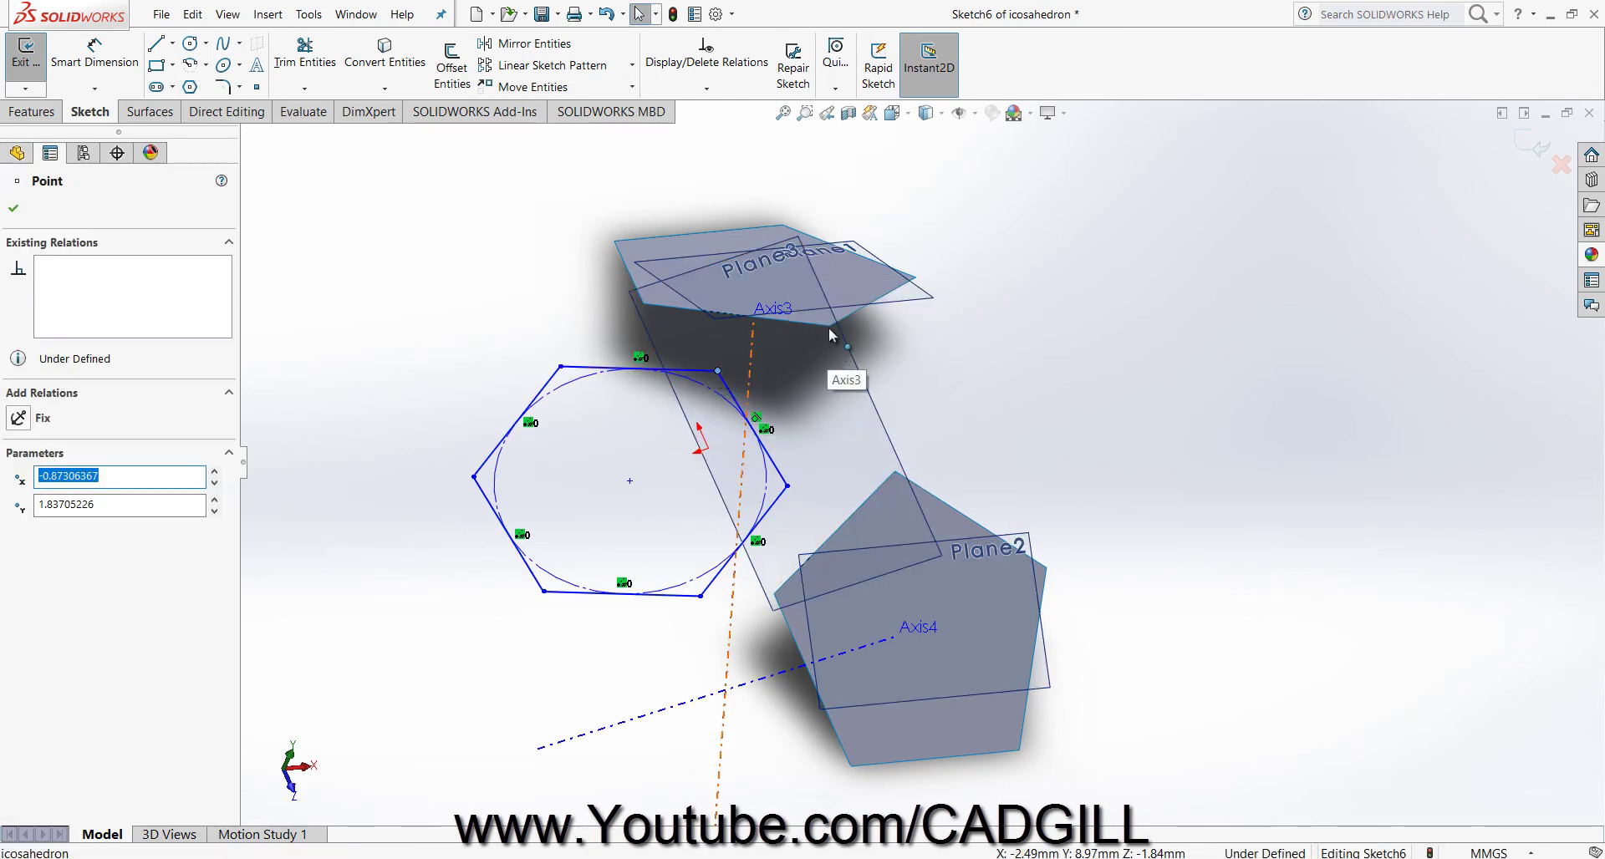
ctrl+click(829, 328)
click(915, 257)
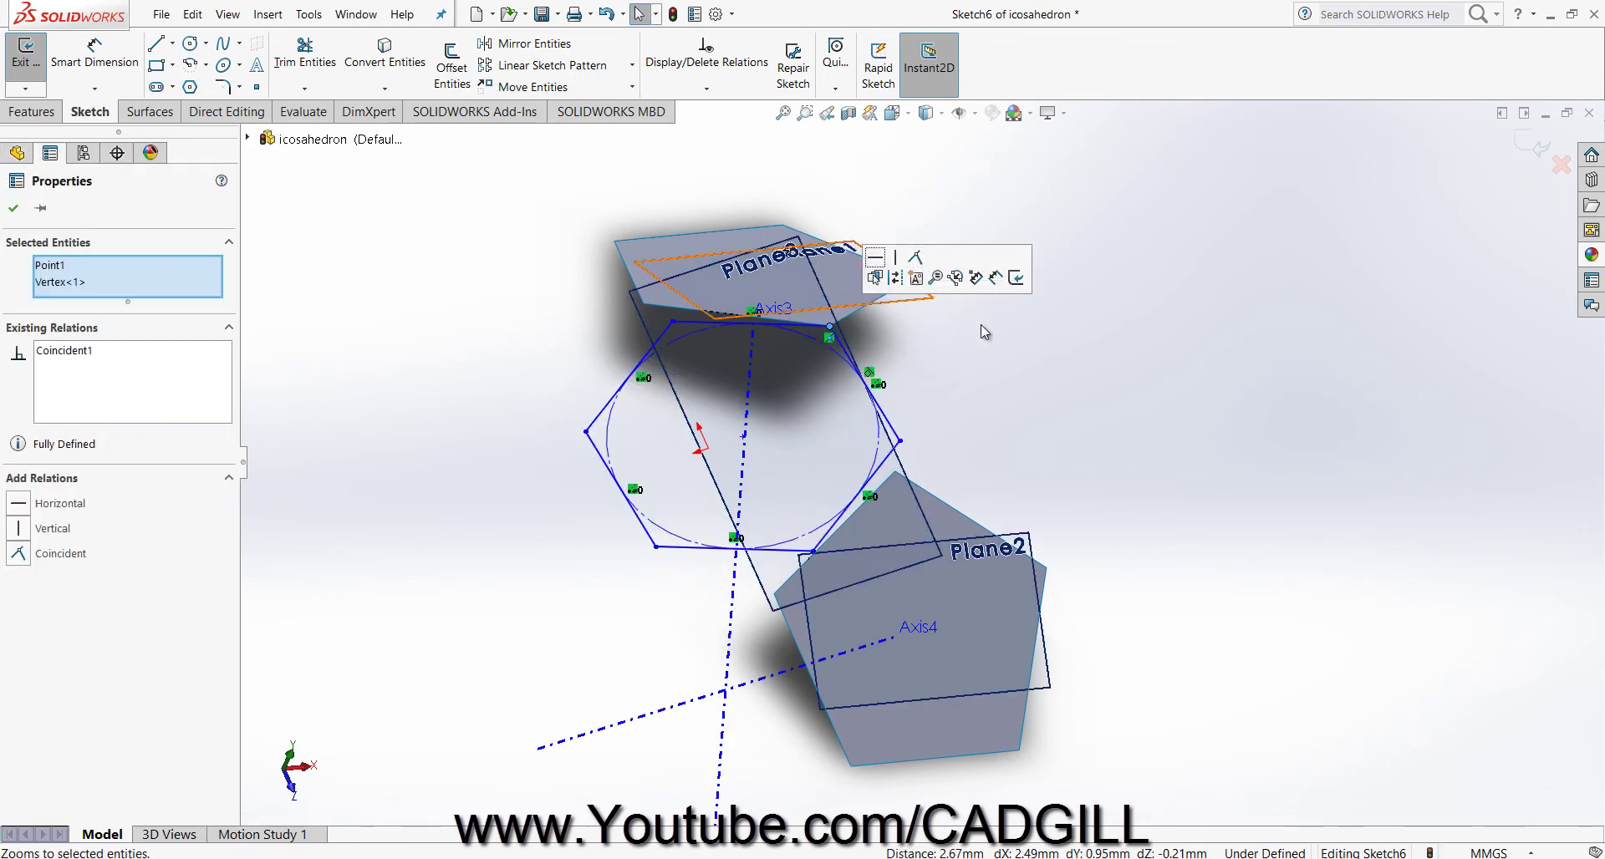
click(978, 421)
click(898, 441)
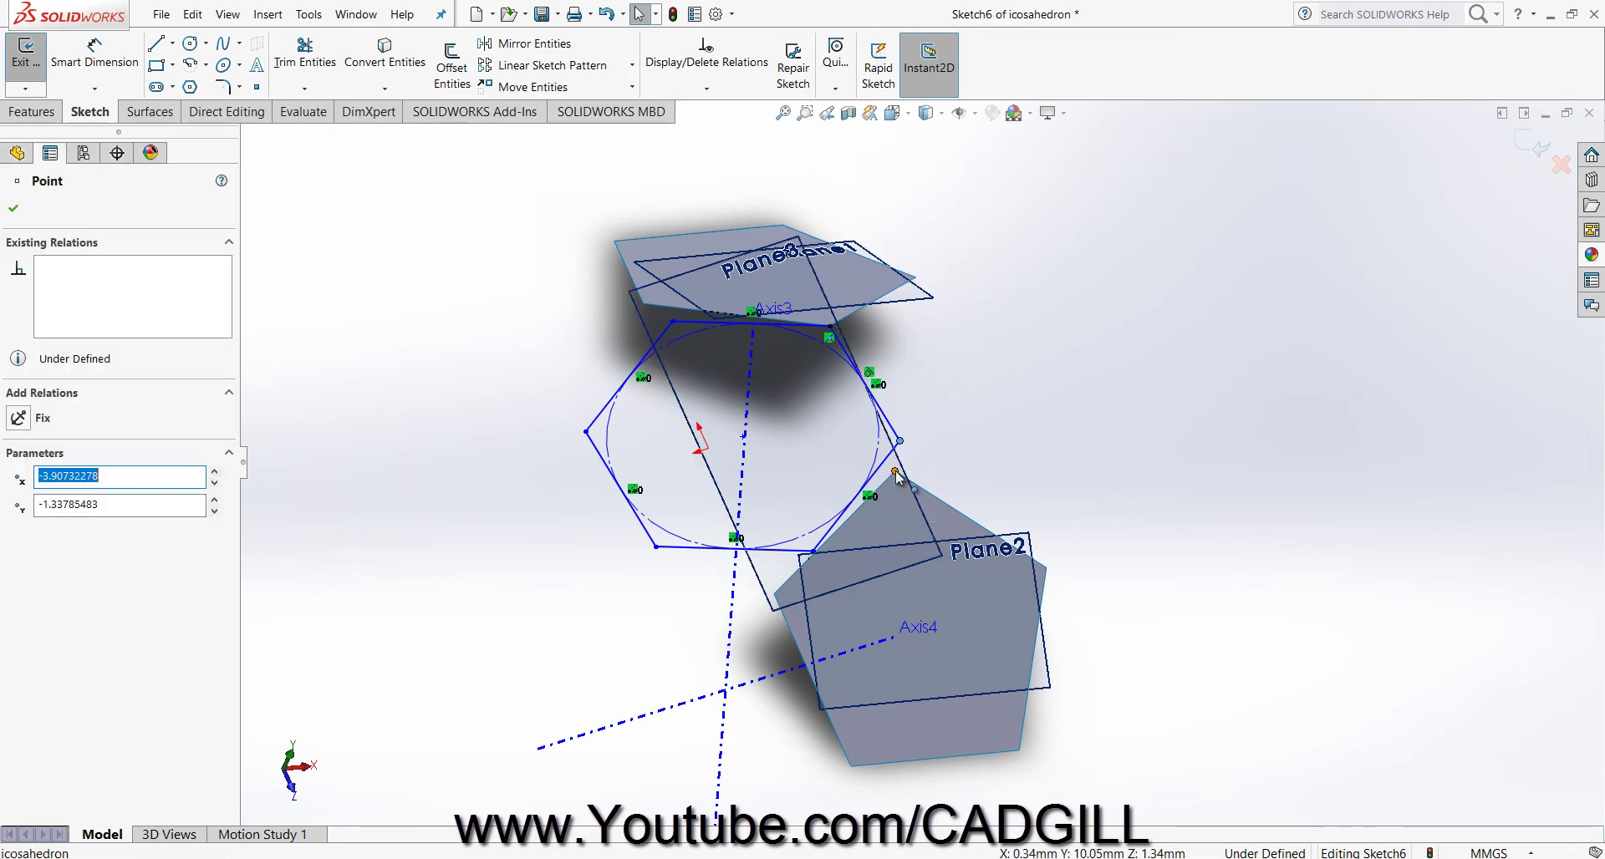
ctrl+click(895, 472)
click(983, 404)
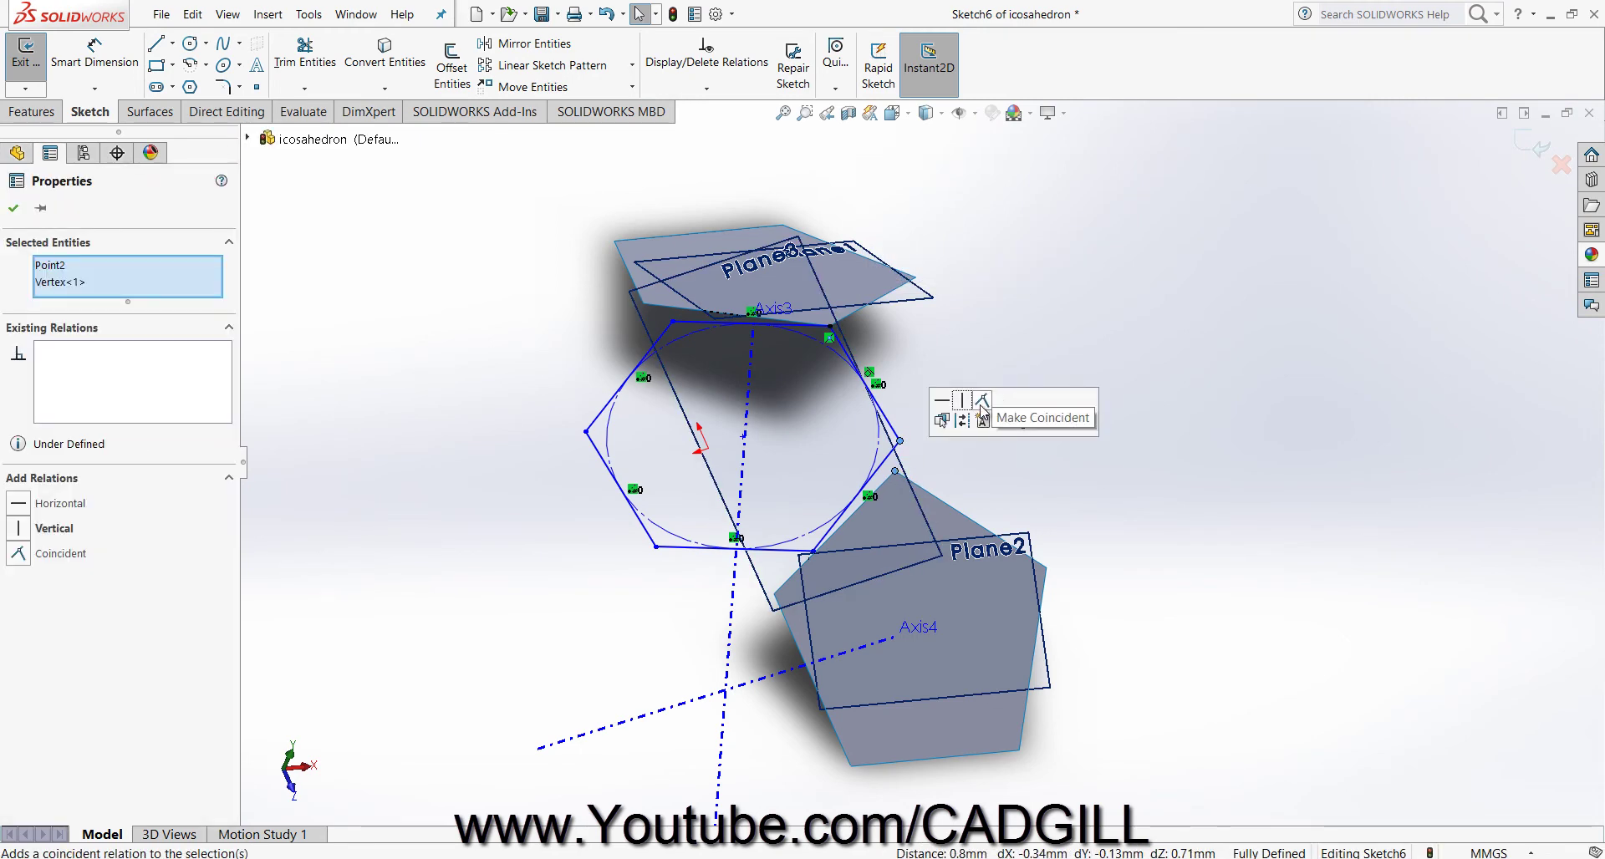
scroll(1165, 465, up, 4)
mouse_move(1165, 465)
middle_down()
mouse_move(1150, 461)
mouse_move(1150, 403)
middle_up()
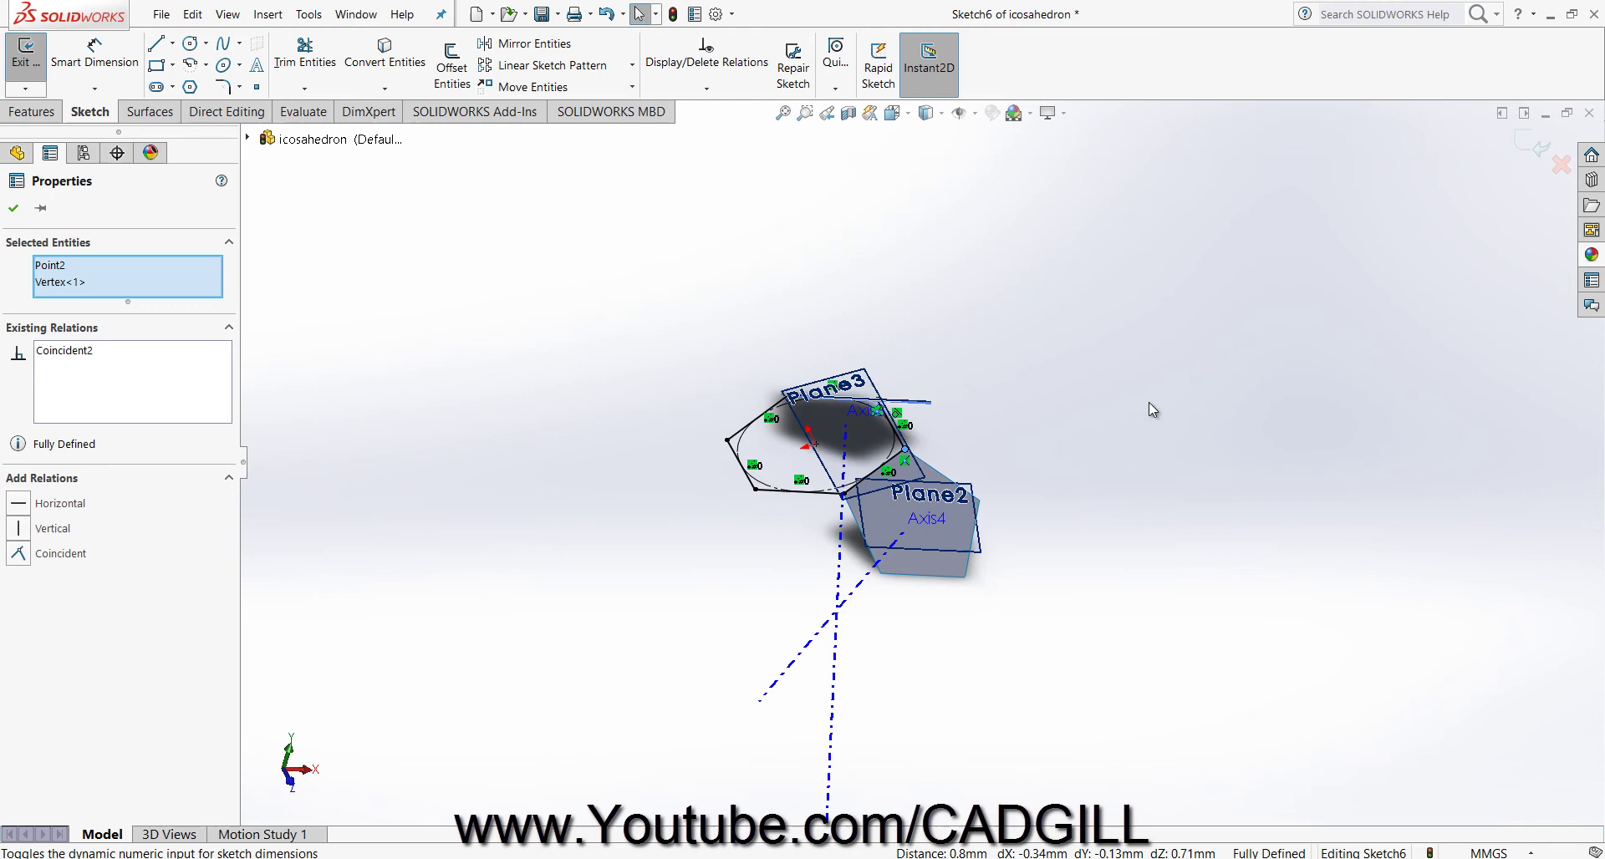
click(1533, 148)
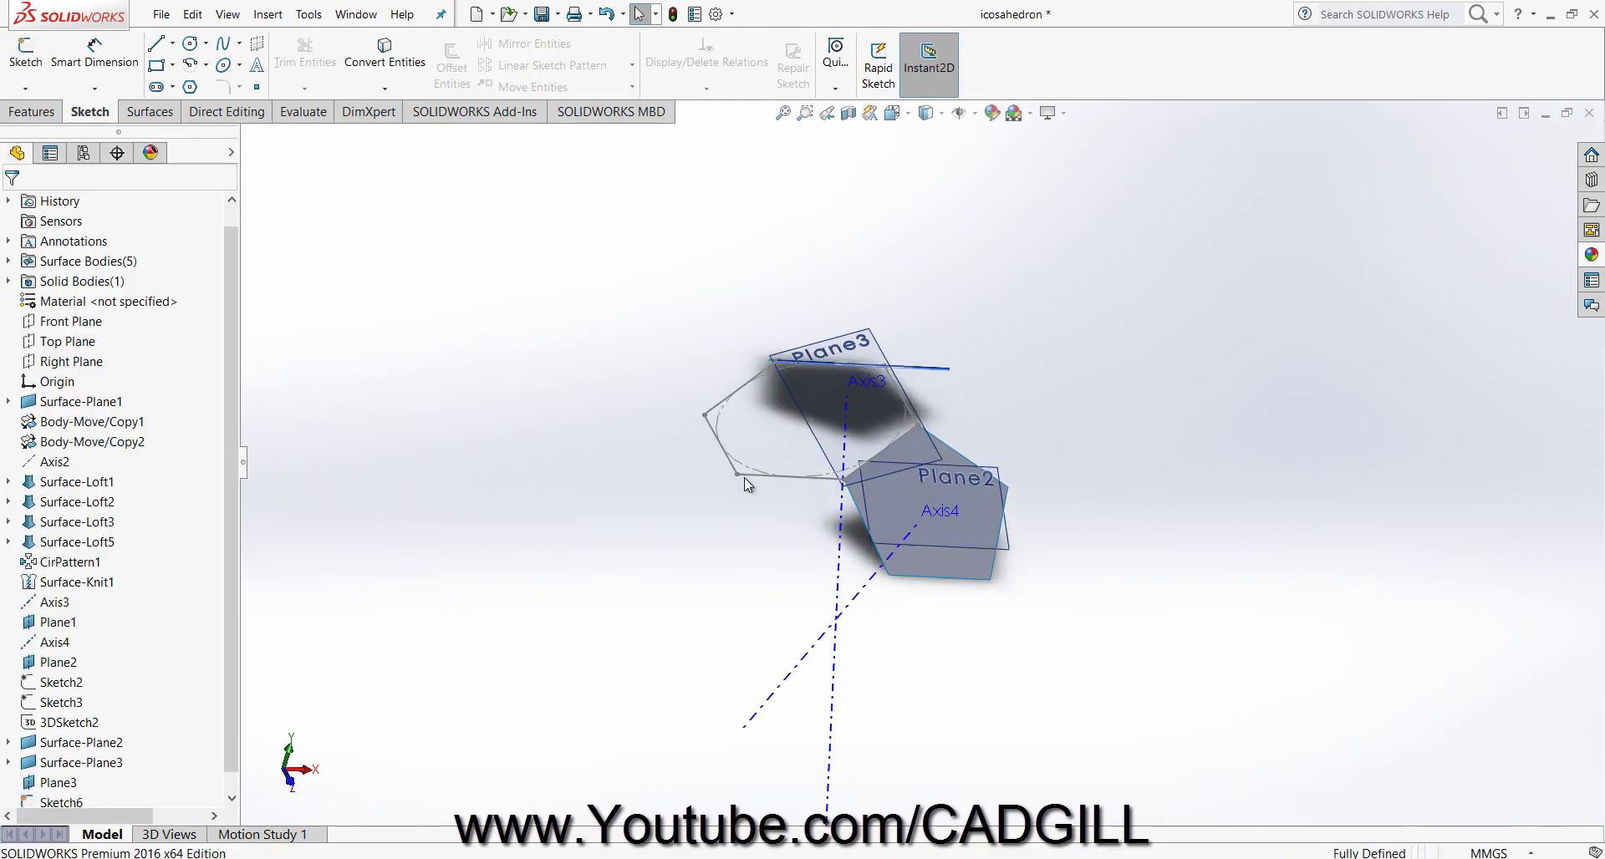
Create a planar surface bounded by the hexagon sketch between the two pentagons.
middle_drag(744, 483, 737, 450)
click(734, 452)
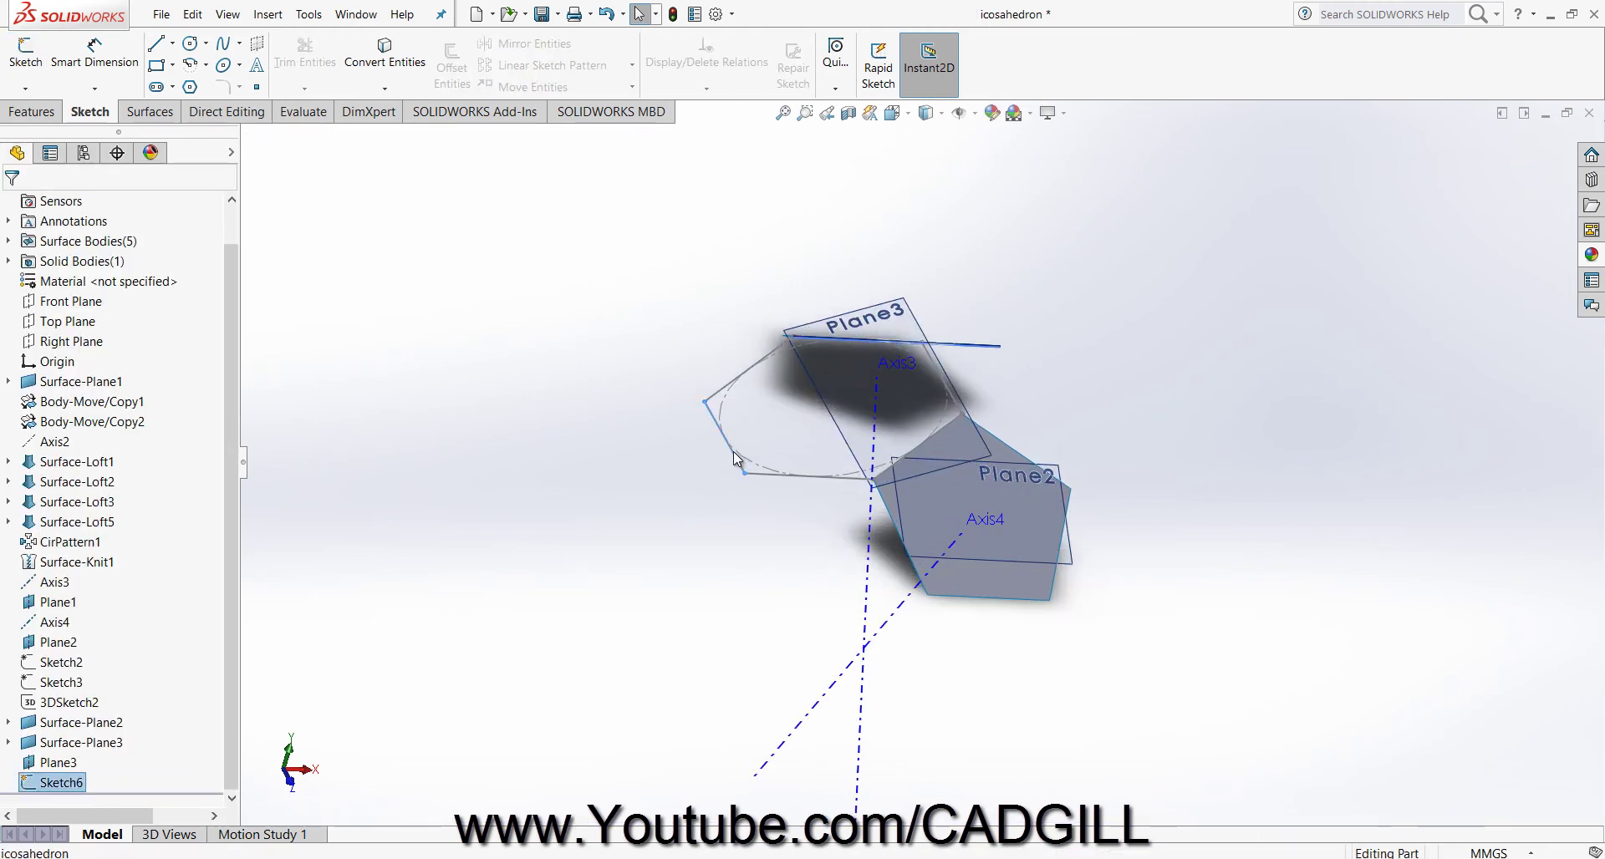
click(149, 112)
click(415, 44)
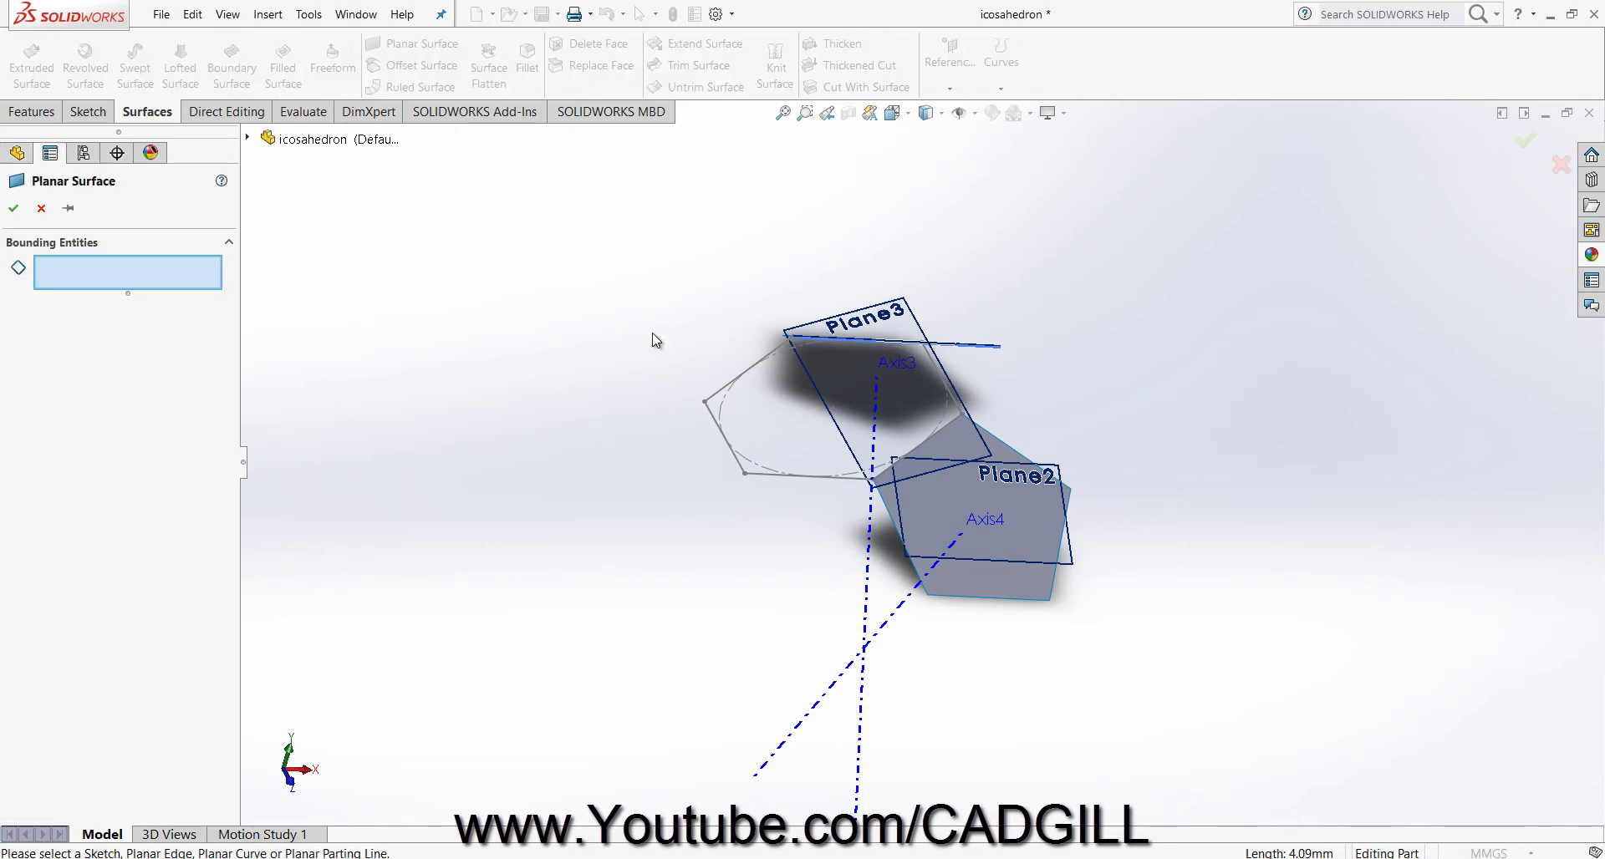
click(742, 376)
click(14, 208)
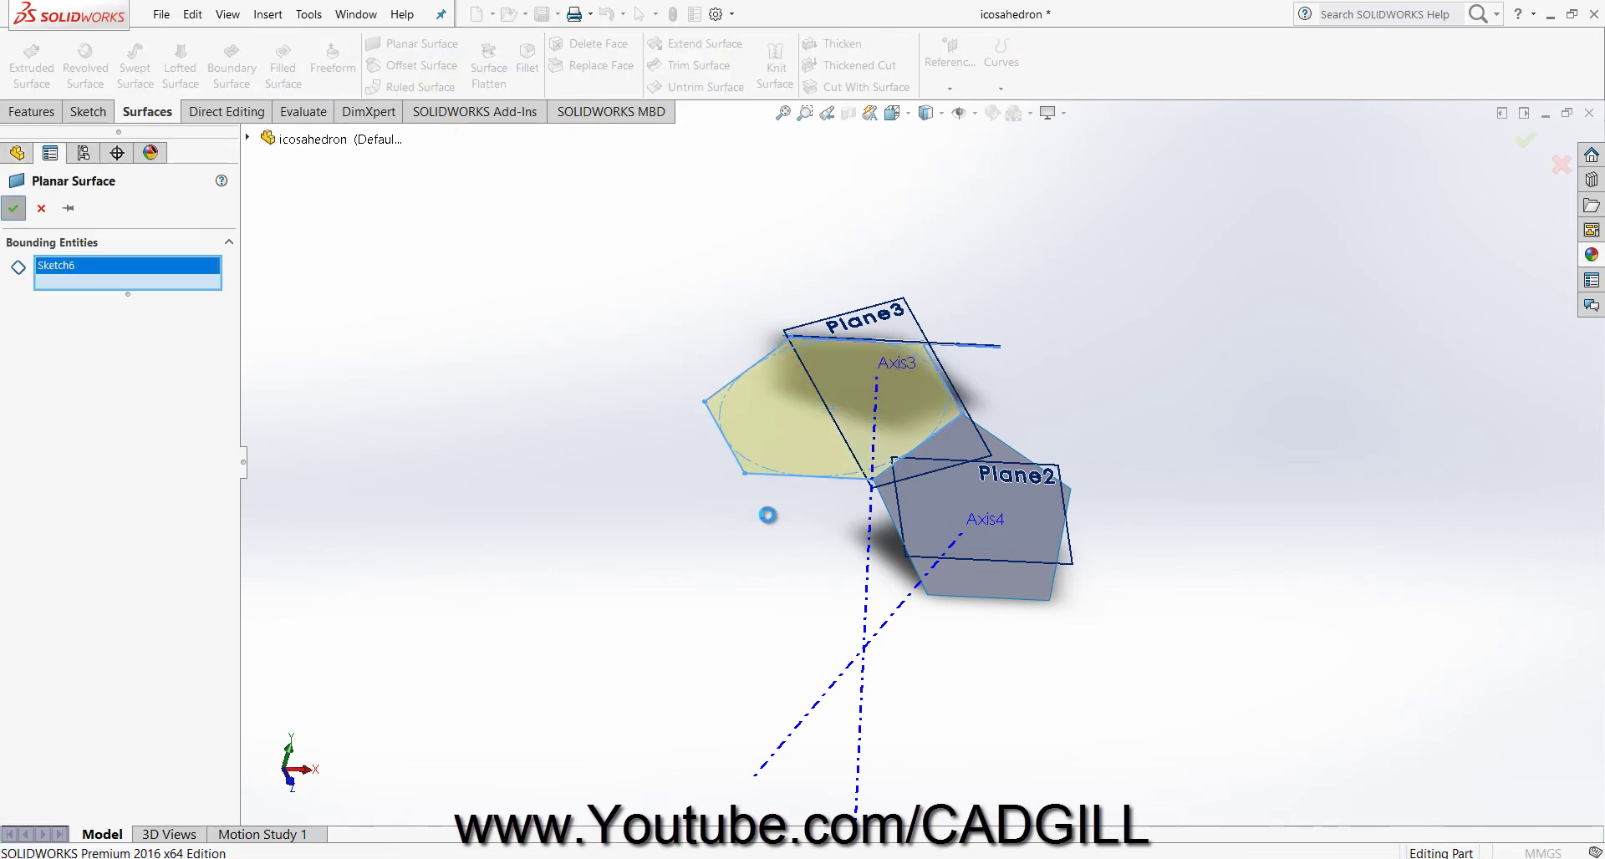
Create a reference plane coincident with the adjoining edges of the hexagon surface and the lower pentagon.
scroll(803, 585, down, 3)
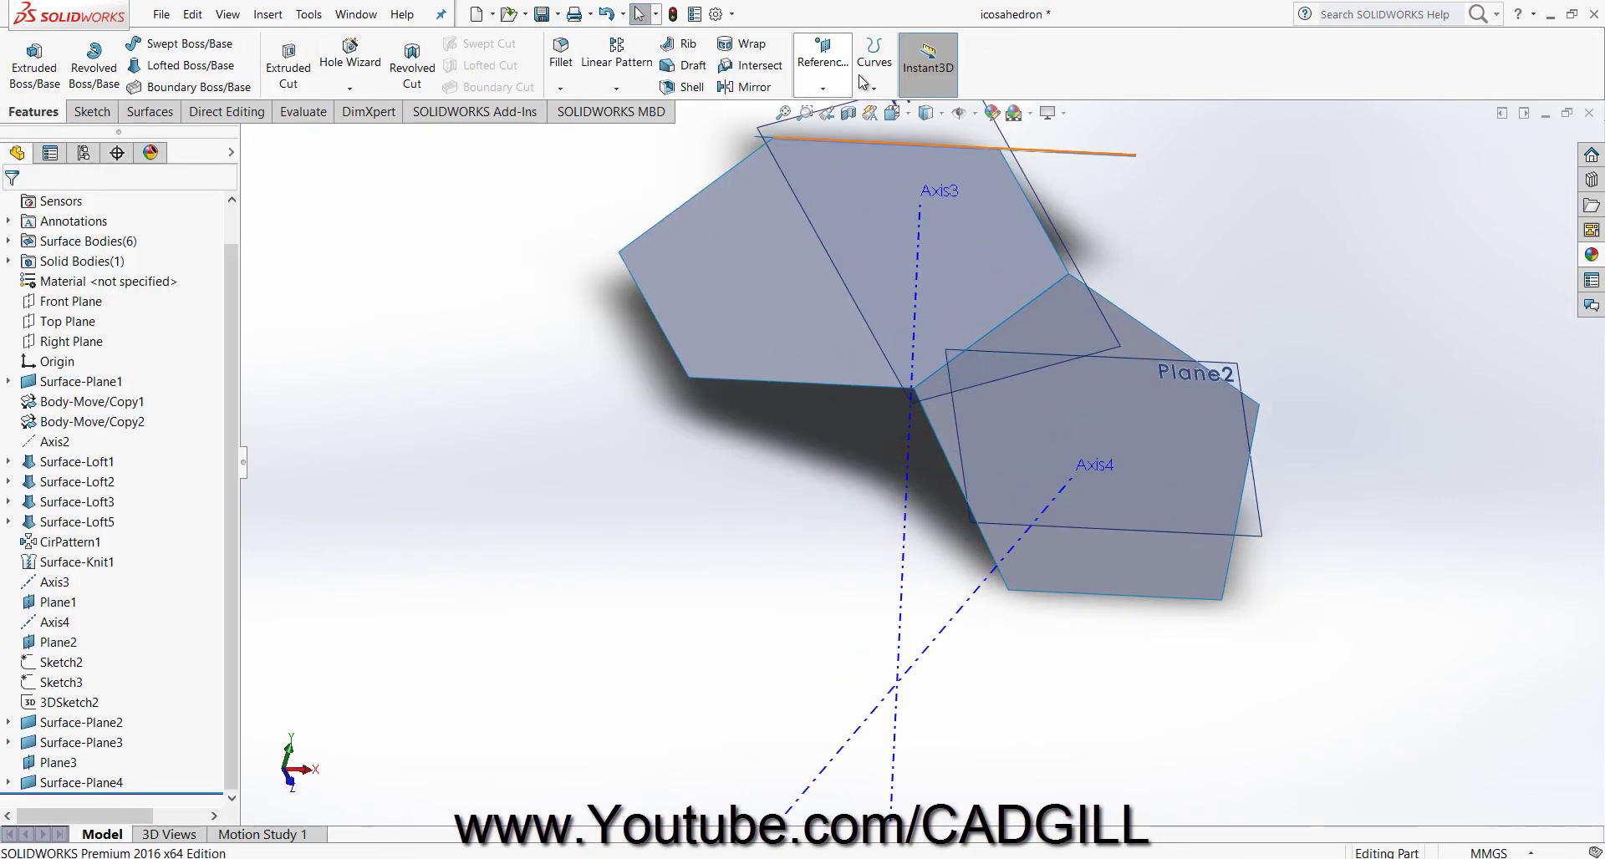
click(820, 66)
click(832, 111)
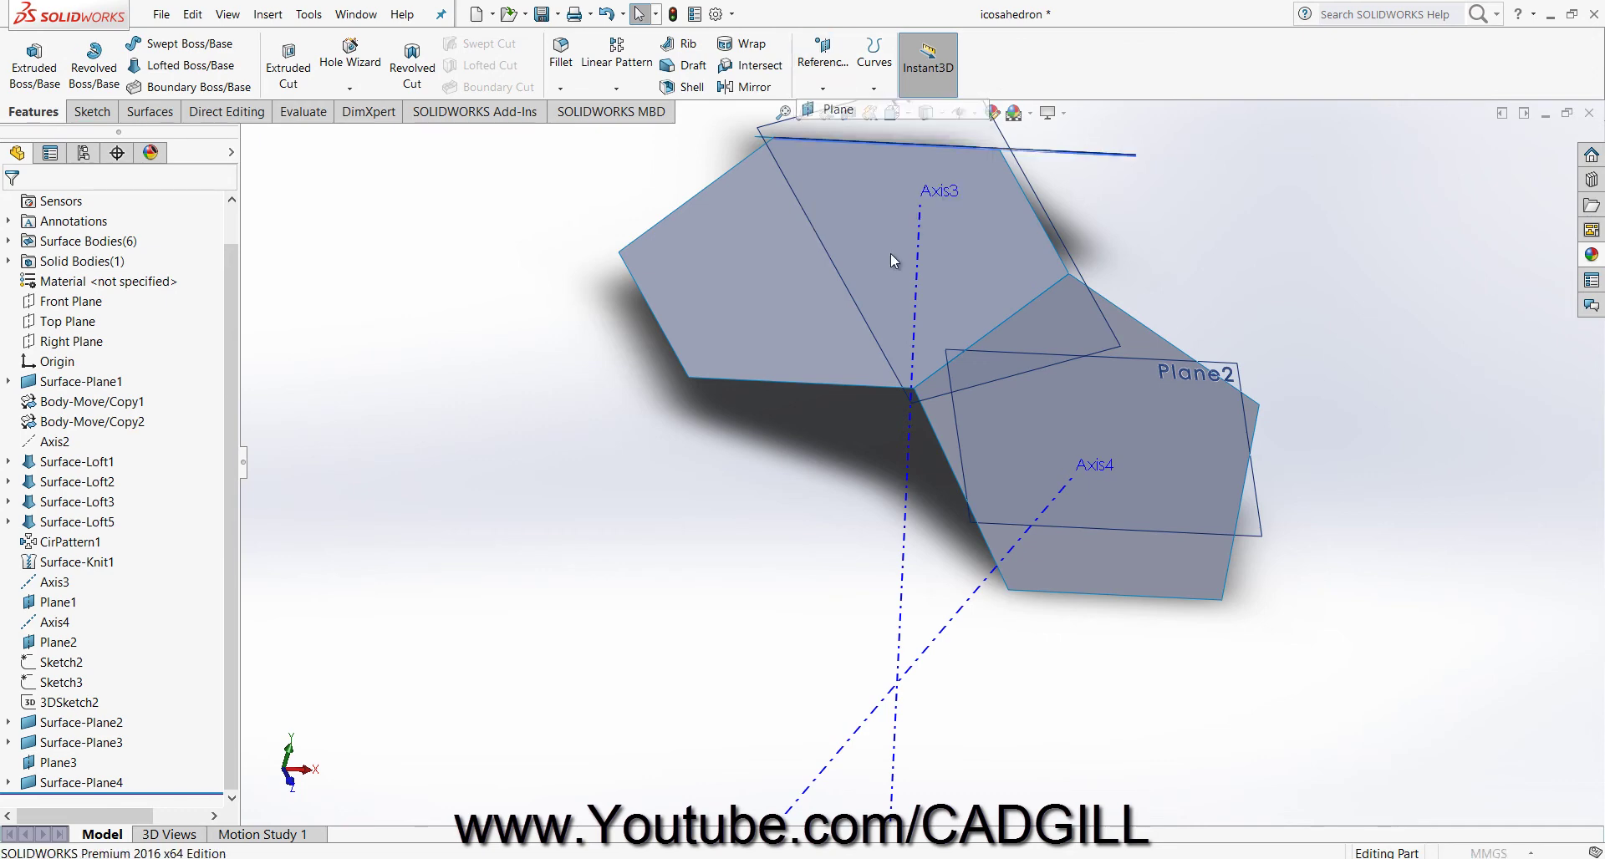
click(946, 456)
click(689, 376)
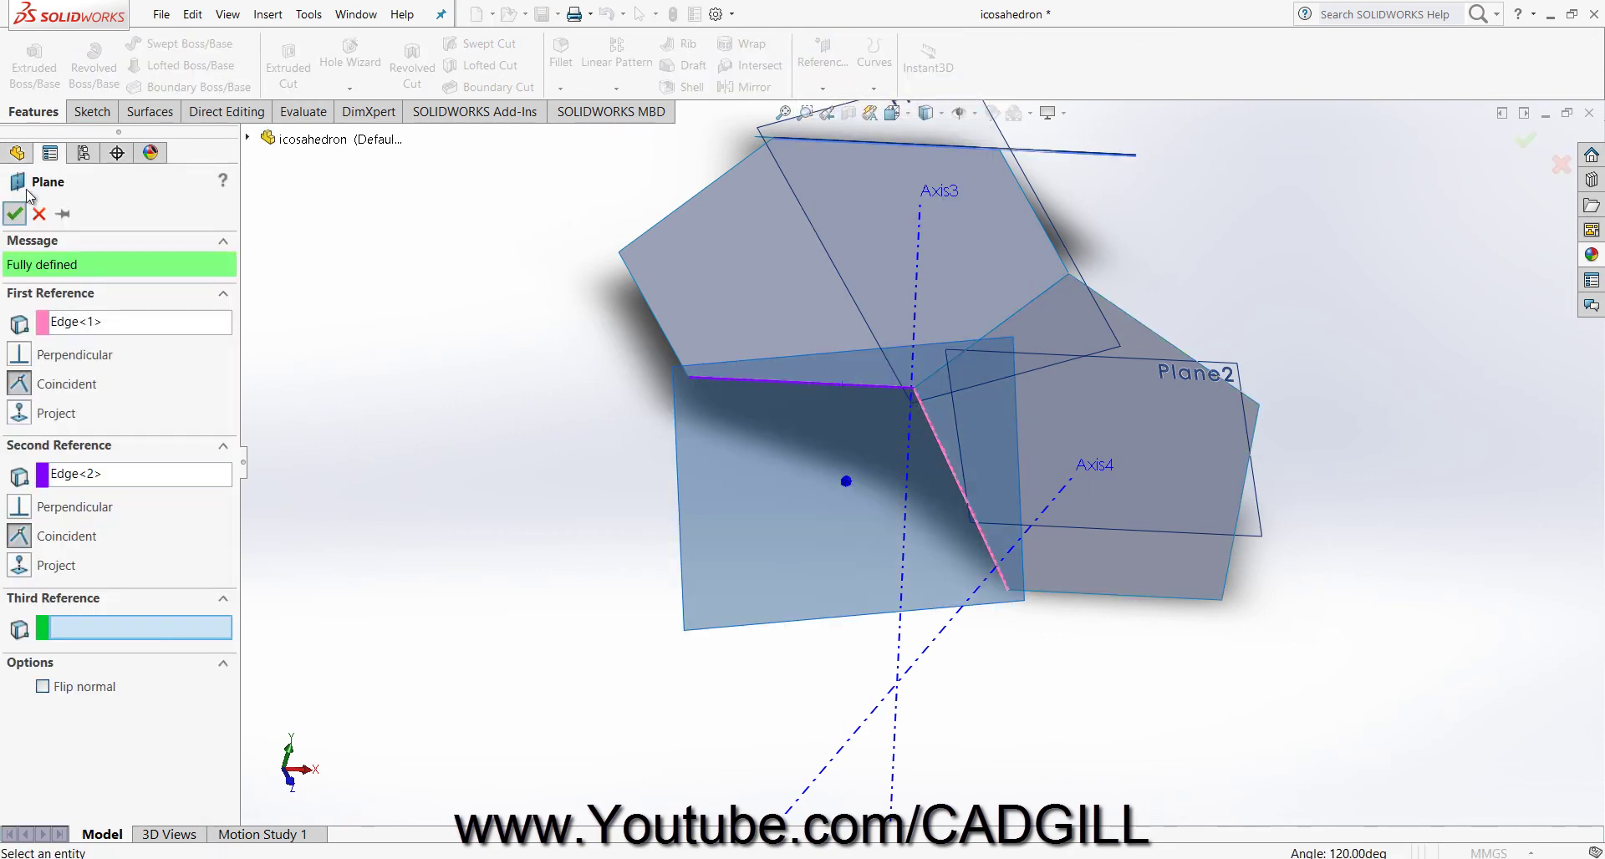
click(15, 211)
Start a sketch on Plane4 and draw a six-sided inscribed-circle polygon below the hexagon surface.
click(27, 57)
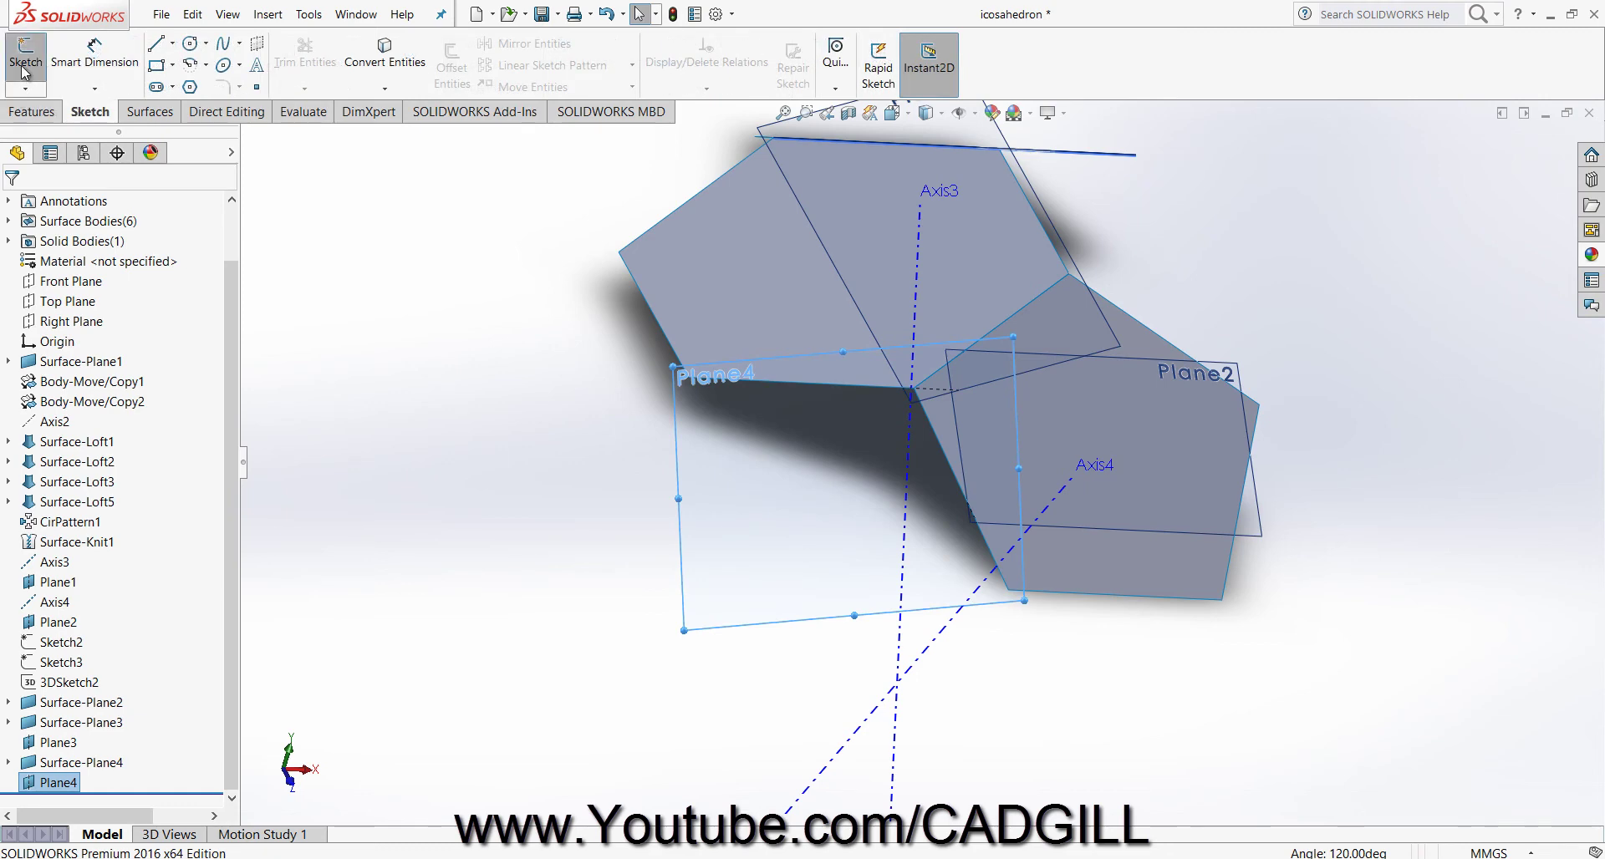
click(189, 87)
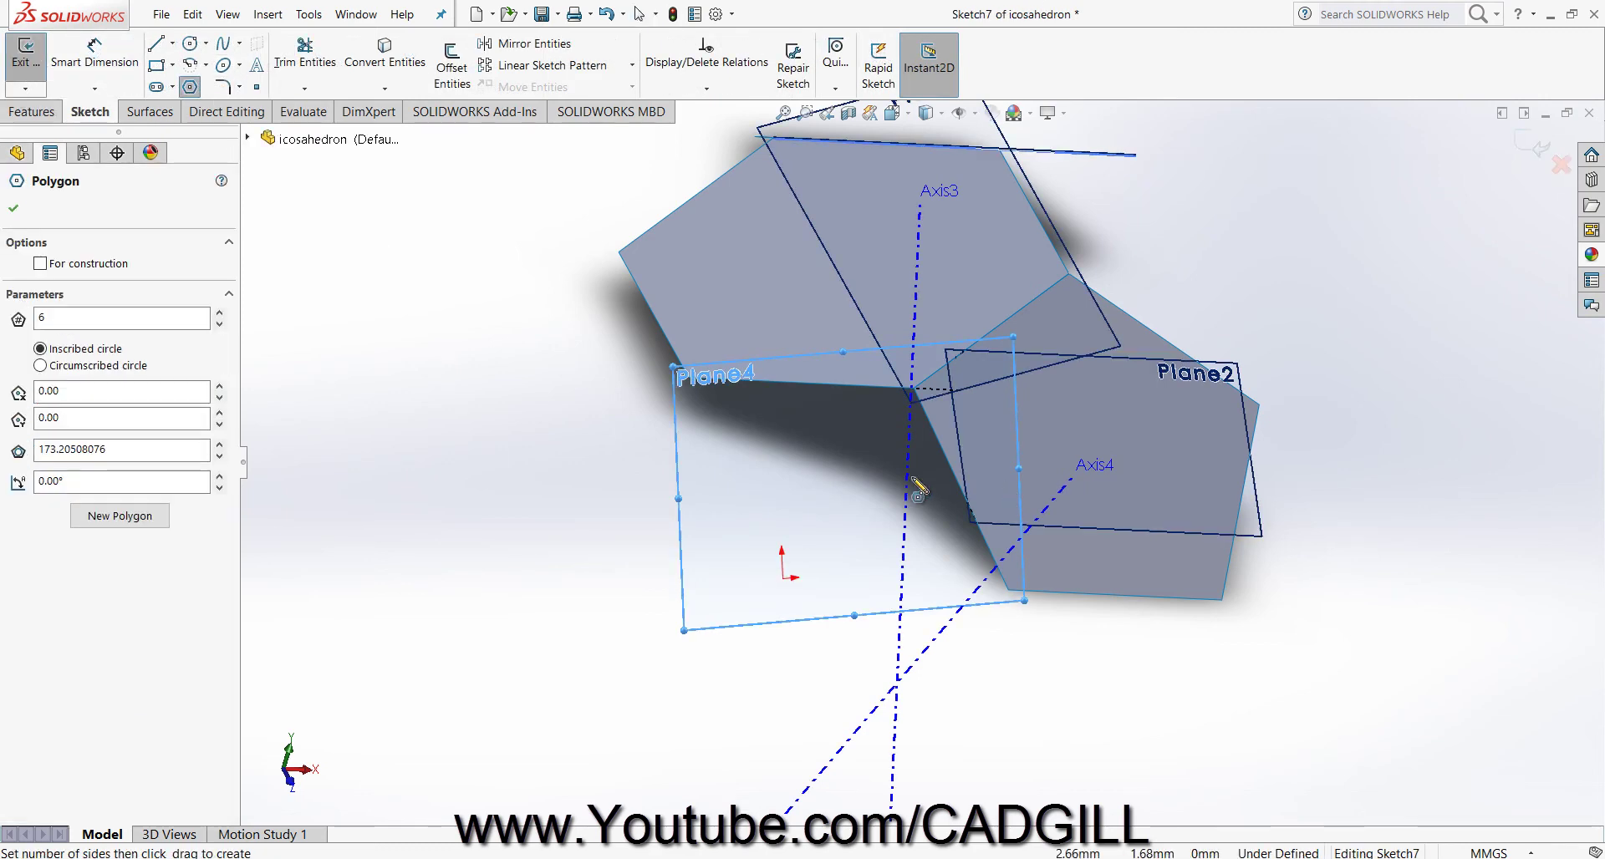
click(826, 547)
click(874, 451)
right_click(884, 427)
click(903, 440)
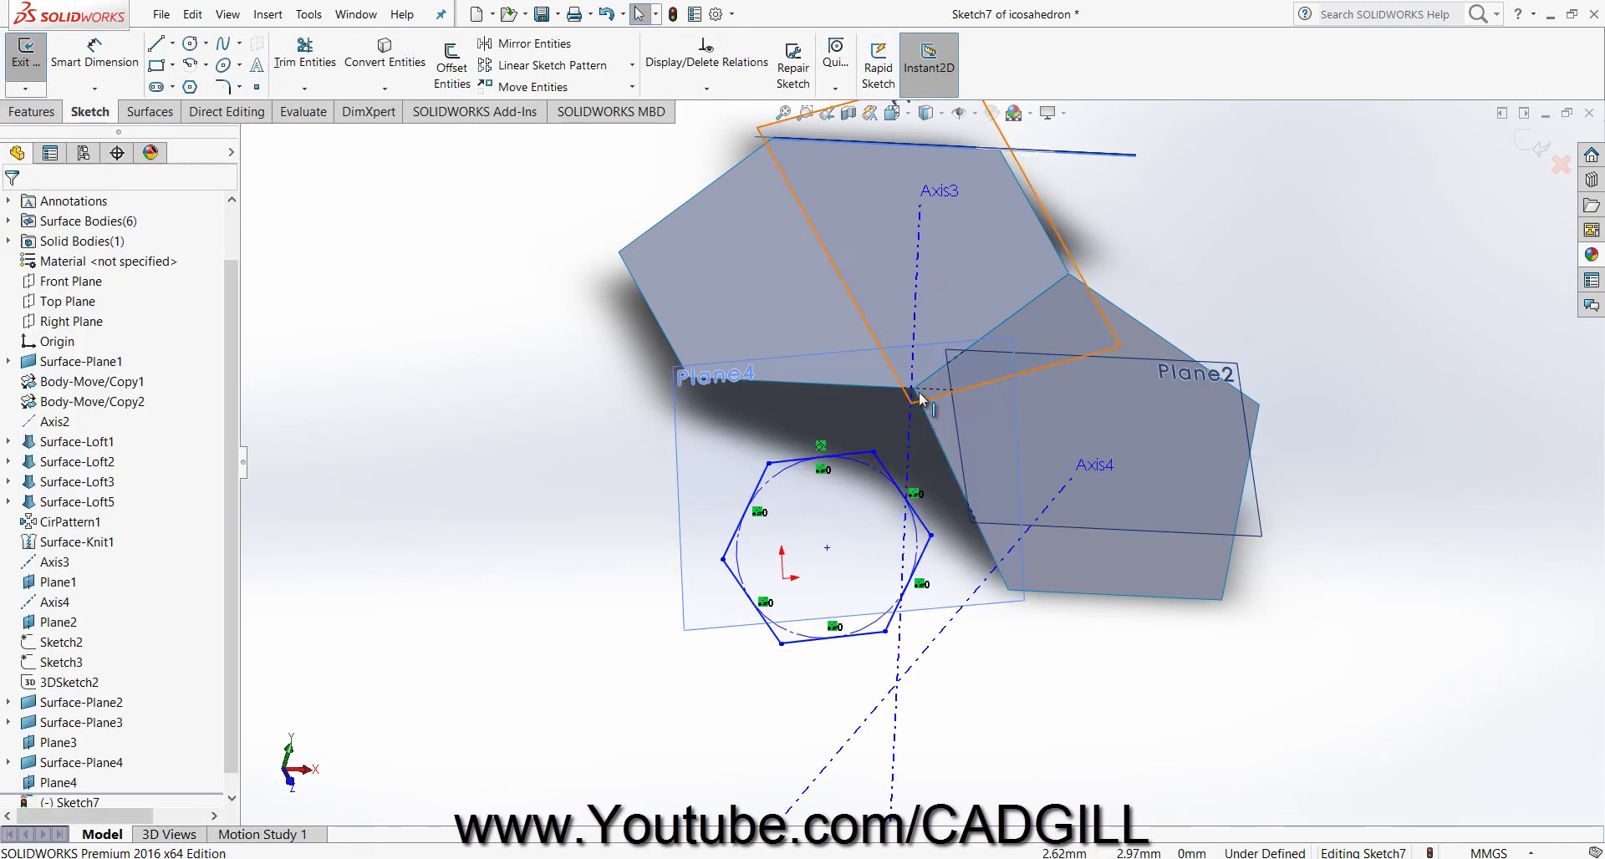
Make two adjacent corners of the new hexagon coincident with the end points of the lower pentagon's adjoining edge.
click(915, 392)
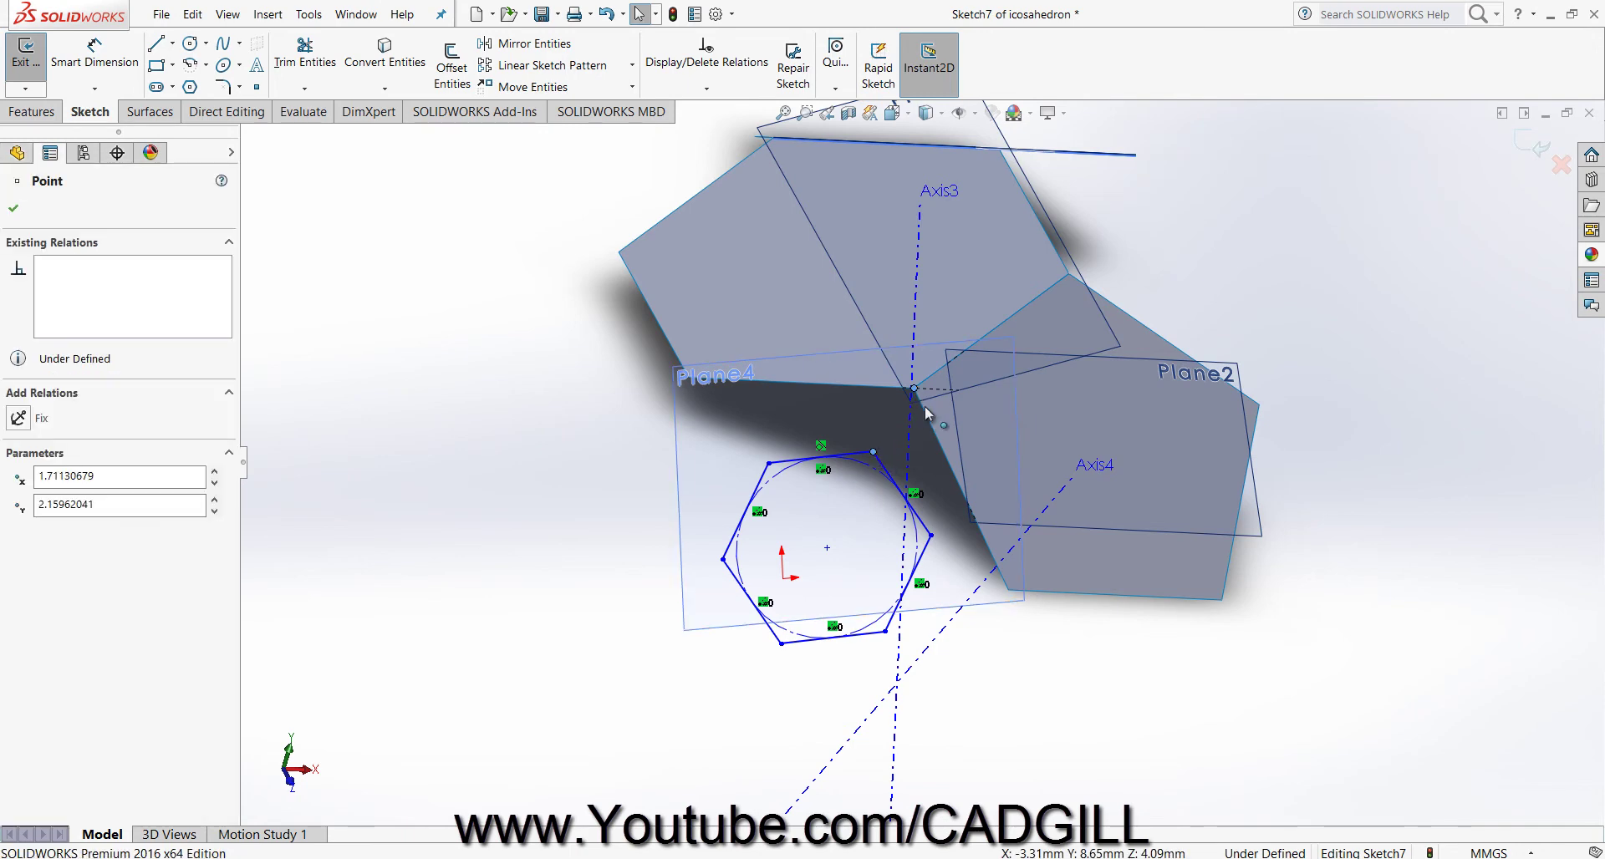
click(960, 381)
click(1020, 659)
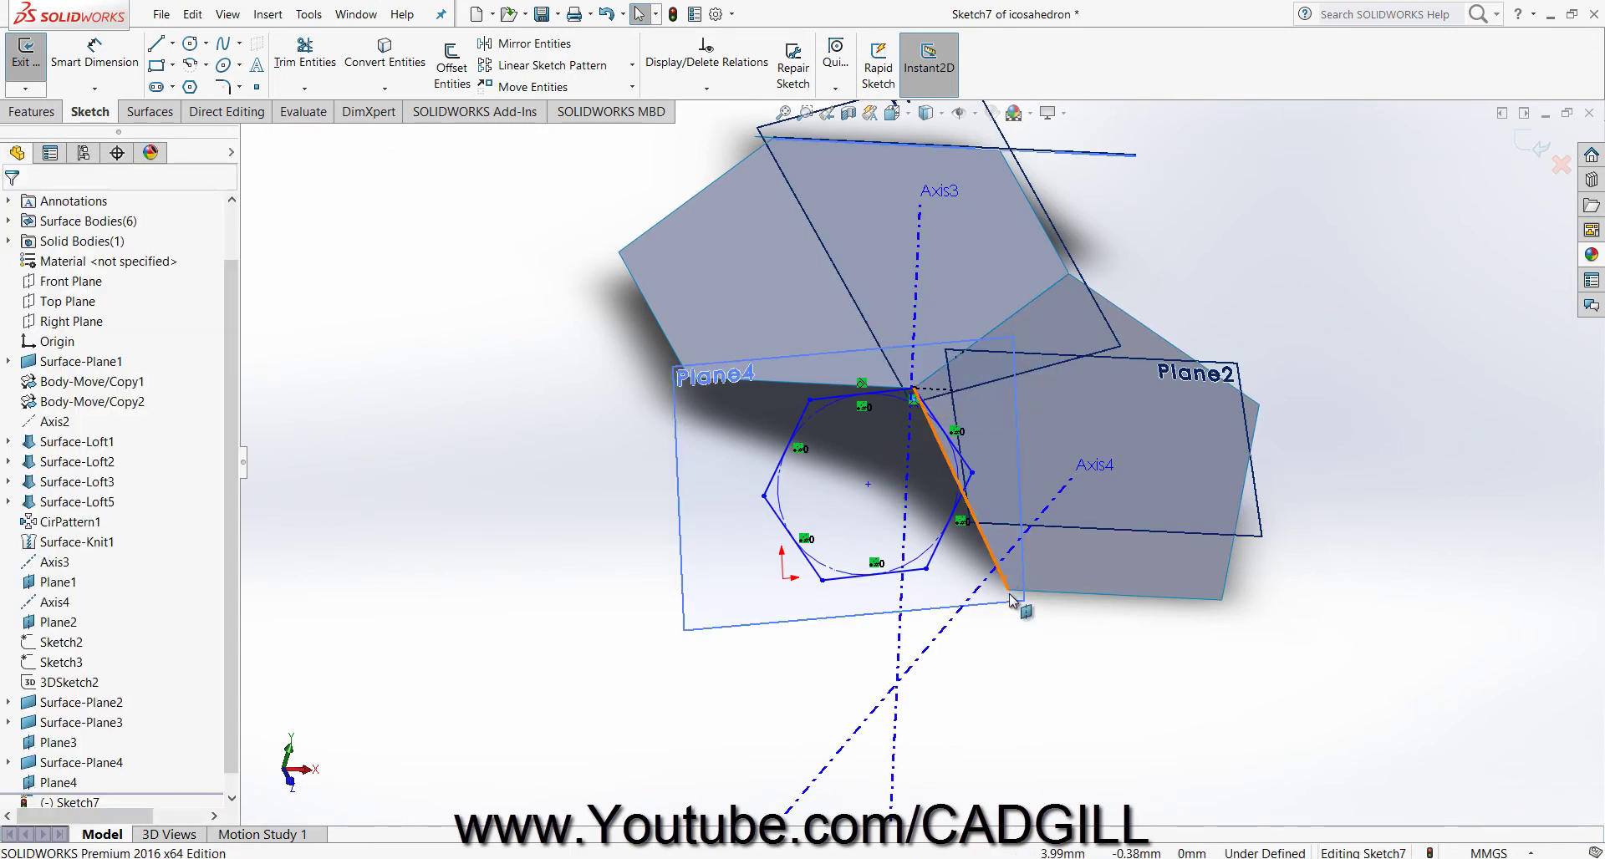
click(1007, 592)
ctrl+click(971, 474)
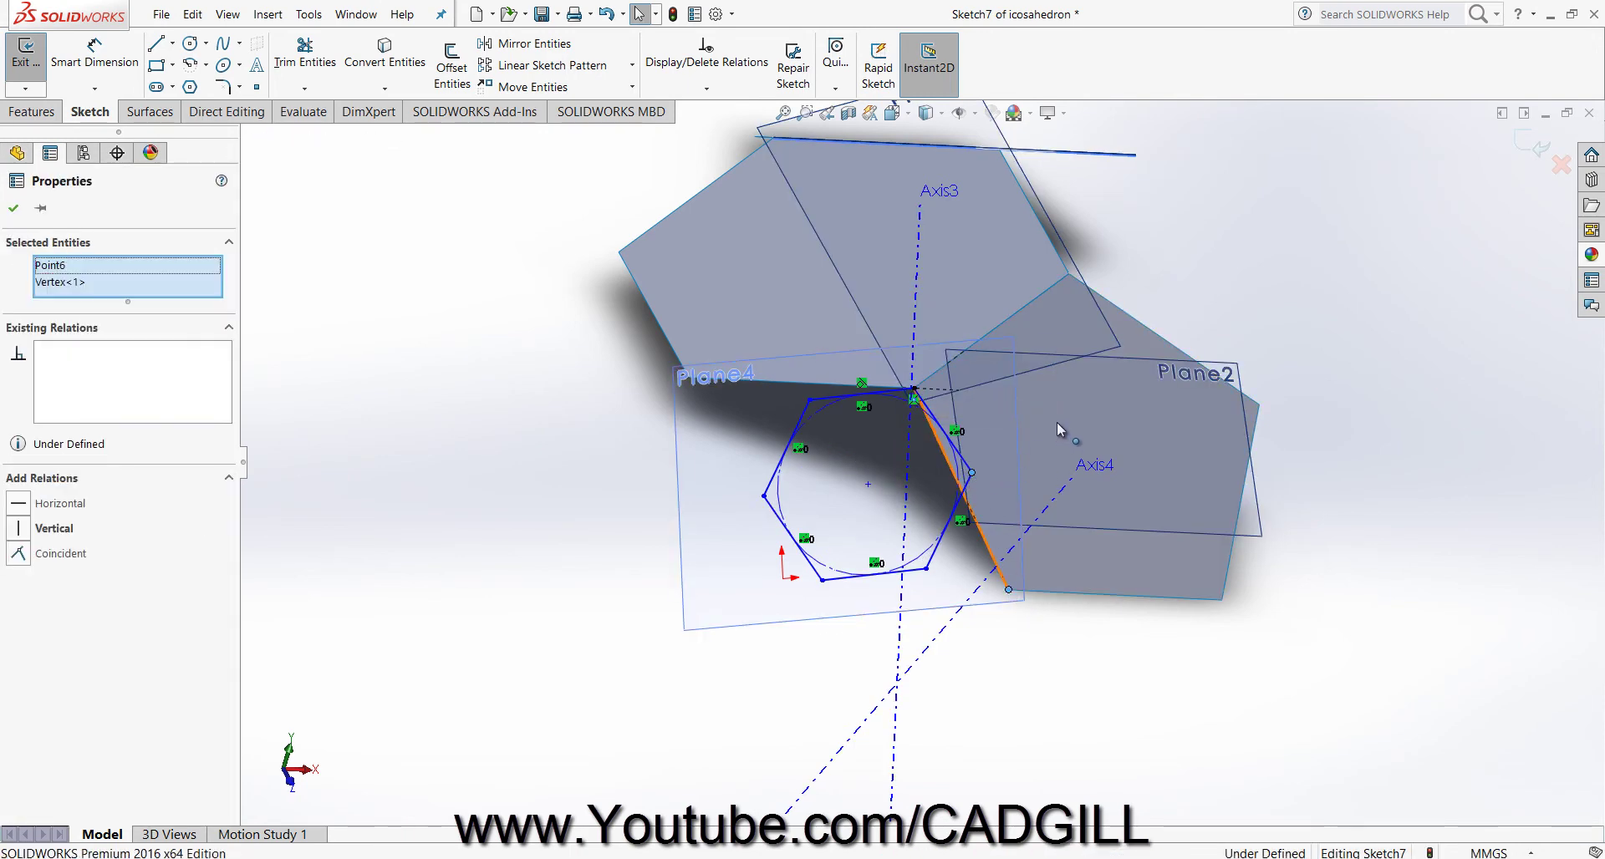
click(1062, 416)
click(1107, 646)
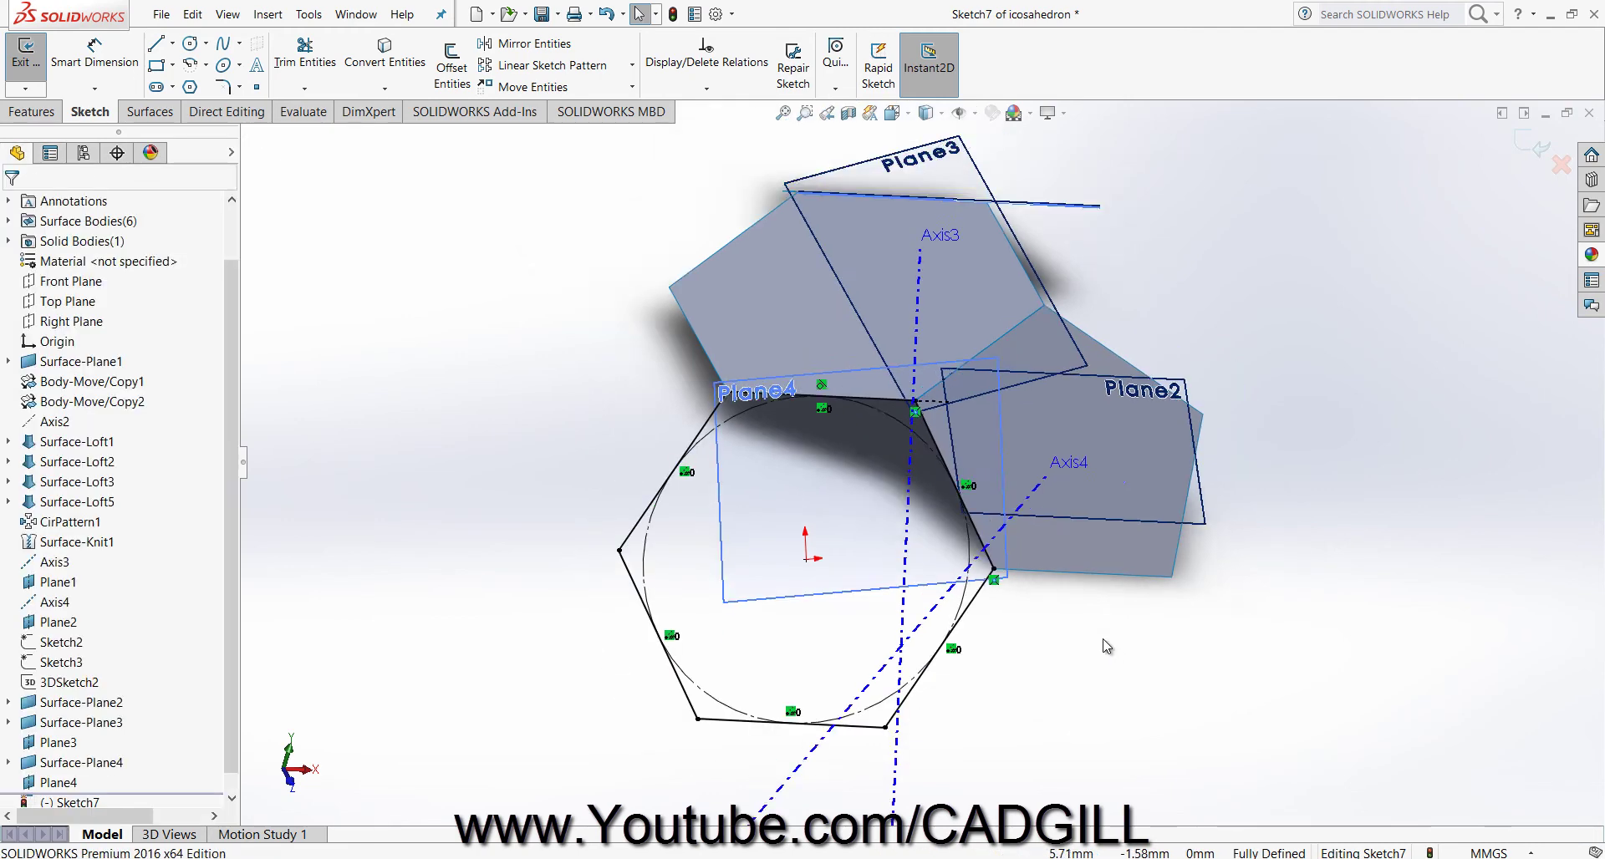
Create a planar surface from the current hexagon sketch on Plane4.
scroll(1103, 638, up, 4)
middle_drag(623, 357, 608, 347)
click(149, 112)
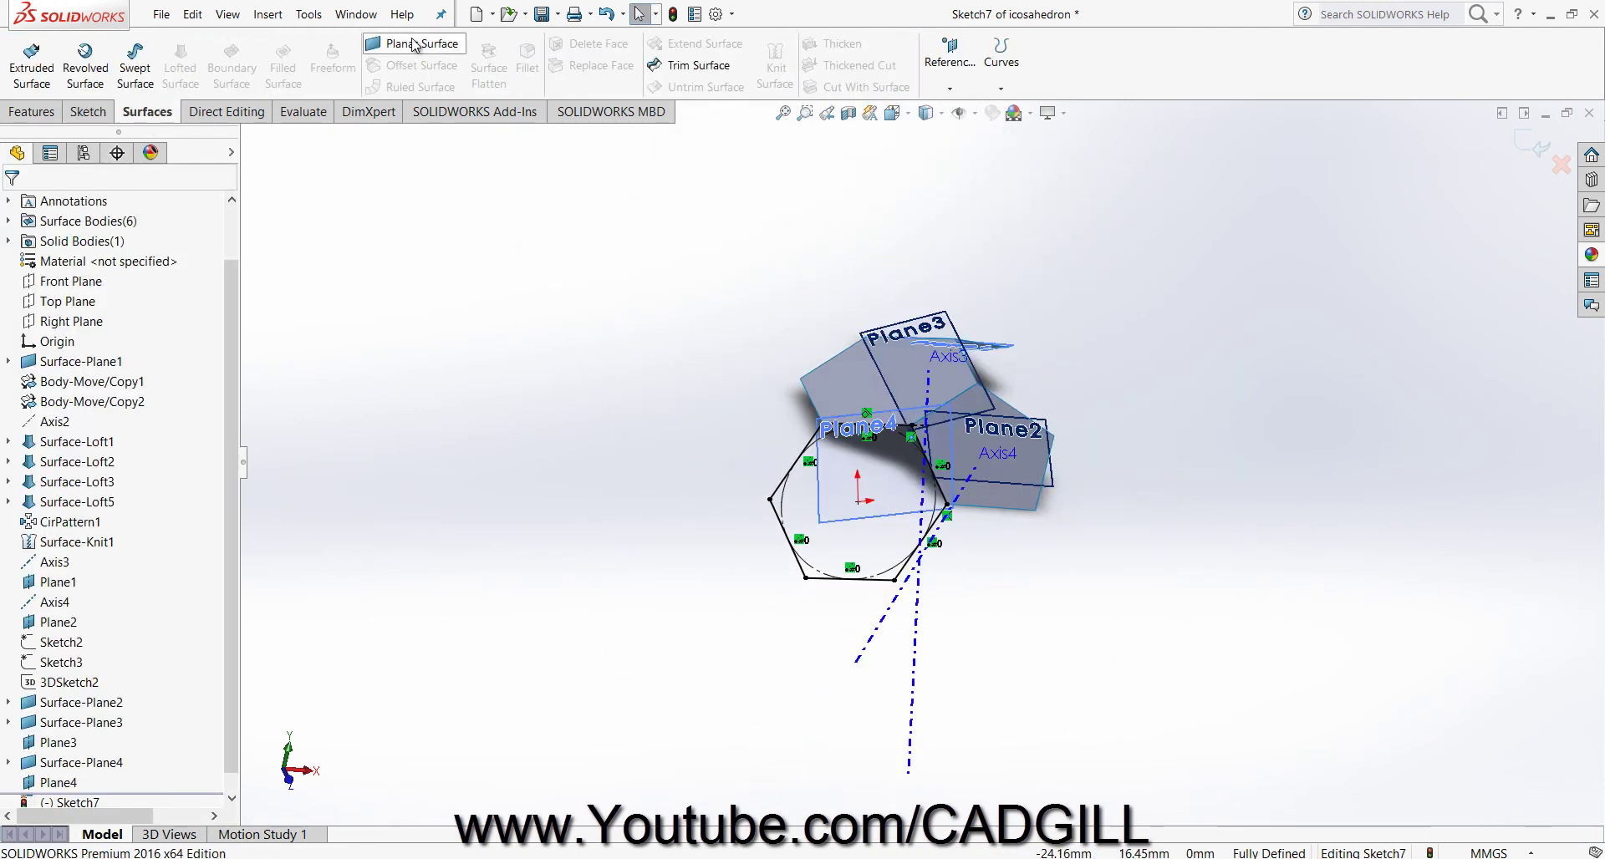
click(411, 47)
click(13, 208)
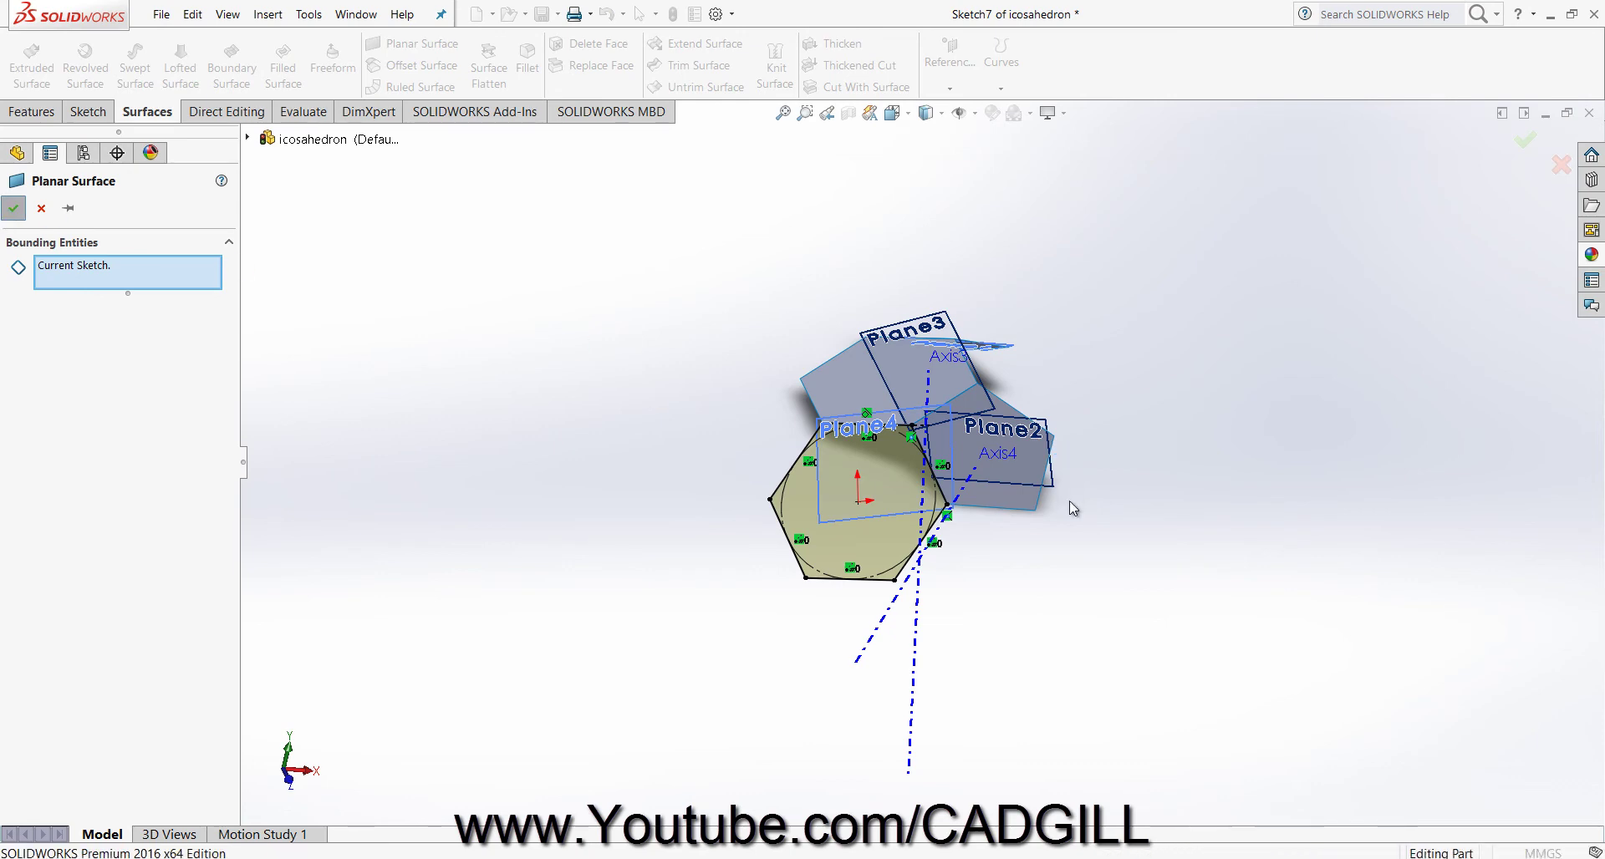
Circularly pattern the two hexagon surface bodies and the lower pentagon body around Axis3 with 5 equally spaced instances over 360 degrees.
middle_drag(953, 424, 957, 480)
scroll(986, 501, down, 3)
middle_drag(1152, 438, 1071, 528)
mouse_move(1056, 416)
middle_down()
mouse_move(1060, 387)
mouse_move(1054, 400)
middle_up()
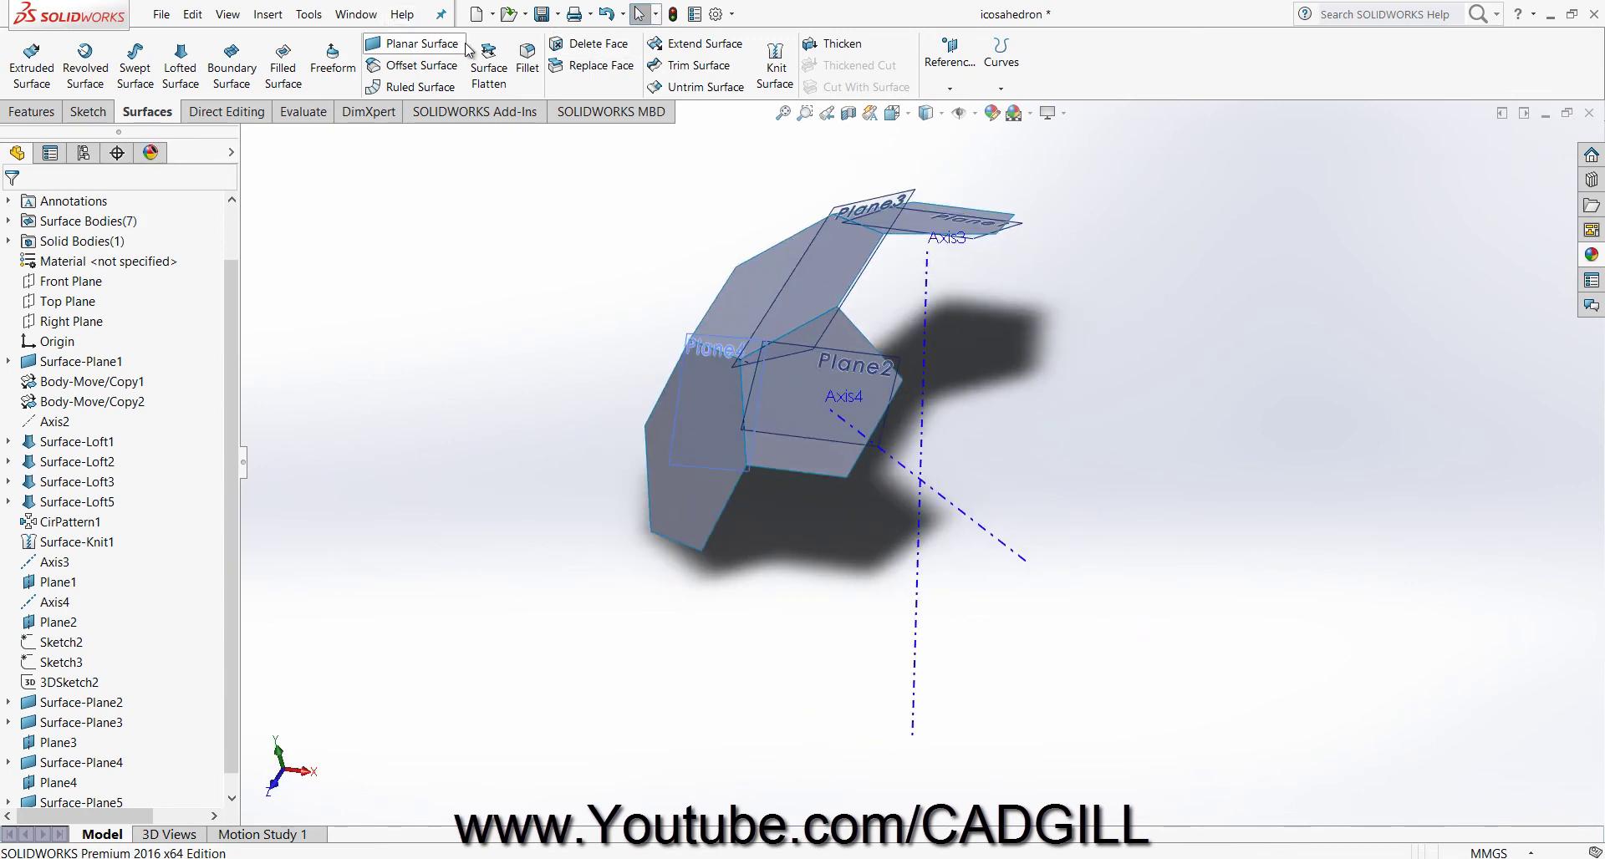
scroll(600, 82, up, 2)
click(612, 90)
click(644, 132)
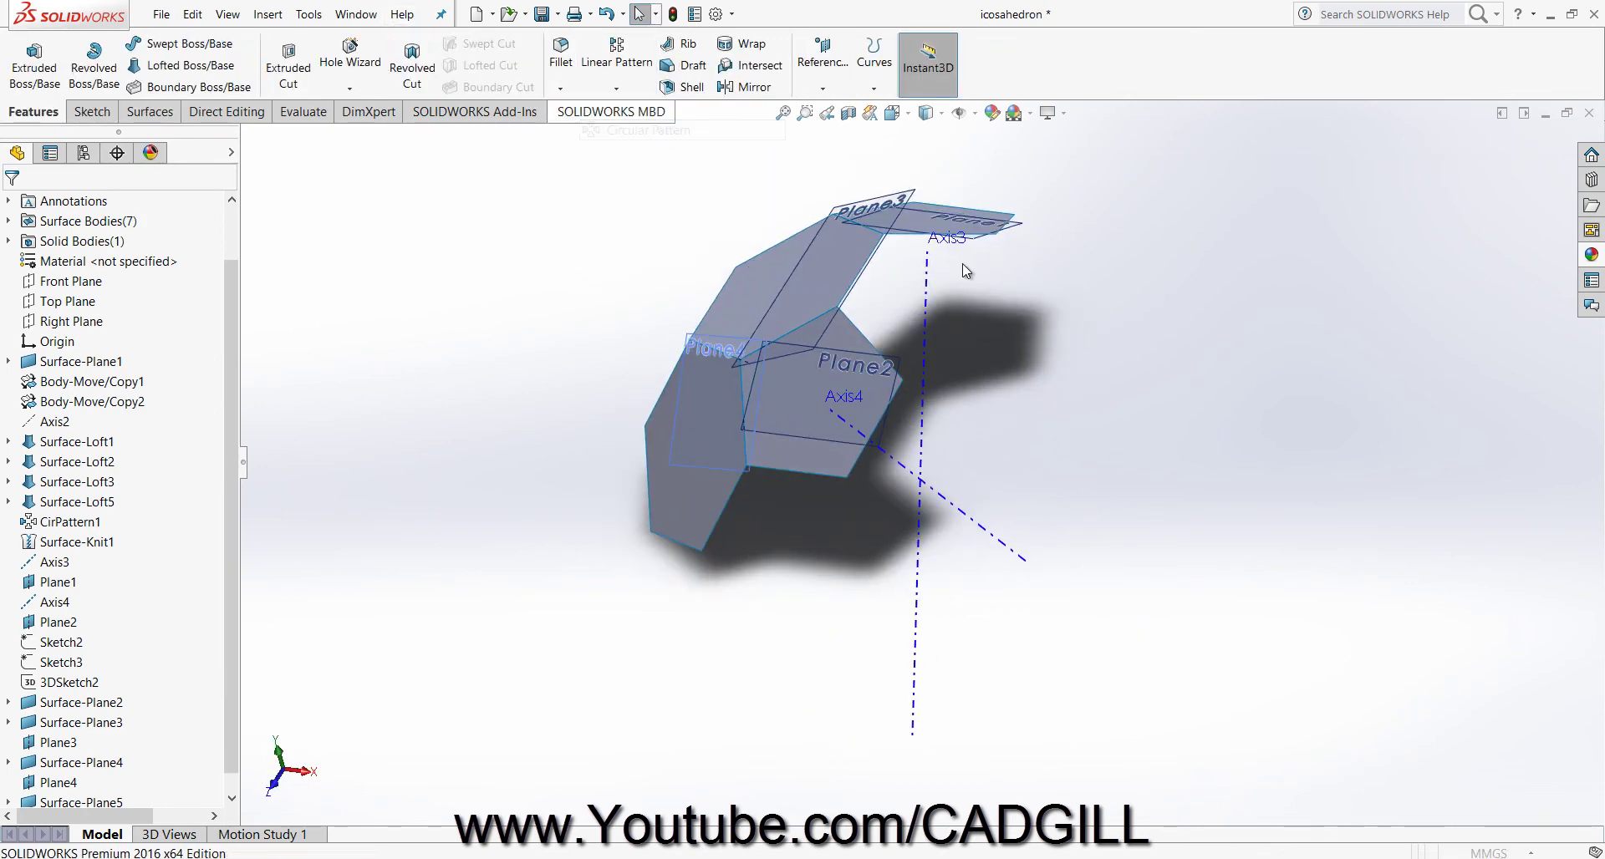
click(178, 266)
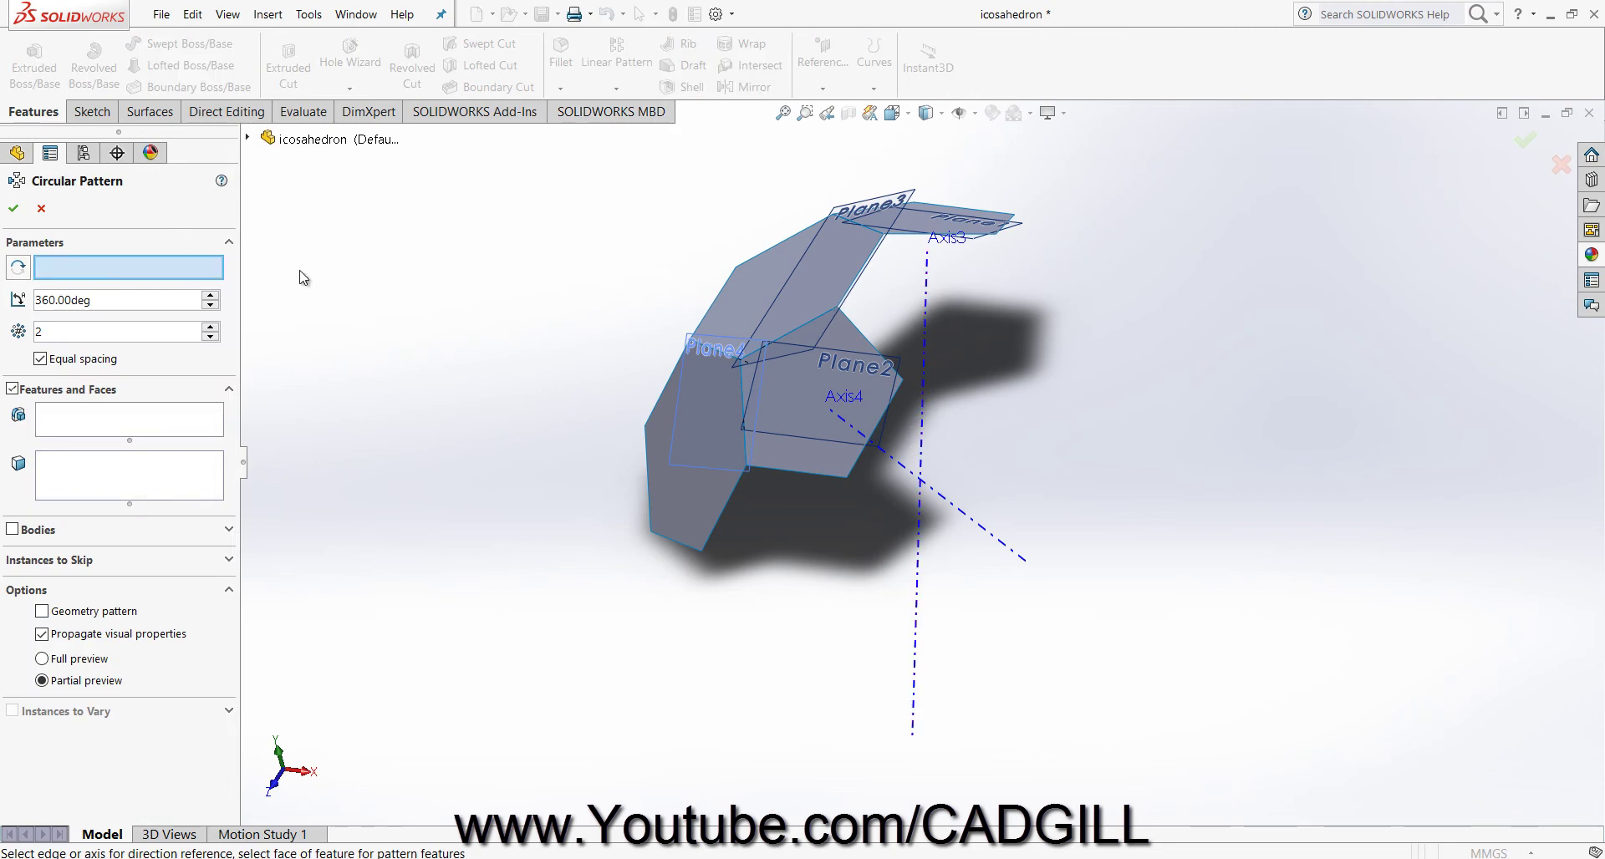
click(926, 326)
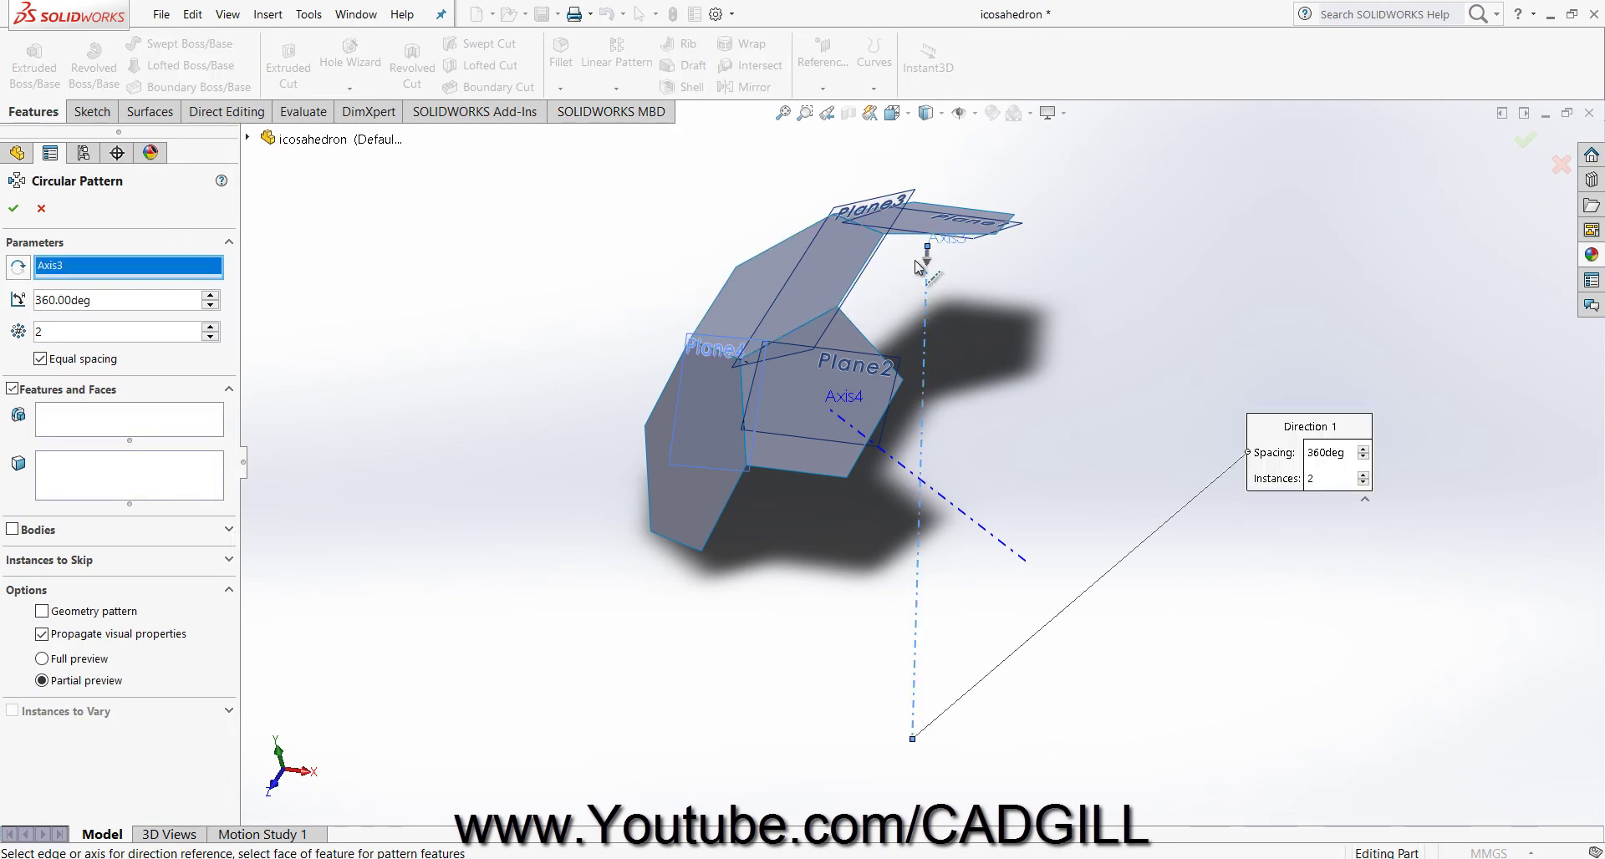
middle_drag(902, 310, 918, 362)
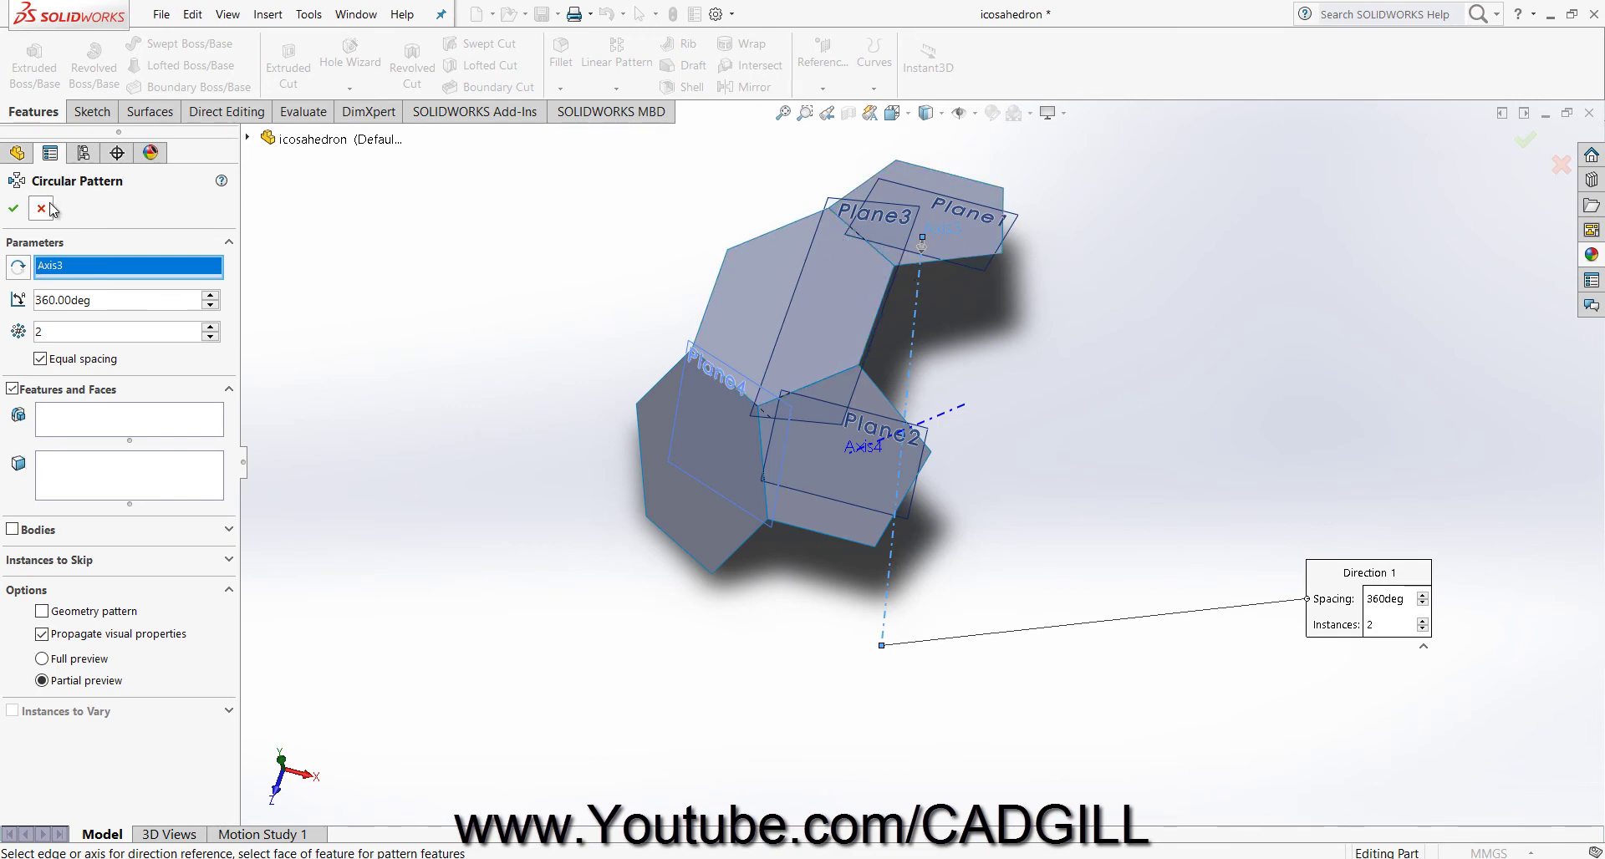
click(12, 529)
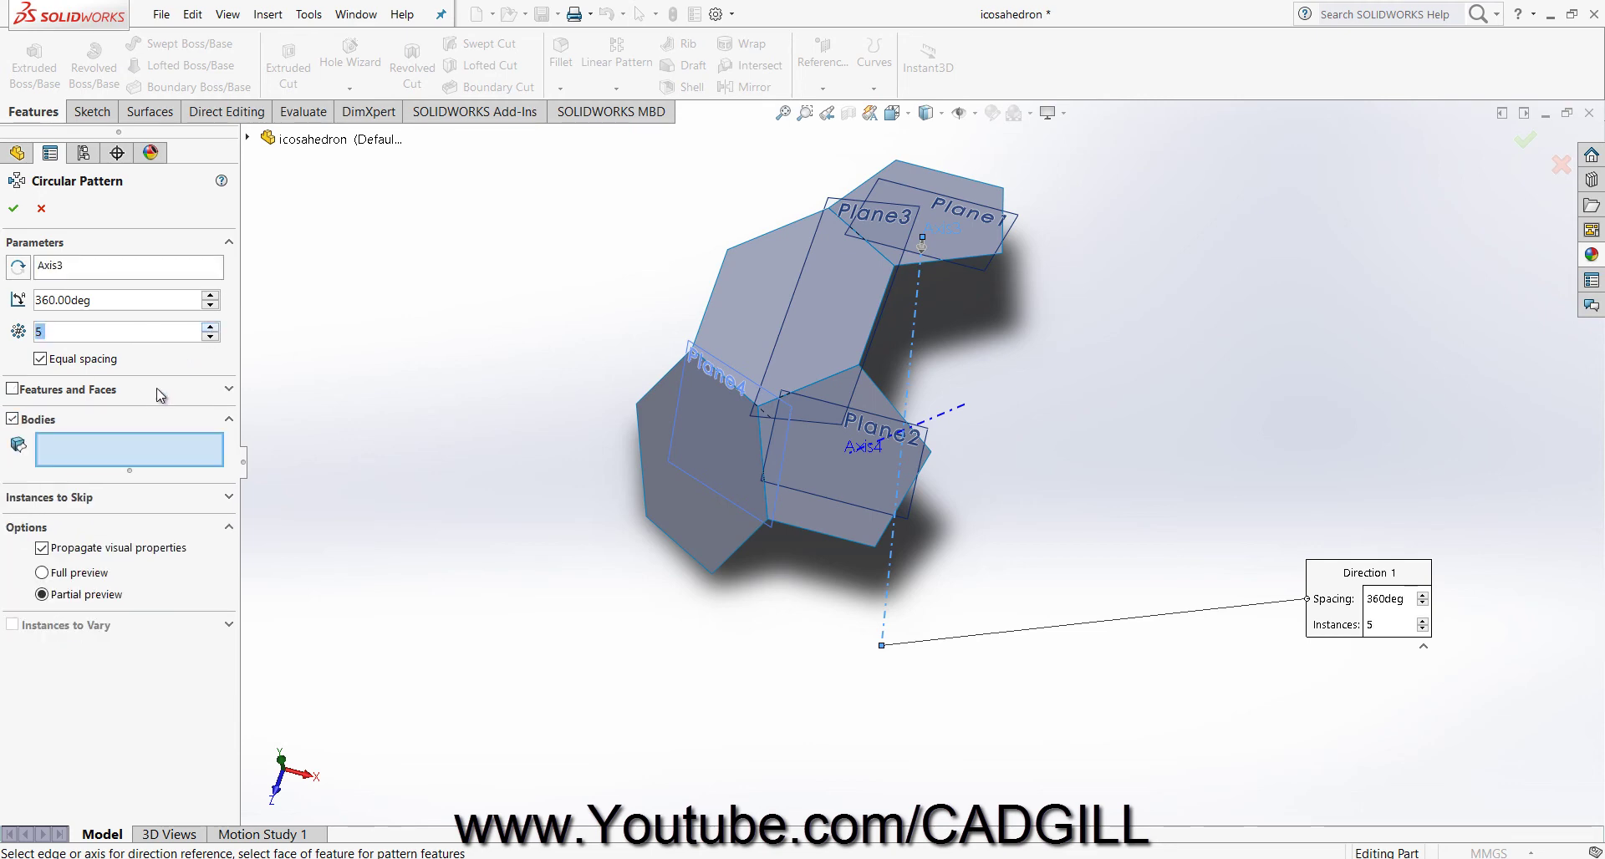
click(746, 305)
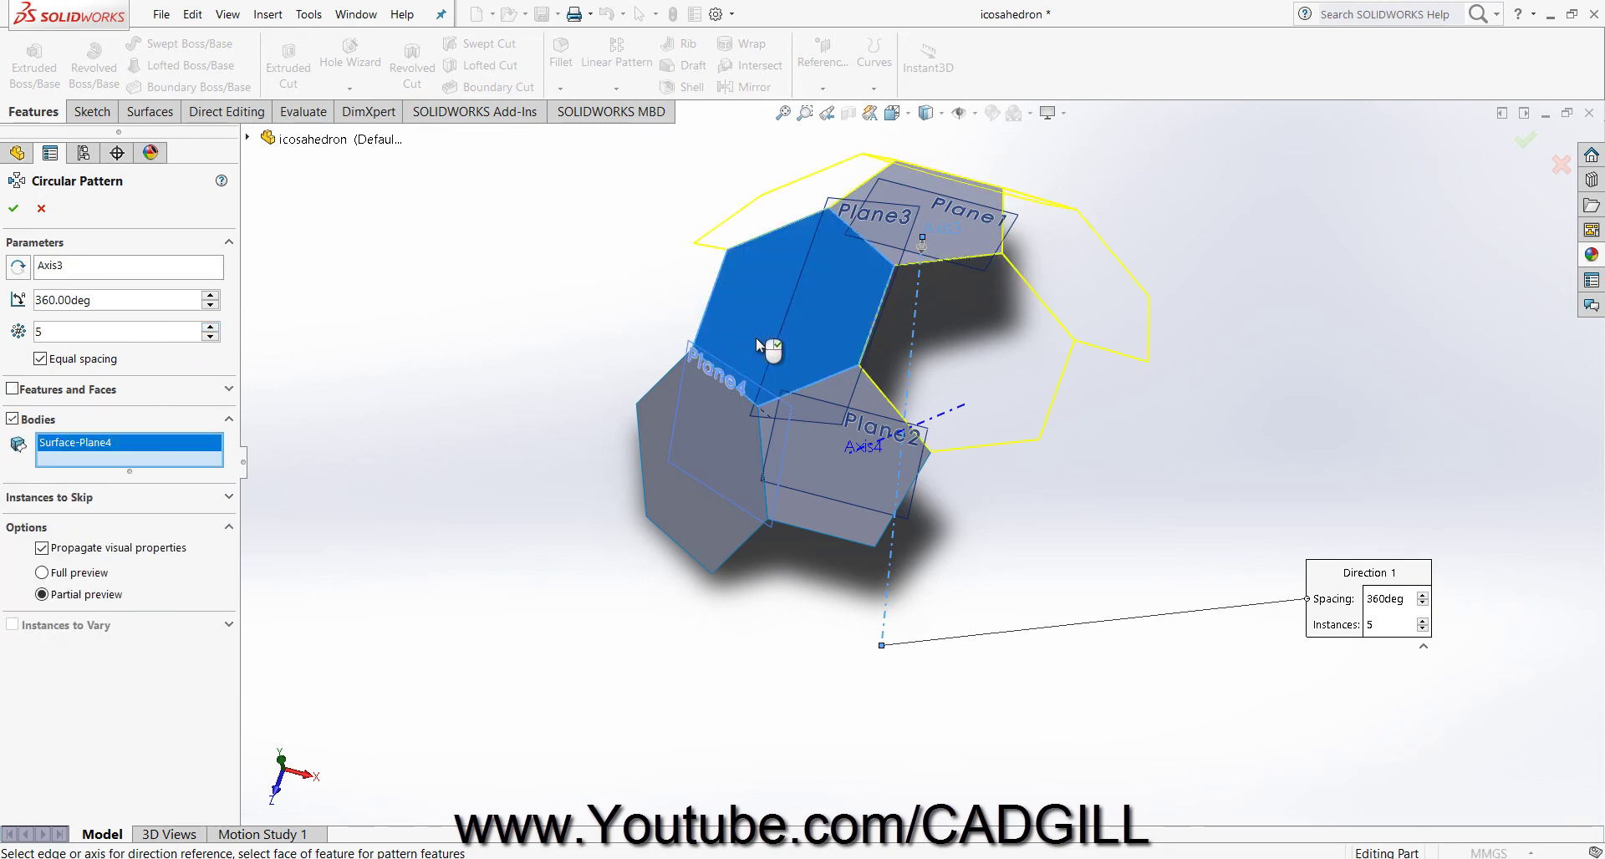
click(831, 428)
click(749, 460)
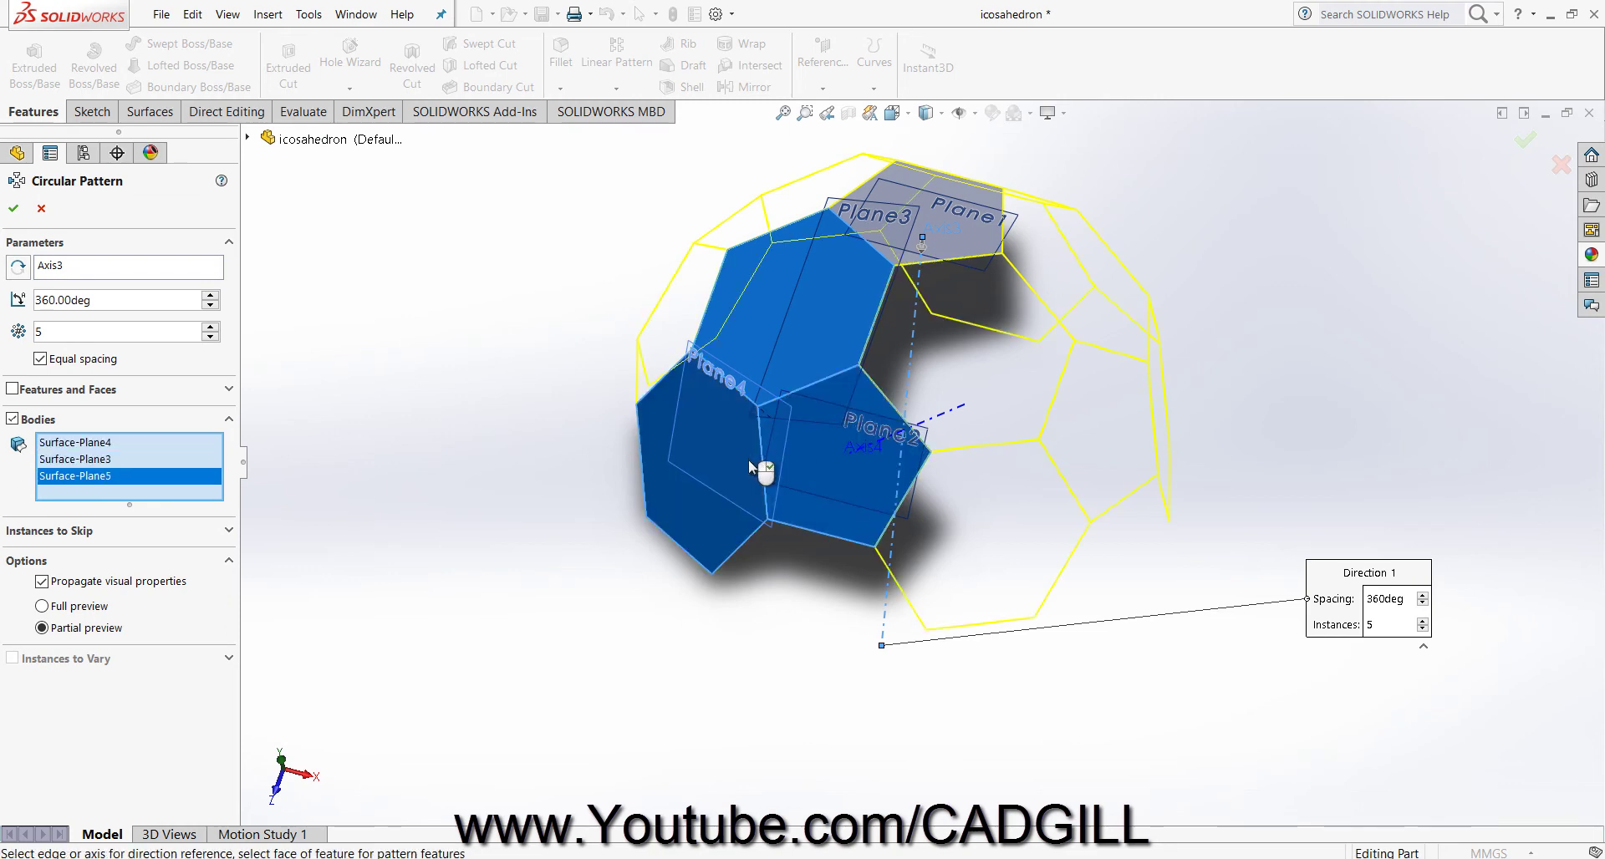
middle_drag(759, 465, 817, 324)
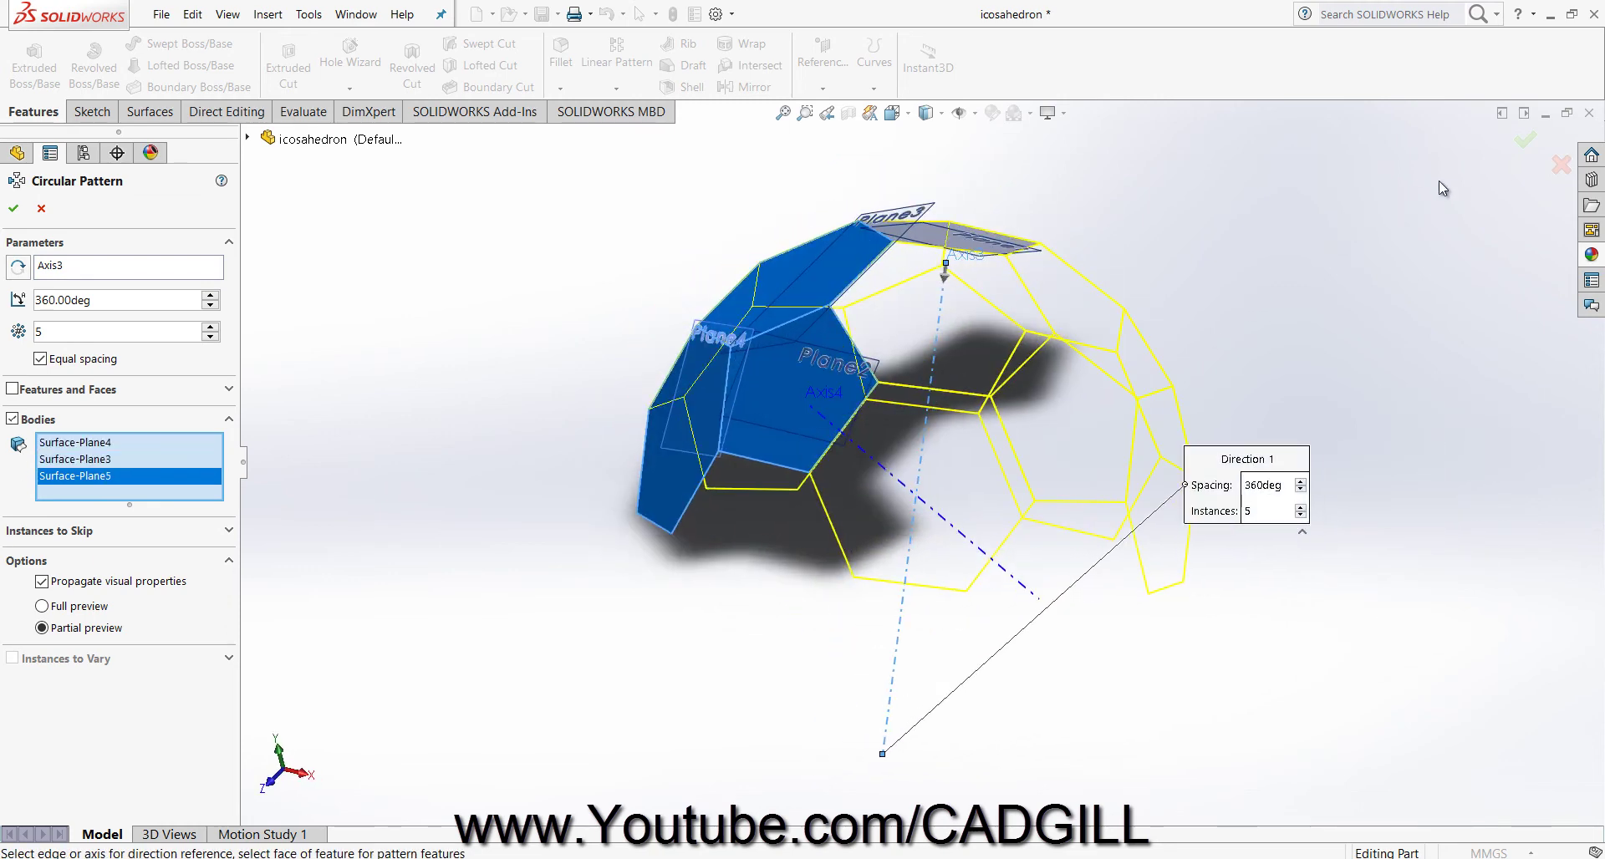
click(1525, 144)
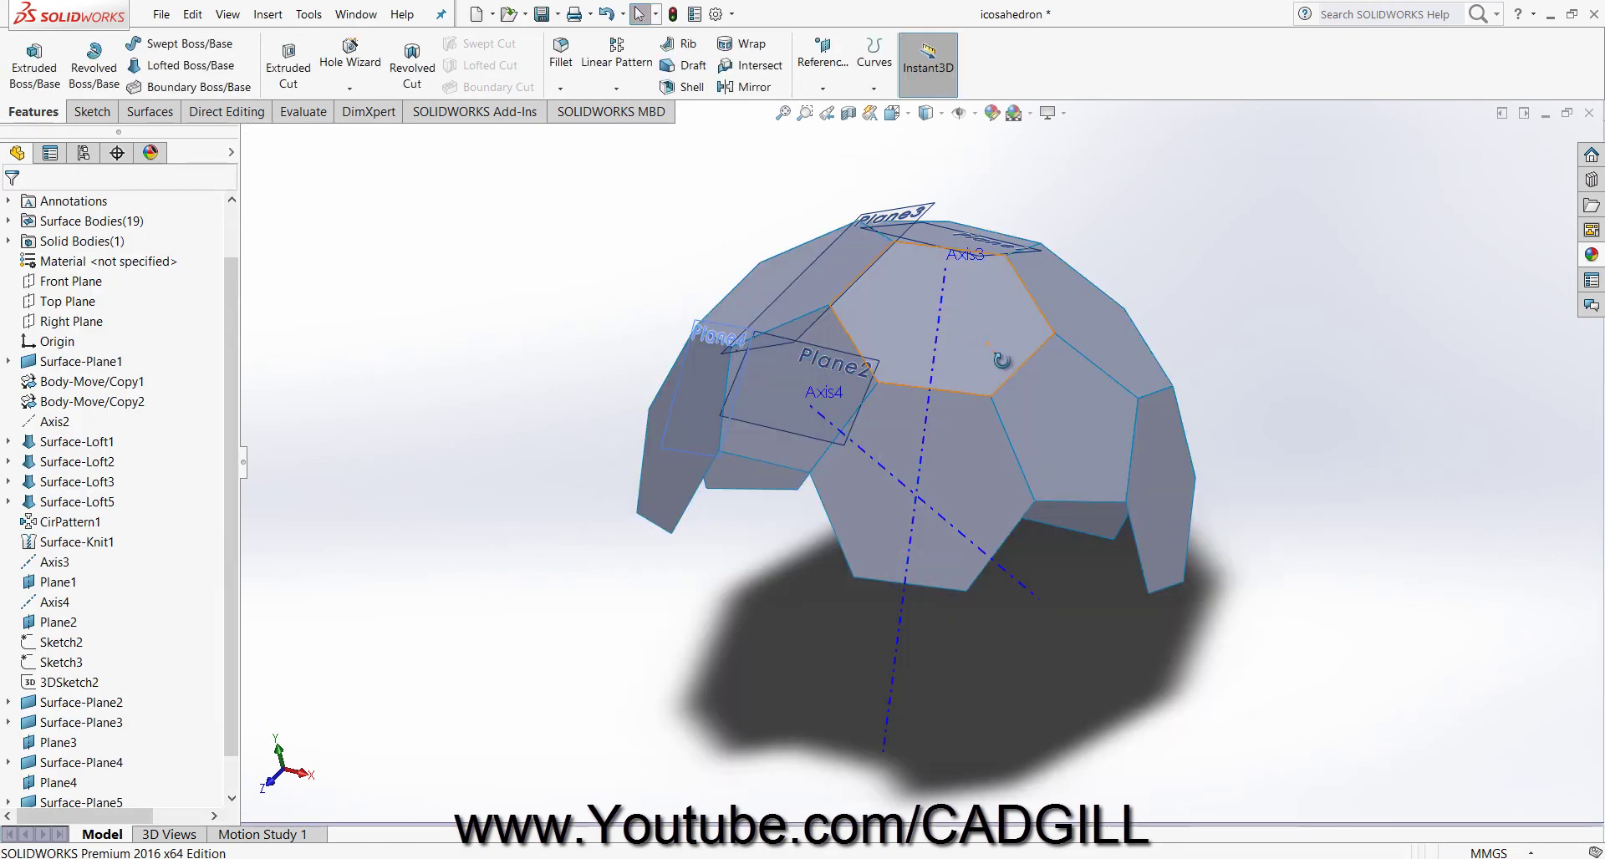
Hide all reference planes and axes in the graphics area.
middle_drag(1001, 358, 1005, 415)
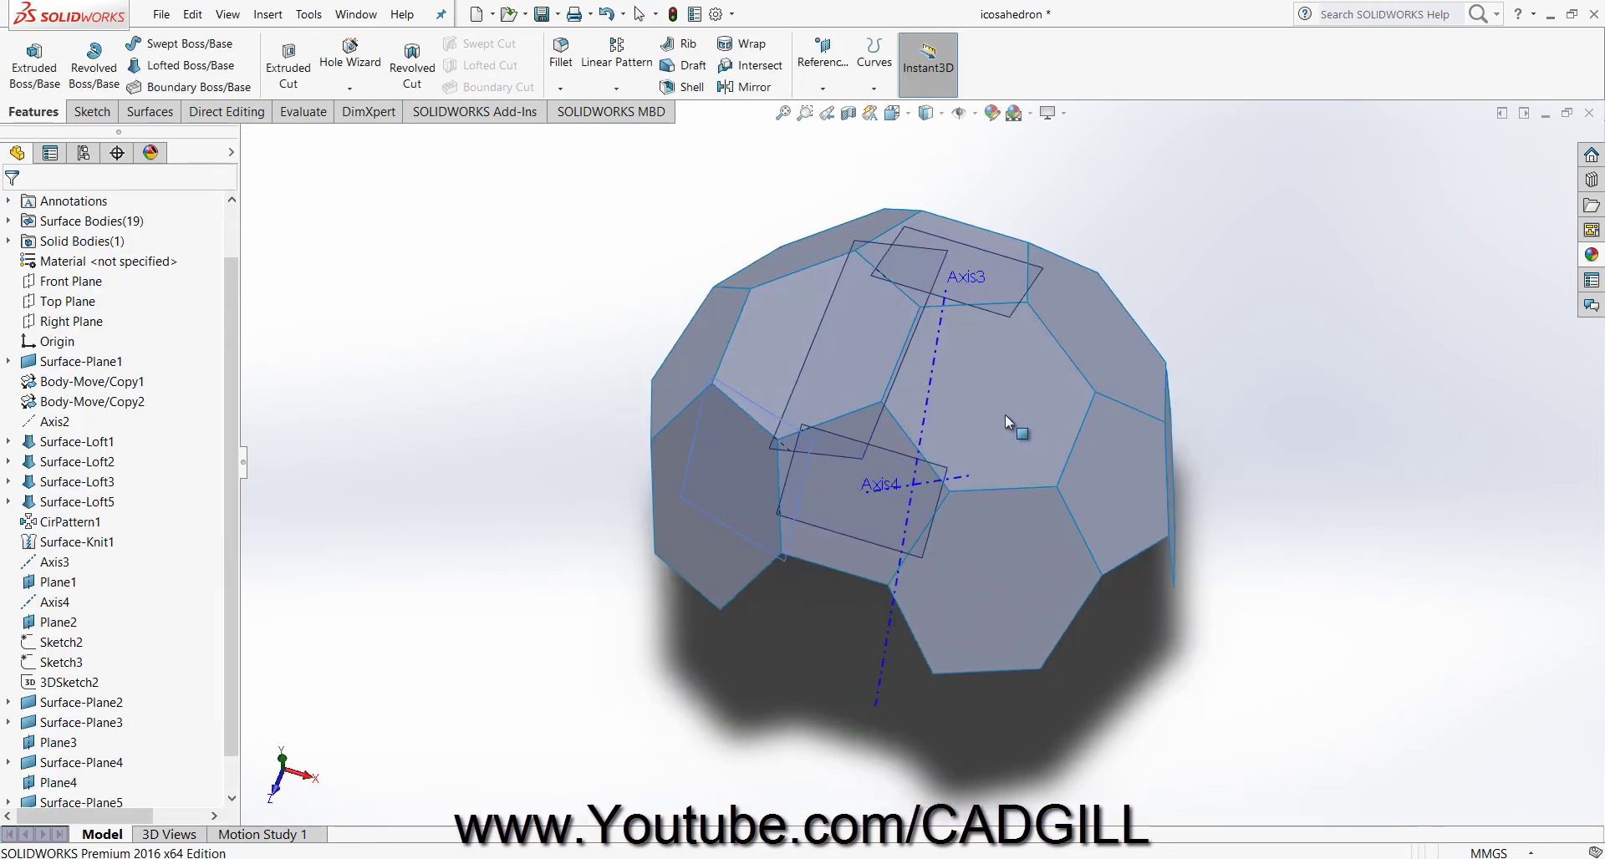
click(958, 113)
click(962, 139)
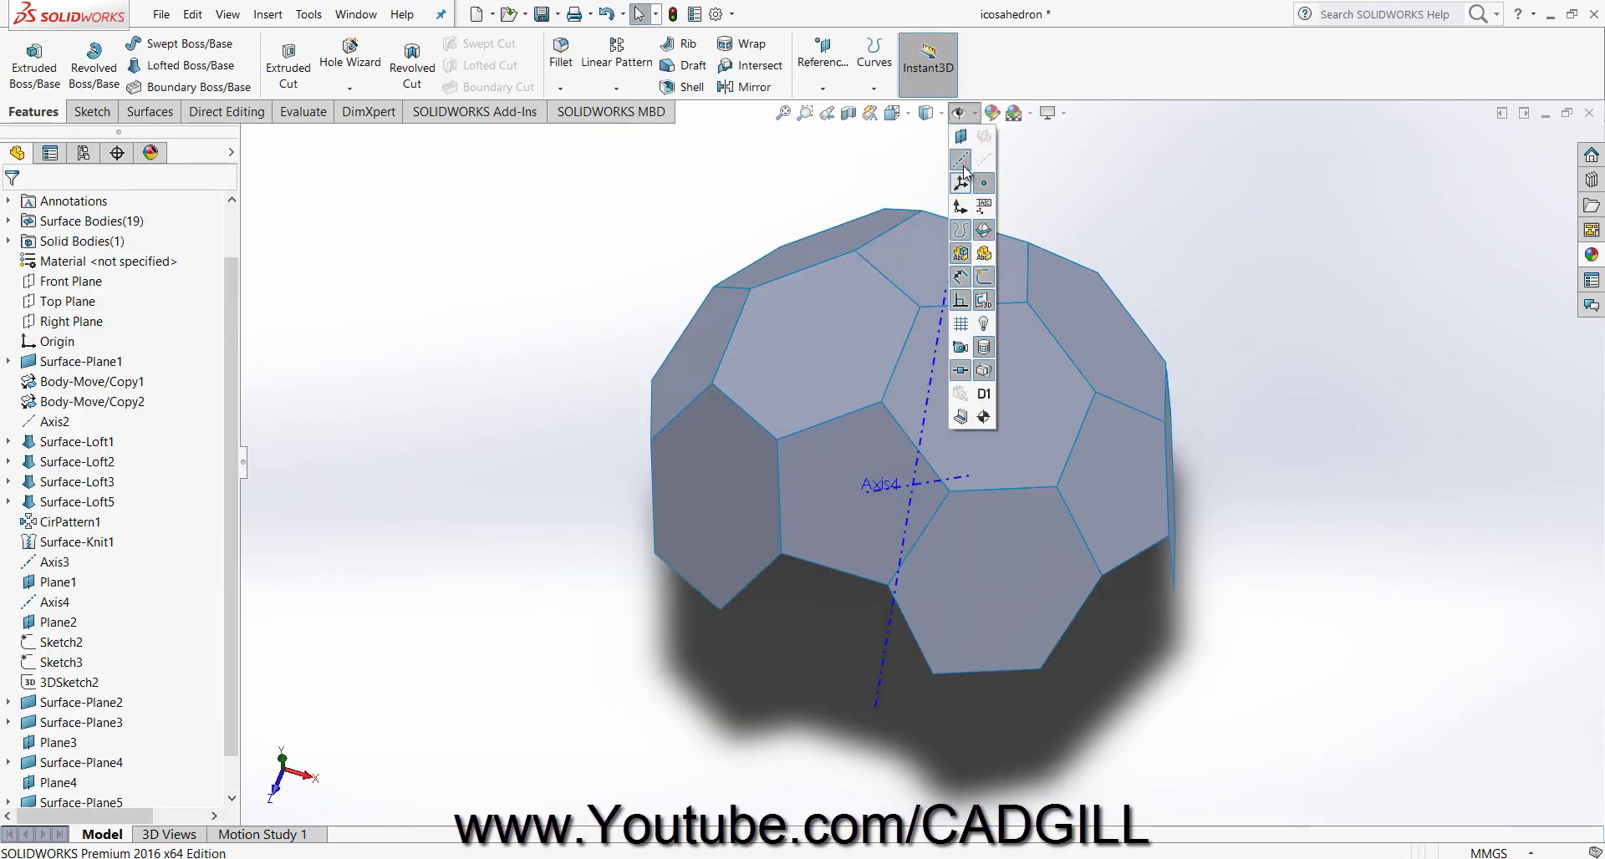
Knit the top pentagon, the original planar surfaces and all their patterned copies into one surface body.
middle_drag(1322, 379, 992, 473)
scroll(1025, 551, up, 3)
scroll(810, 79, down, 2)
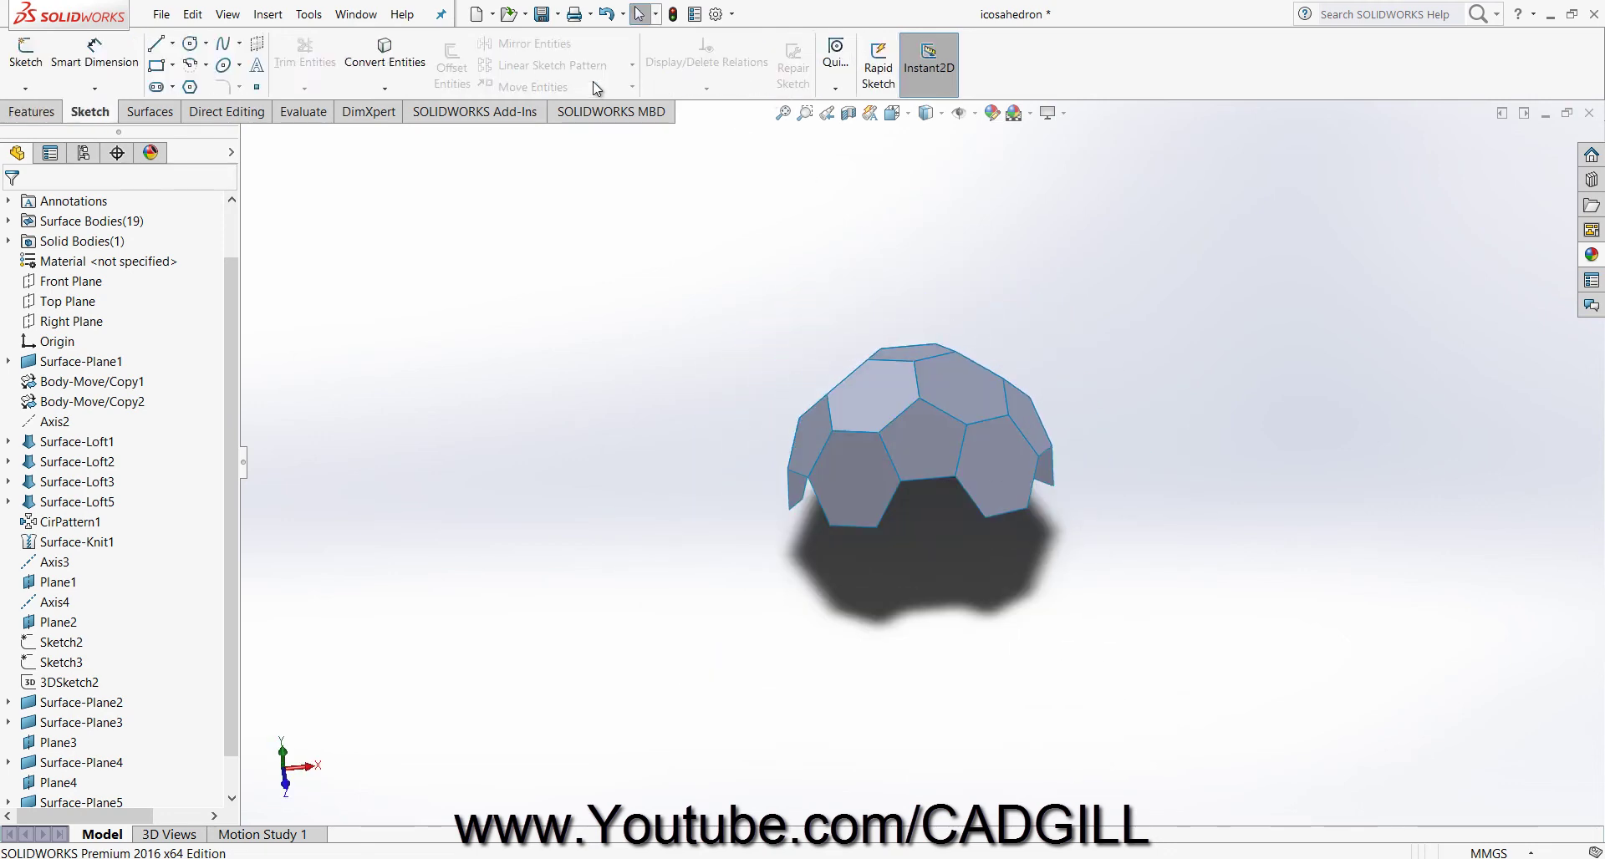
click(774, 66)
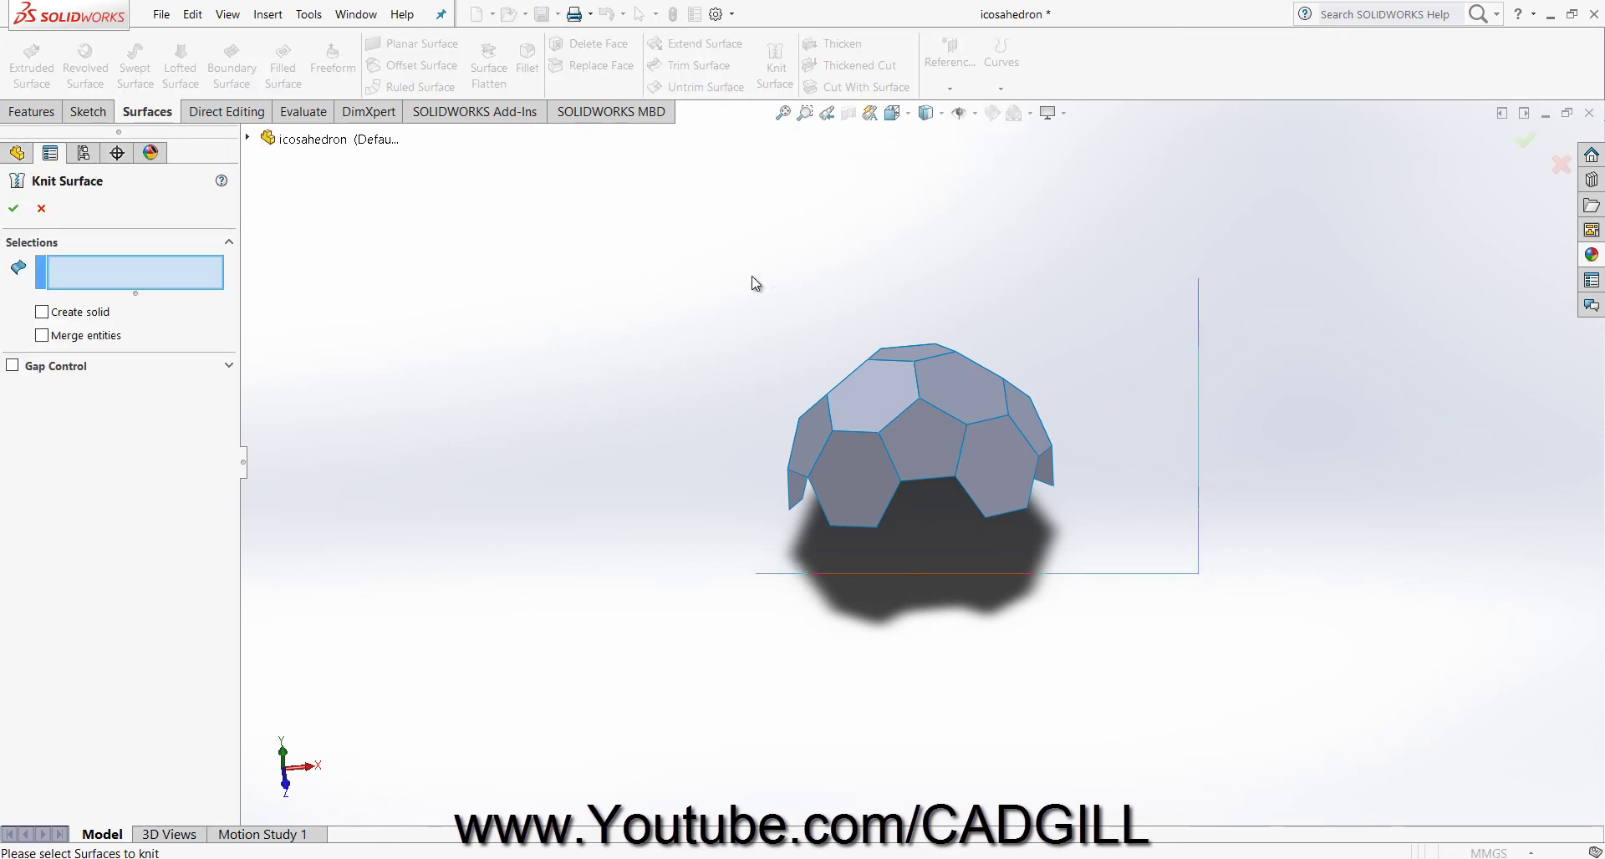
drag(752, 277, 741, 285)
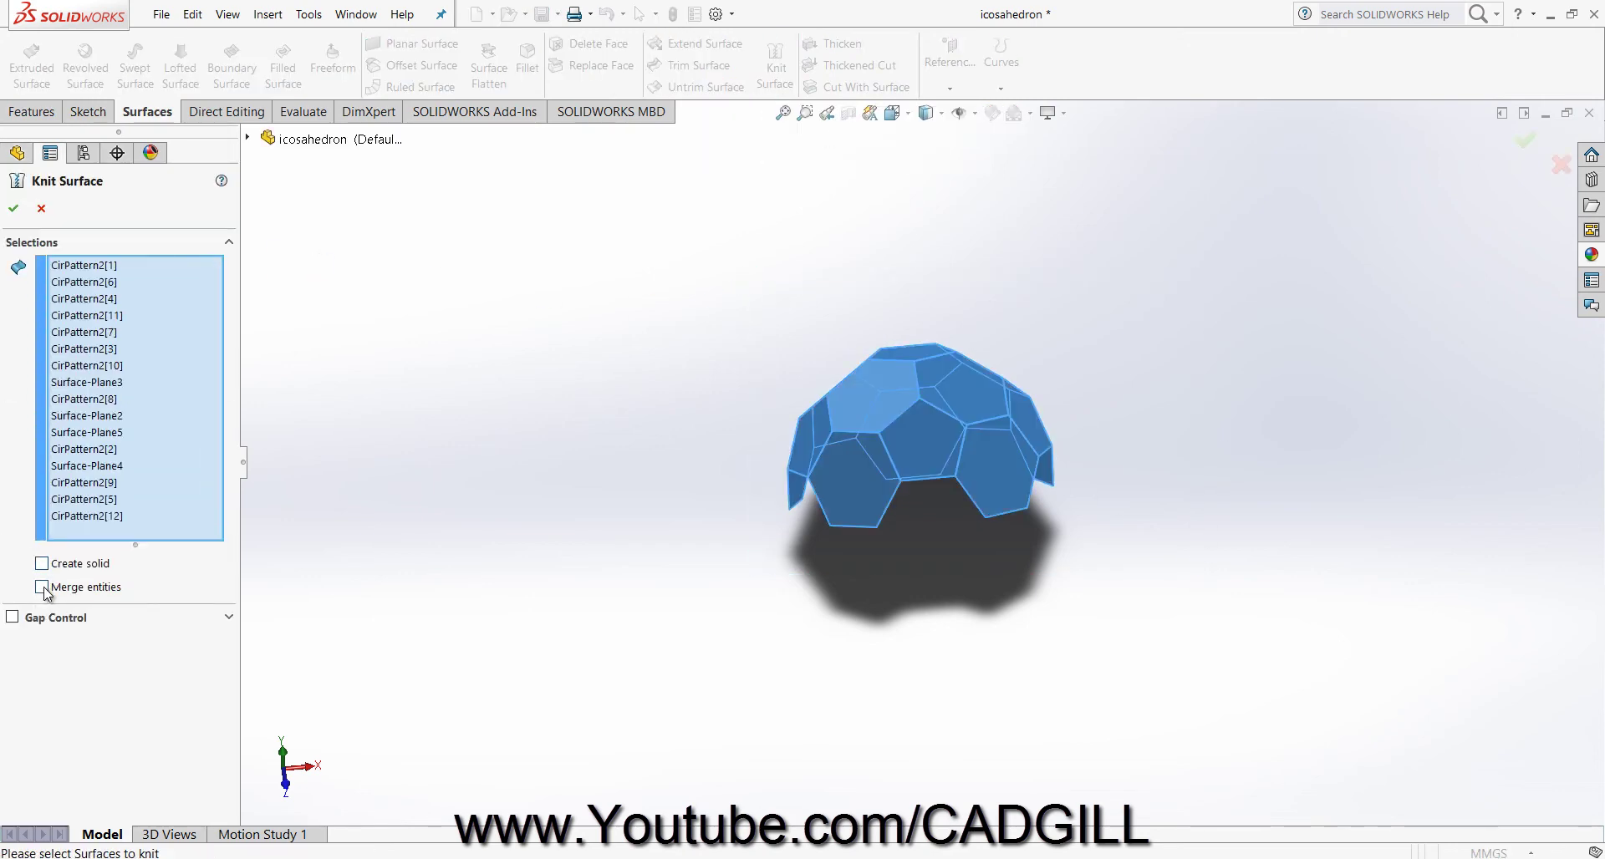
click(13, 210)
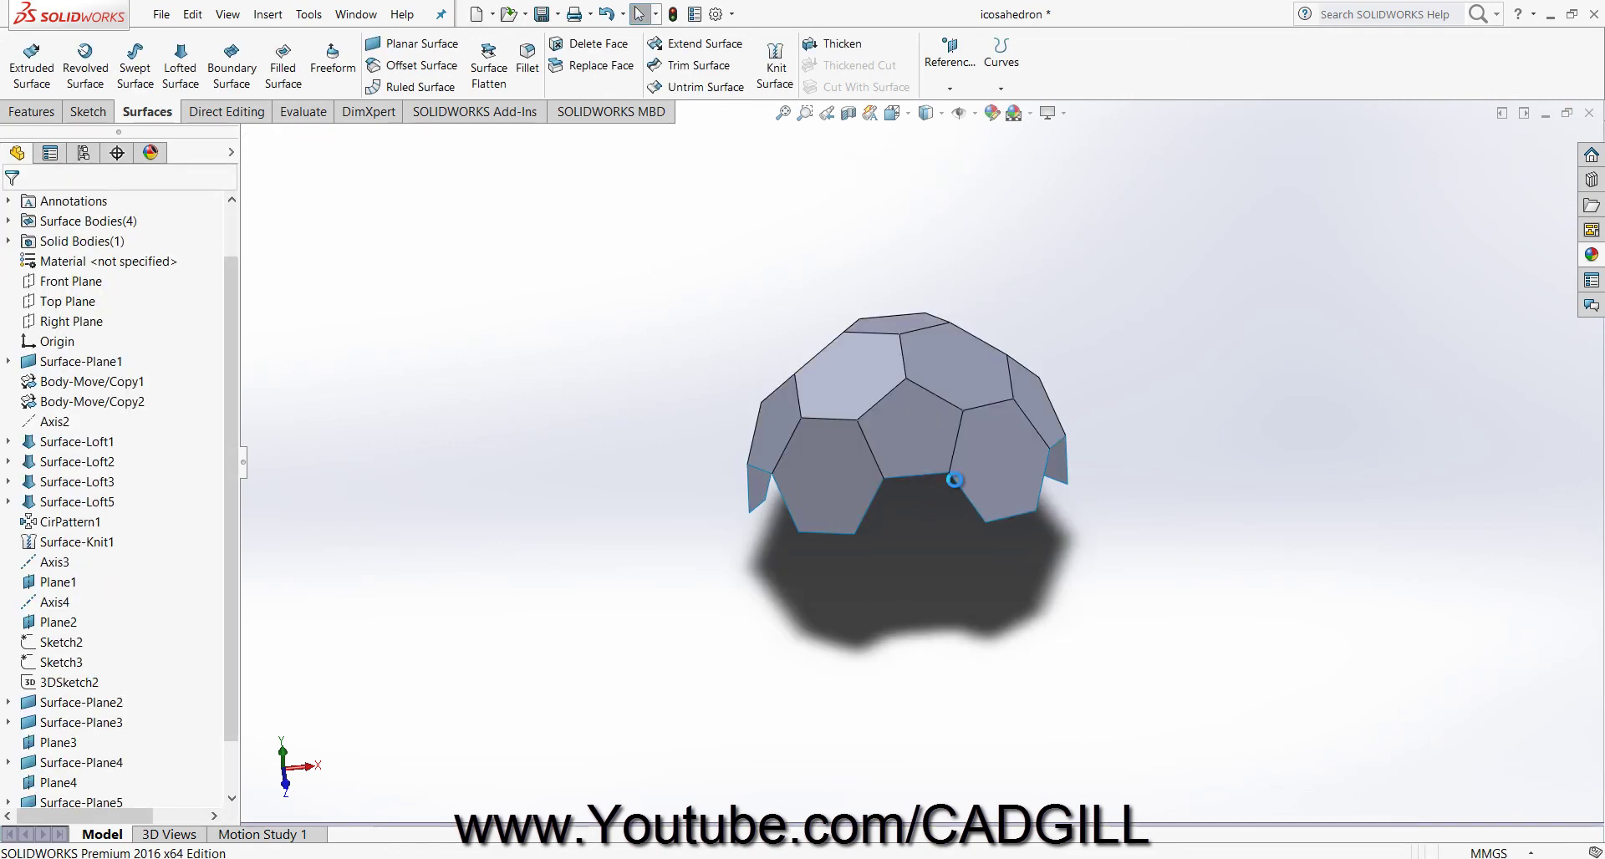
Show the reference axes again in the graphics area.
middle_drag(957, 468, 957, 528)
scroll(957, 528, up, 4)
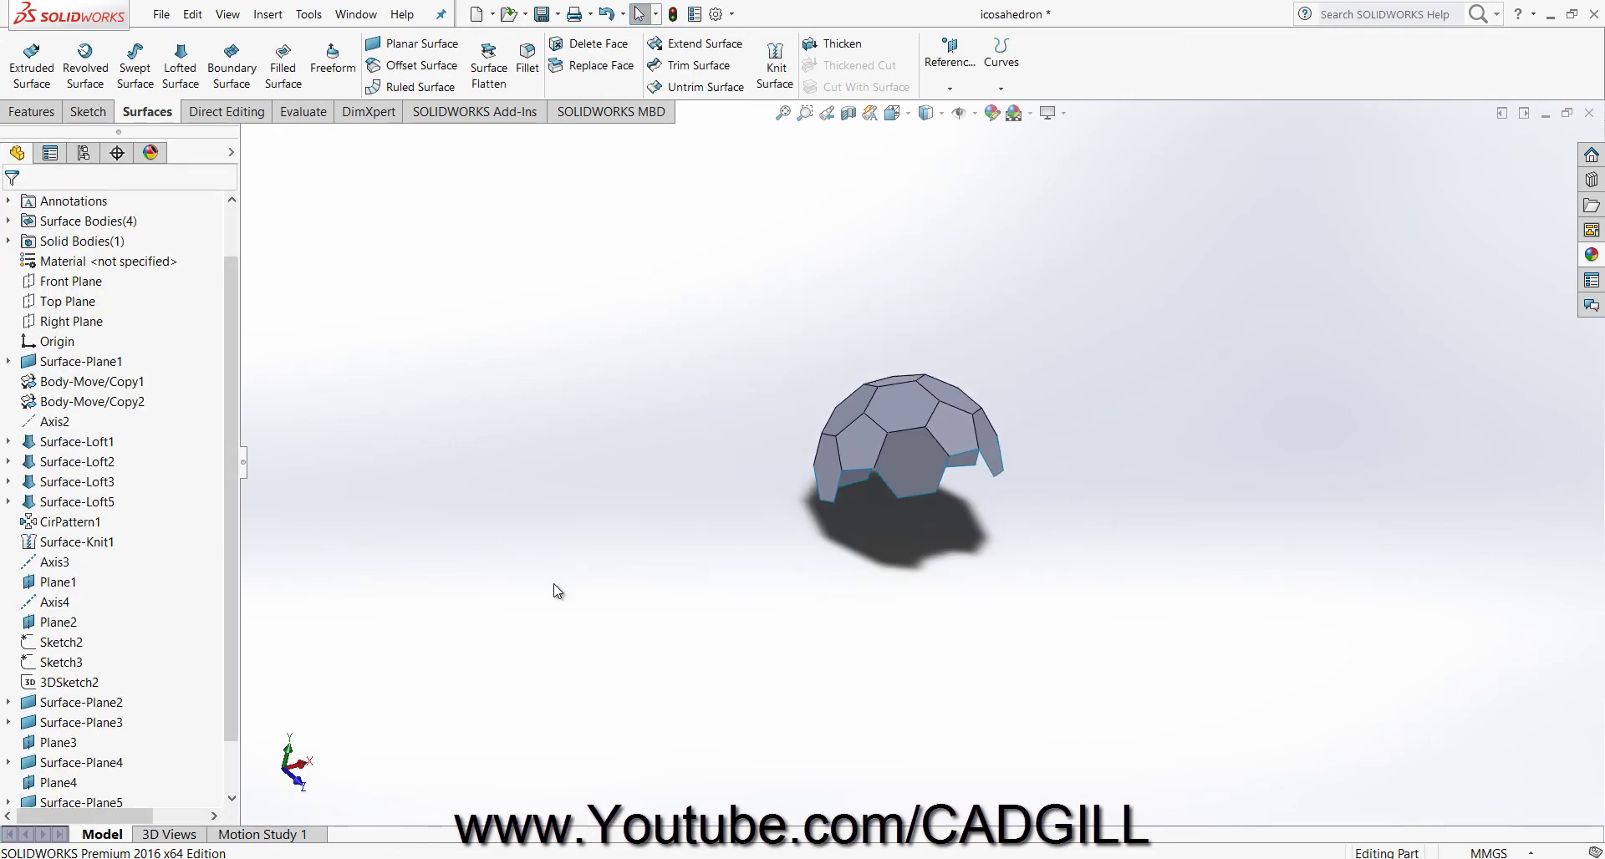
click(959, 113)
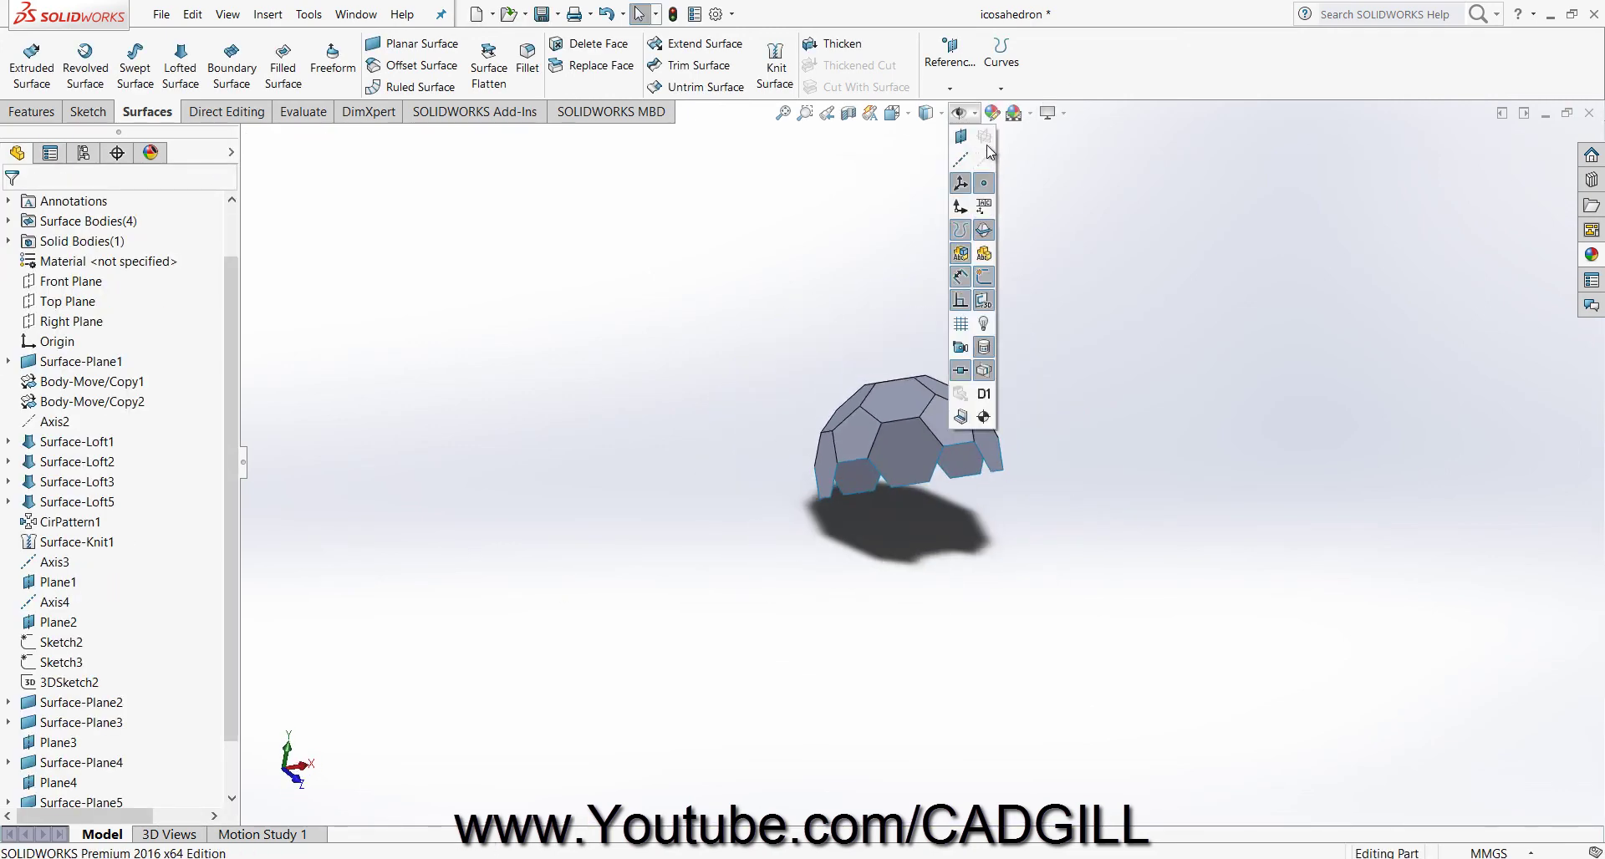
click(967, 157)
scroll(1040, 517, down, 3)
middle_drag(1041, 516, 970, 505)
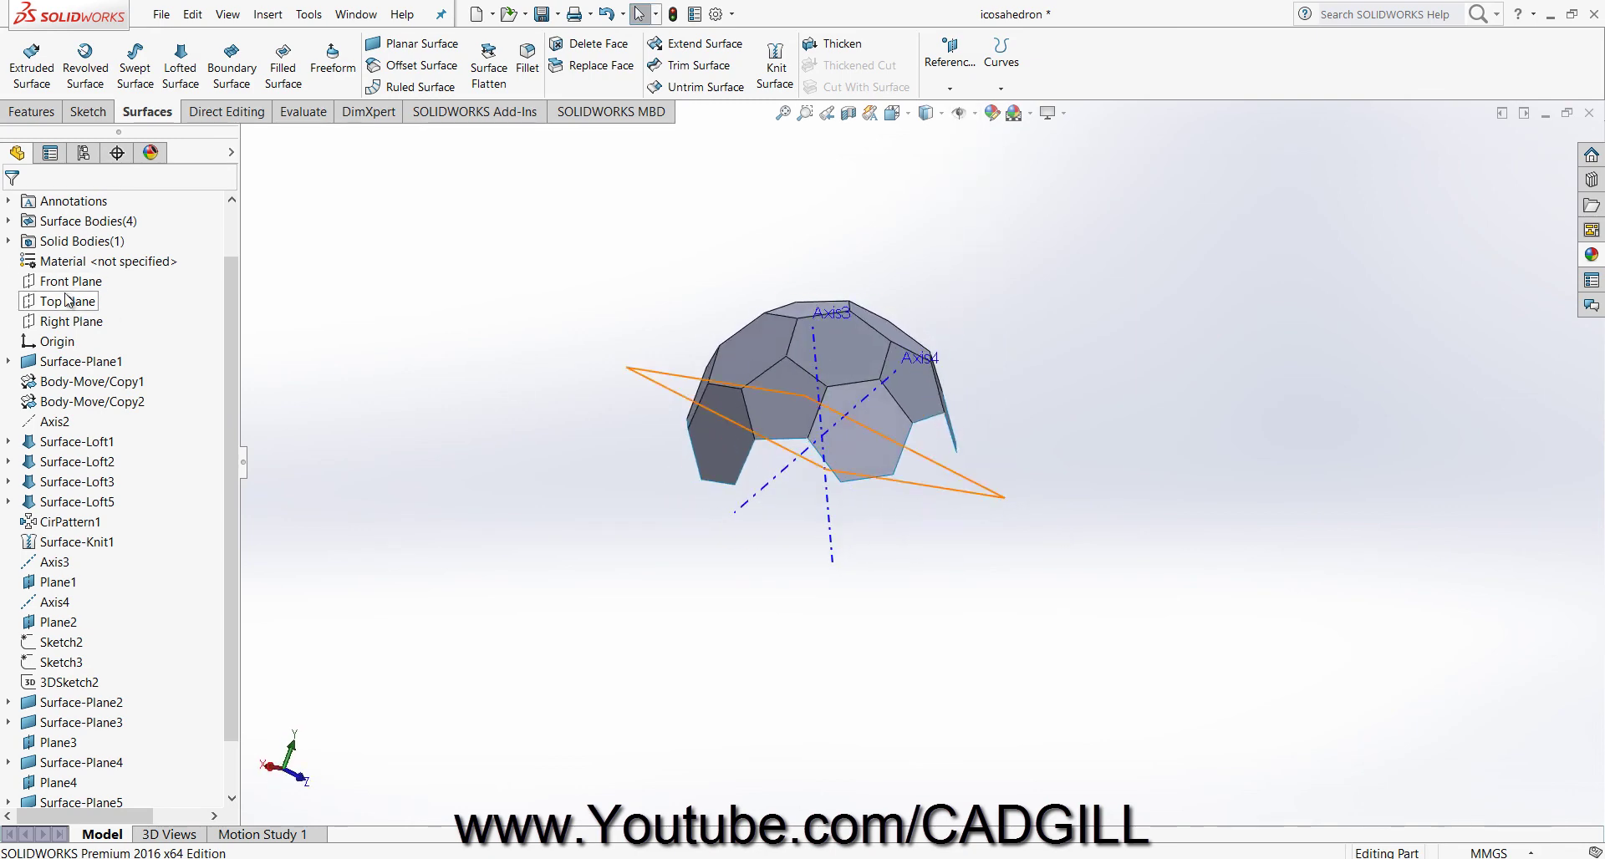
Create a reference plane through the bottom edges of two of the lowest hexagons on the knitted half shell.
click(31, 112)
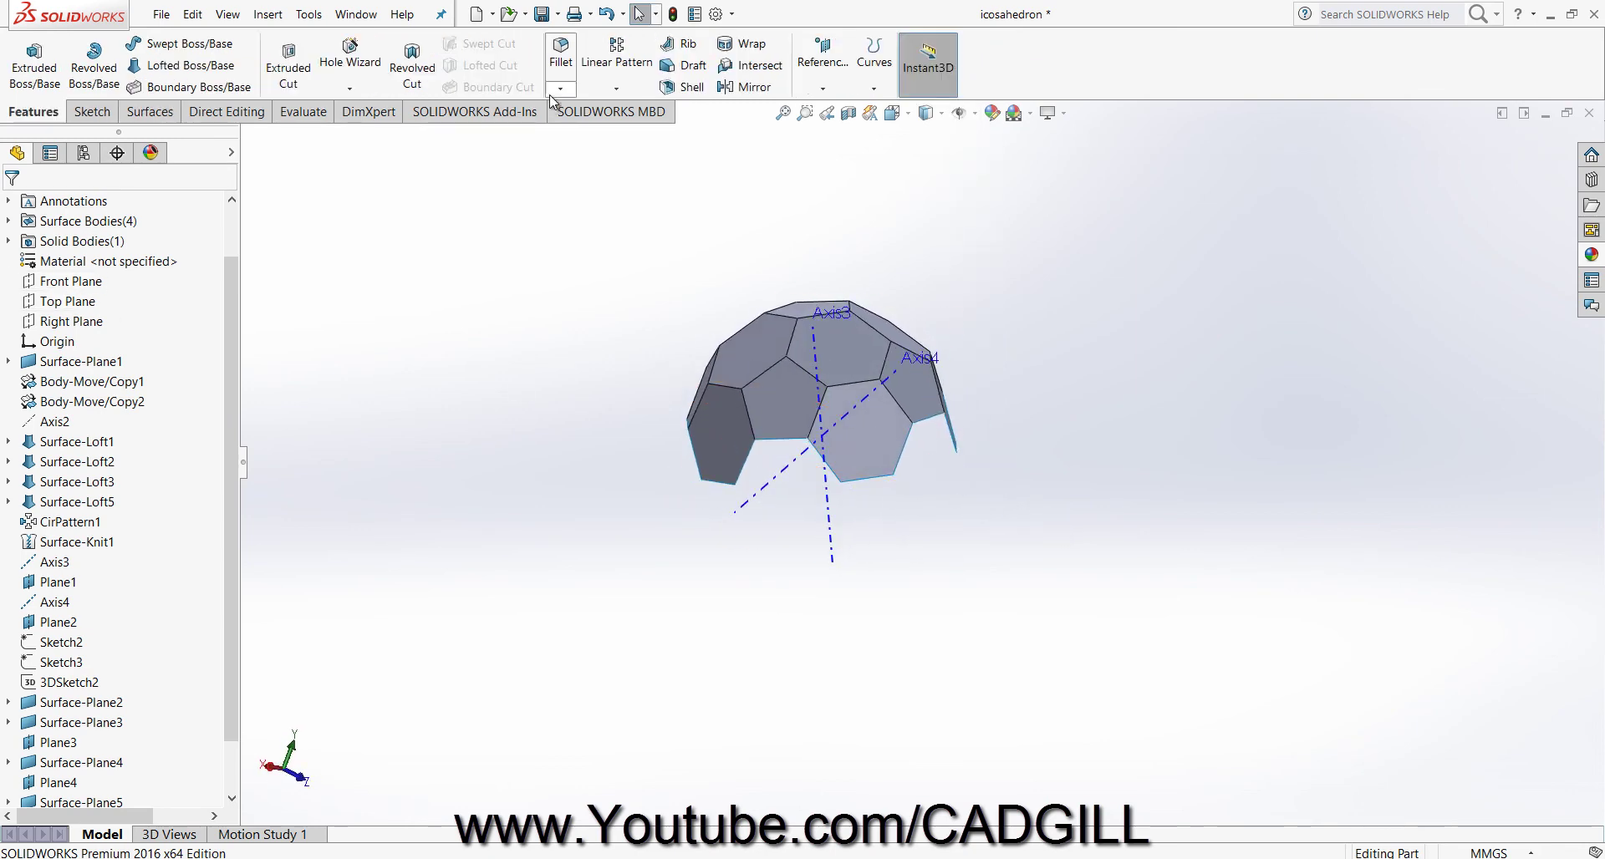
click(819, 88)
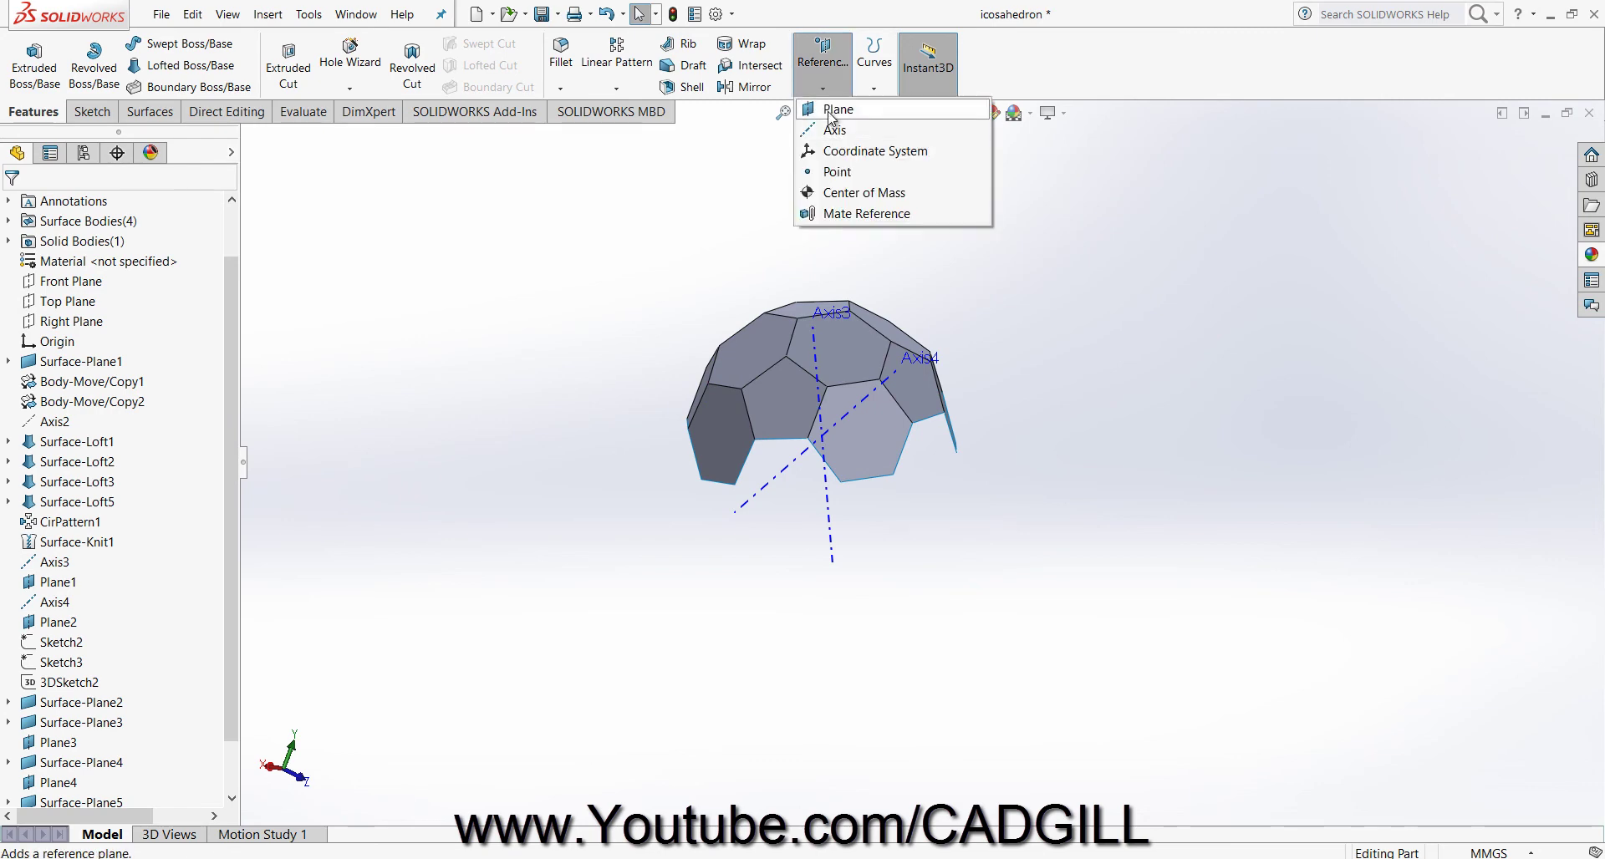
click(830, 117)
click(867, 476)
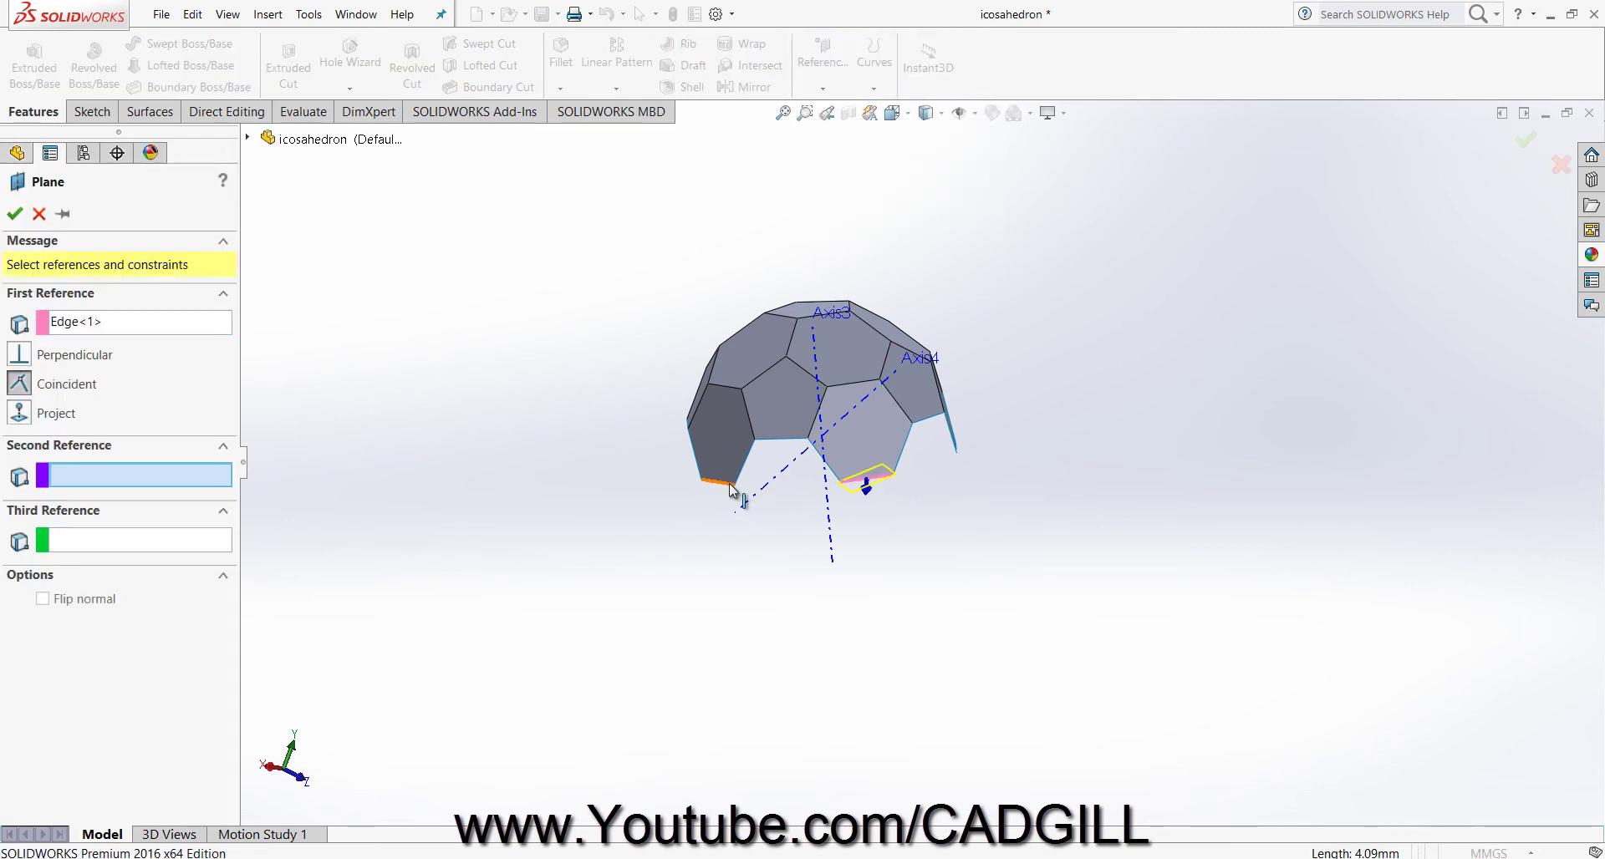
click(730, 485)
key(Return)
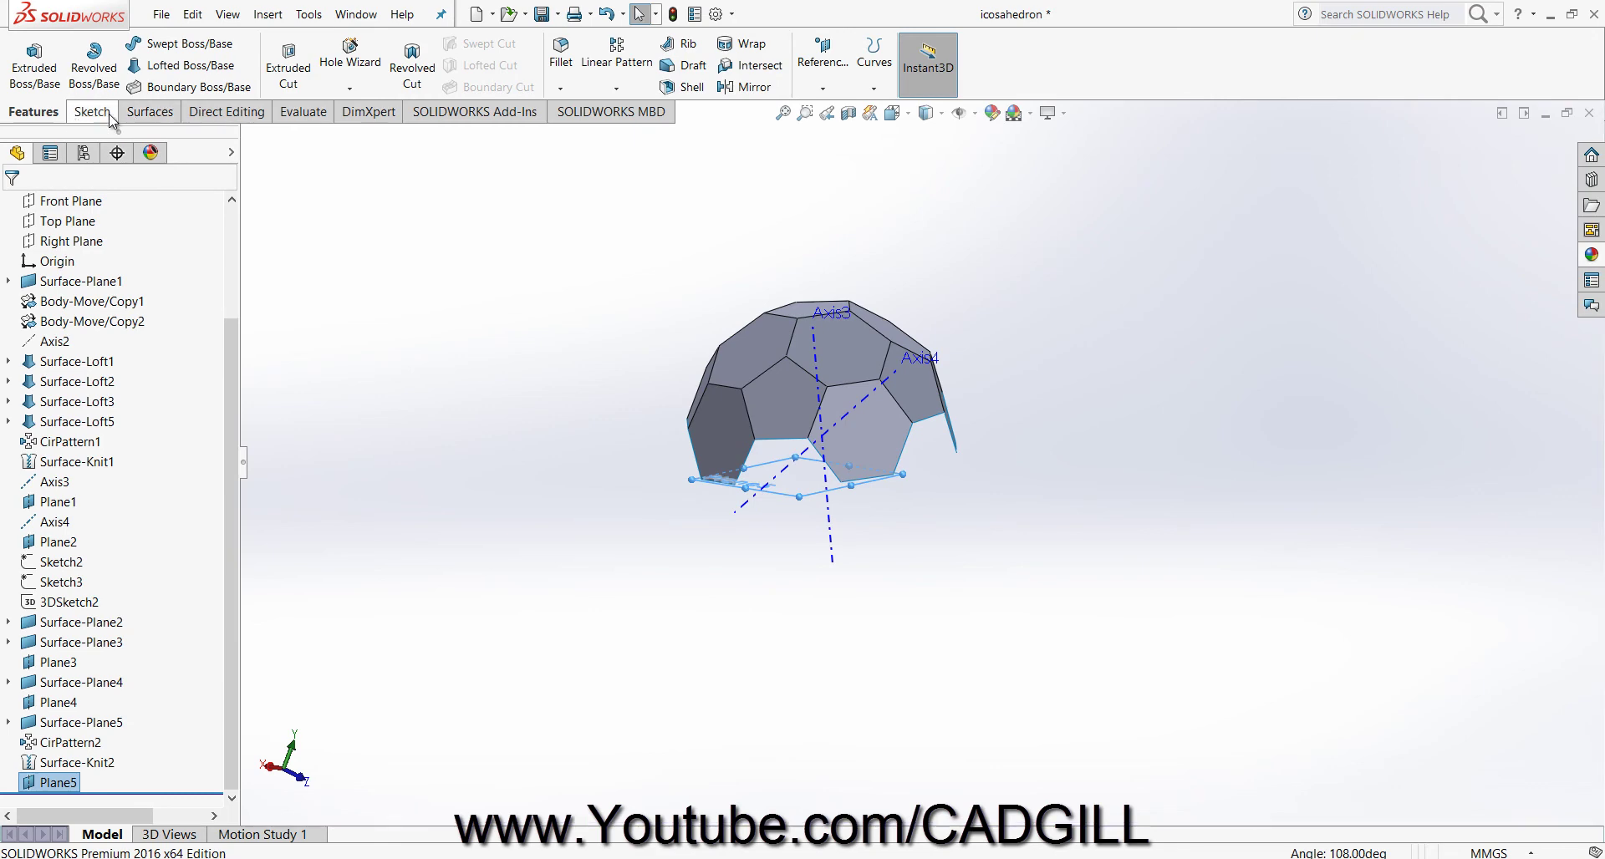
Start a sketch on Plane5 and draw a horizontal centerline about 16.6 mm long from the origin.
scroll(776, 404, down, 3)
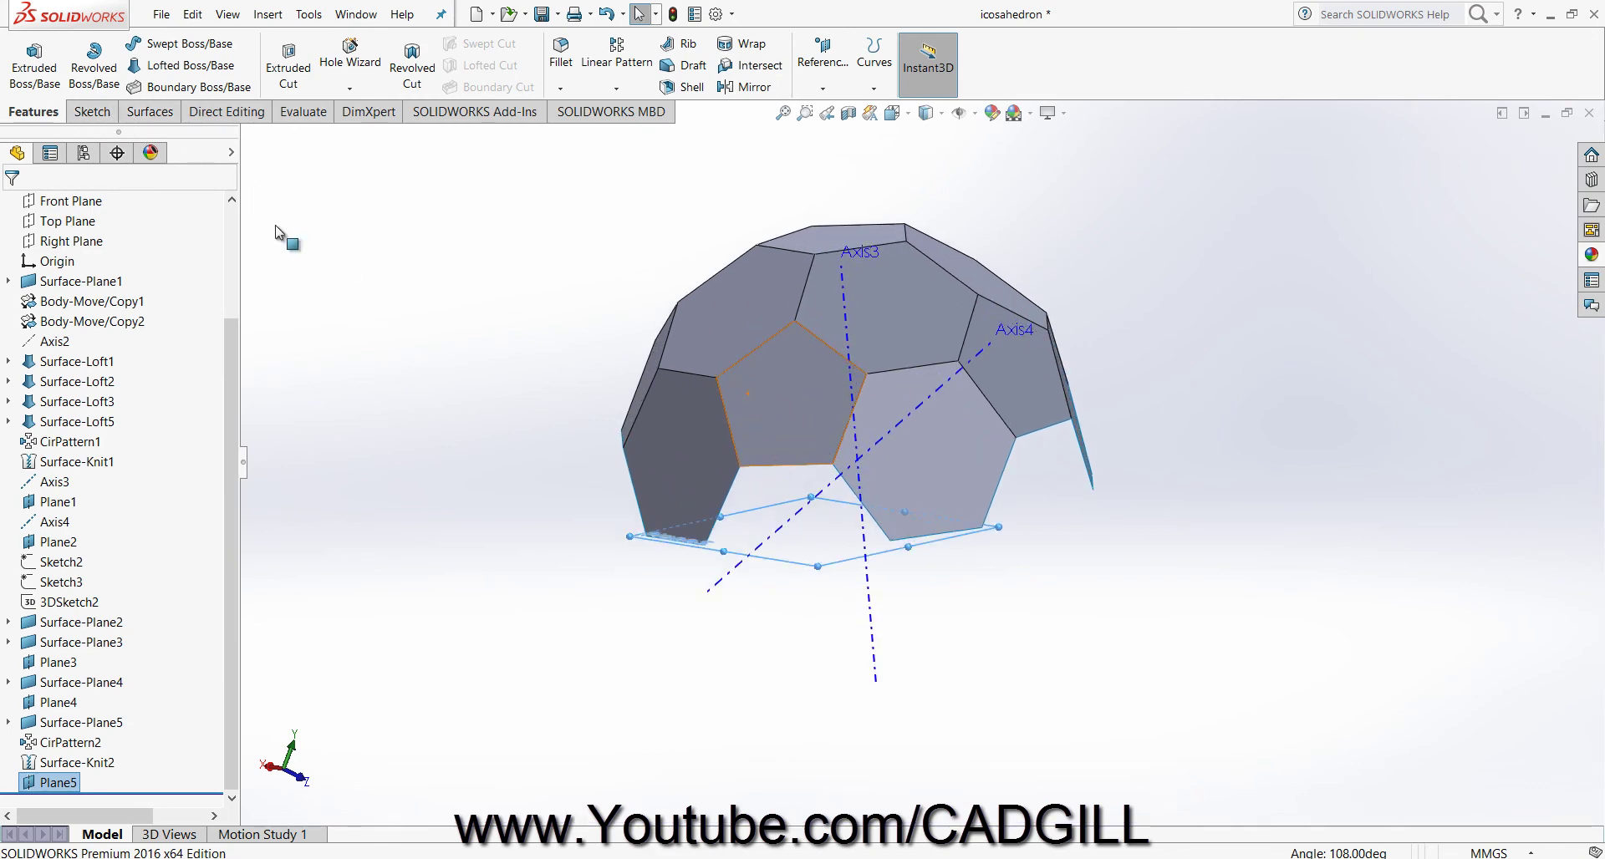
click(93, 112)
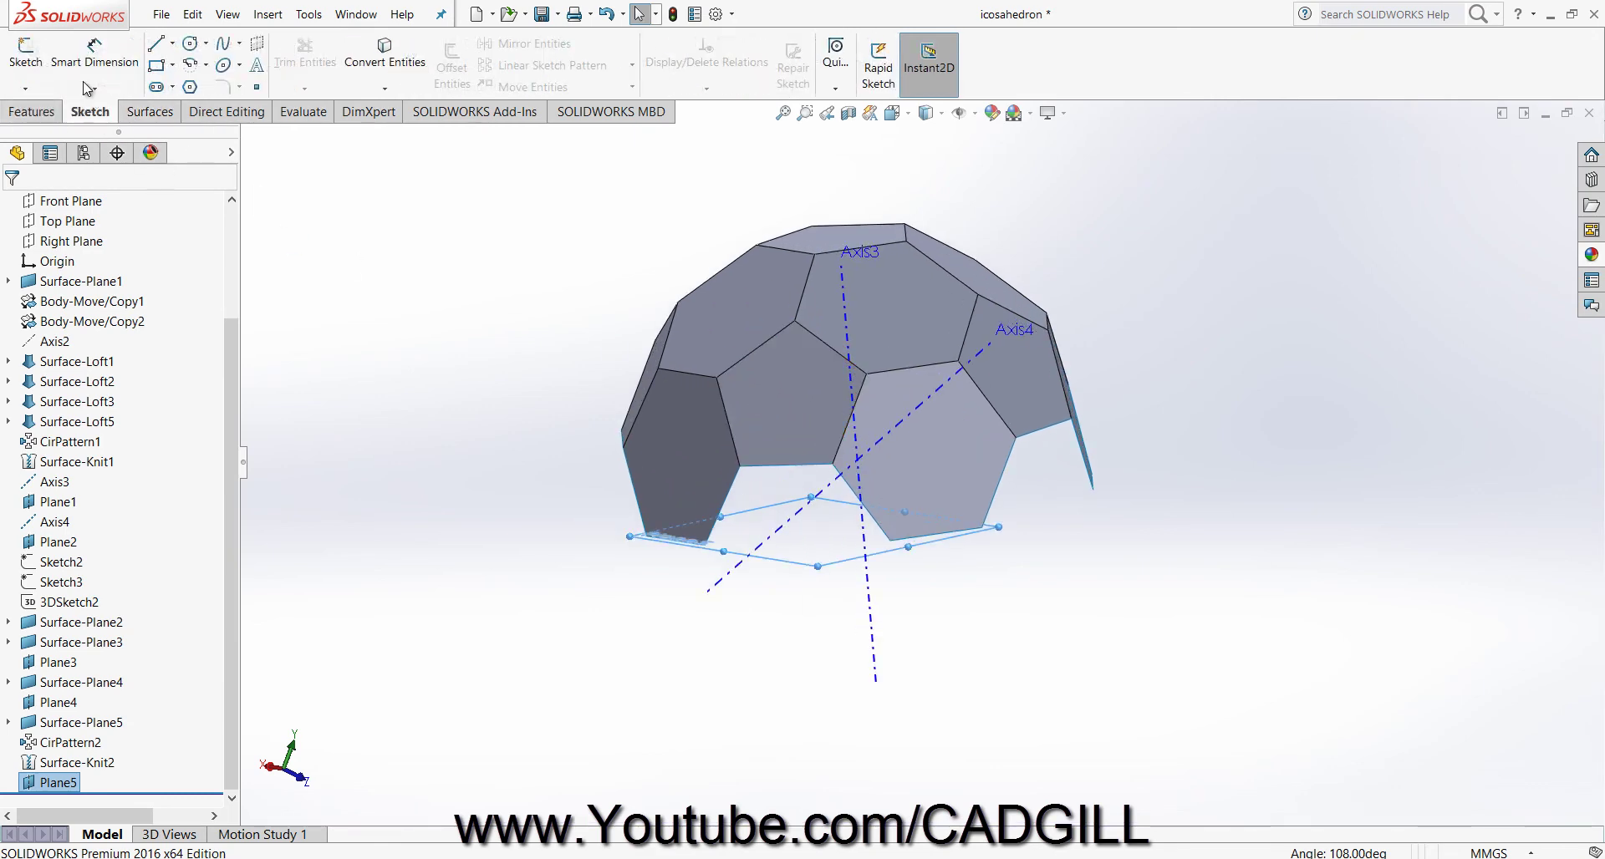
click(26, 59)
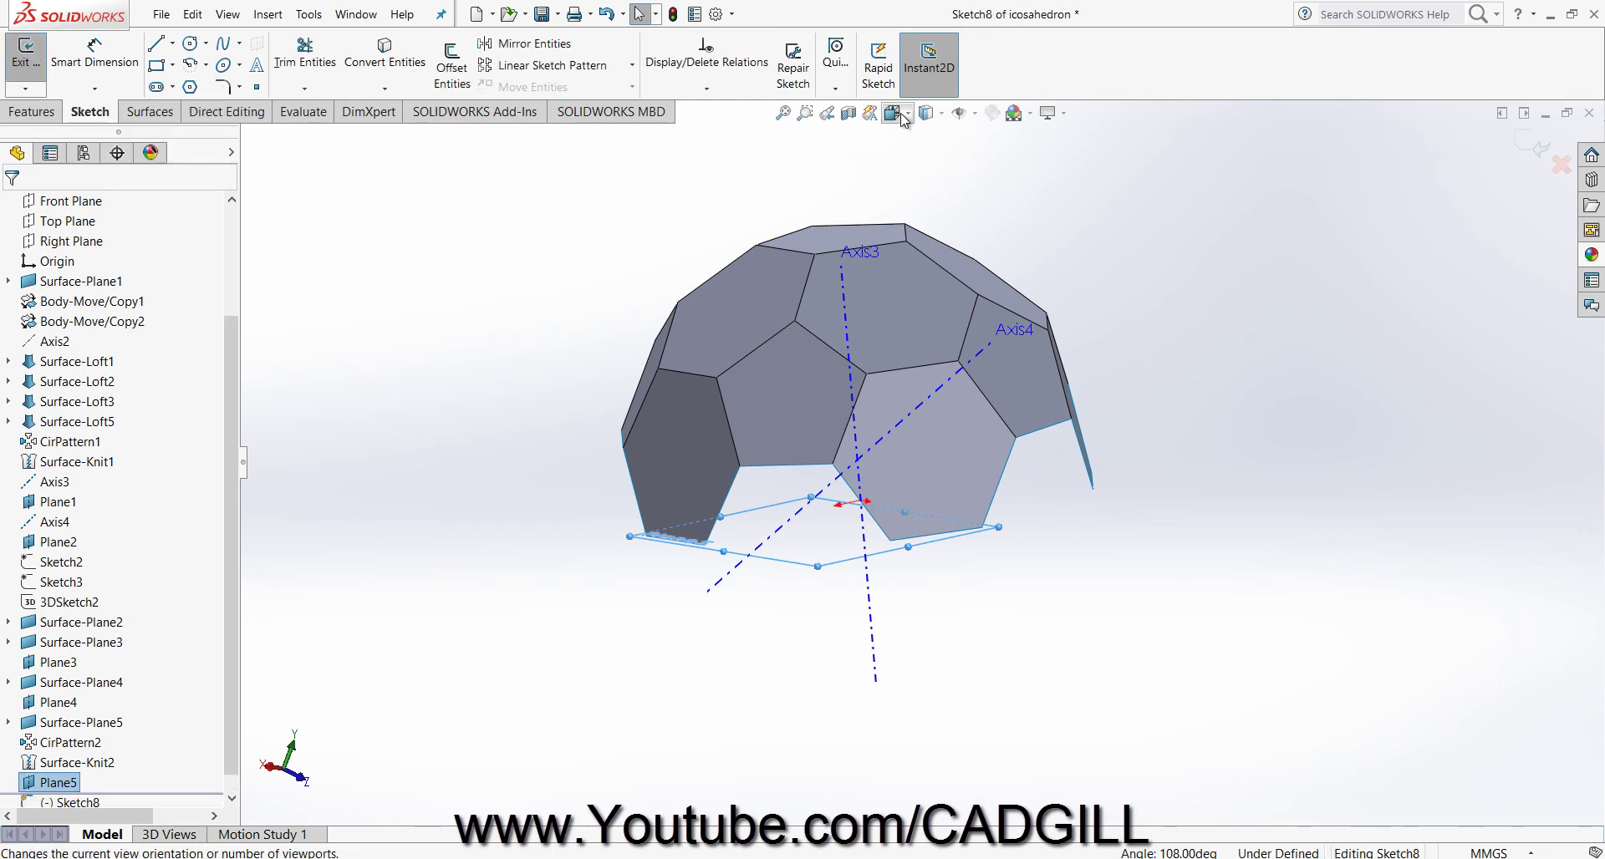
mouse_move(970, 376)
middle_down()
mouse_move(970, 314)
mouse_move(969, 365)
middle_up()
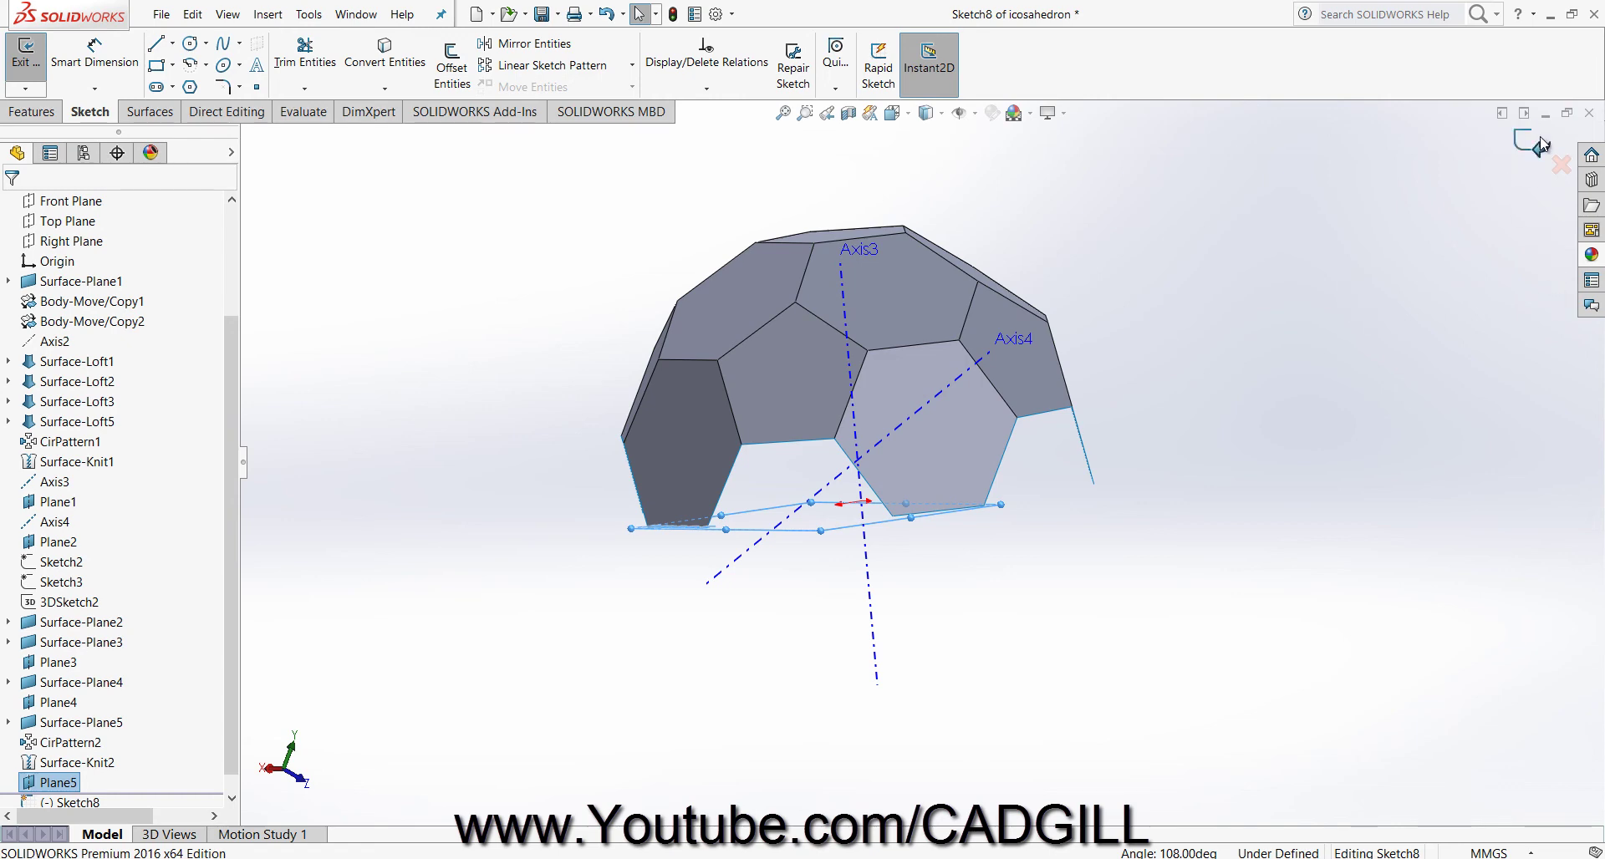
middle_drag(1174, 456, 1062, 577)
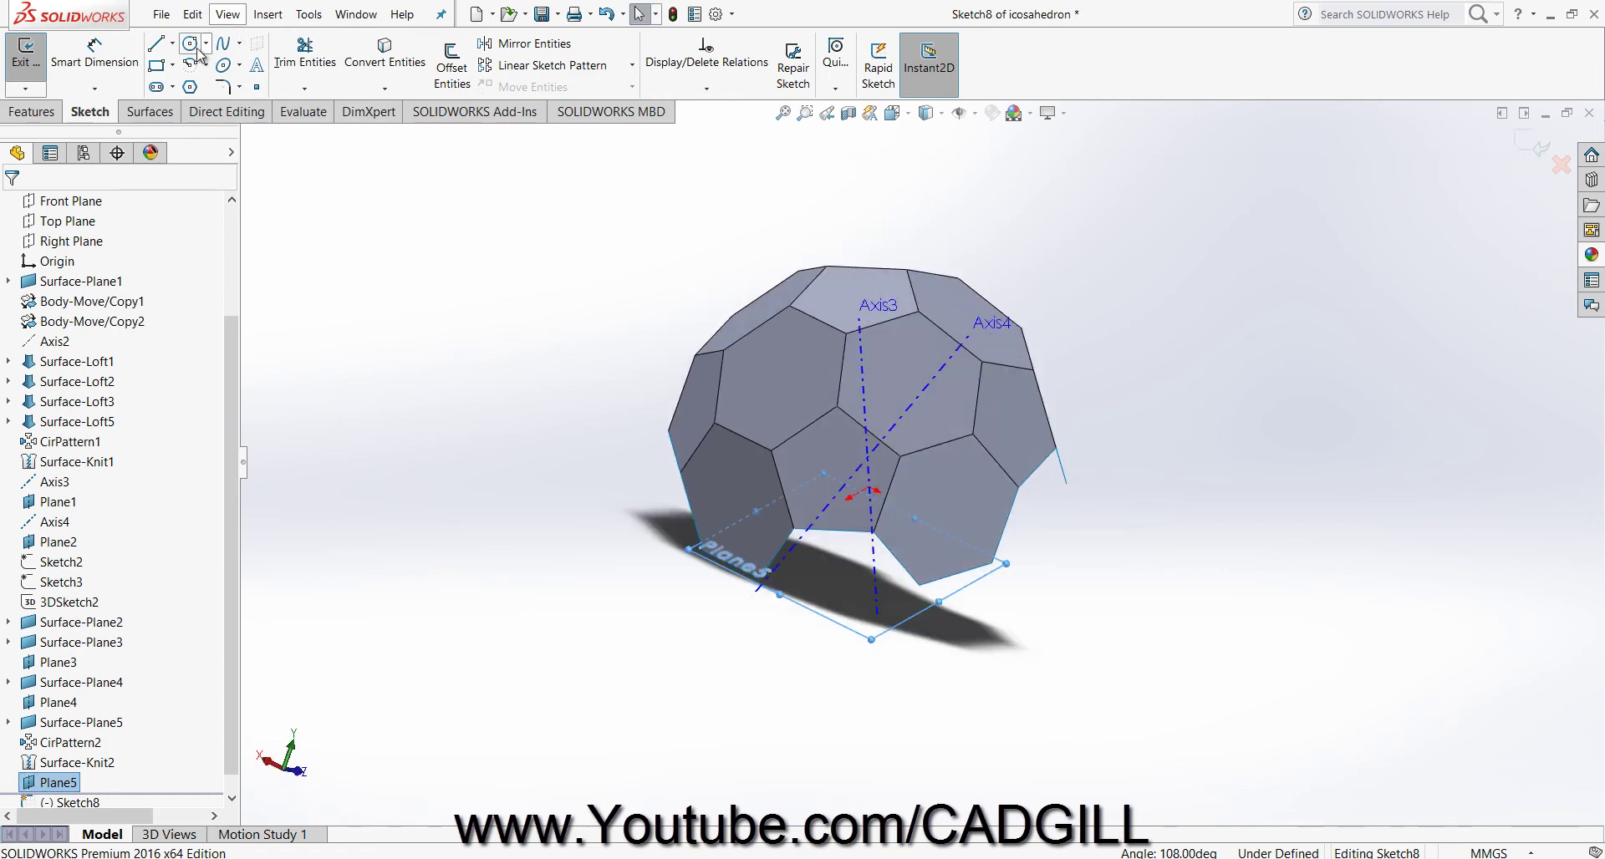
click(173, 43)
click(188, 86)
click(892, 113)
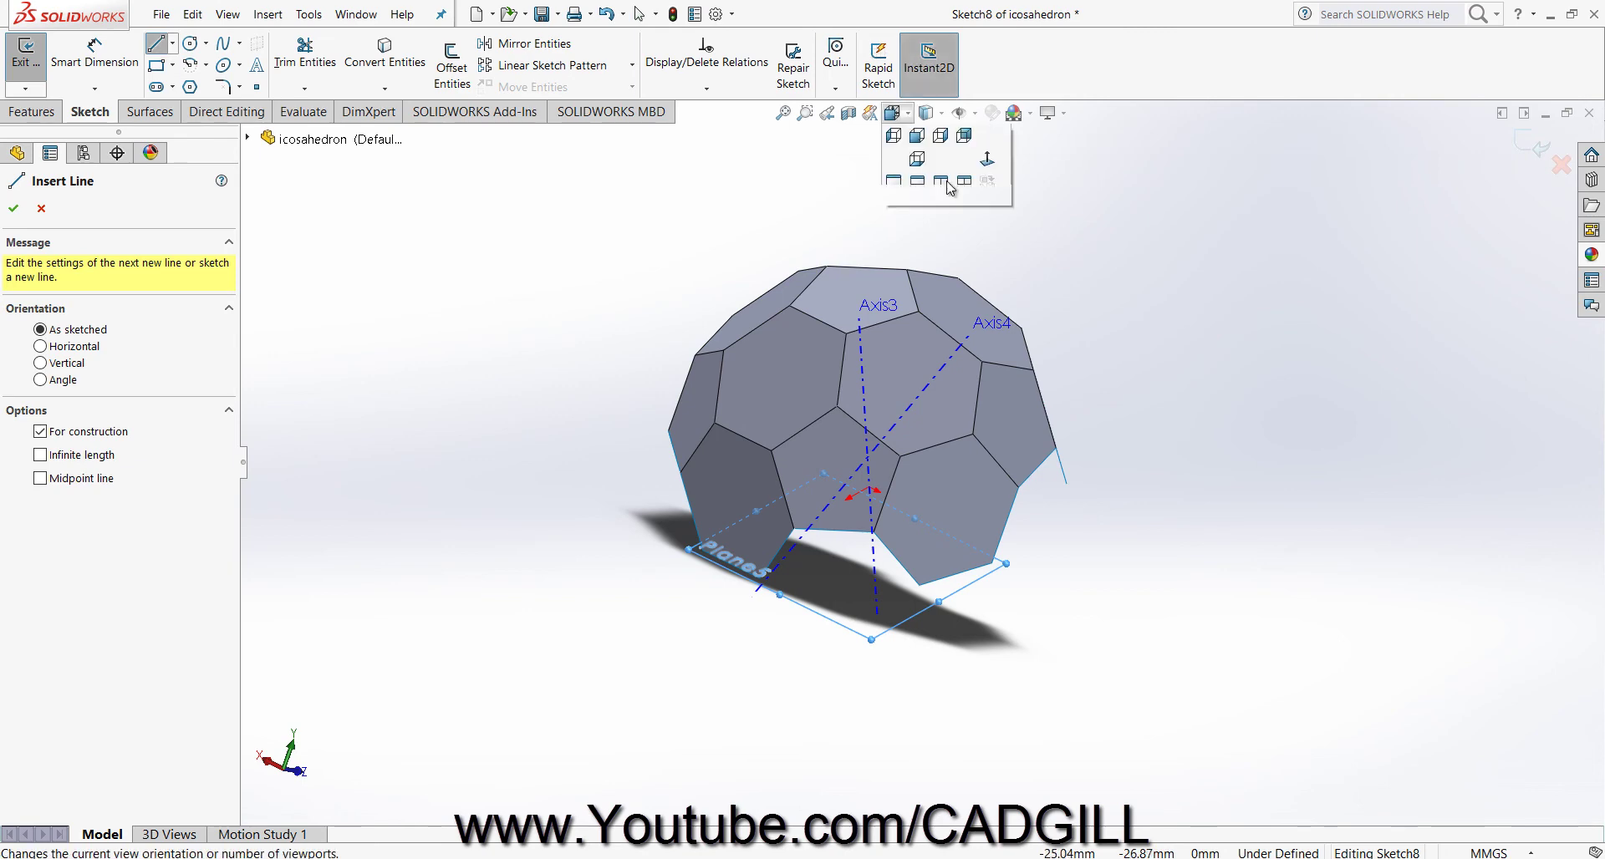
click(994, 208)
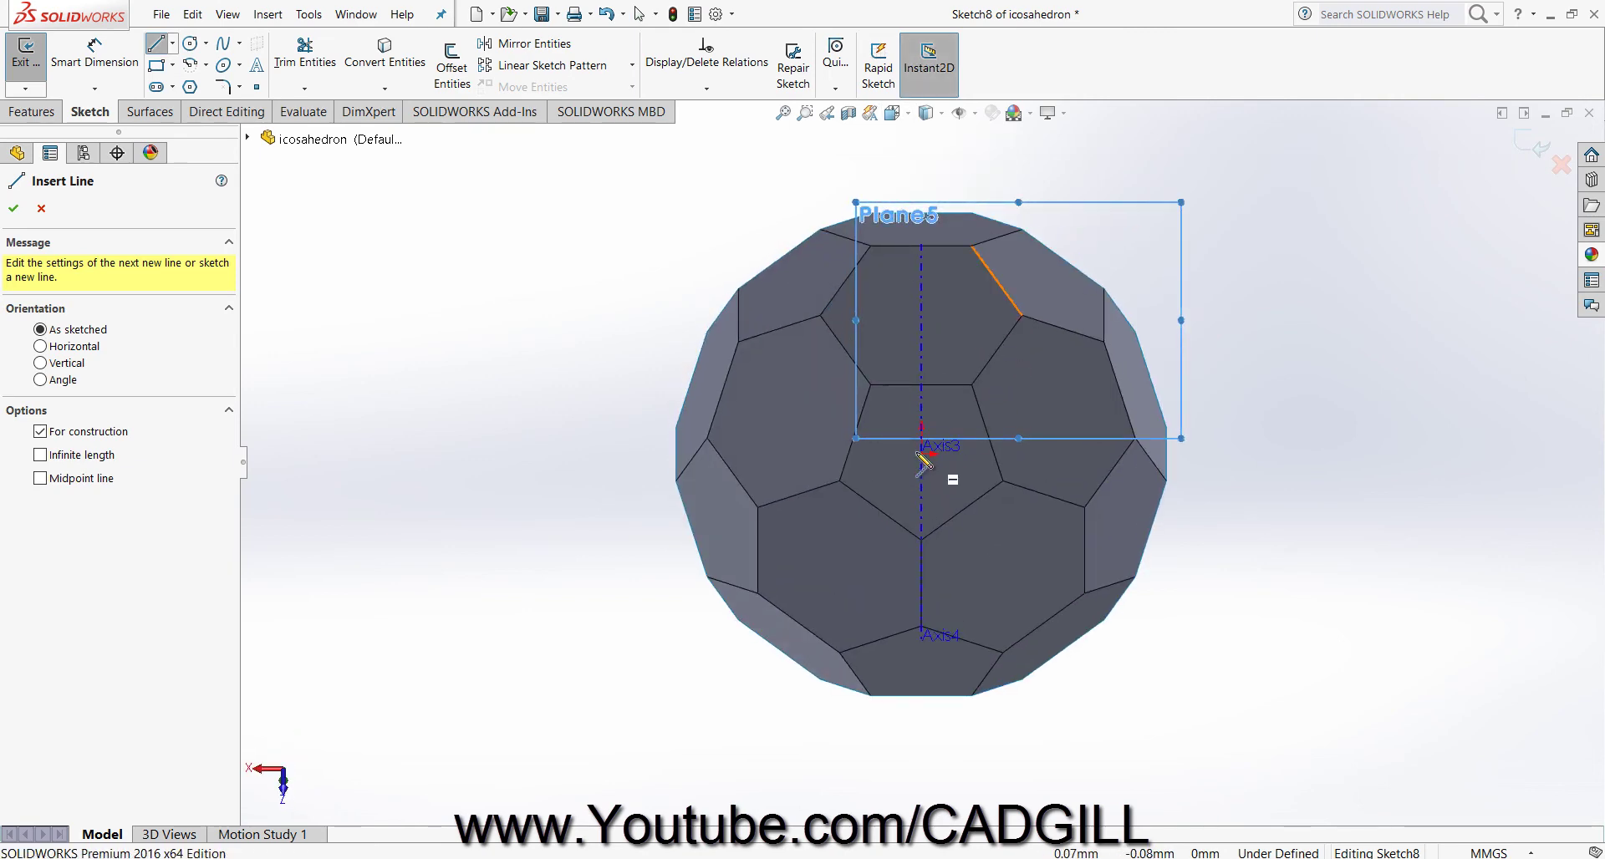
drag(921, 454, 1333, 454)
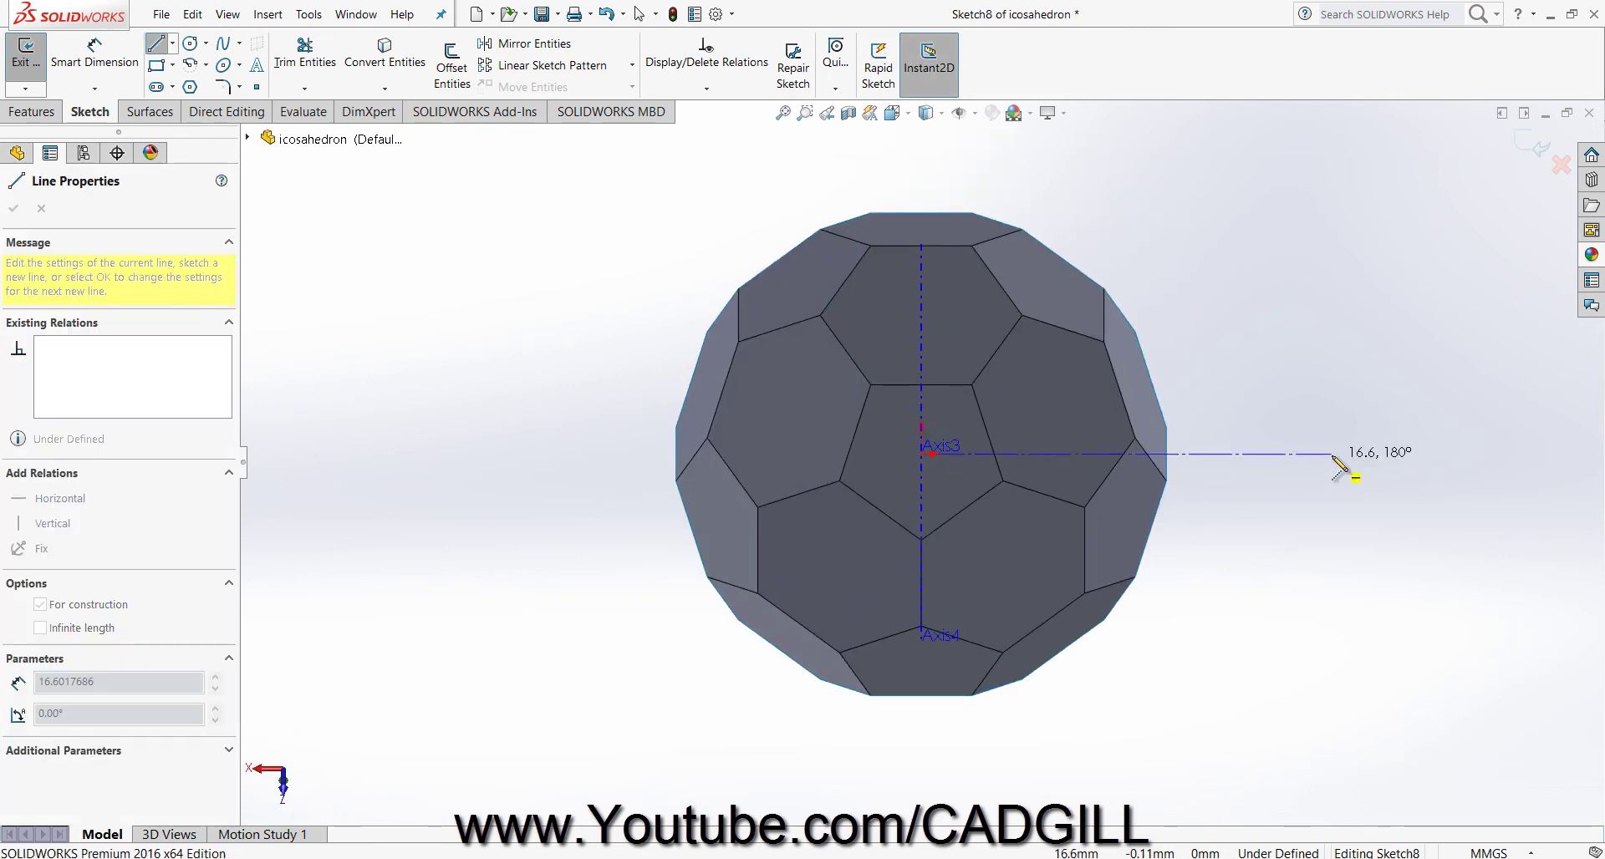
double_click(1408, 275)
Draw a vertical centerline from the origin past the edge of the shell and exit the sketch.
drag(921, 454, 921, 174)
key(Escape)
click(1523, 144)
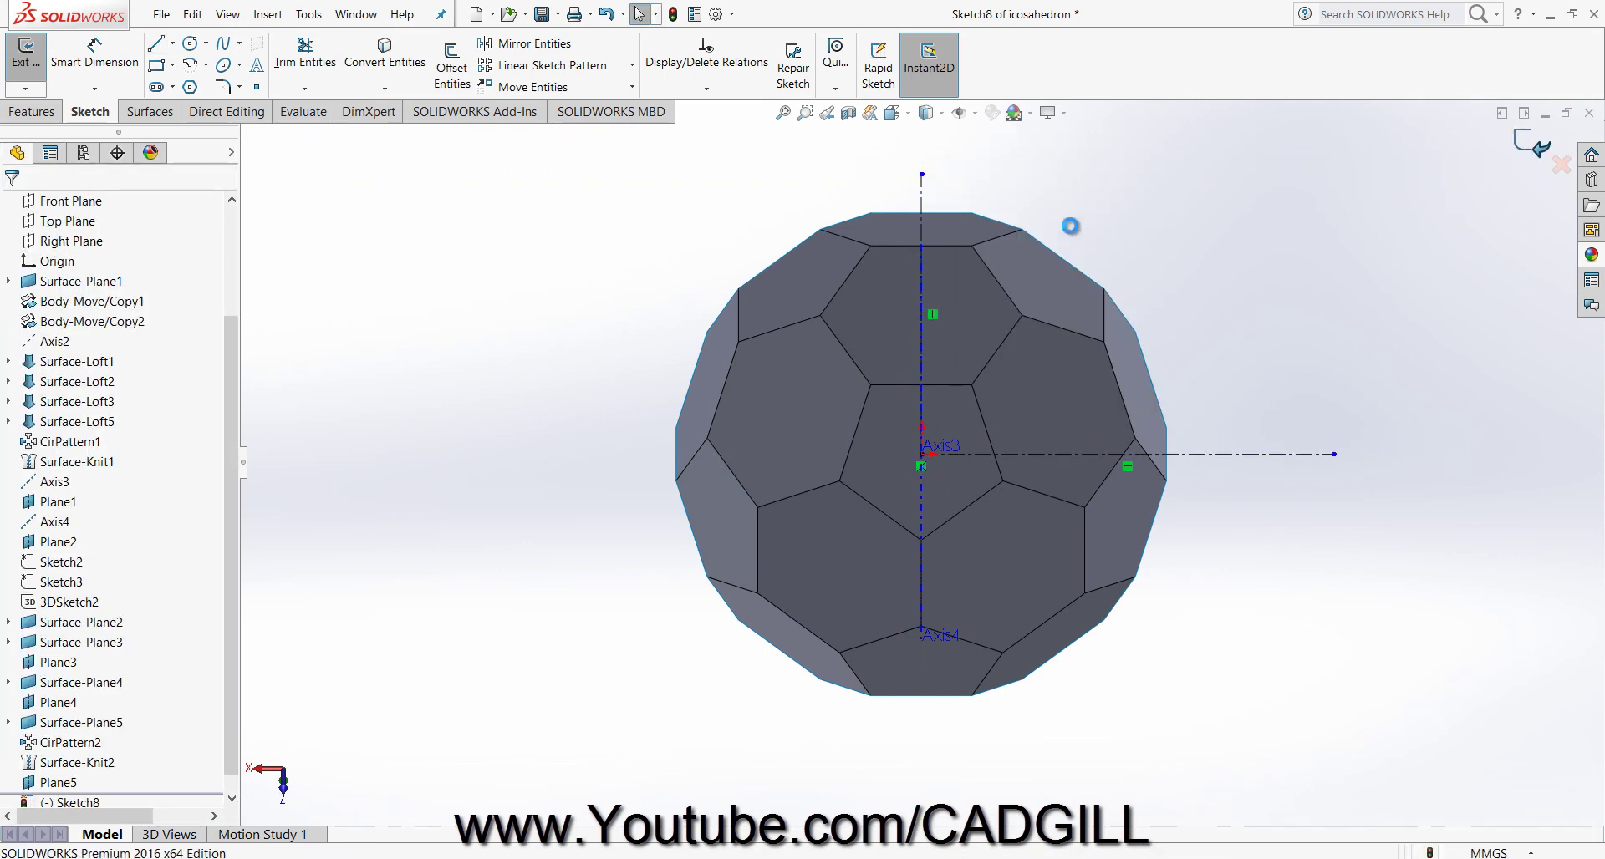
Circular-pattern the knitted half shell body about the horizontal sketch centerline with 2 equally spaced instances over 360 degrees.
mouse_move(1070, 228)
middle_down()
mouse_move(1067, 337)
mouse_move(942, 559)
mouse_move(963, 632)
mouse_move(1010, 630)
mouse_move(1020, 652)
mouse_move(757, 662)
middle_up()
middle_drag(950, 556, 928, 422)
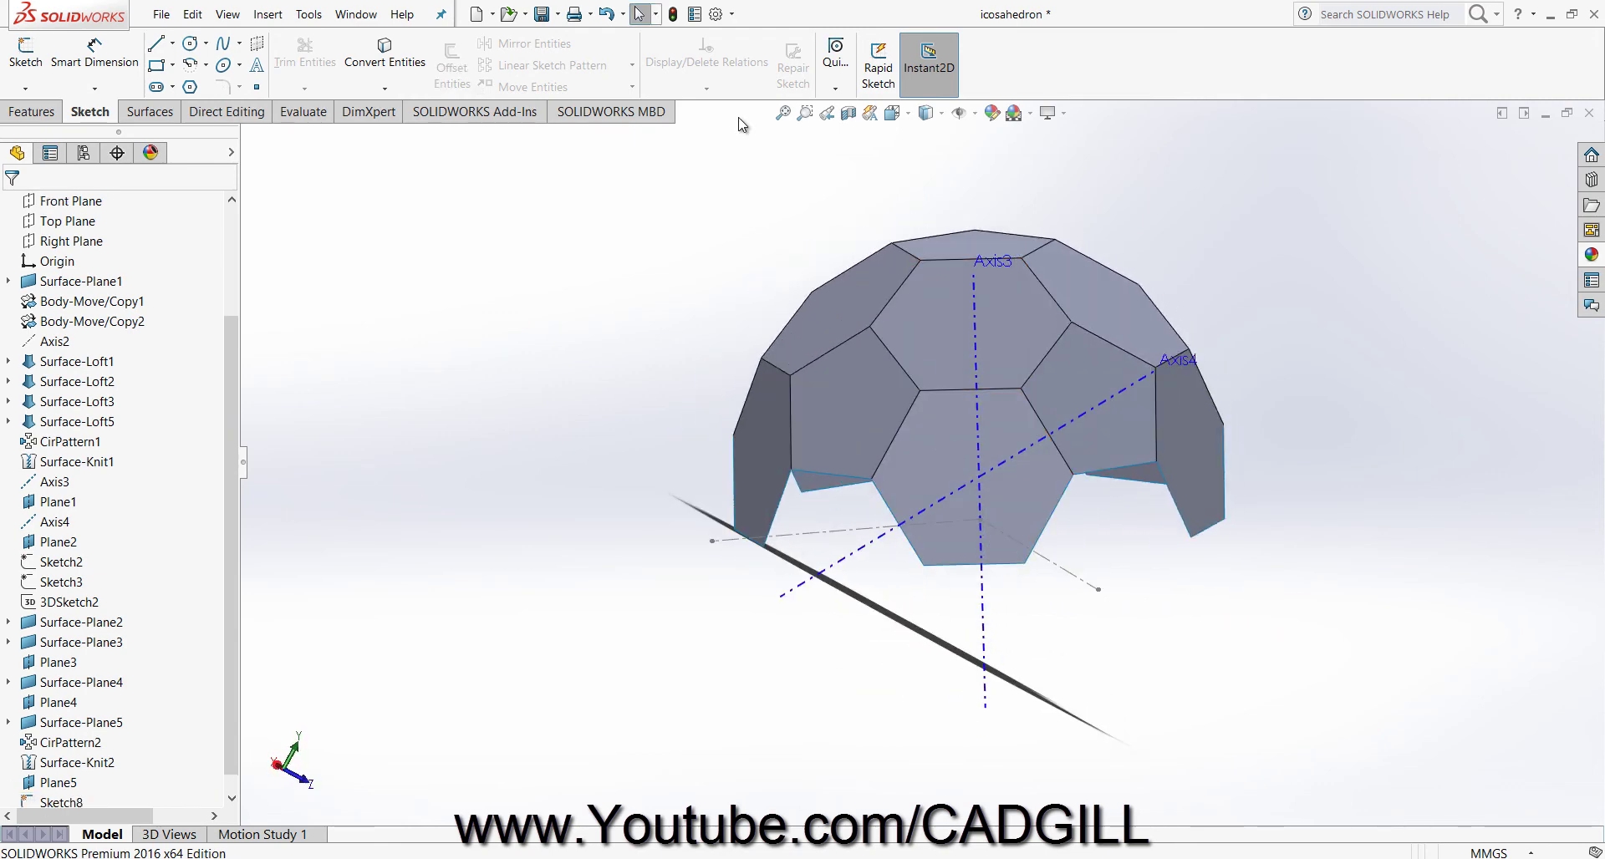
click(616, 89)
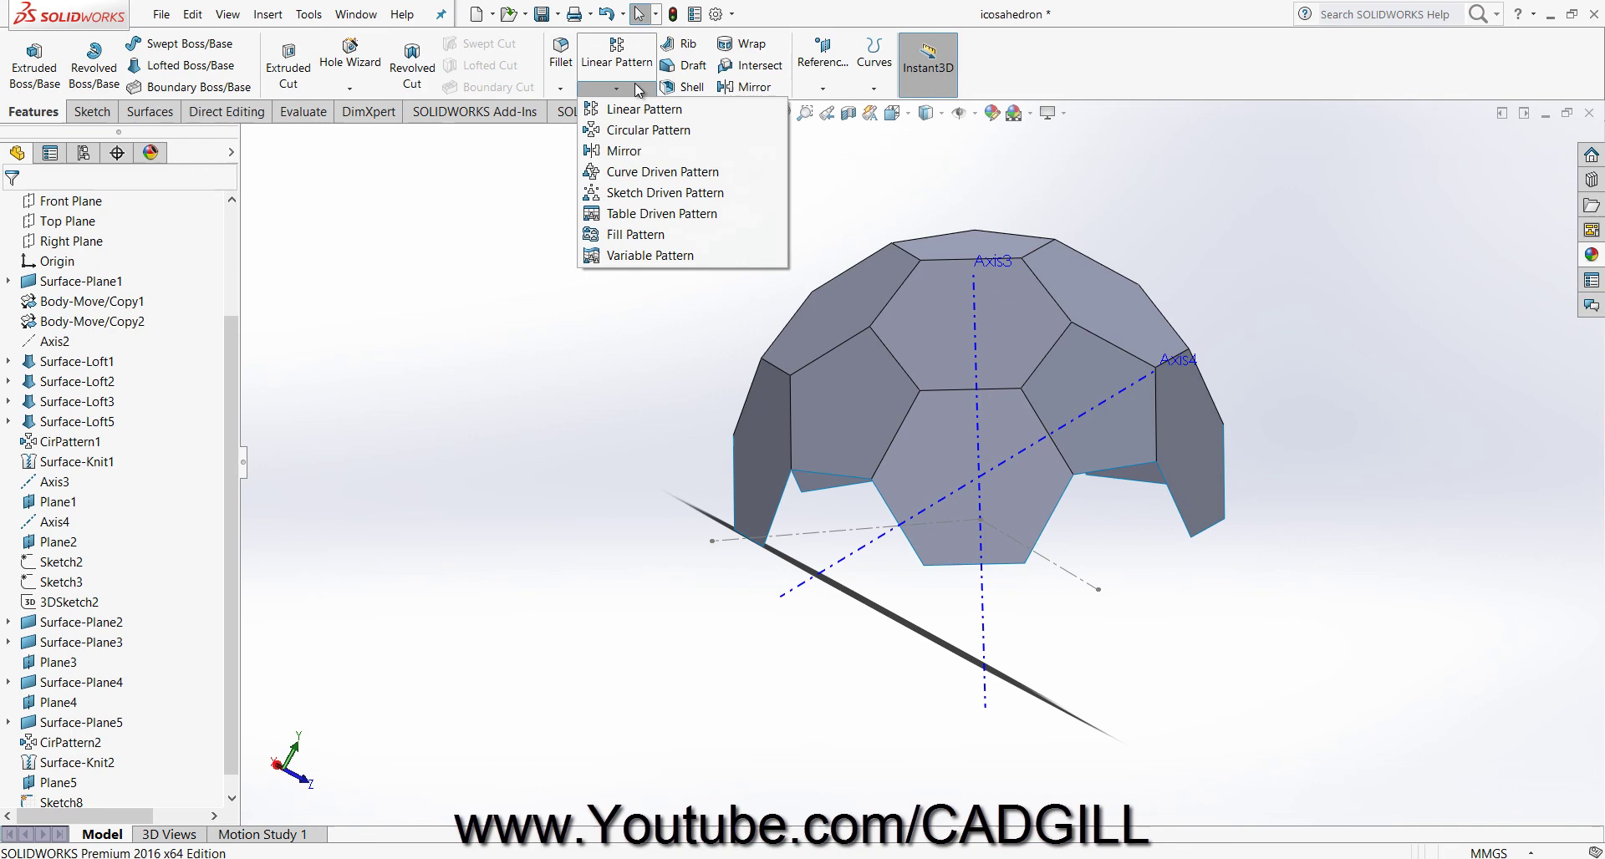
click(638, 131)
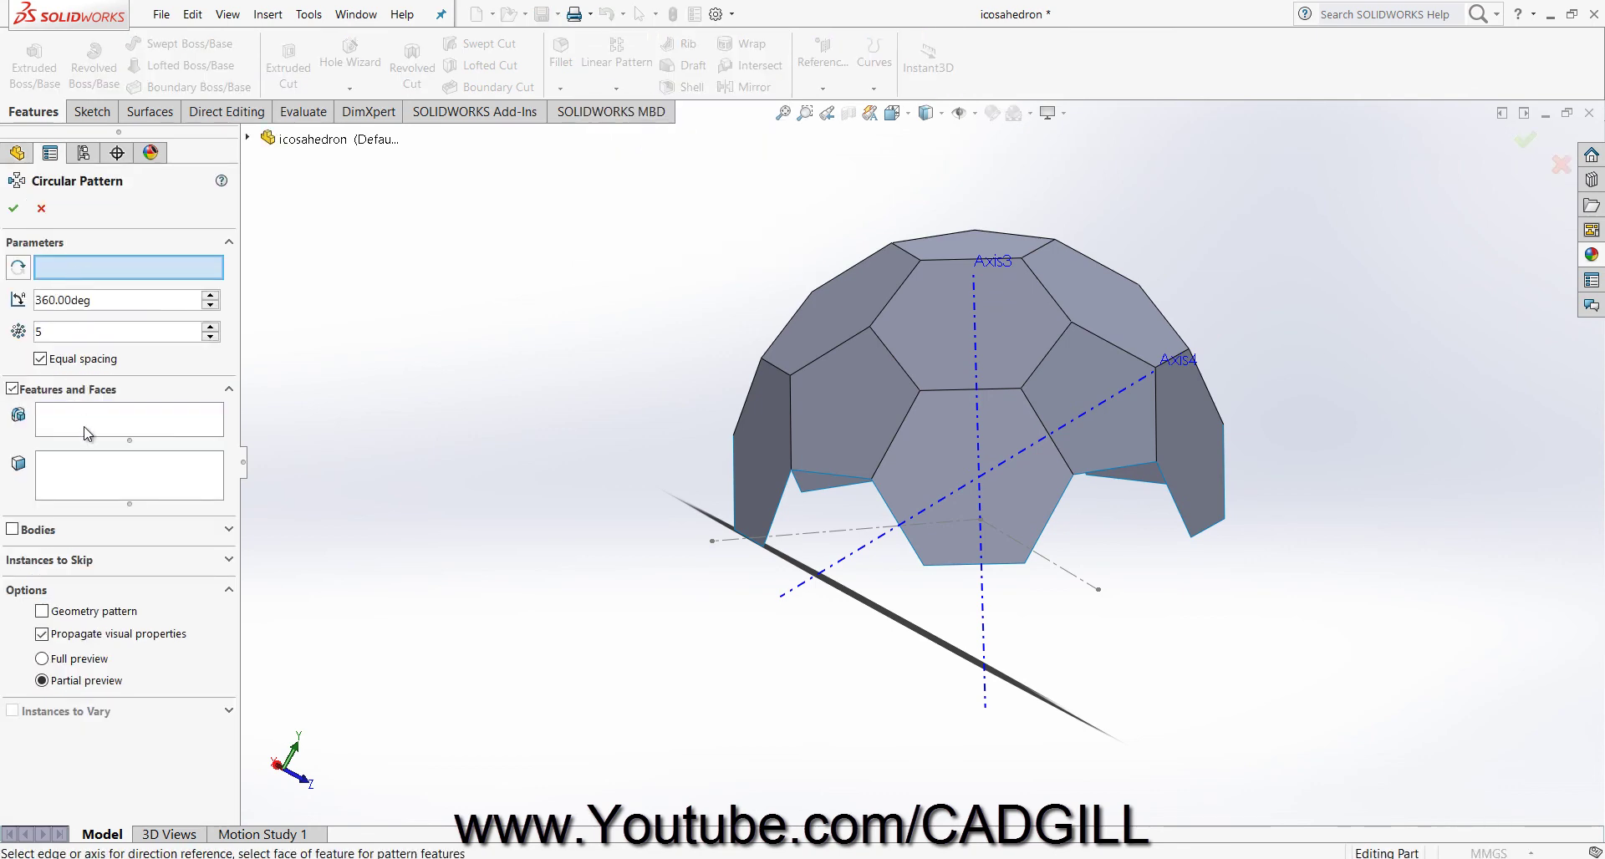
click(1088, 571)
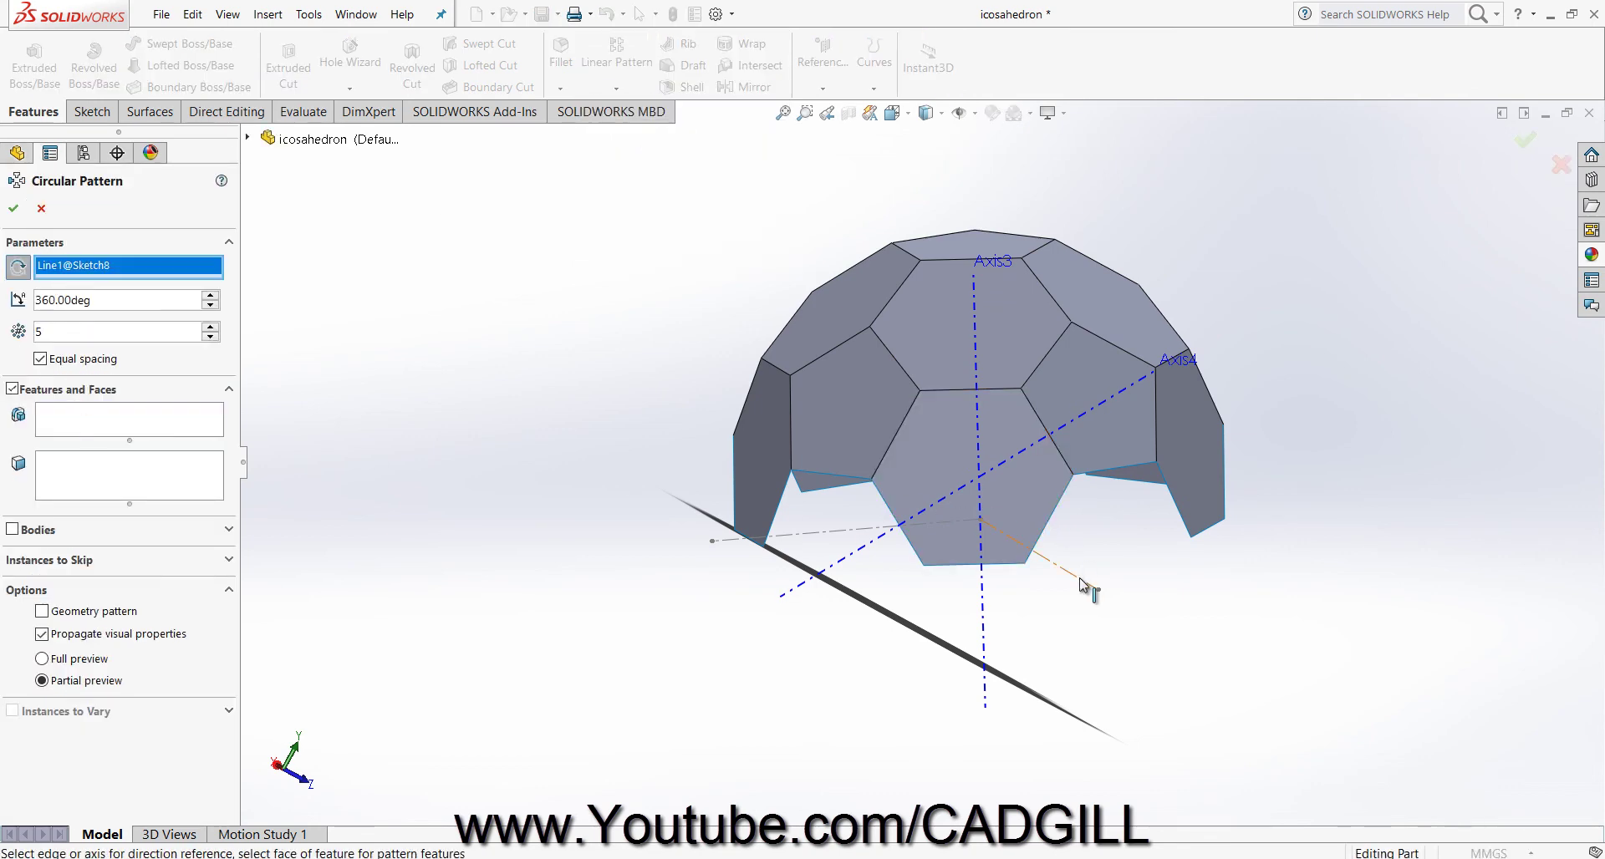
click(12, 529)
click(944, 384)
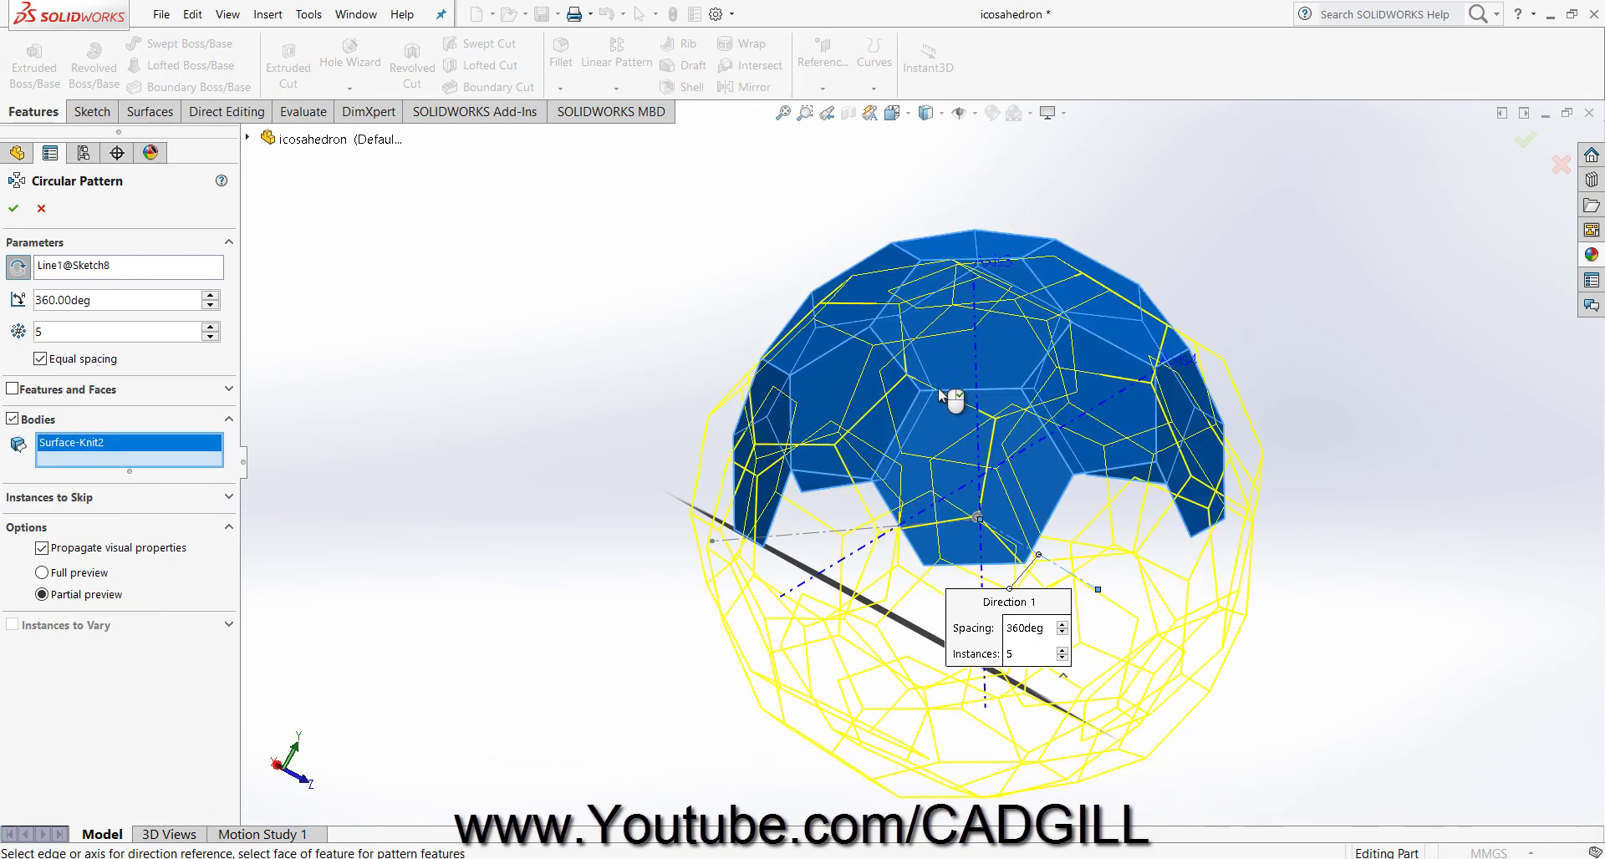
click(211, 336)
click(212, 336)
click(212, 336)
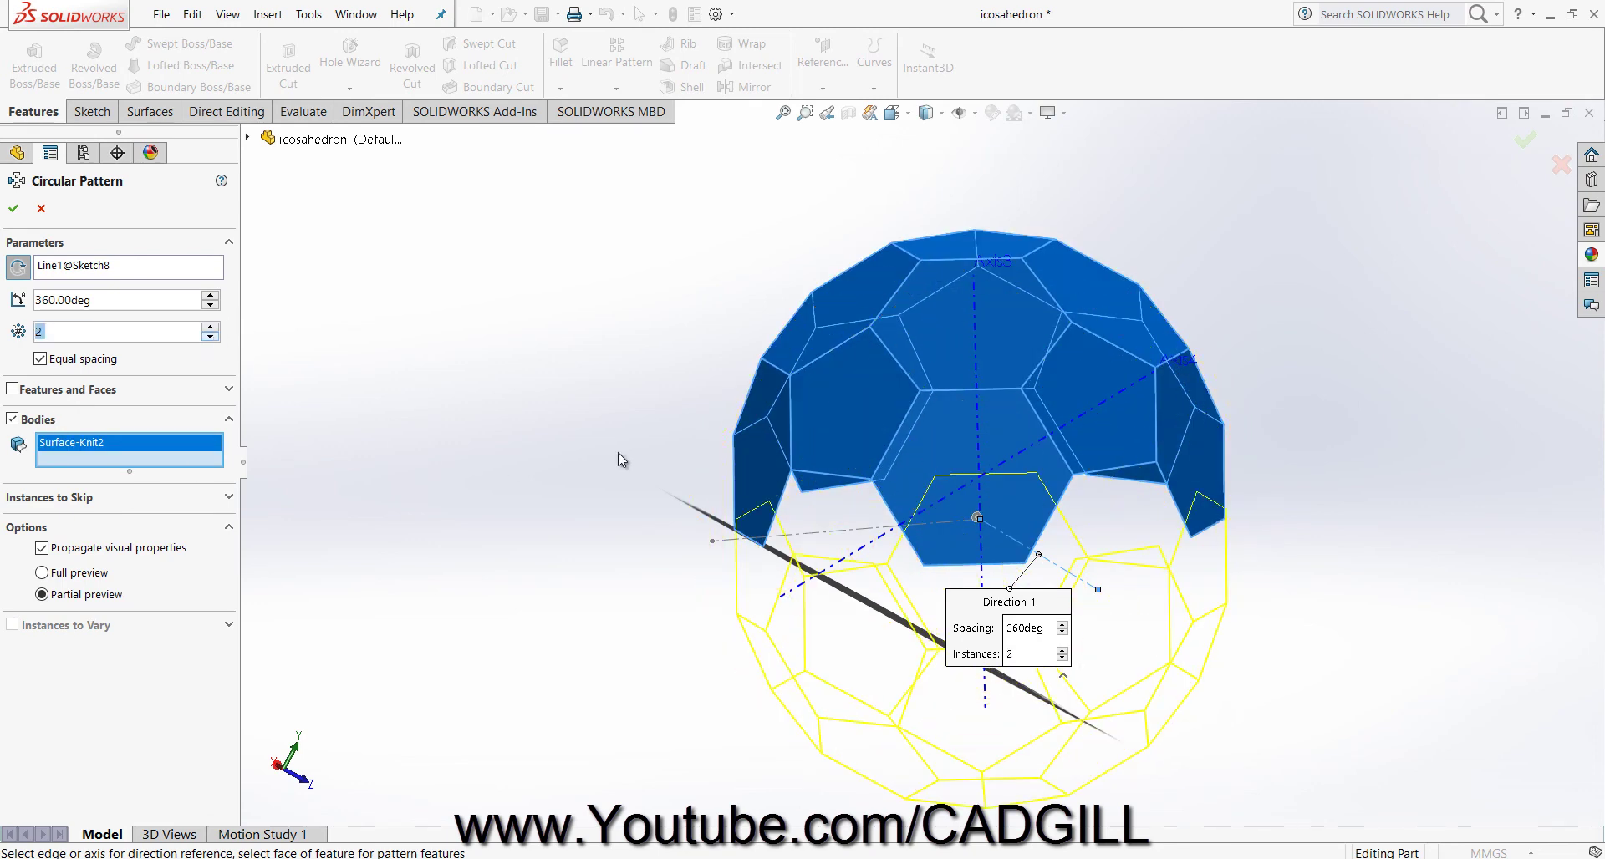
middle_drag(619, 453, 845, 359)
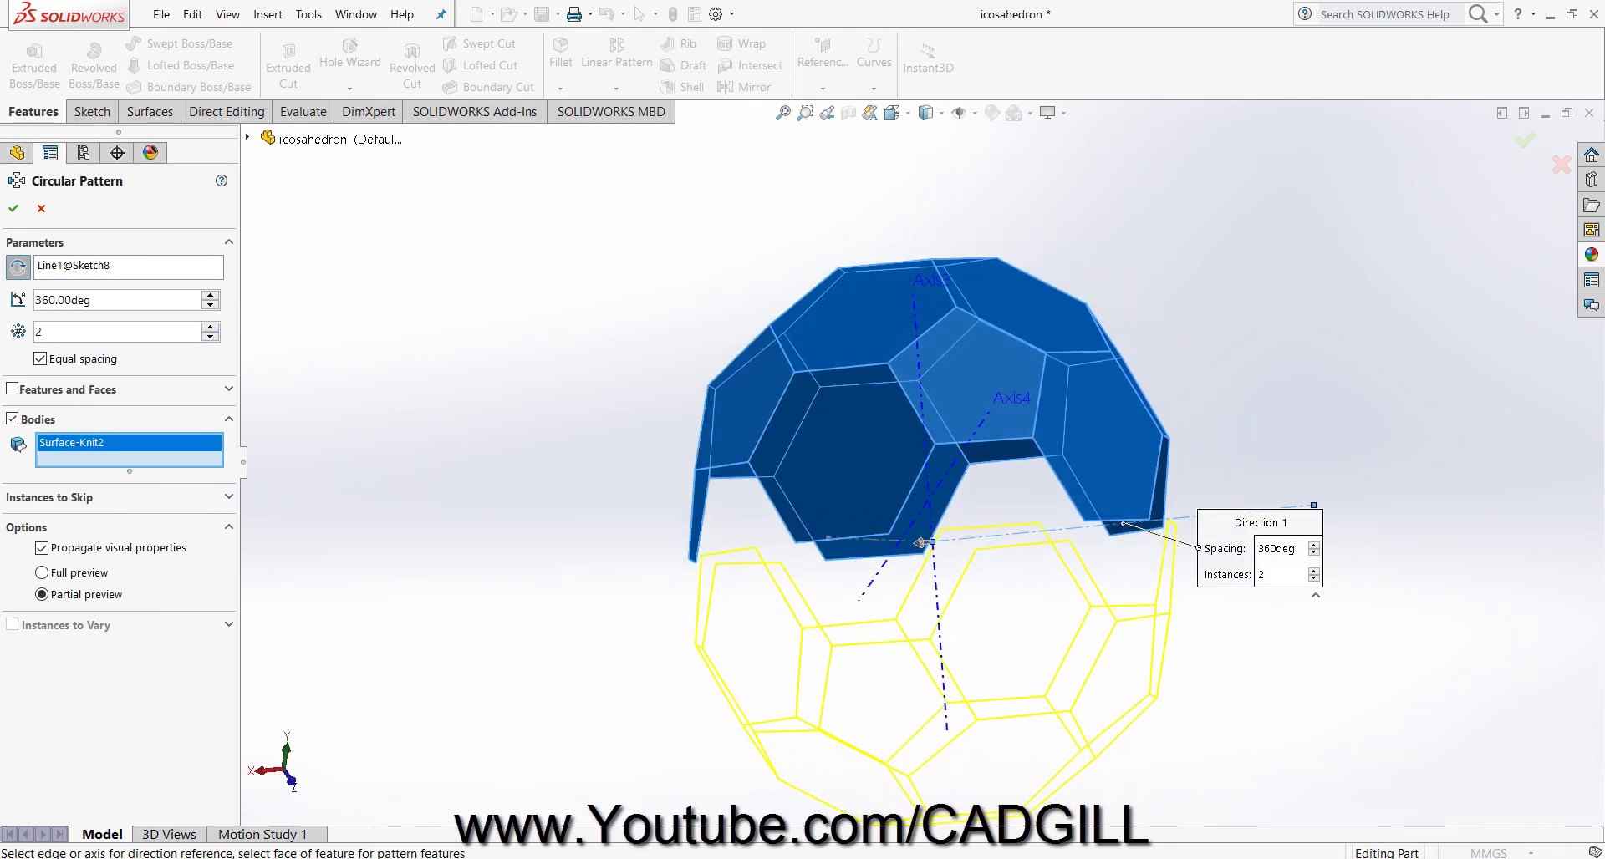
key(Return)
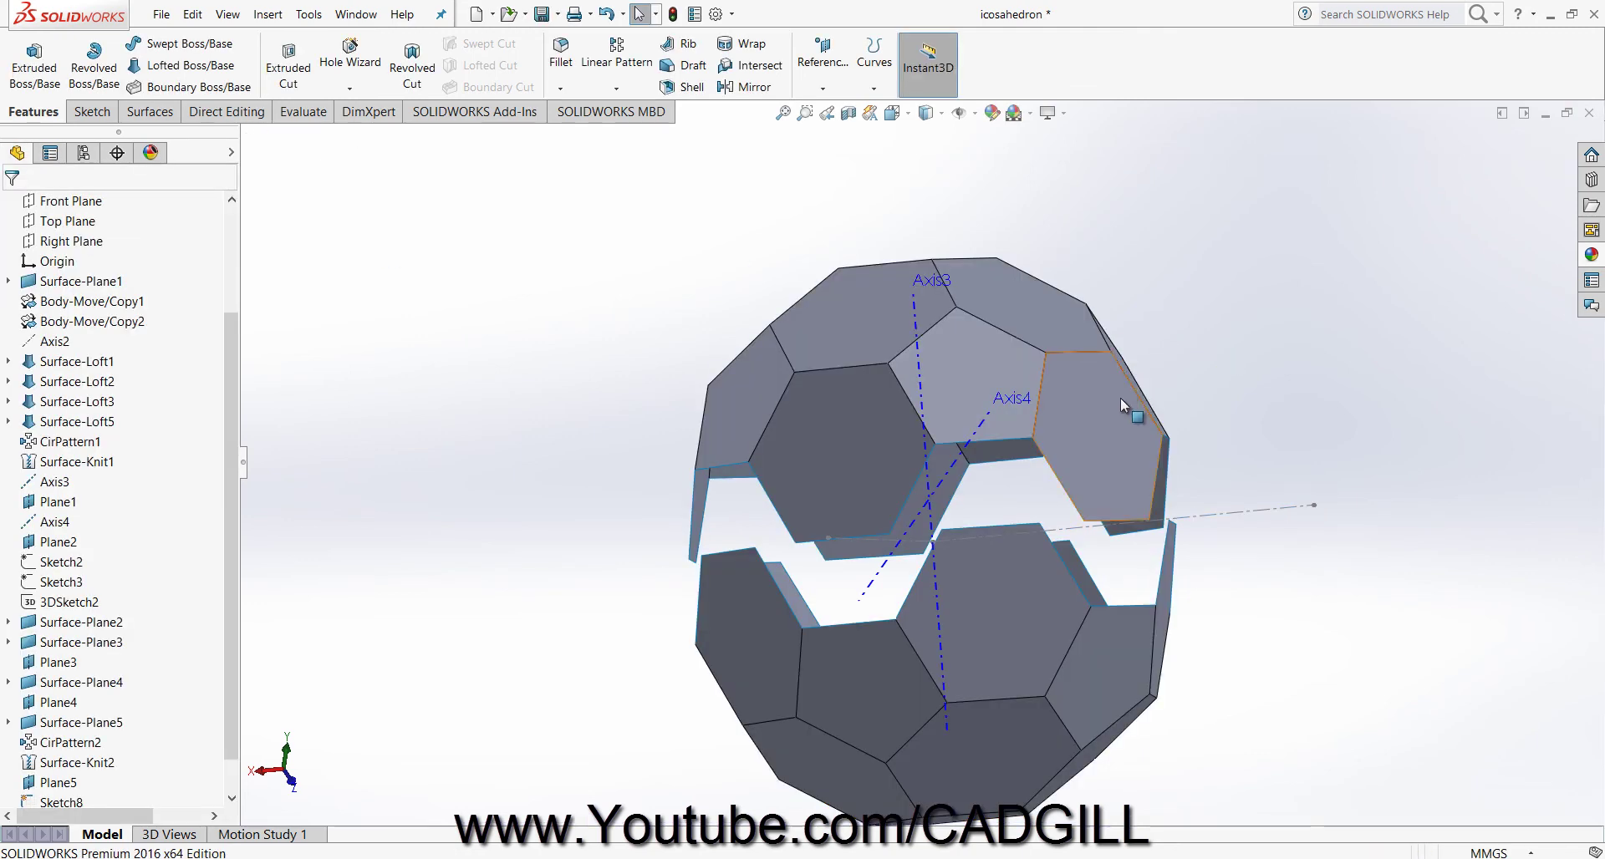
Move the patterned lower half shell with a coincident mate between its open hexagon edge and the upper shell's matching pentagon edge.
middle_drag(1122, 400, 1065, 372)
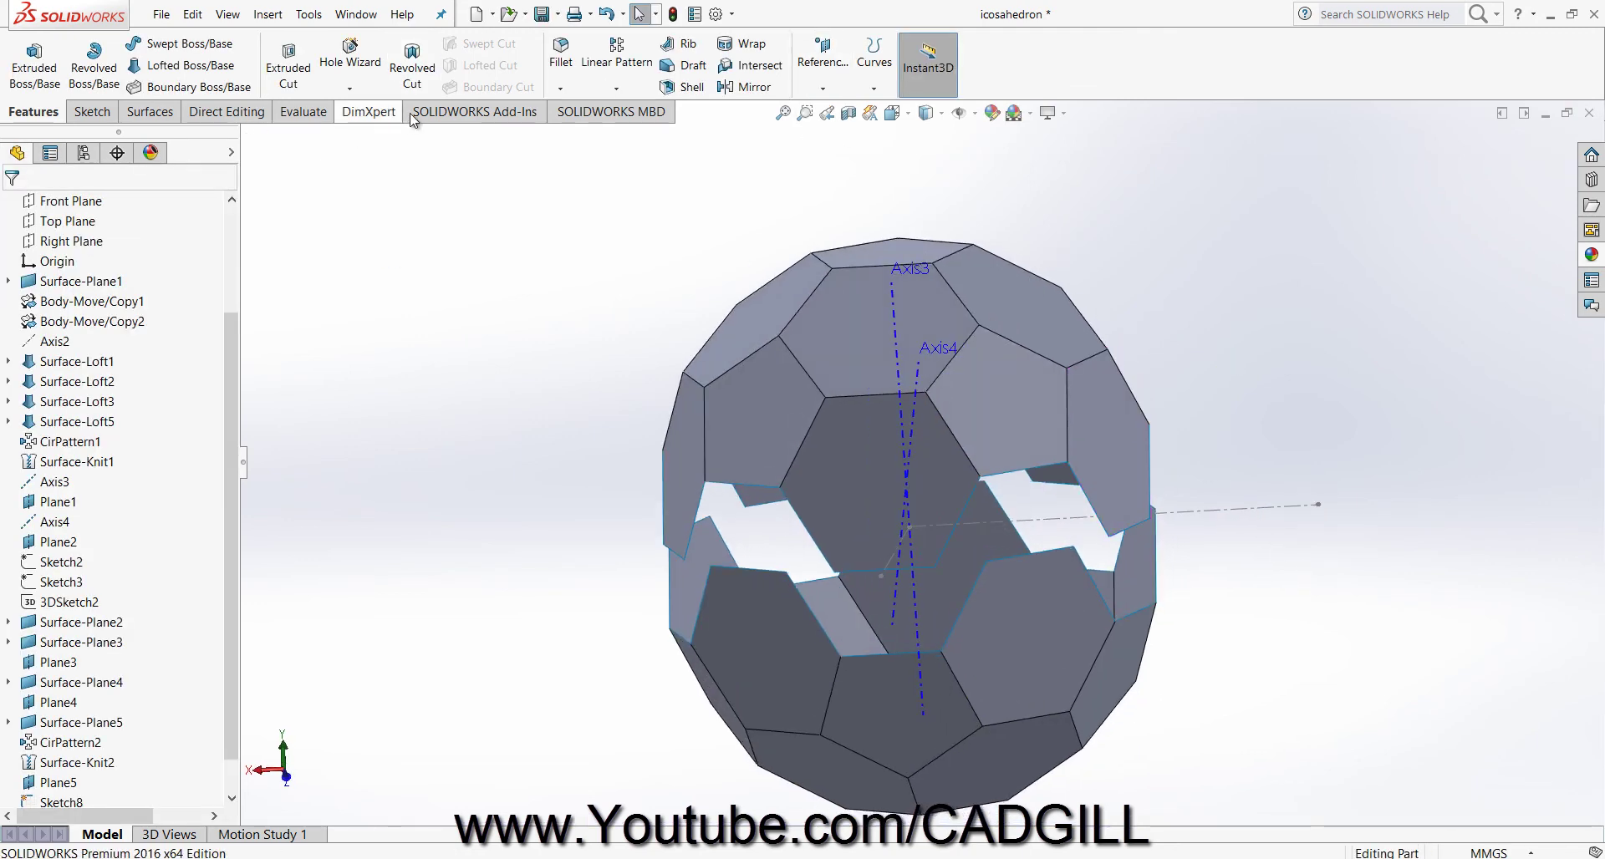
click(227, 111)
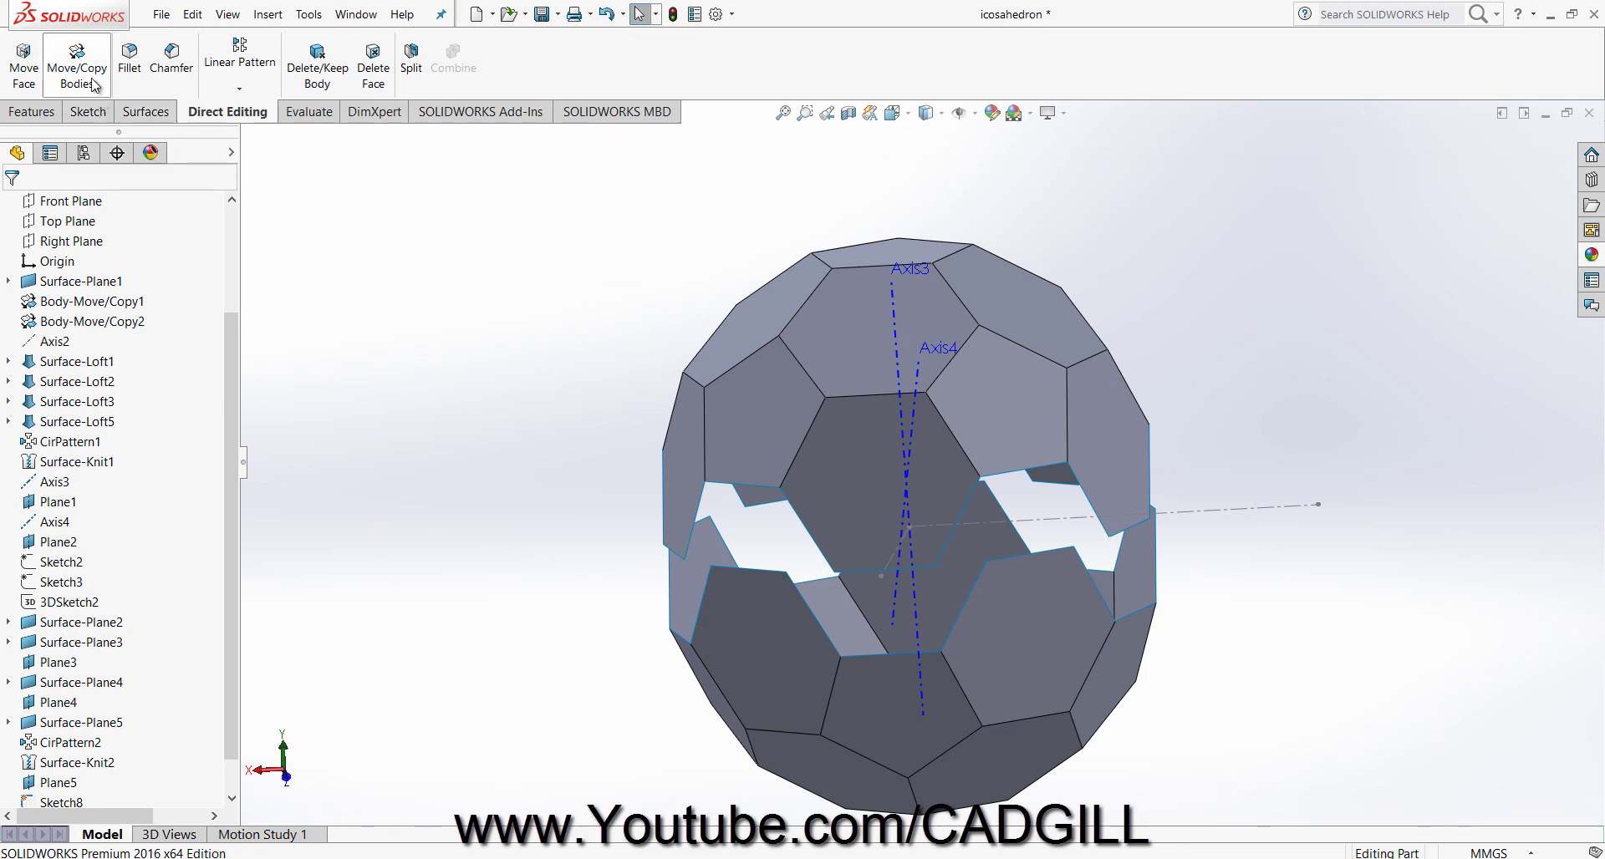
right_click(229, 113)
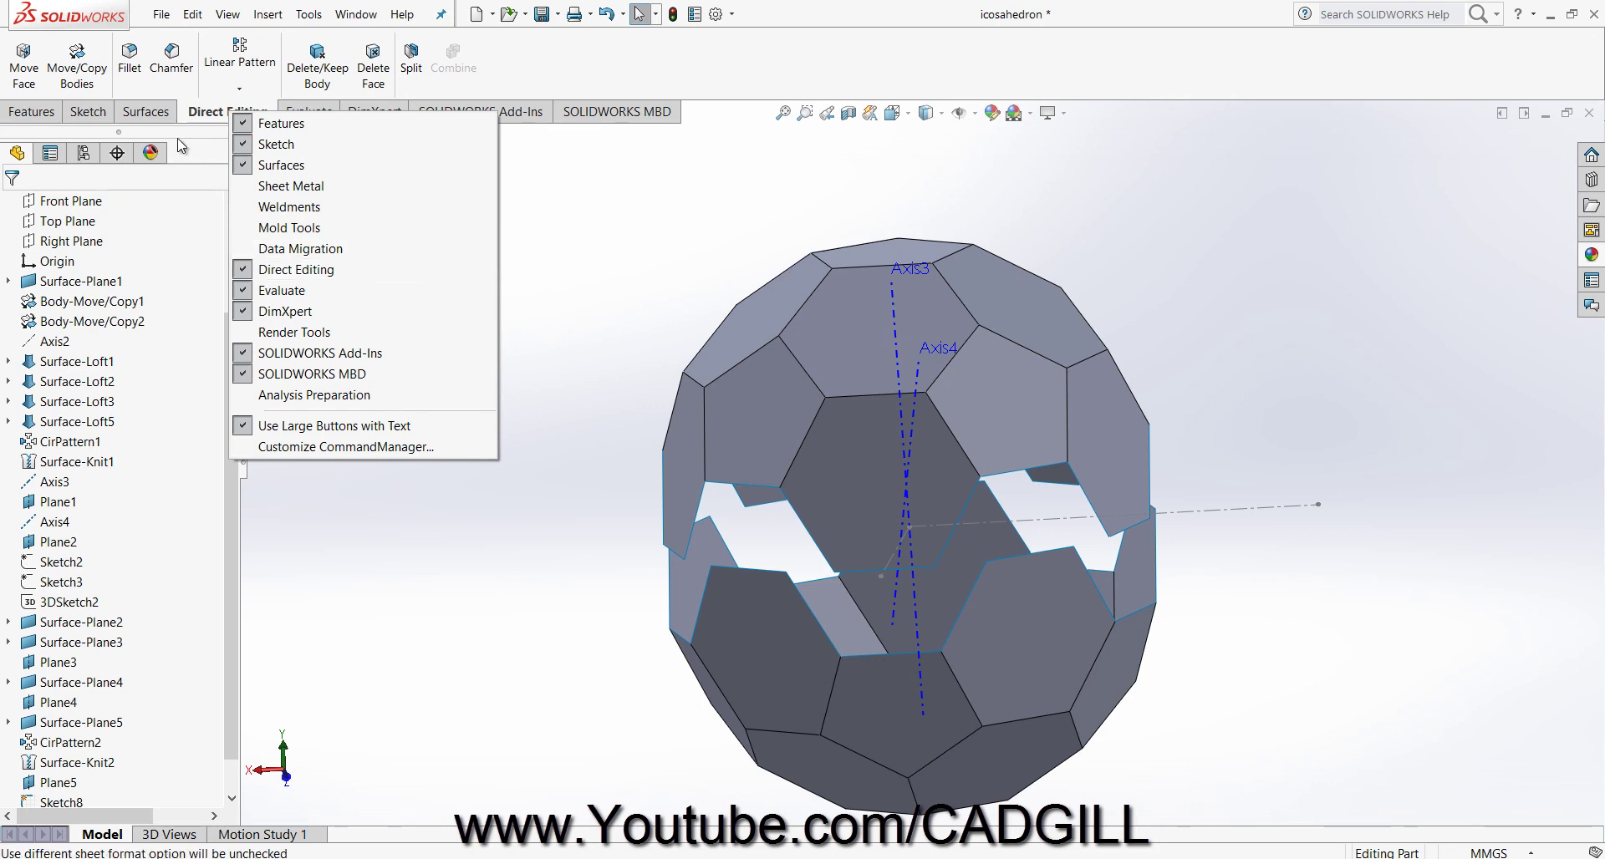
click(76, 70)
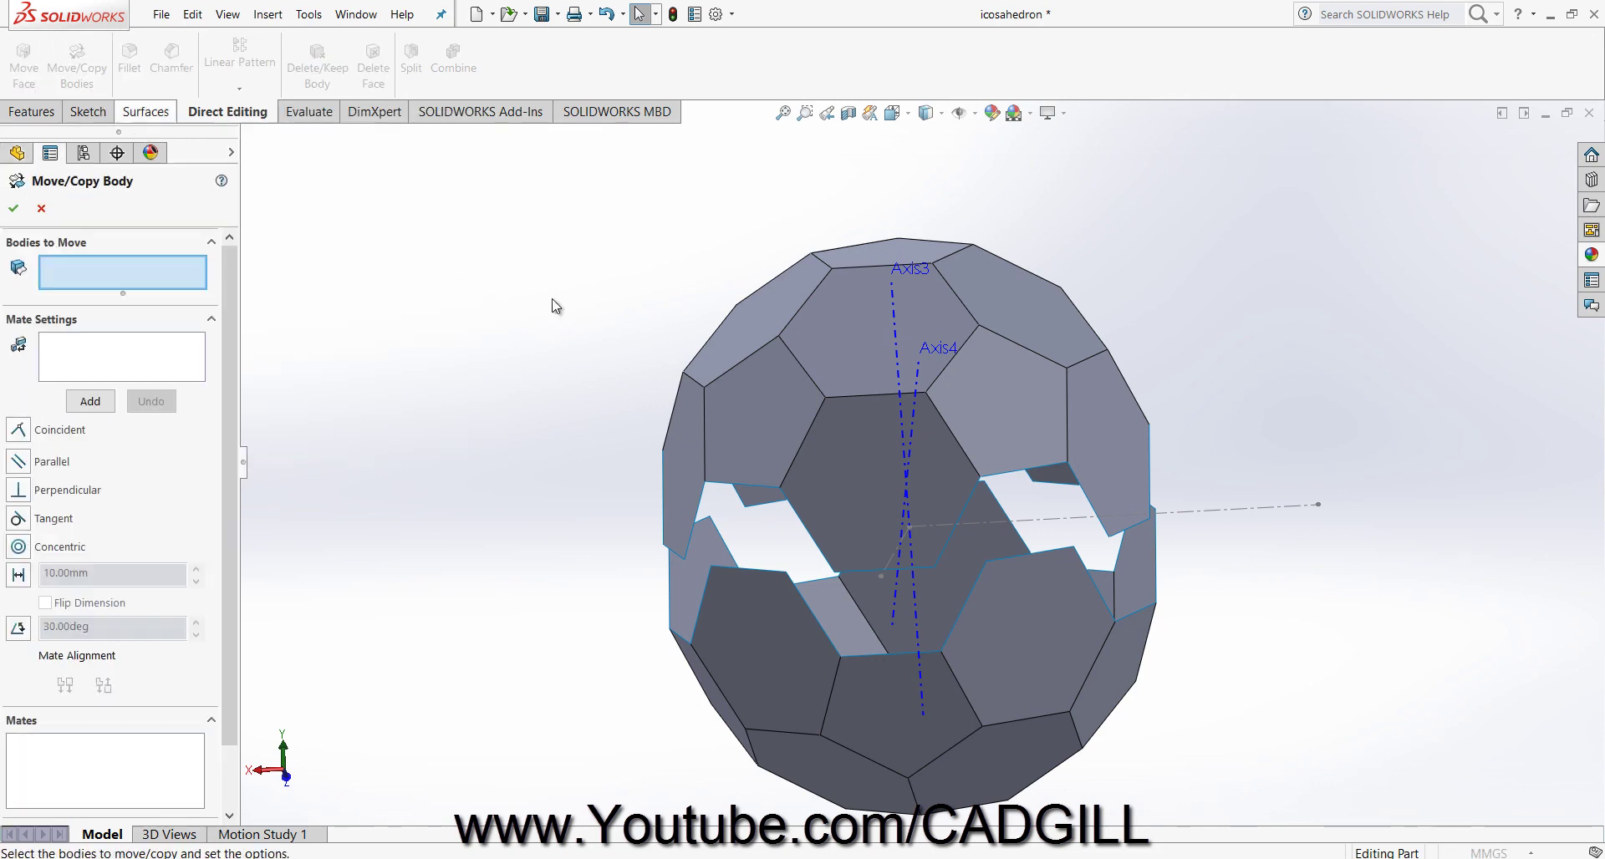
click(798, 662)
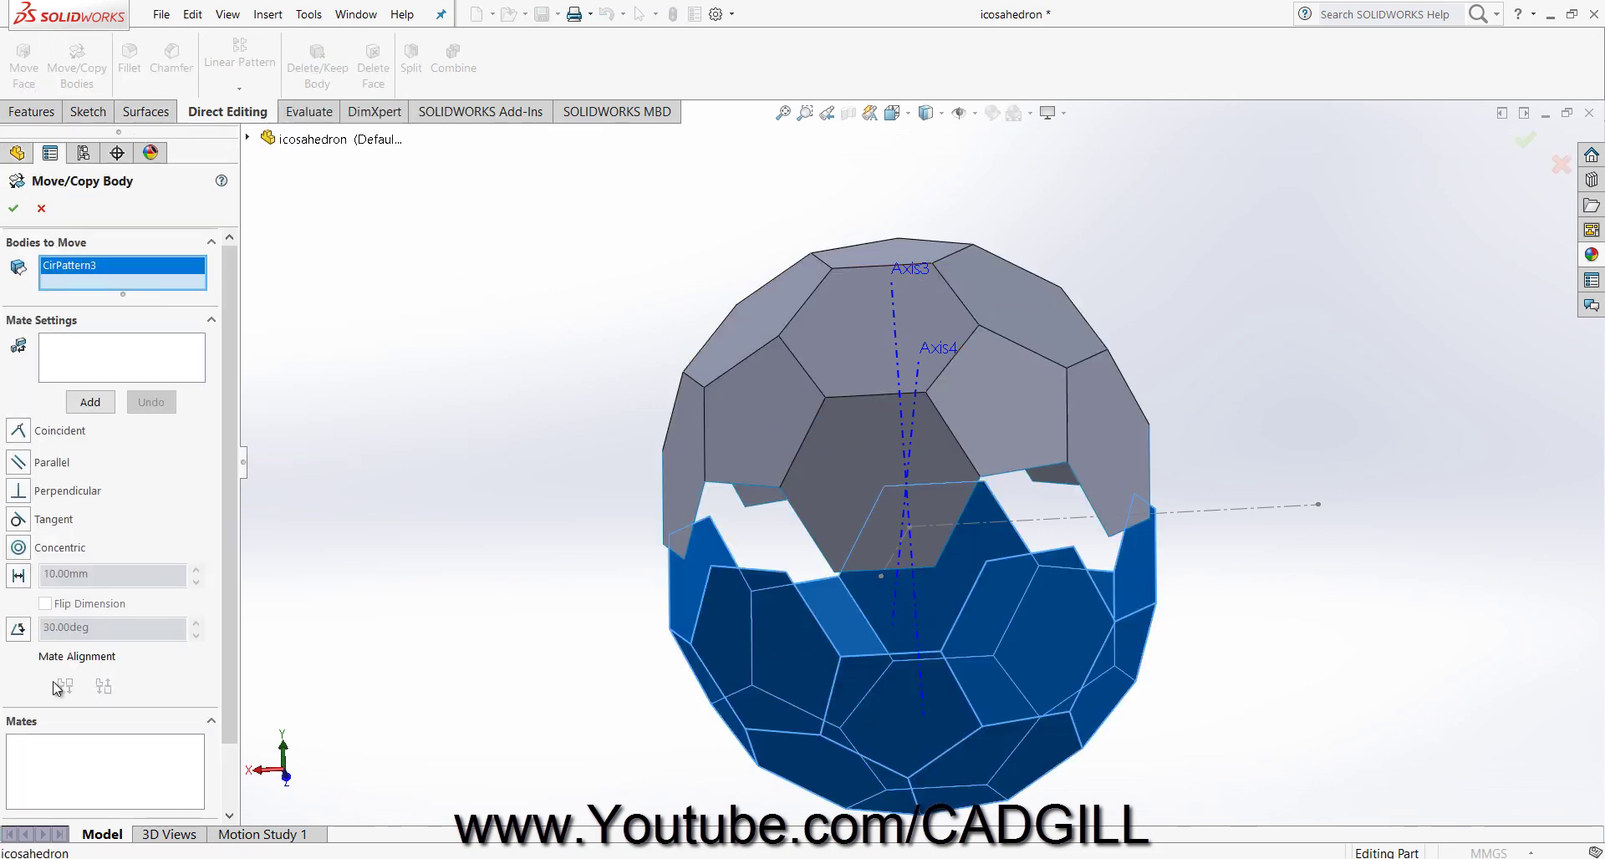
scroll(57, 690, down, 2)
click(142, 272)
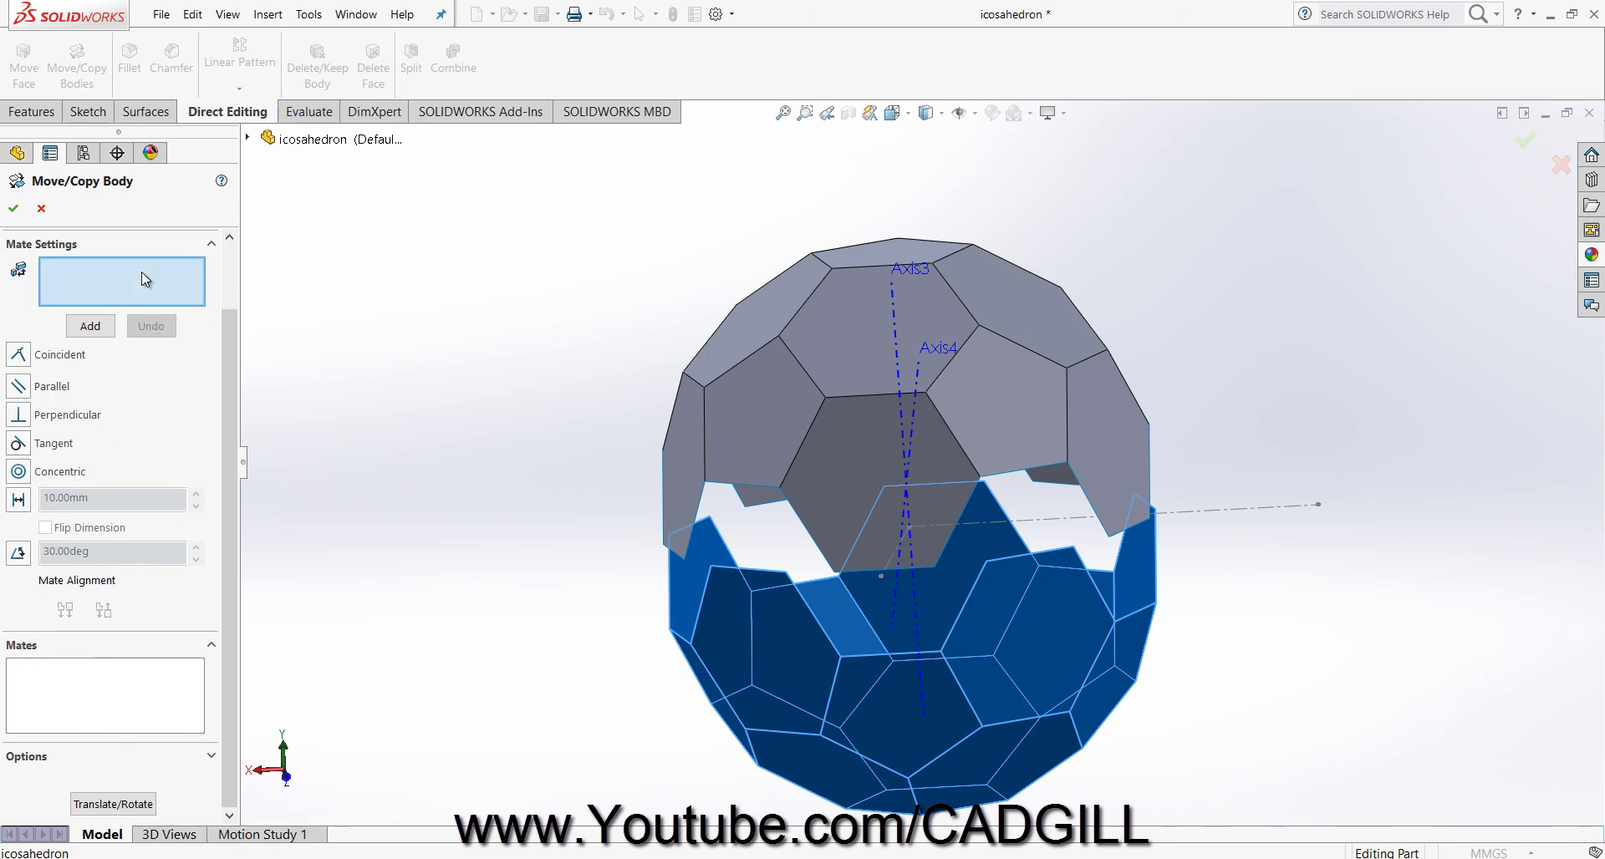
scroll(775, 409, down, 3)
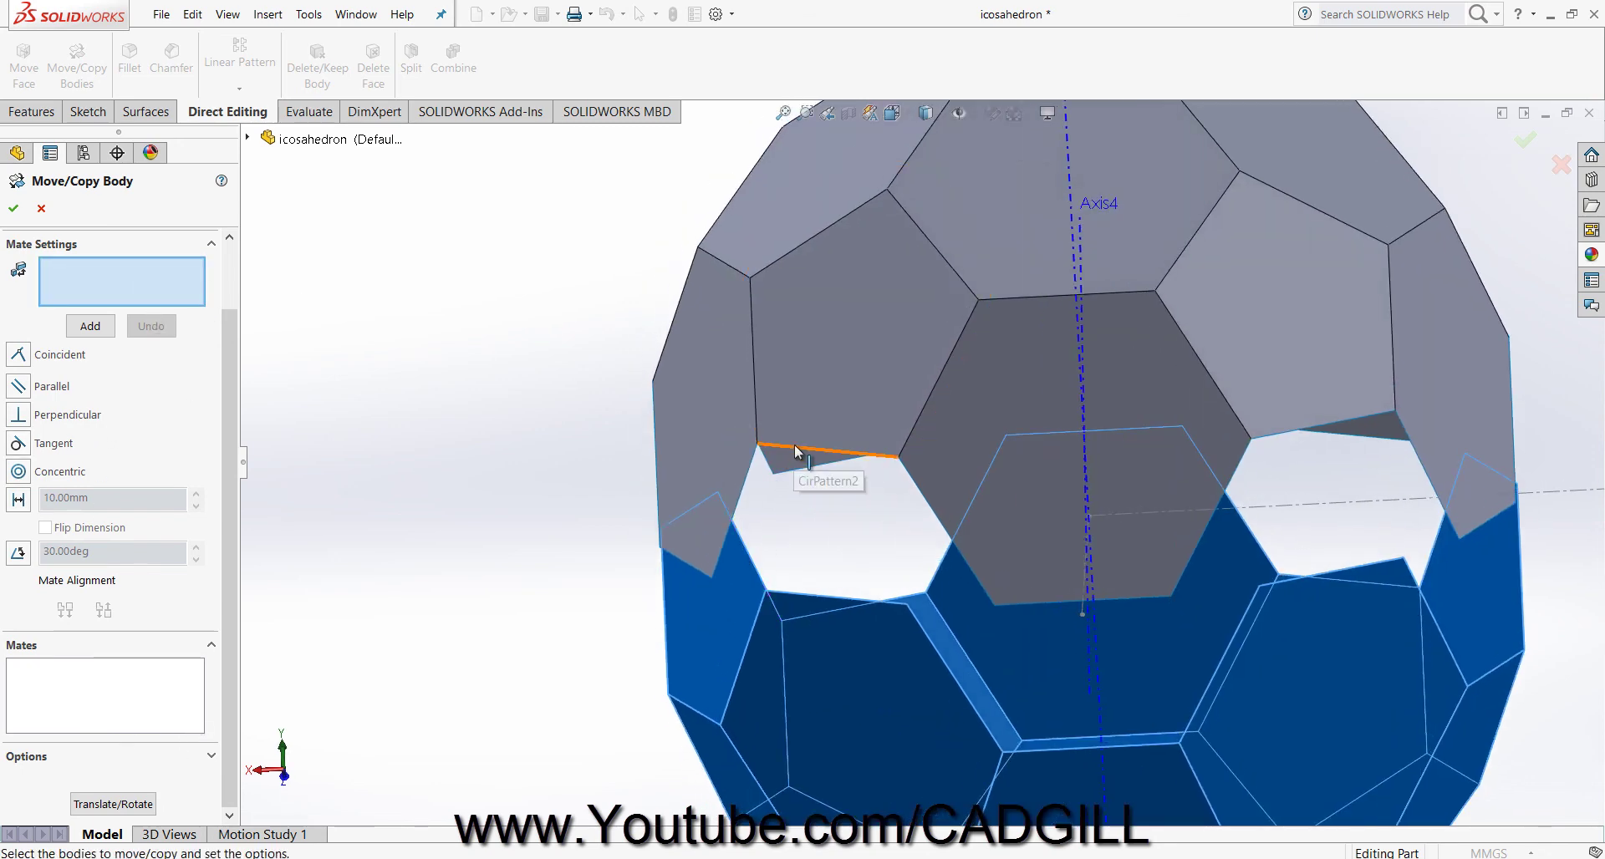
click(792, 448)
click(807, 595)
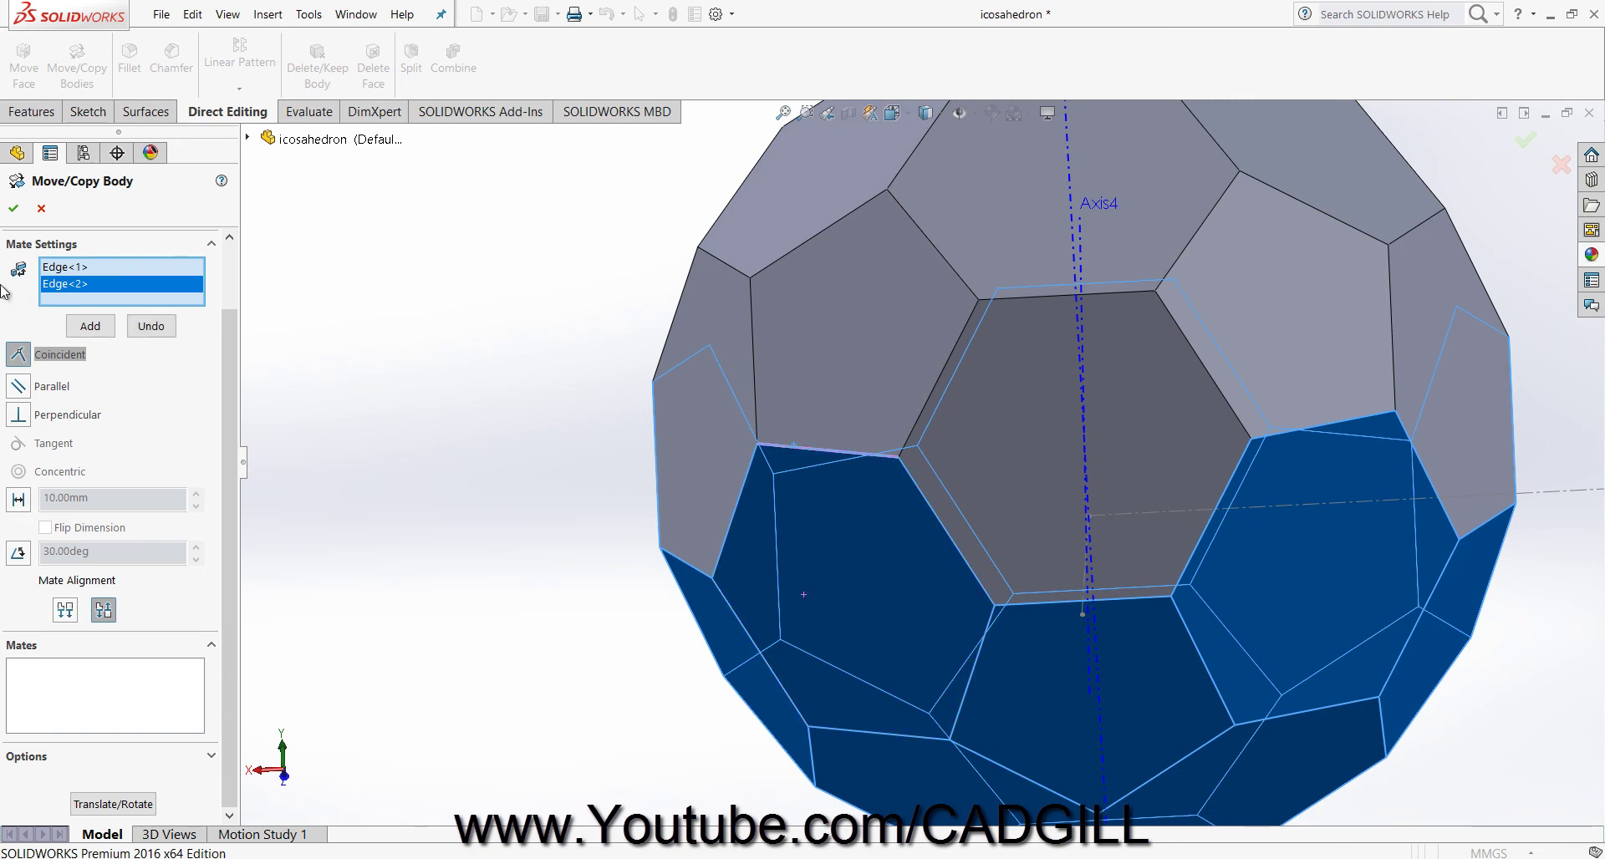
click(13, 209)
Knit the upper and lower half shells into one surface without creating a solid or merging entities.
scroll(921, 460, up, 3)
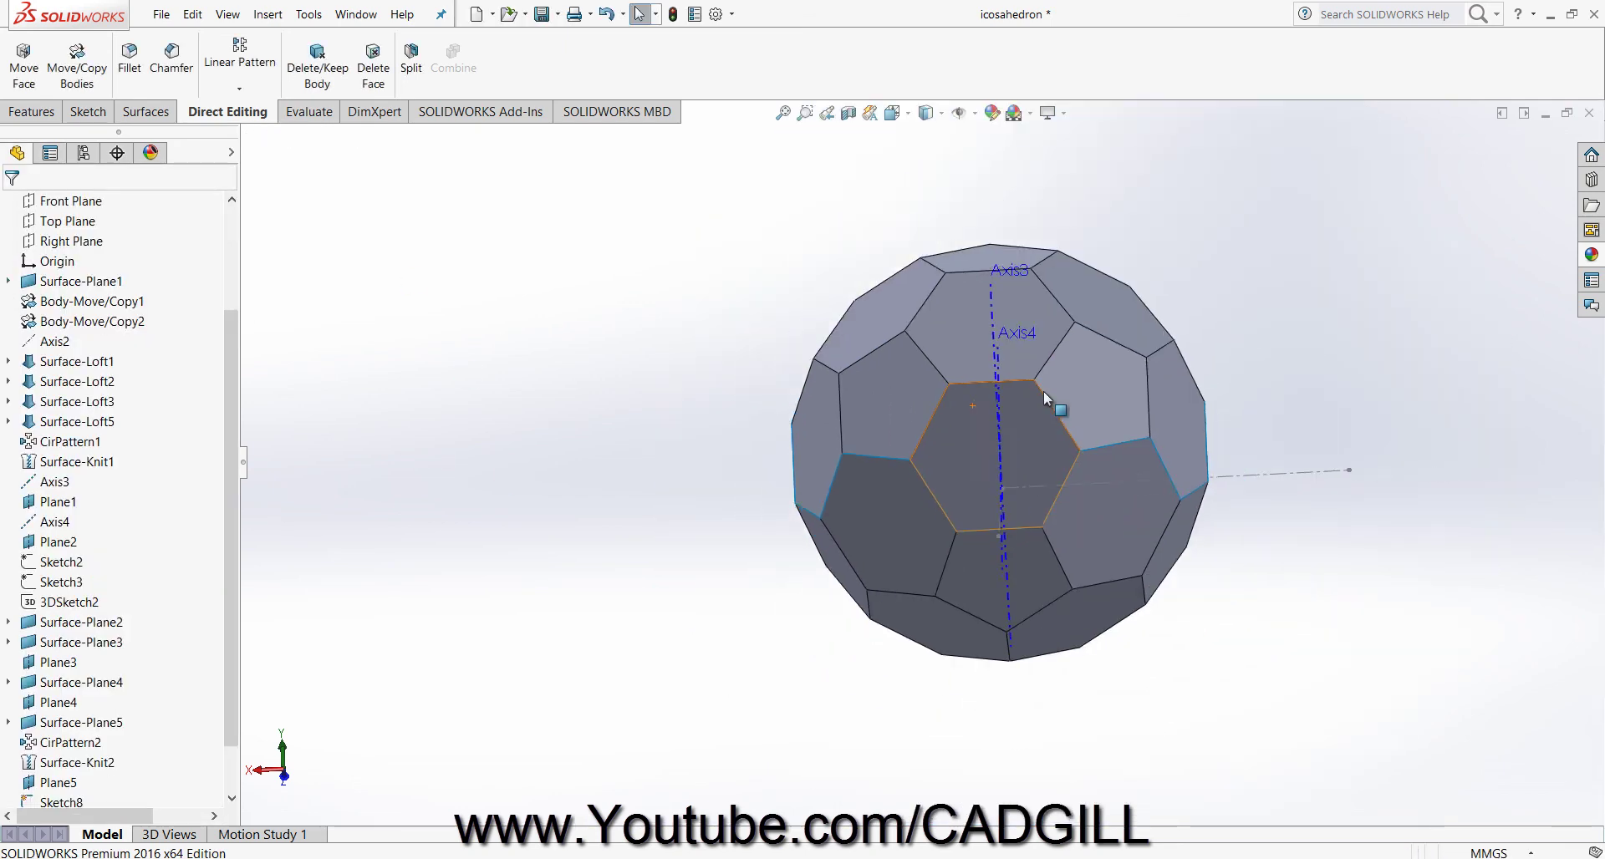
click(145, 111)
click(776, 74)
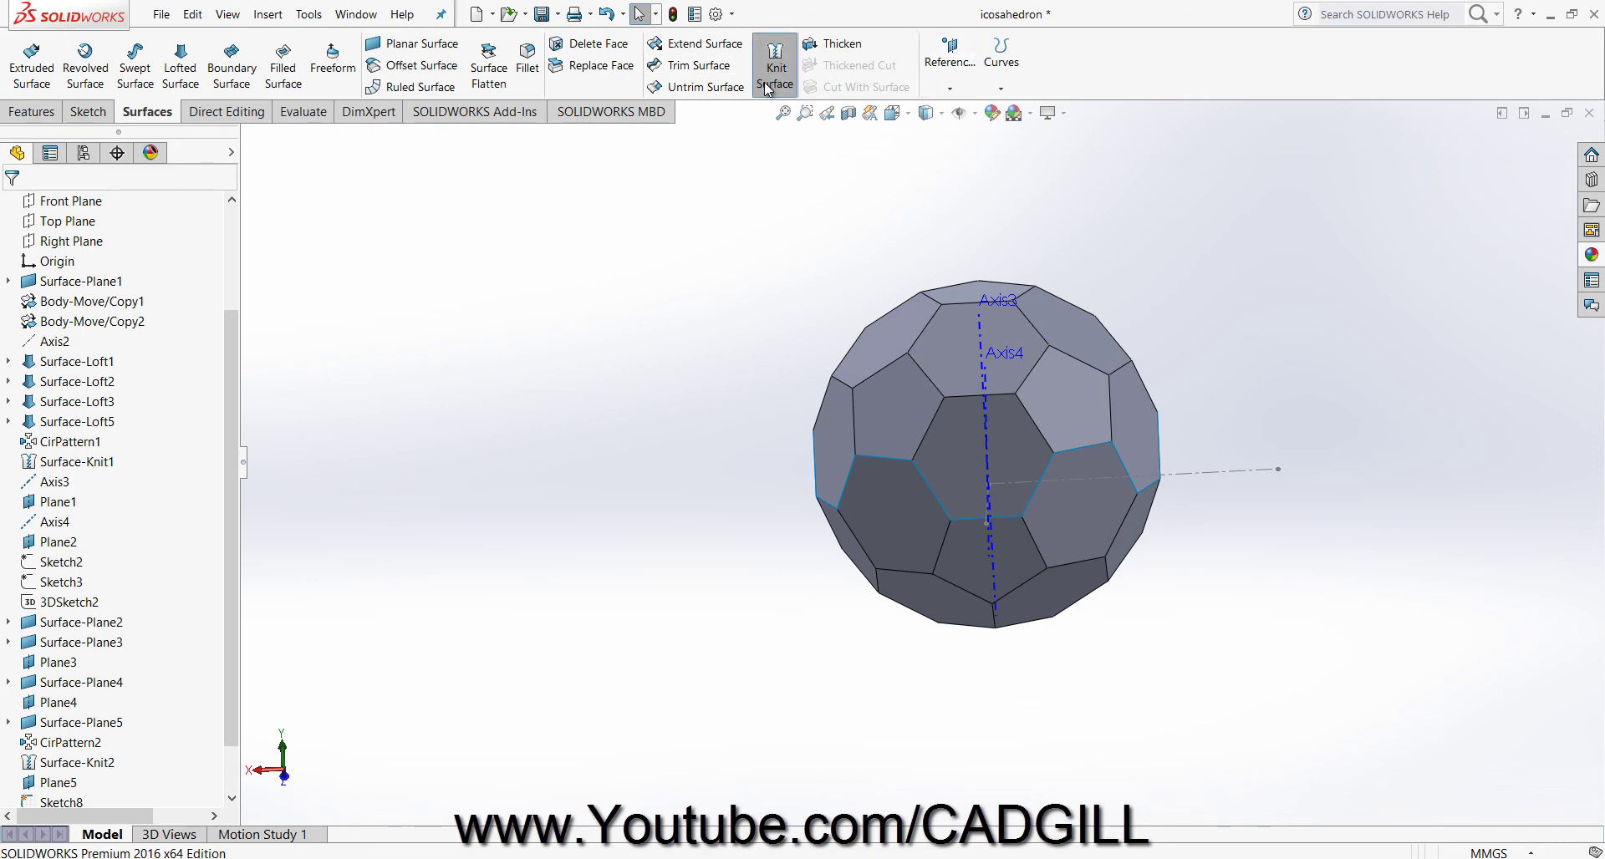
scroll(1254, 397, down, 2)
click(1006, 409)
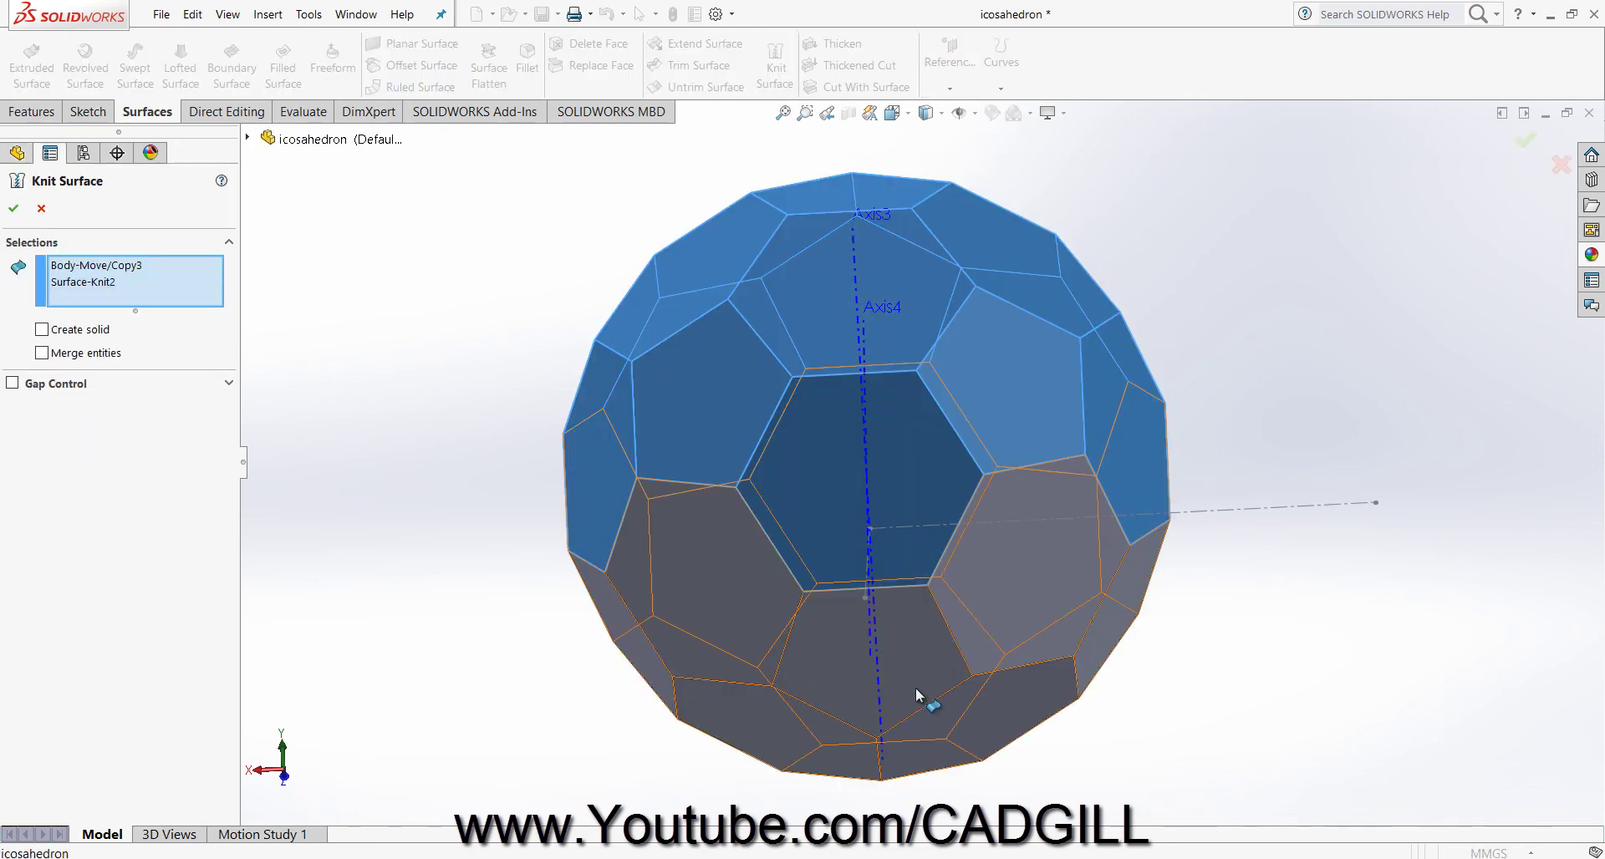
click(14, 208)
Hide the centerline sketch used for the circular pattern.
scroll(869, 466, up, 3)
middle_drag(861, 461, 762, 618)
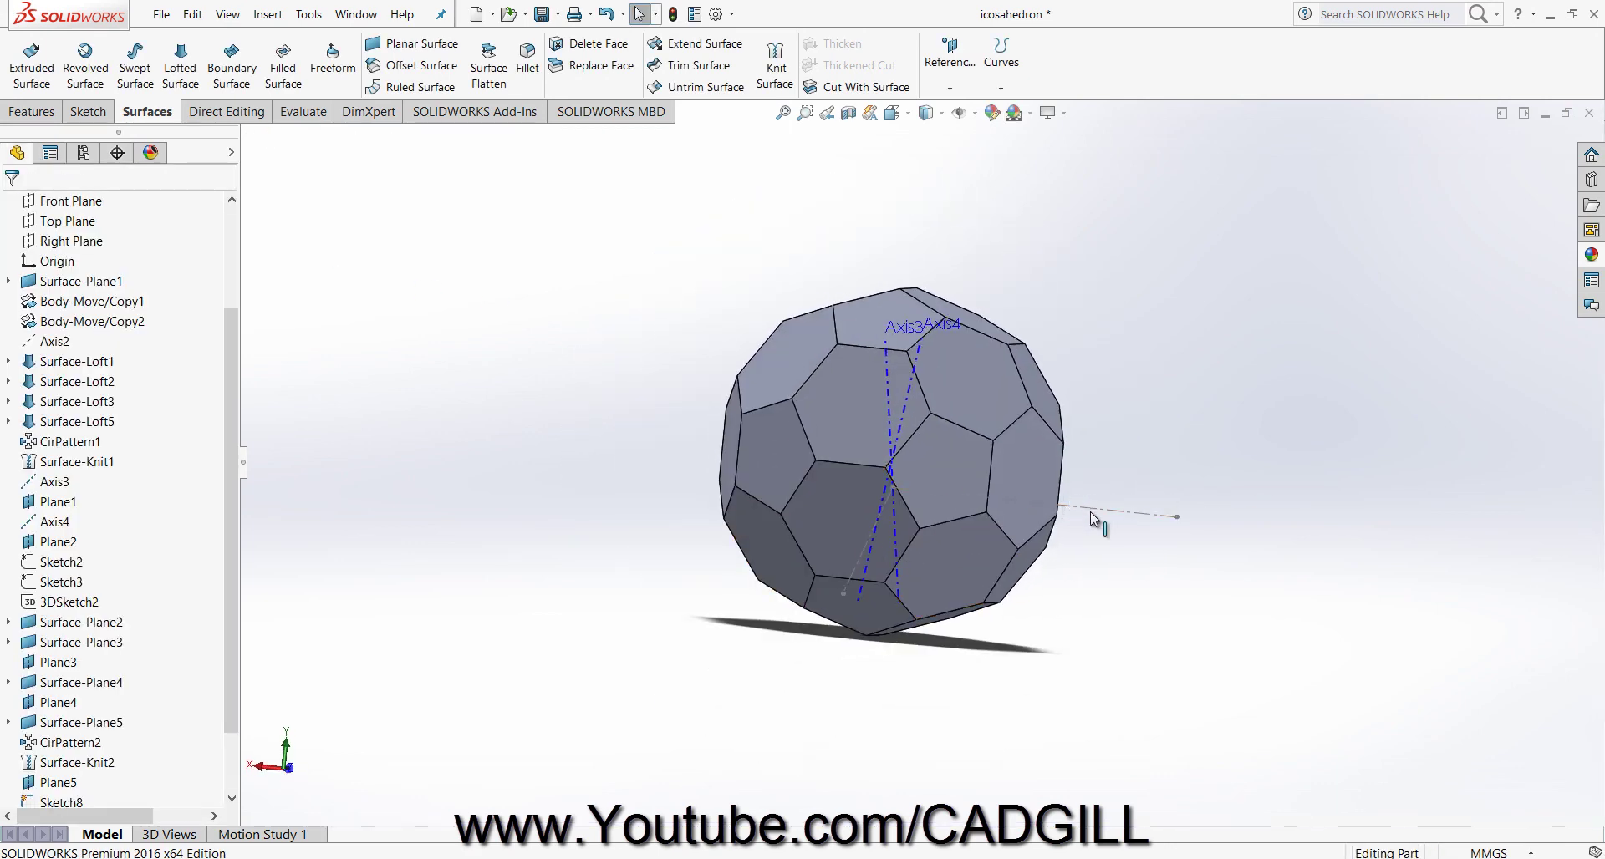
click(1090, 511)
middle_drag(1133, 459, 930, 458)
scroll(936, 430, down, 3)
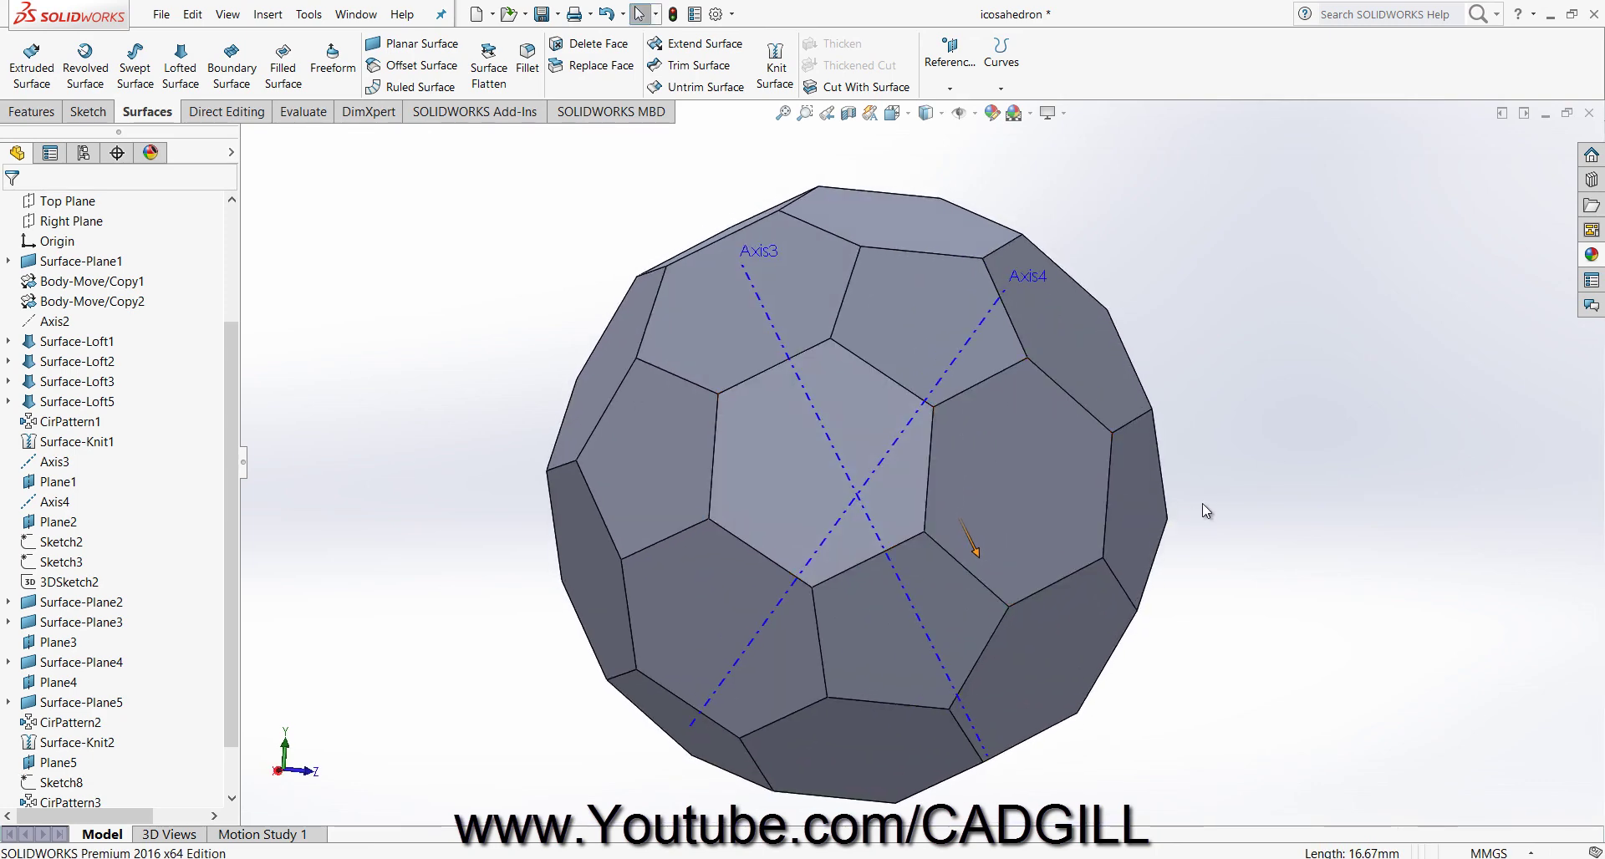
click(1205, 507)
middle_drag(1228, 452, 1221, 555)
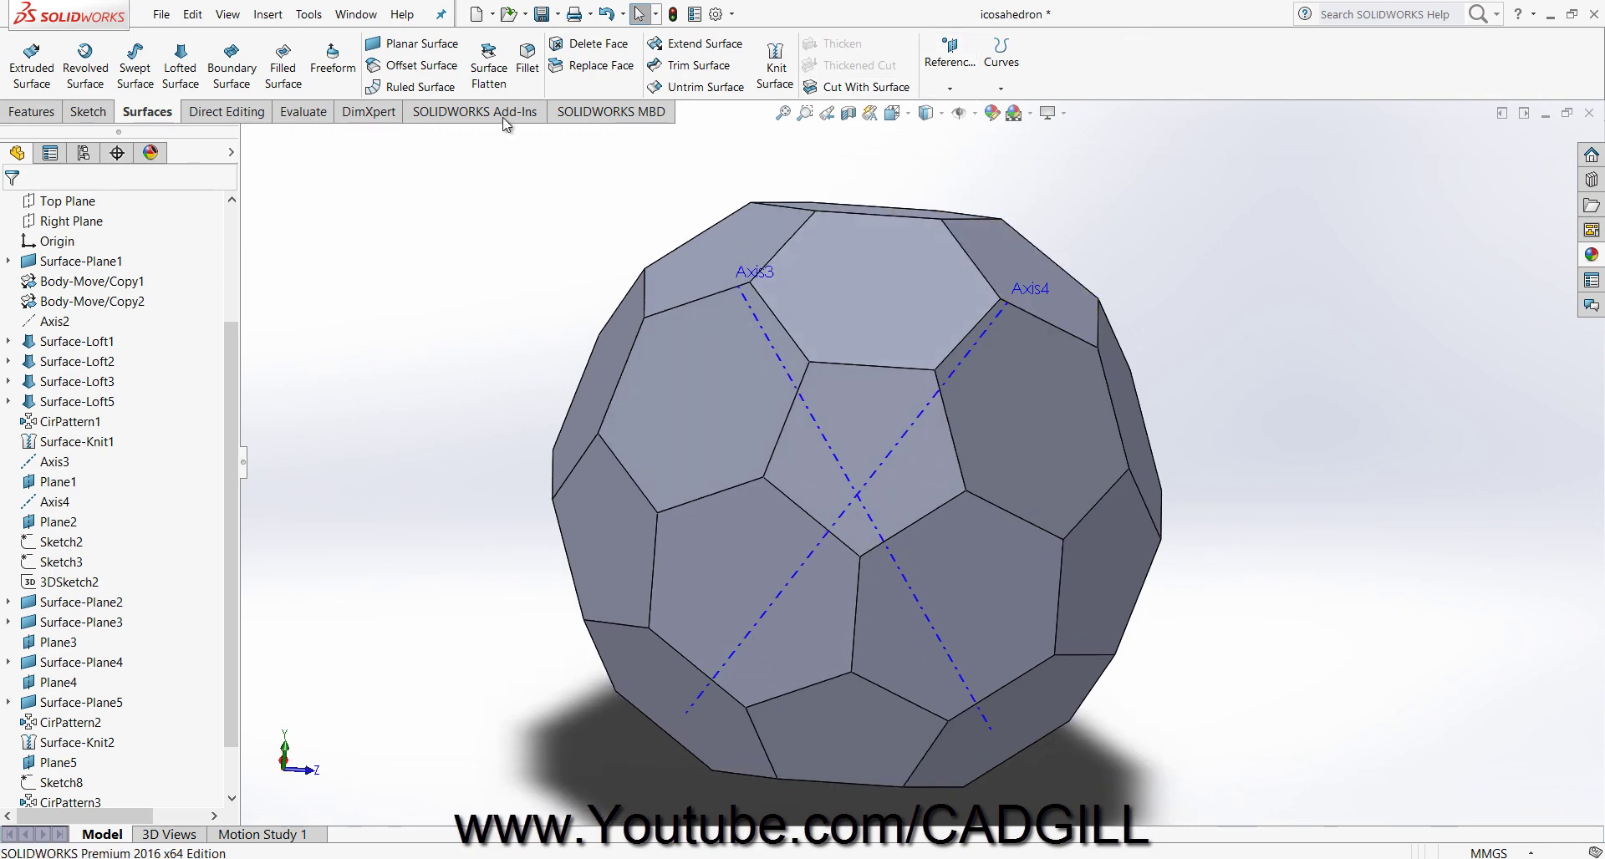
Measure the length of a pentagon-hexagon edge and of an edge between two hexagons, clearing the selection after each.
click(301, 114)
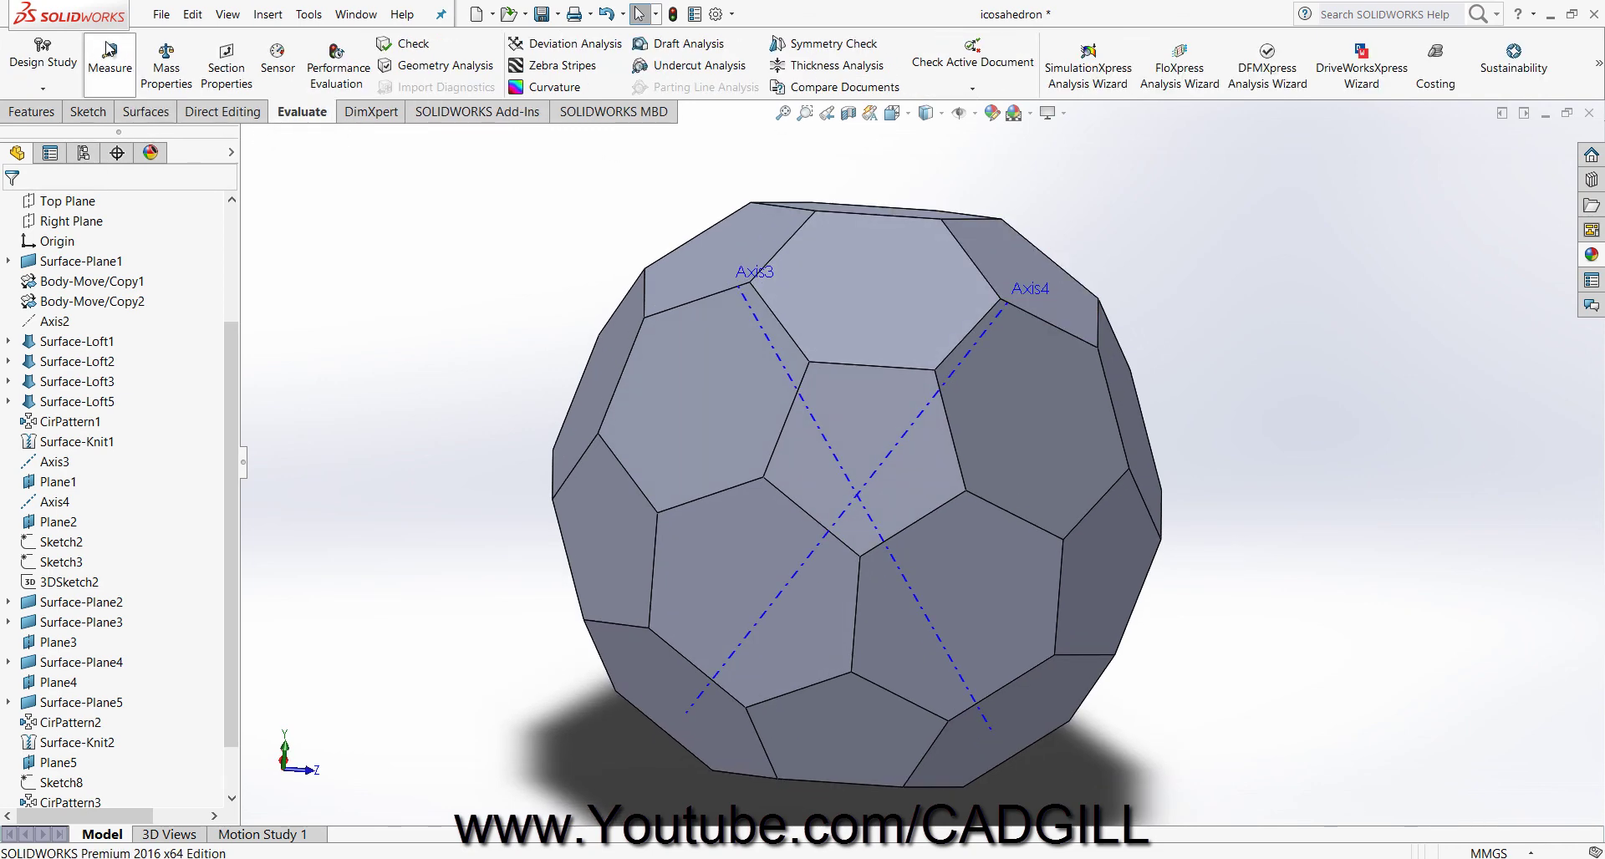
click(112, 57)
click(829, 364)
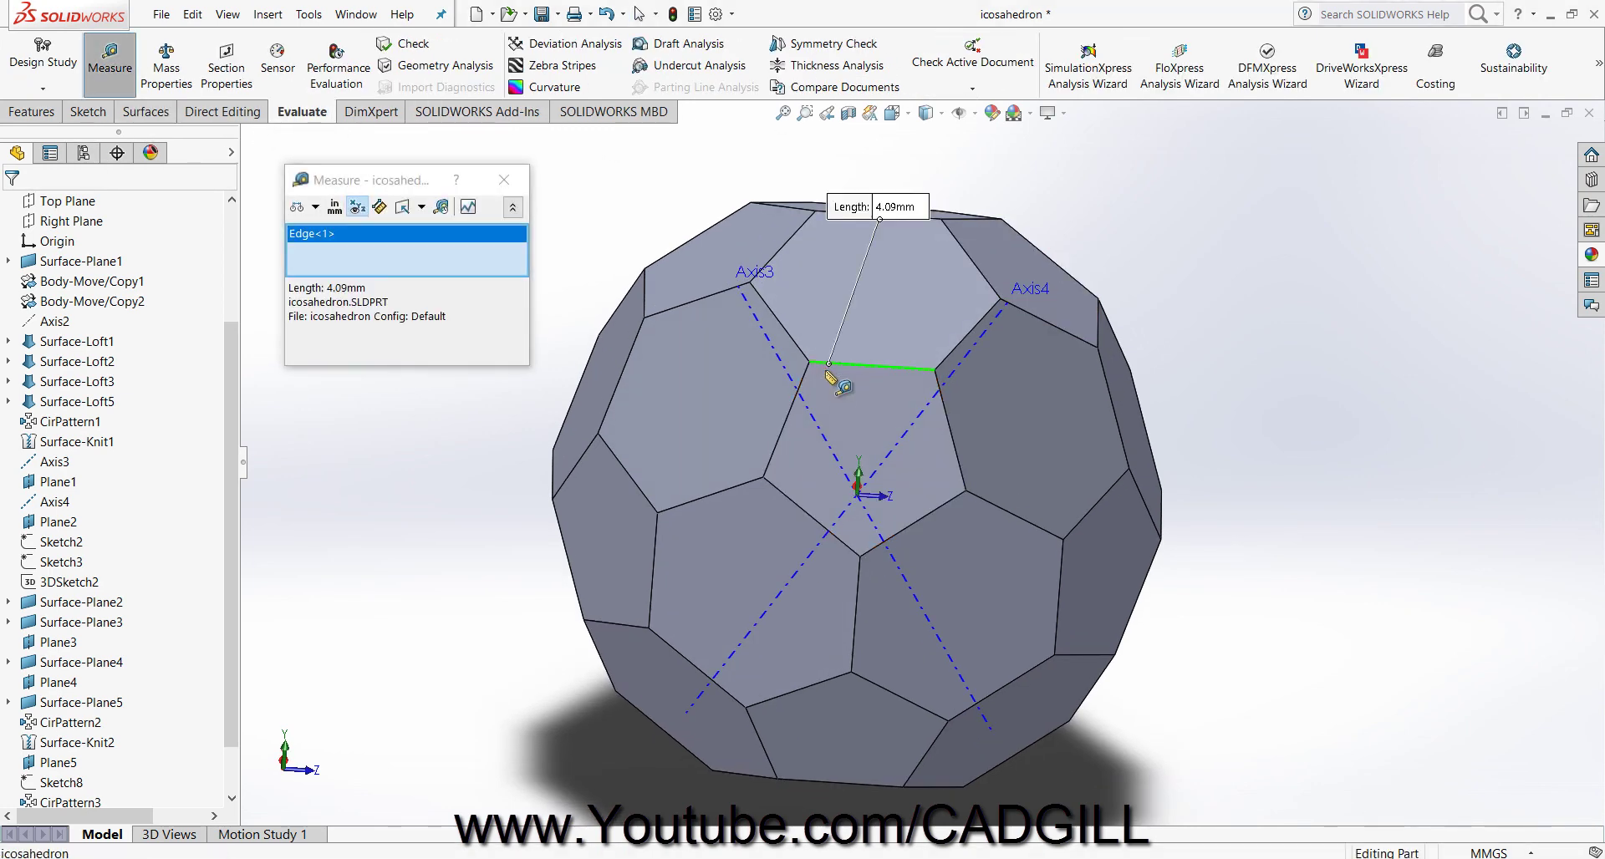
right_click(494, 255)
click(515, 266)
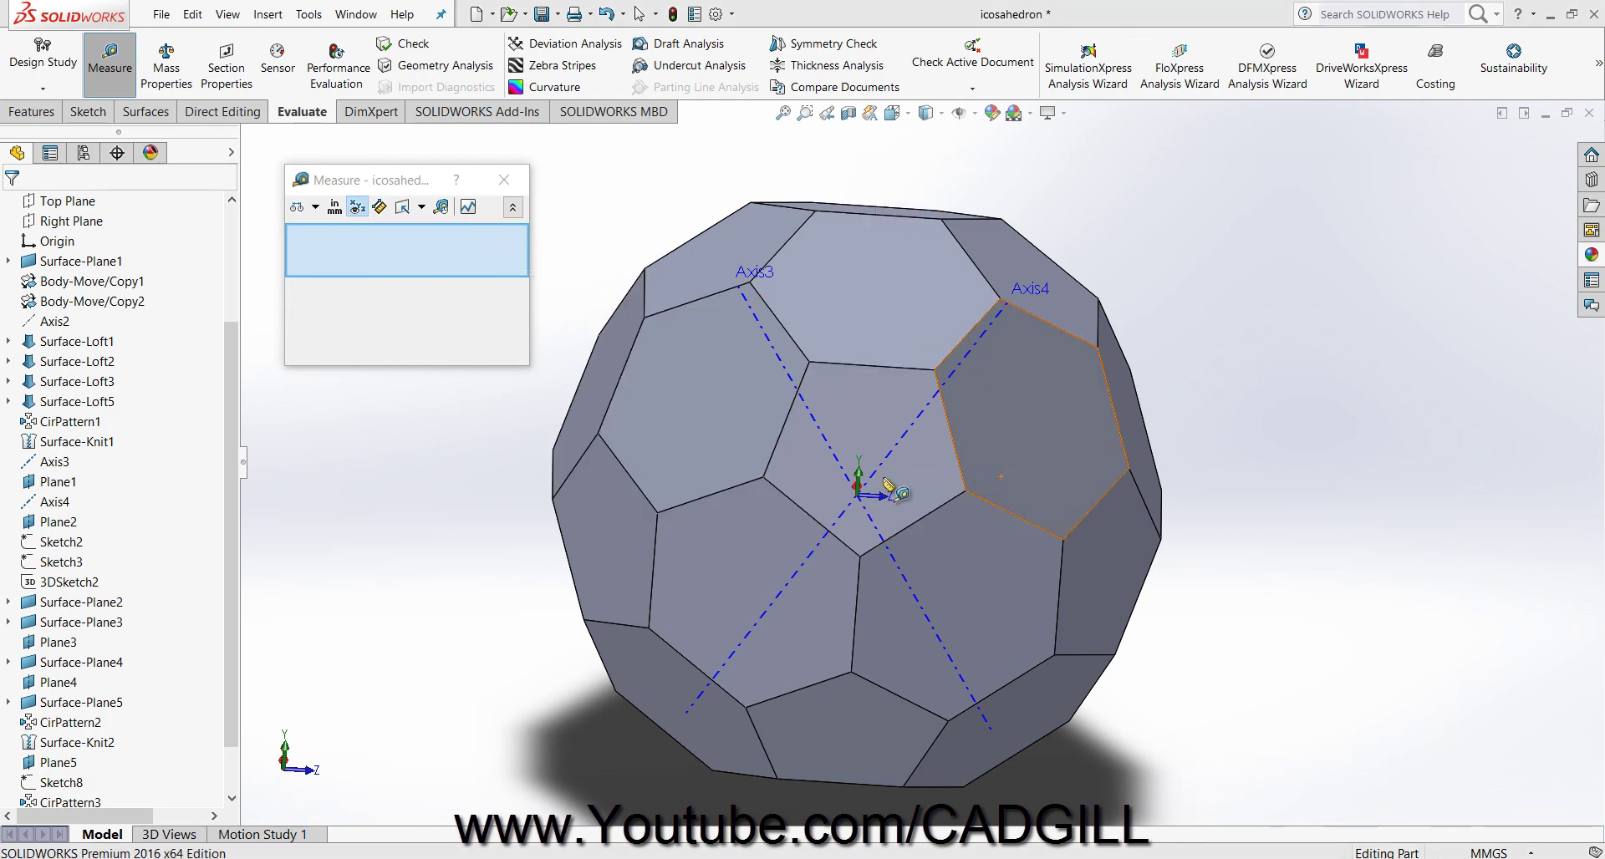
click(716, 490)
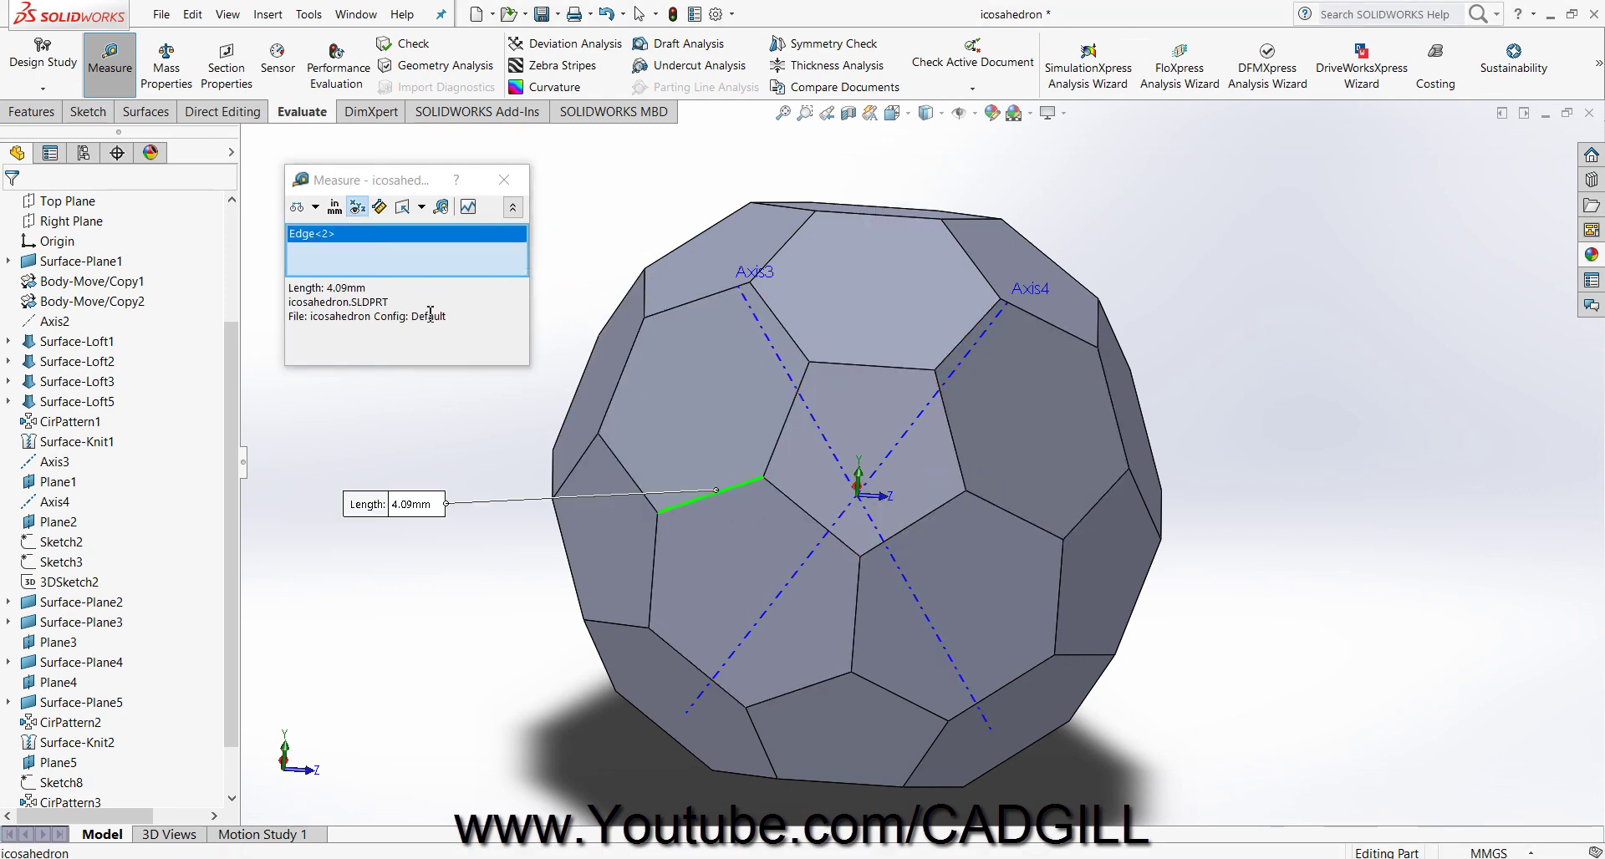
right_click(420, 251)
click(448, 264)
Measure the lengths of two more hexagon edges on other sides of the ball, then stop measuring.
middle_drag(1124, 573, 1111, 373)
scroll(955, 706, up, 2)
scroll(966, 712, up, 2)
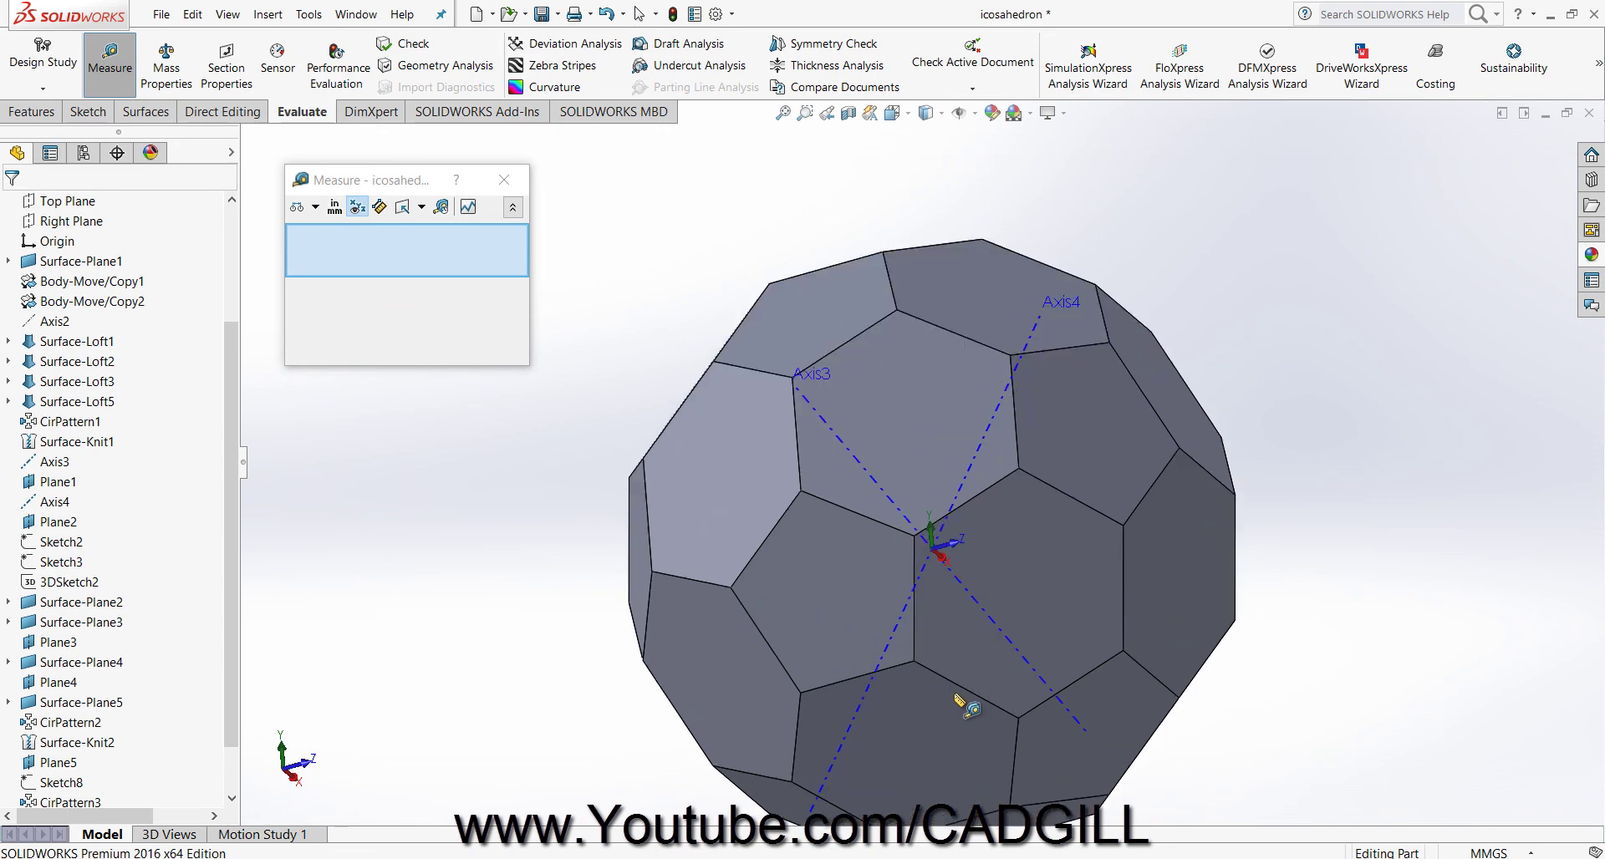
click(966, 687)
right_click(427, 260)
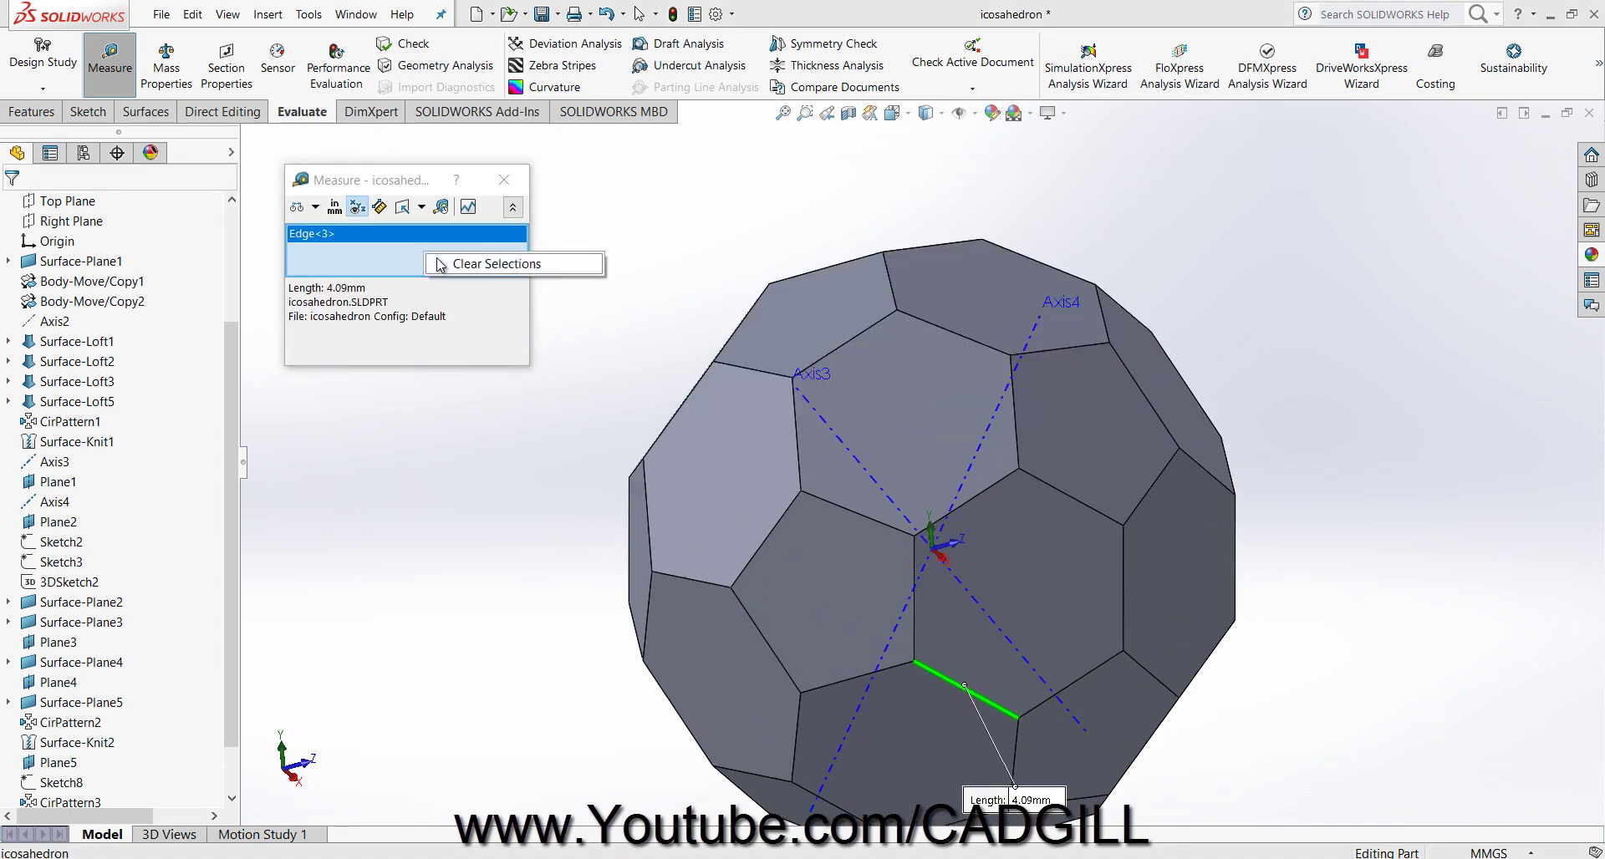
click(468, 264)
middle_drag(1200, 443, 1227, 530)
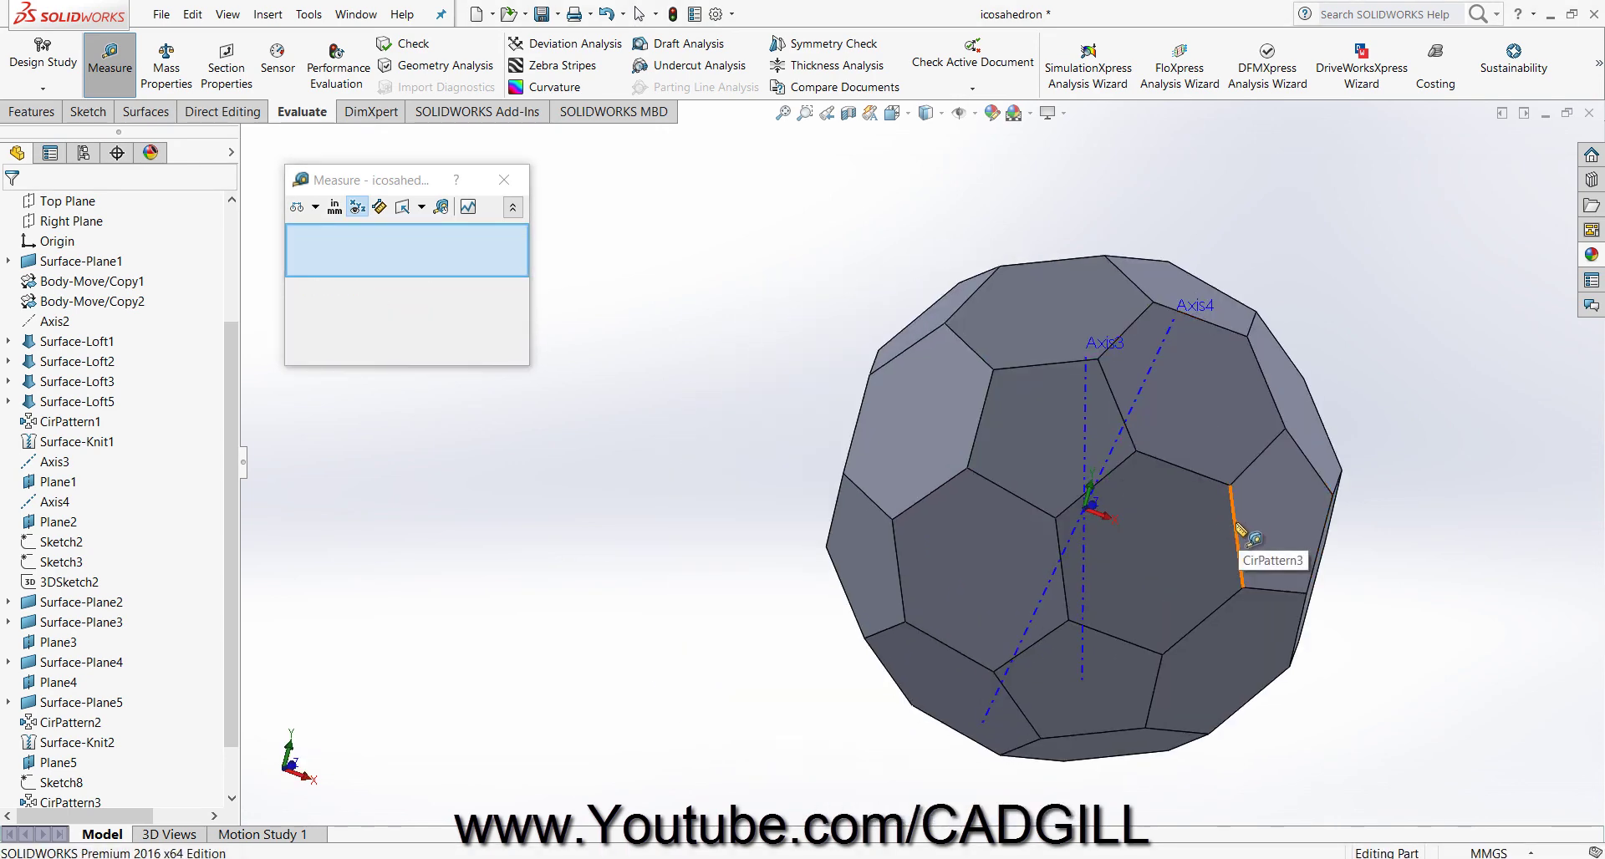
click(1233, 535)
right_click(434, 253)
click(468, 272)
right_click(719, 299)
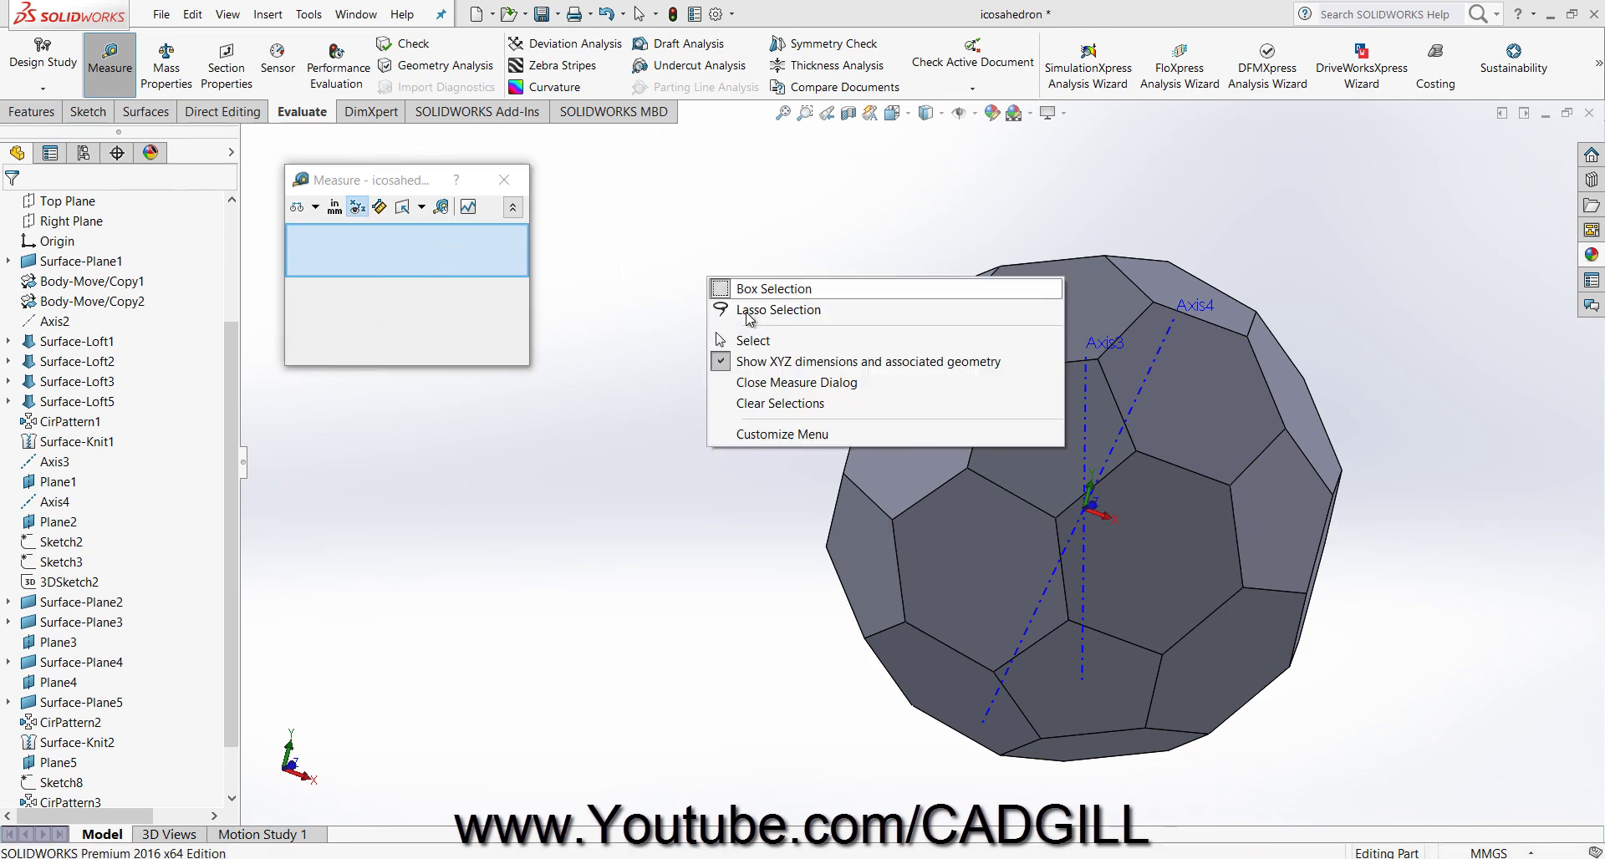
click(752, 338)
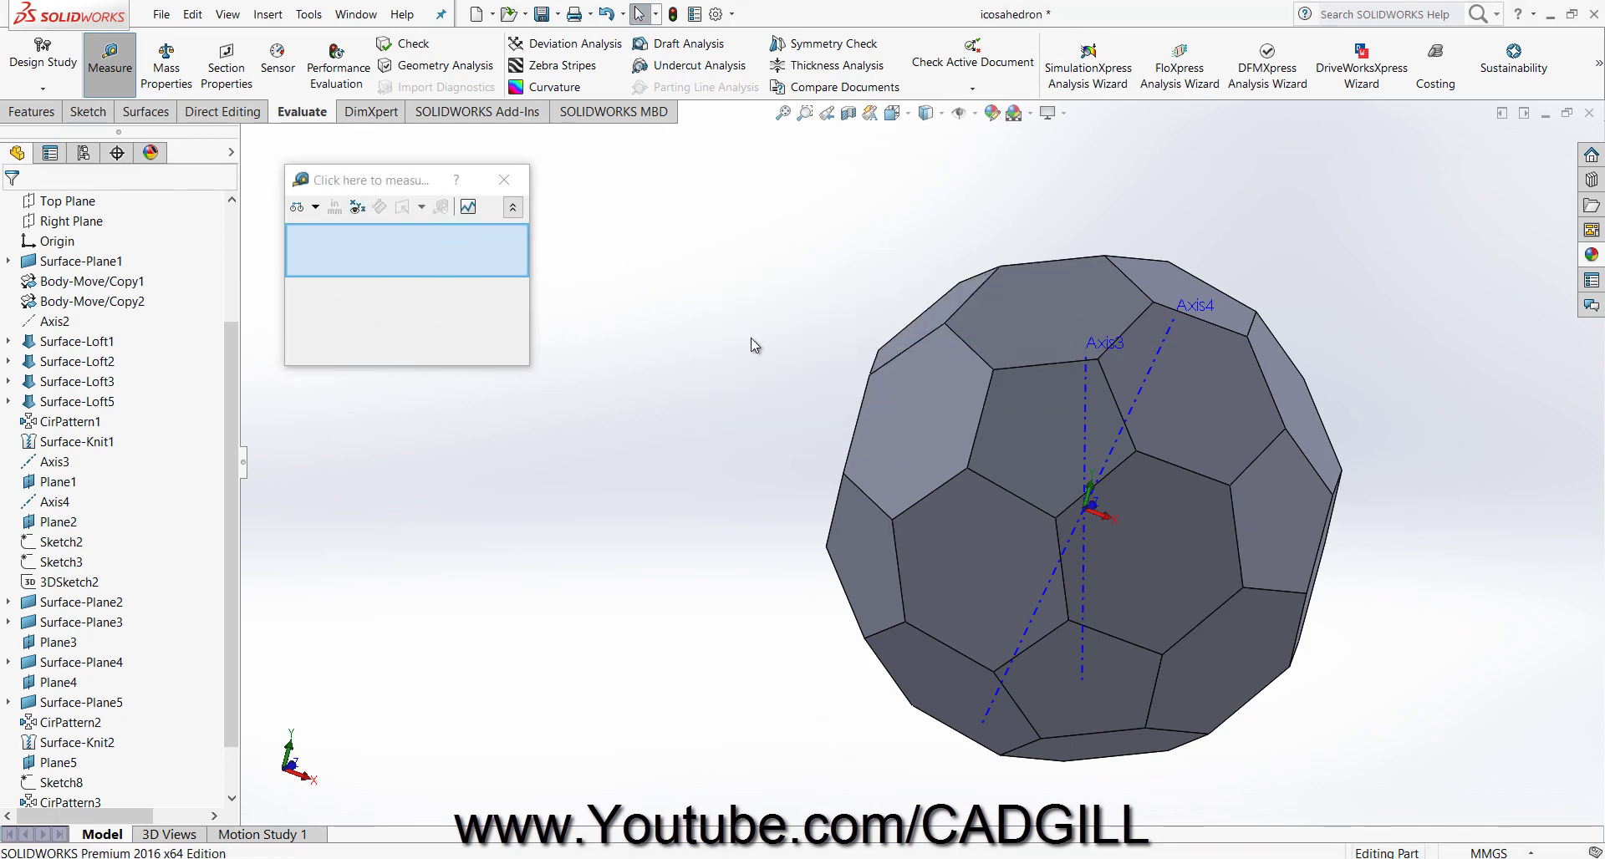